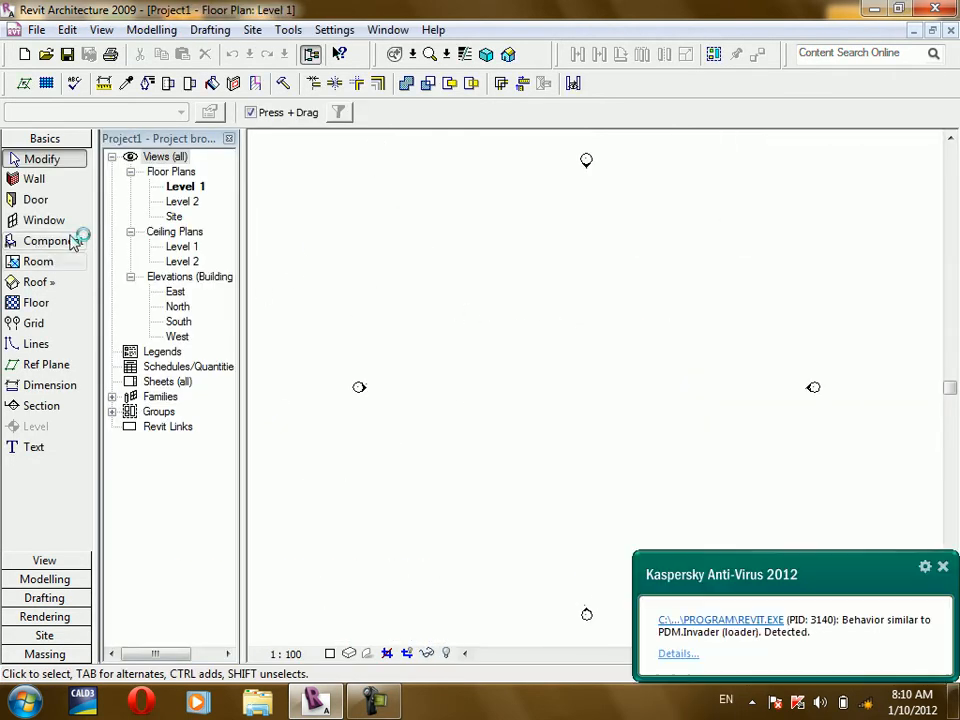
Draw a chain of four connected straight Generic - 200mm walls, 8000 mm high, in the upper part of the Level 1 plan.
{"action": "left_click", "coordinate": [36, 180]}
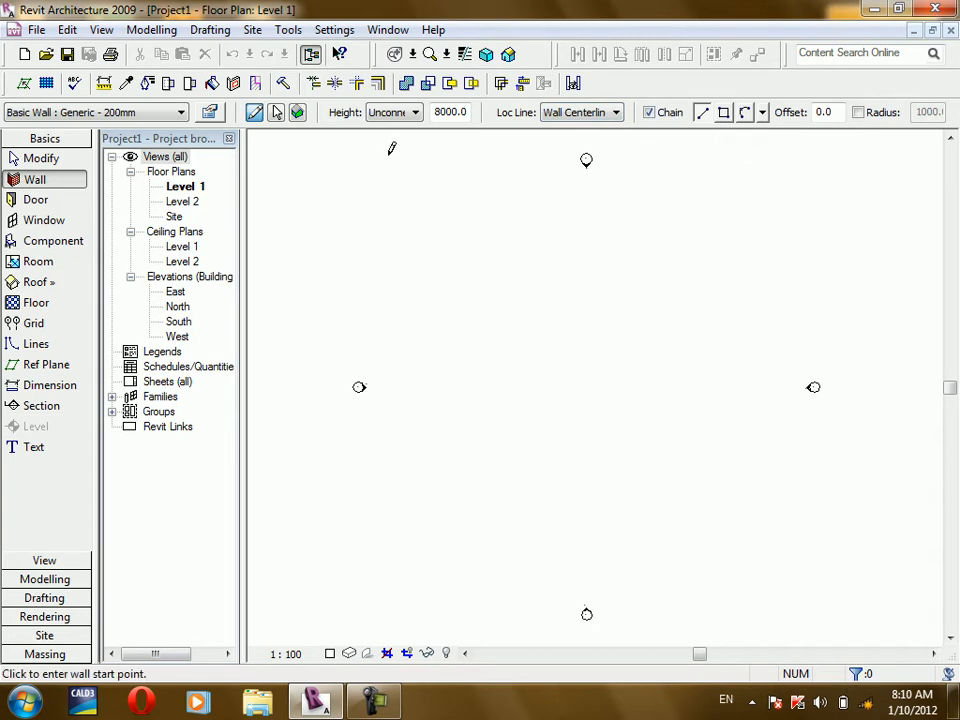
{"action": "left_click", "coordinate": [22, 158]}
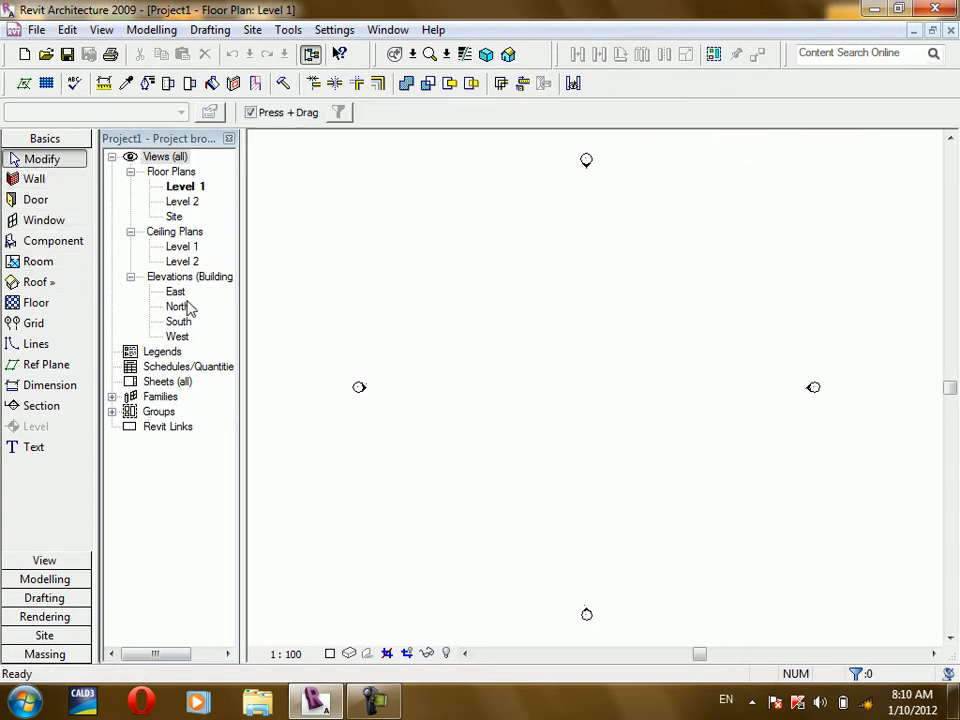
{"action": "left_click", "coordinate": [40, 179]}
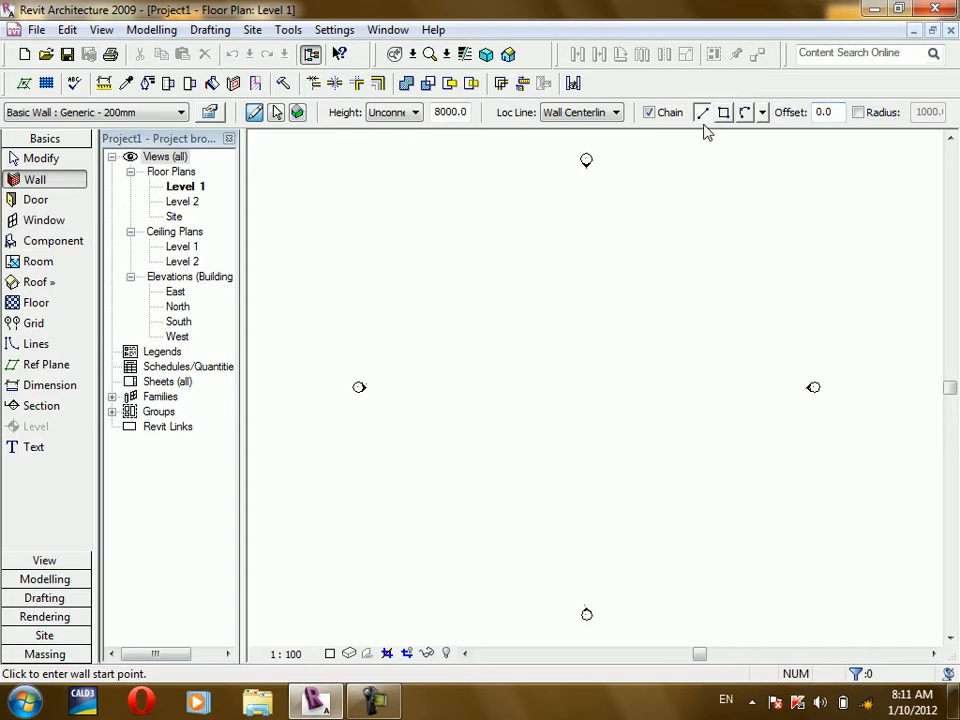
{"action": "left_click", "coordinate": [470, 274]}
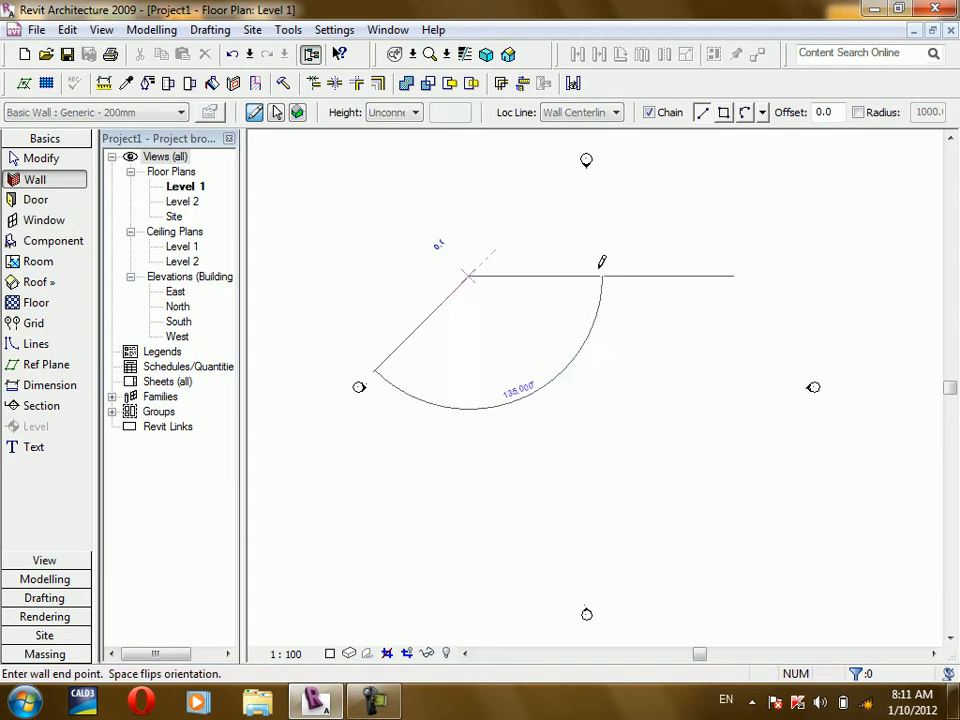
{"action": "scroll", "coordinate": [690, 266], "scroll_direction": "up", "scroll_amount": 2}
{"action": "scroll", "coordinate": [692, 270], "scroll_direction": "up", "scroll_amount": 1}
{"action": "left_click", "coordinate": [690, 280]}
{"action": "left_click", "coordinate": [687, 521]}
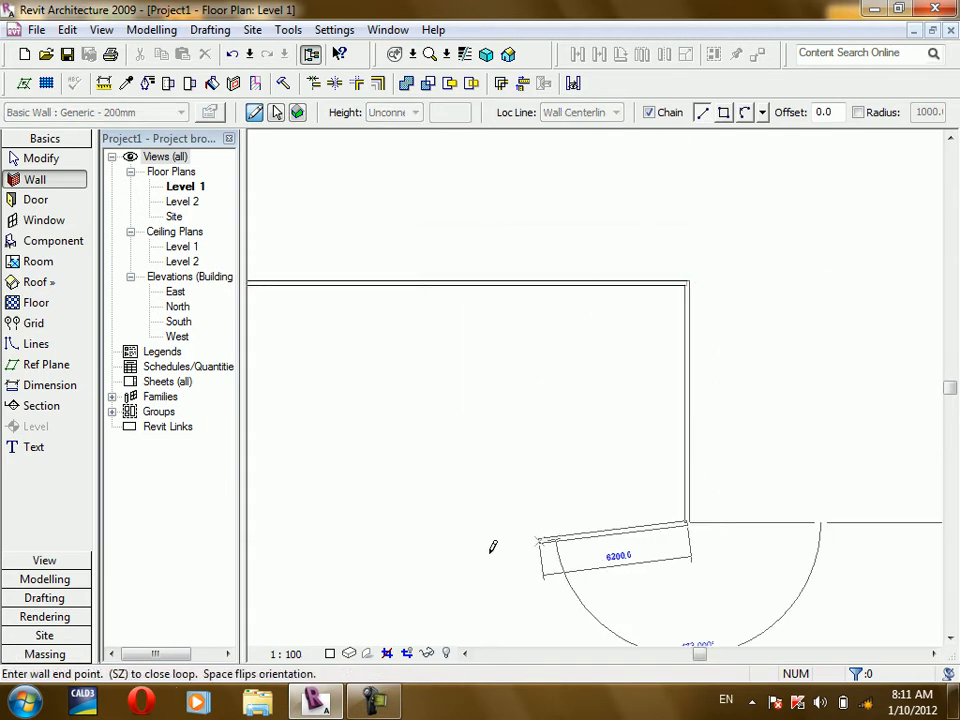
{"action": "left_click", "coordinate": [444, 521]}
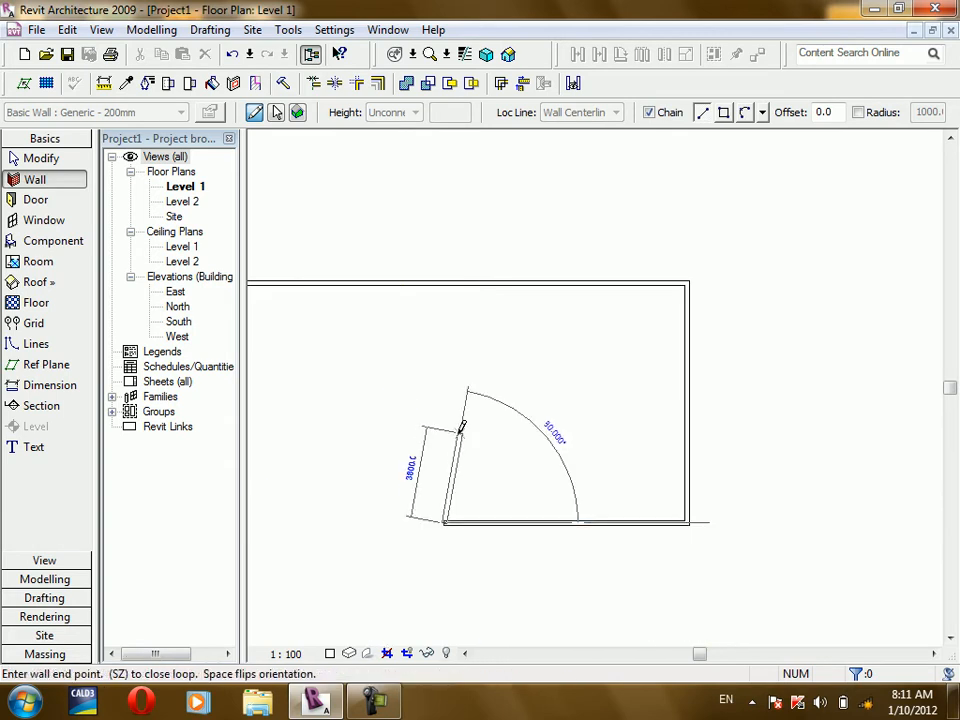
{"action": "left_click", "coordinate": [448, 371]}
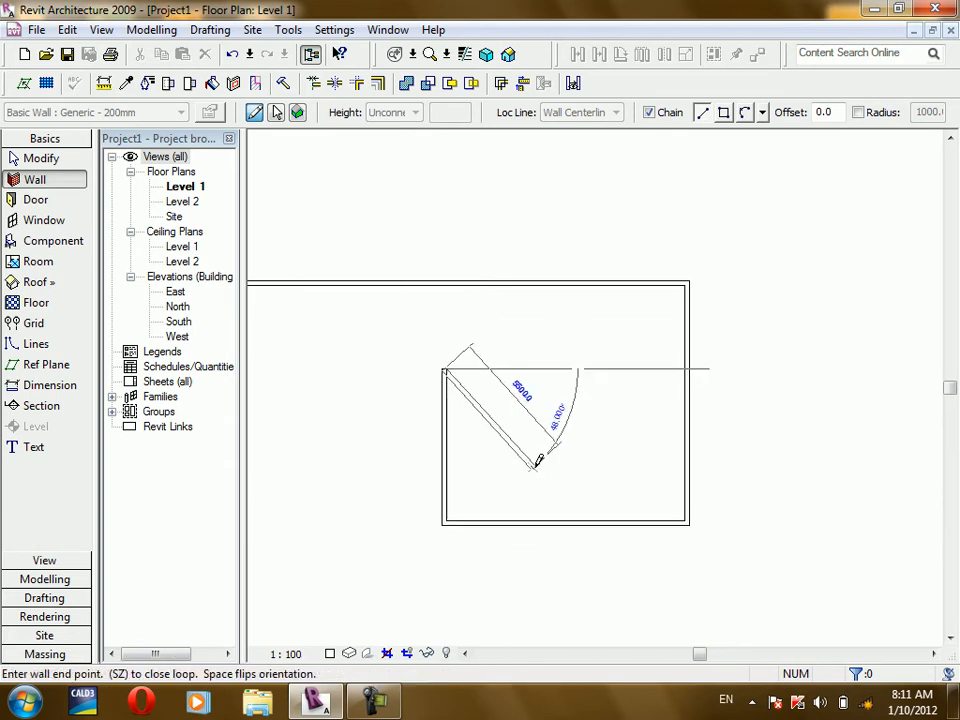
{"action": "key", "text": "Escape"}
{"action": "key", "text": "Escape"}
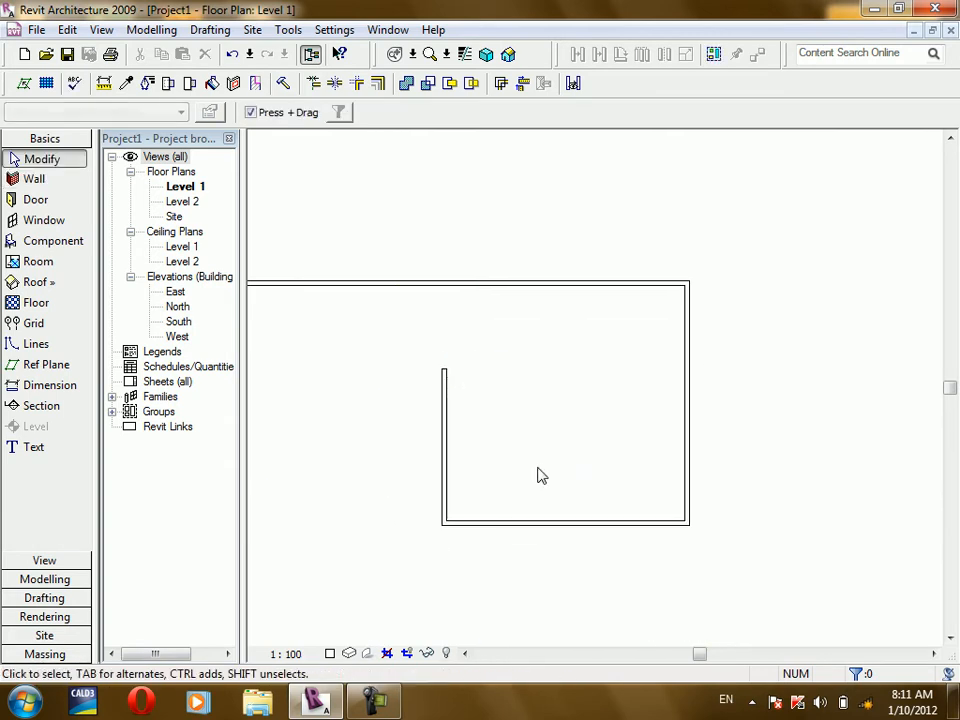
Draw a closed rectangle of Generic - 200mm walls, about 13000 mm deep, just below the open wall chain.
{"action": "left_click", "coordinate": [30, 178]}
{"action": "scroll", "coordinate": [632, 152], "scroll_direction": "down", "scroll_amount": 1}
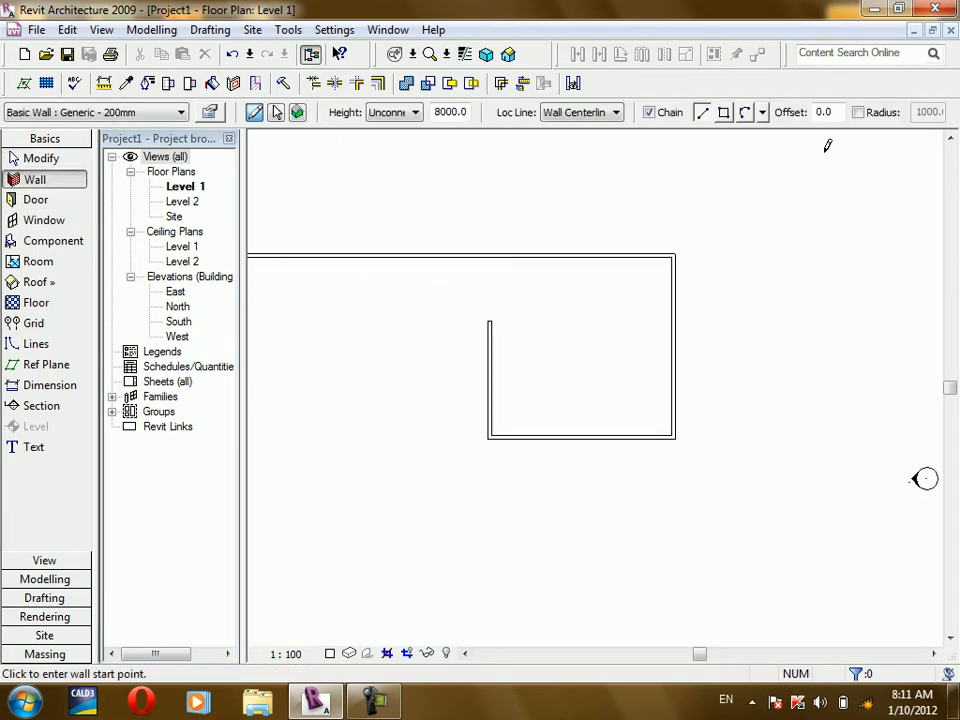
{"action": "left_click", "coordinate": [725, 114]}
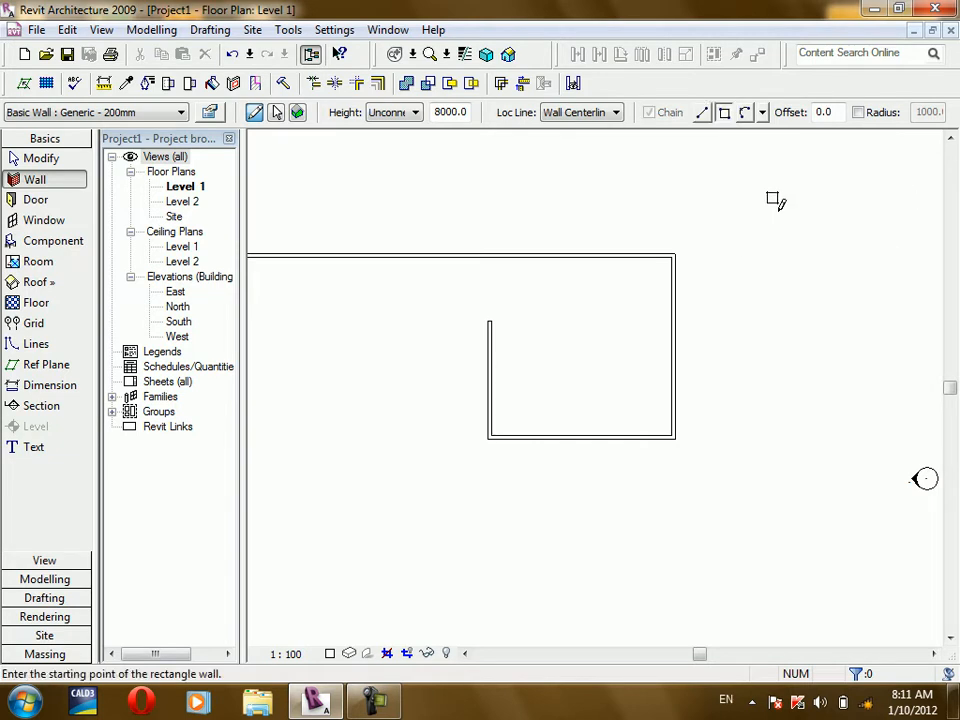
{"action": "scroll", "coordinate": [743, 141], "scroll_direction": "down", "scroll_amount": 1}
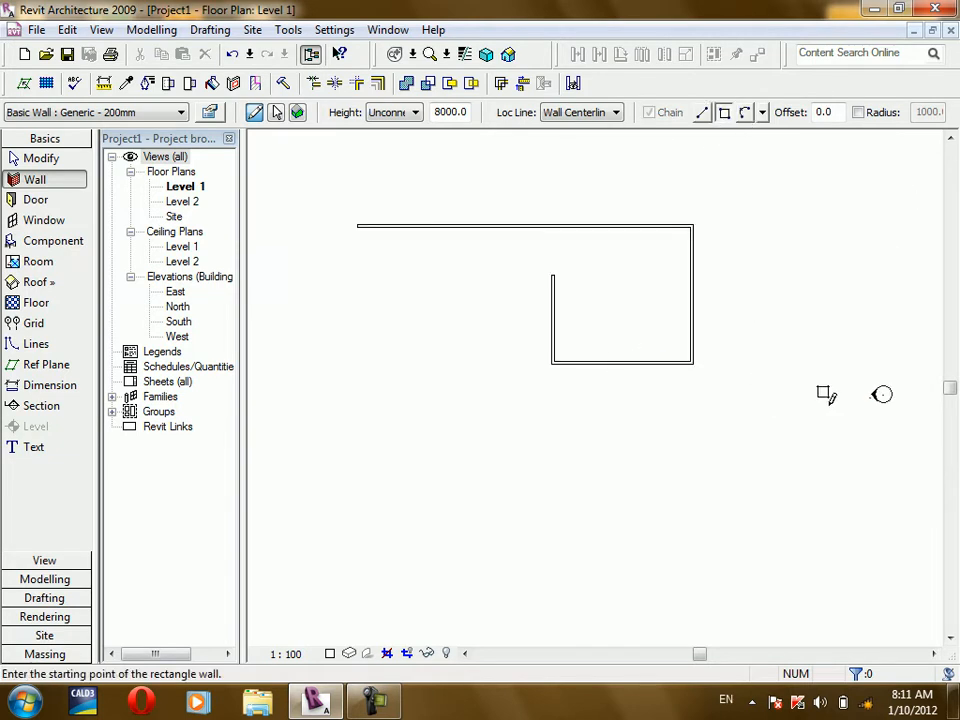
{"action": "left_click", "coordinate": [381, 396]}
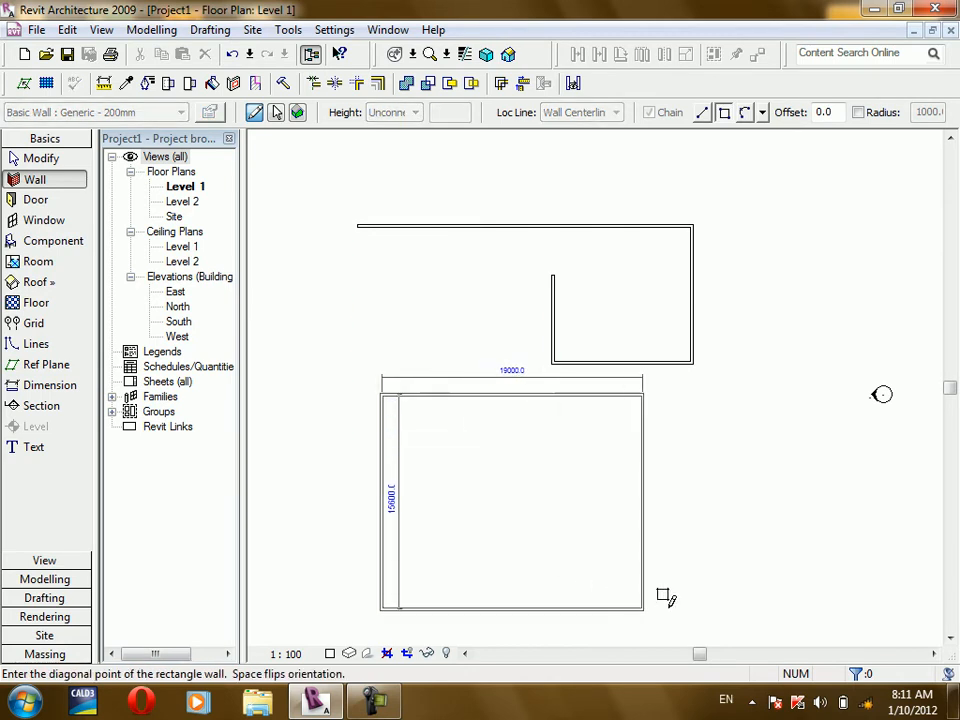
{"action": "left_click", "coordinate": [697, 572]}
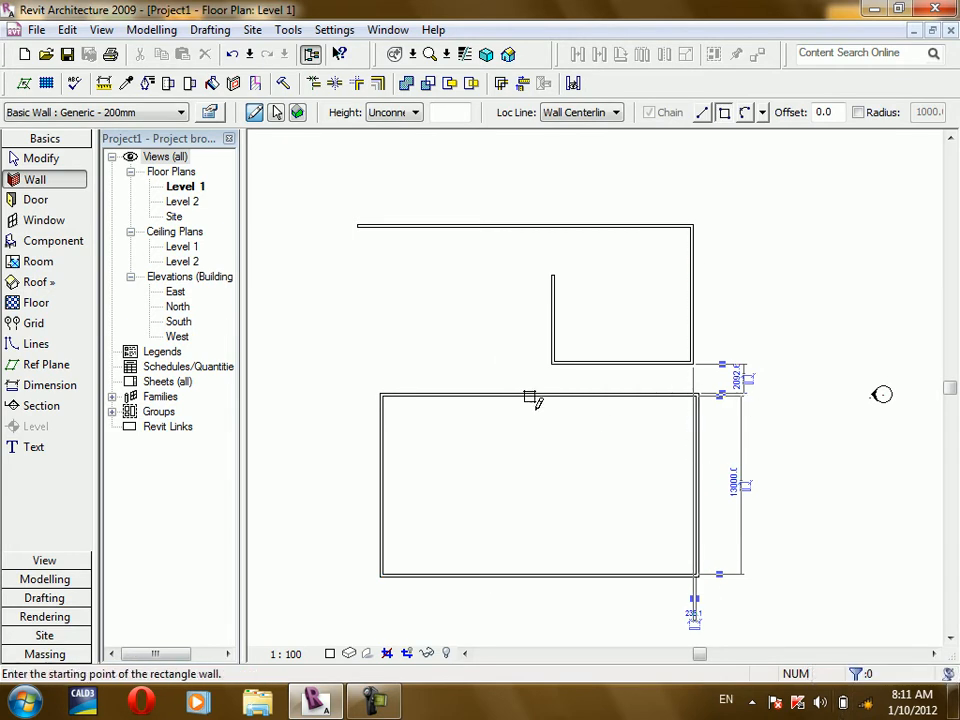
Draw a semicircular arc wall east of the rectangle, about 25000 mm between its ends with a radius of about 12500 mm.
{"action": "left_click", "coordinate": [747, 115]}
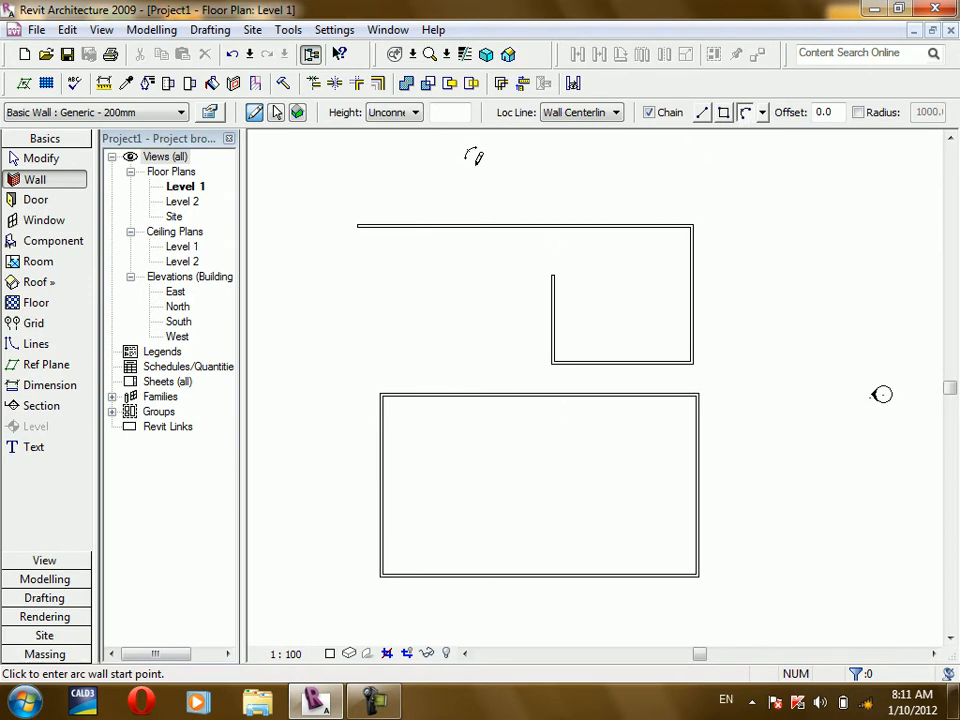
{"action": "scroll", "coordinate": [475, 157], "scroll_direction": "down", "scroll_amount": 2}
{"action": "scroll", "coordinate": [475, 157], "scroll_direction": "down", "scroll_amount": 1}
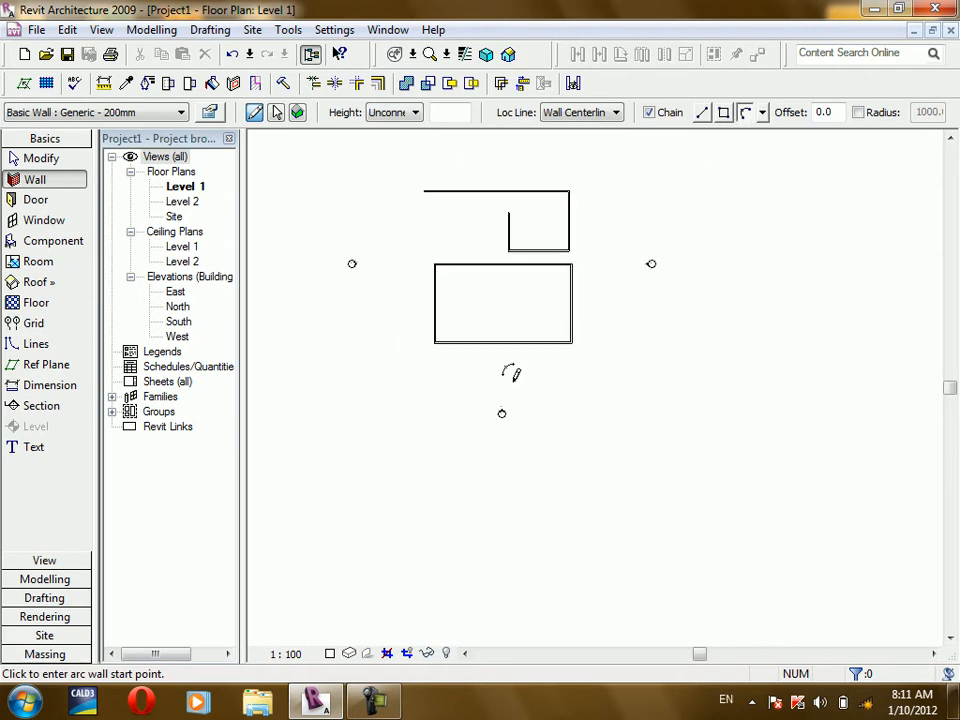
{"action": "left_click", "coordinate": [613, 316]}
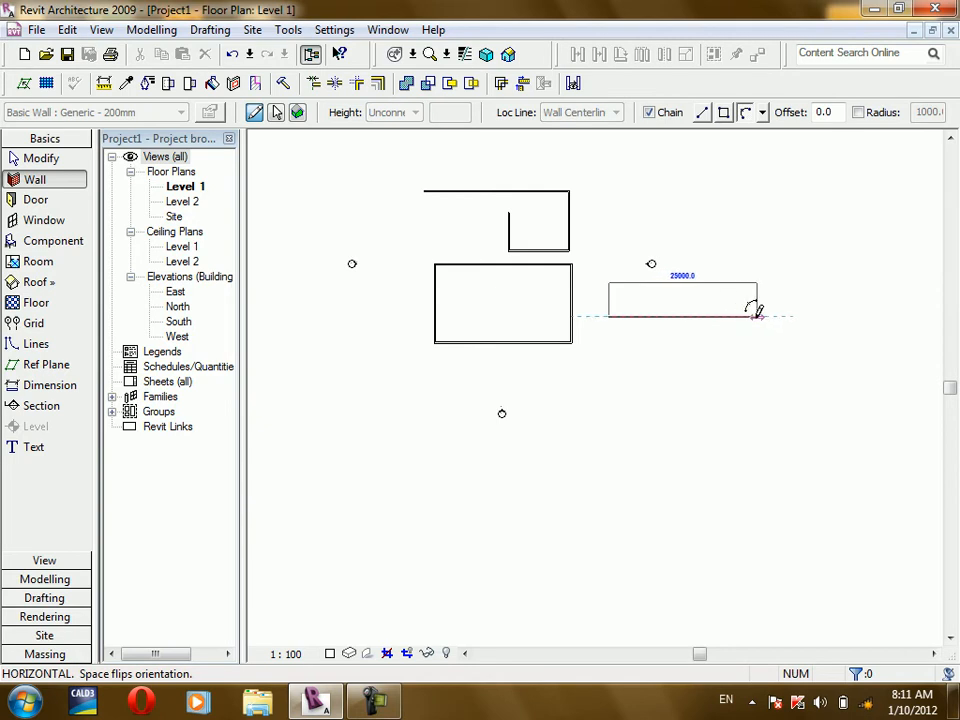
{"action": "left_click", "coordinate": [758, 315]}
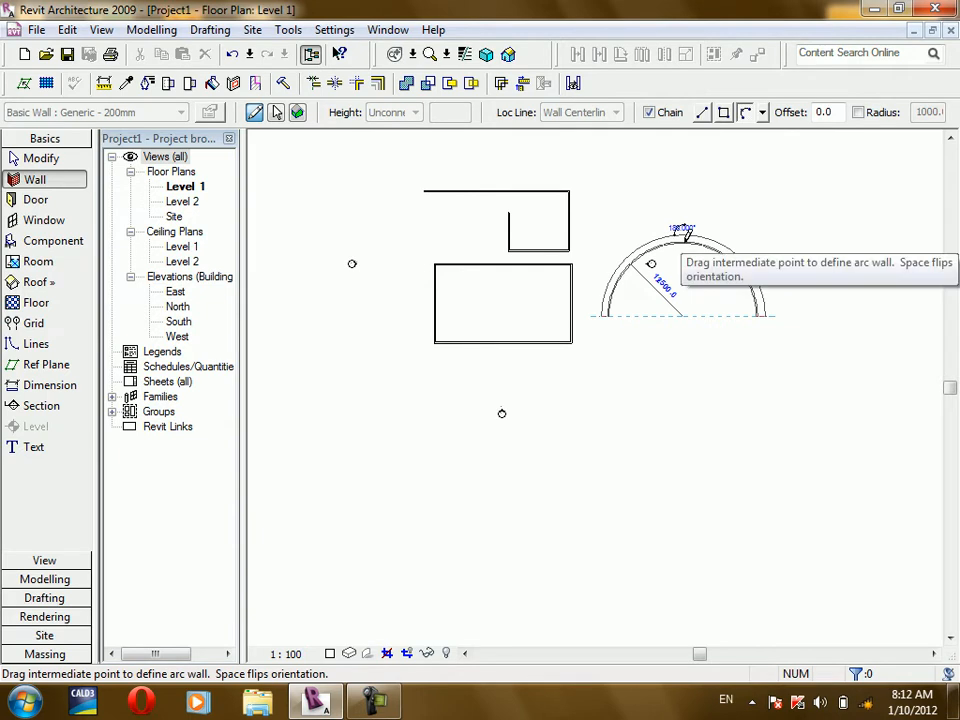
{"action": "left_click", "coordinate": [688, 239]}
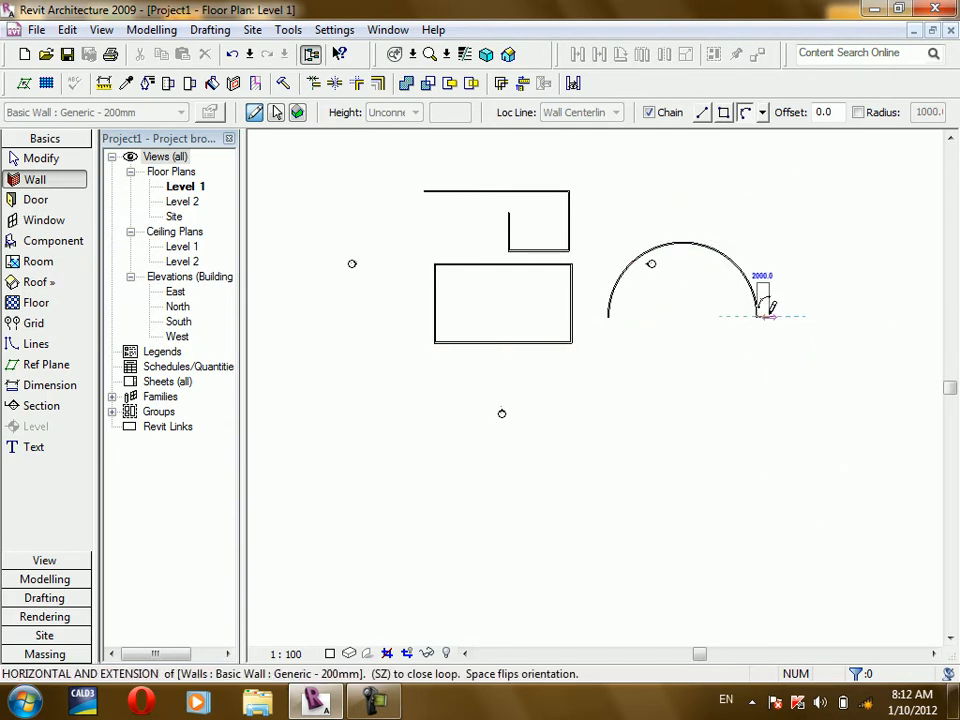
{"action": "key", "text": "Escape"}
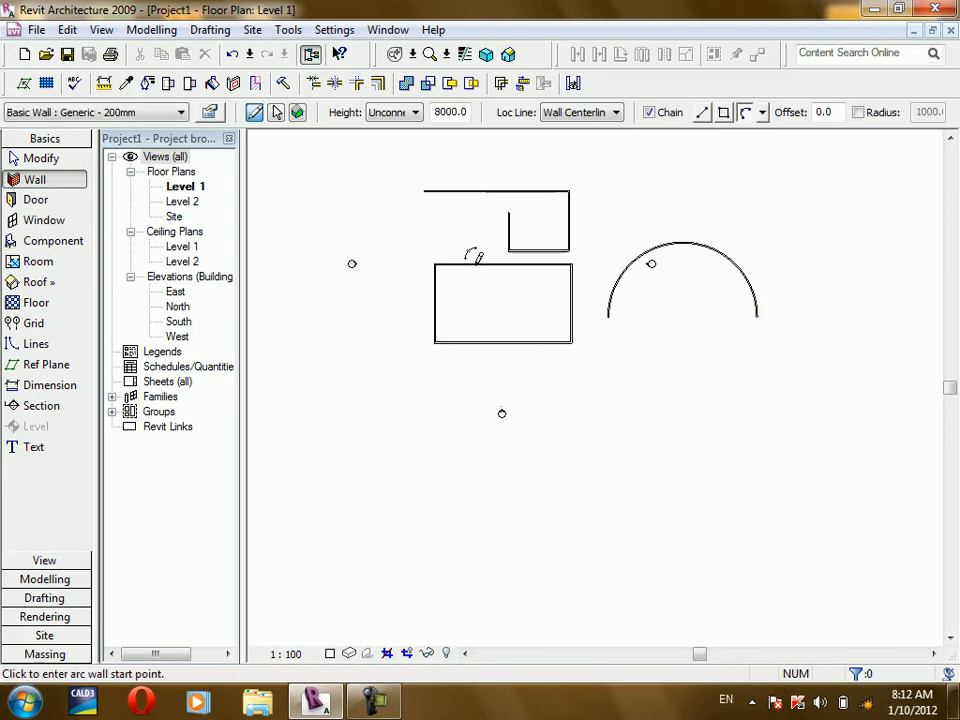
Inspect the drawn walls in the default 3D view and return to the Level 1 floor plan.
{"action": "left_click", "coordinate": [508, 54]}
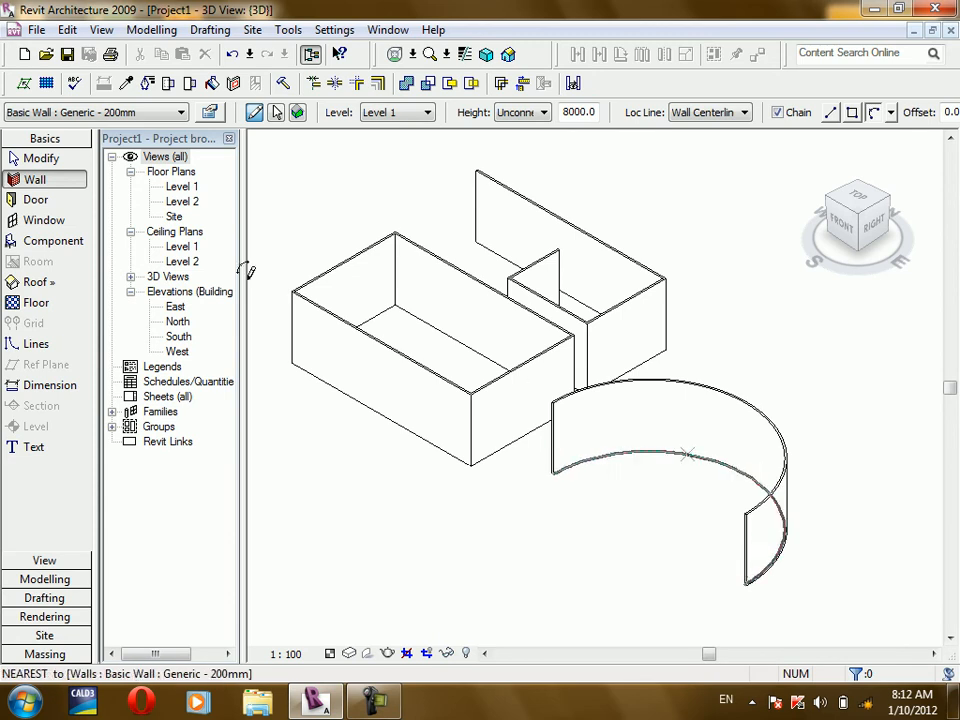
{"action": "double_click", "coordinate": [181, 187]}
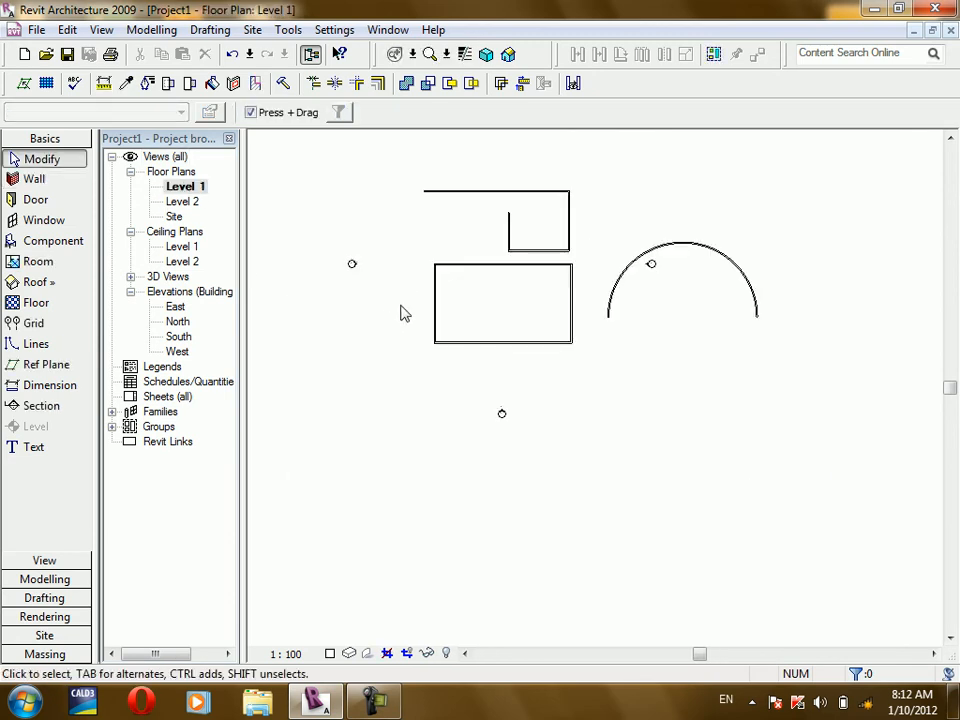
{"action": "left_click", "coordinate": [709, 250]}
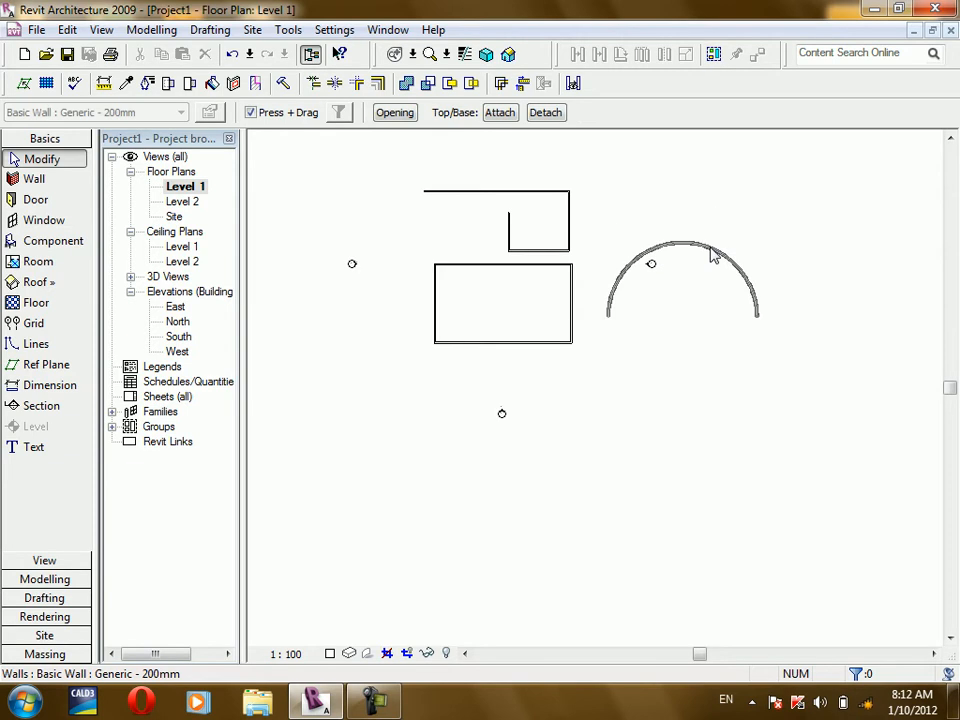
Draw a shallow arc wall below the semicircular one, with a wall height of 3000 mm and a radius of about 17240 mm.
{"action": "left_click", "coordinate": [33, 180]}
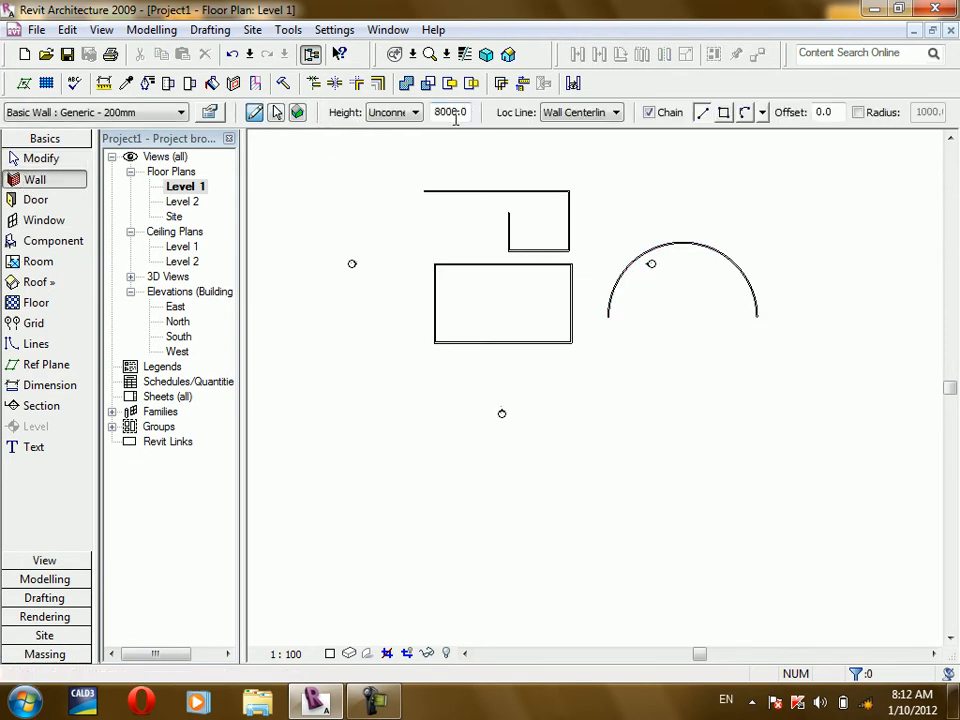
{"action": "left_click_drag", "start_coordinate": [457, 116], "coordinate": [421, 116]}
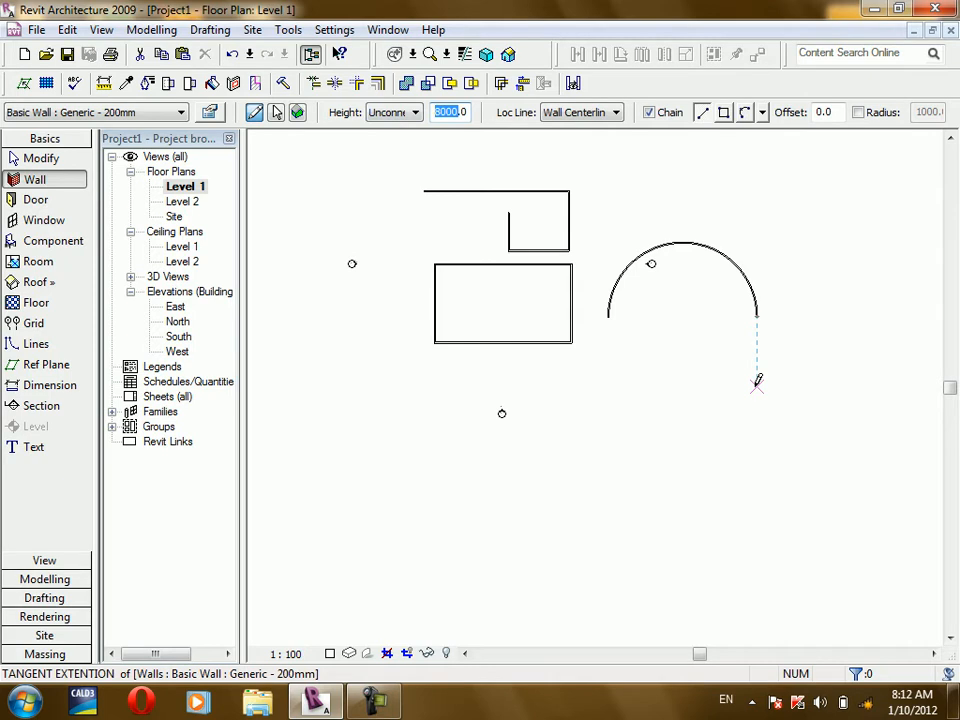
{"action": "type", "text": "30"}
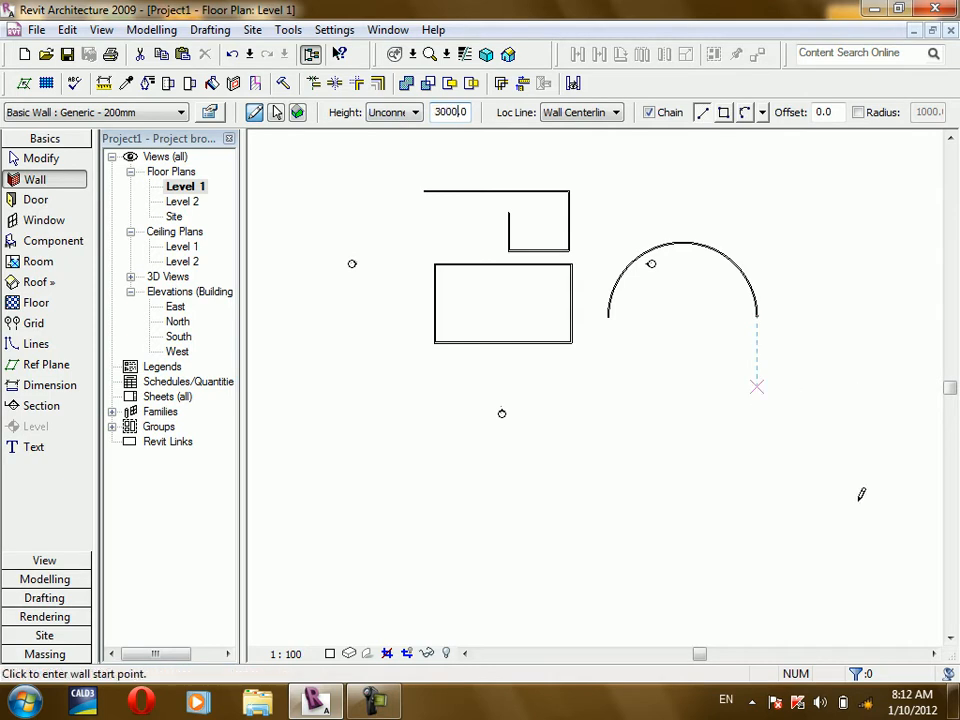
{"action": "left_click", "coordinate": [745, 112]}
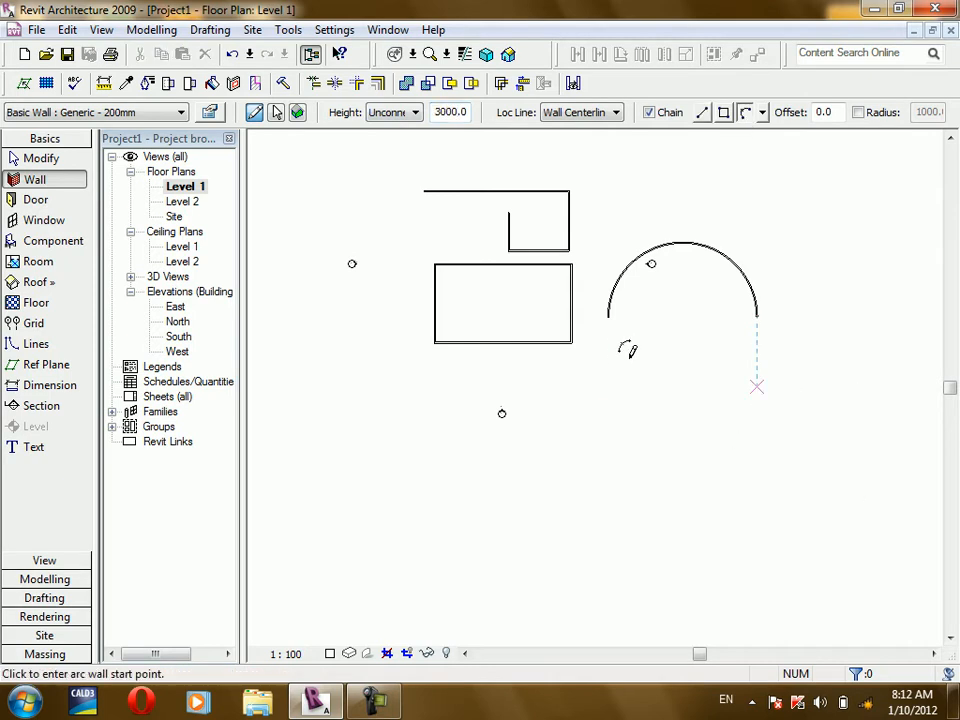
{"action": "left_click", "coordinate": [571, 389]}
{"action": "left_click", "coordinate": [756, 386]}
{"action": "left_click", "coordinate": [684, 340]}
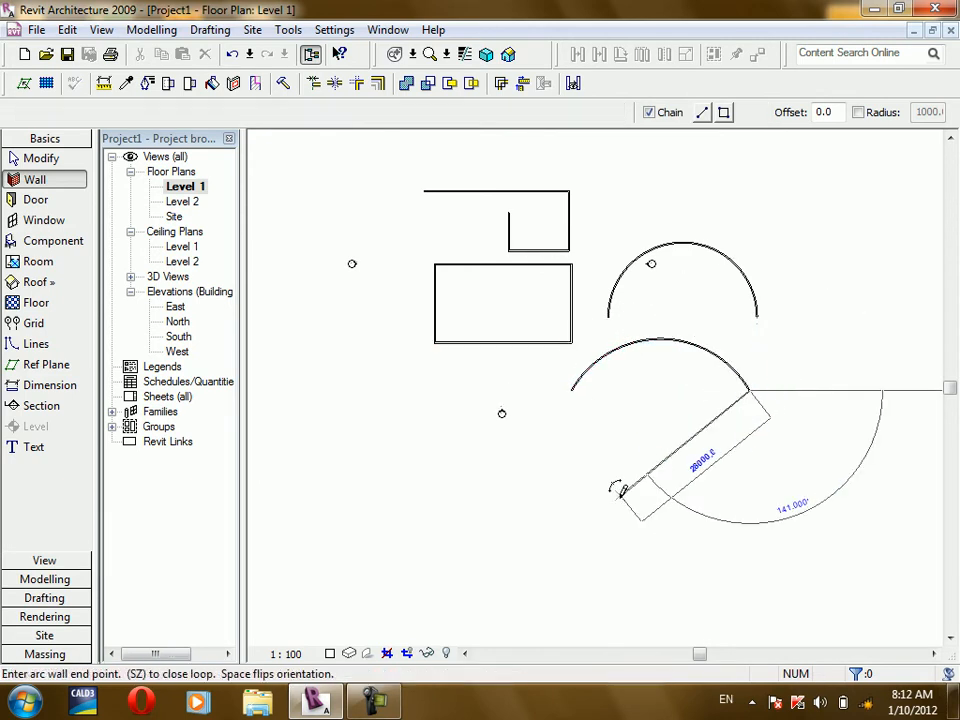
{"action": "key", "text": "Escape"}
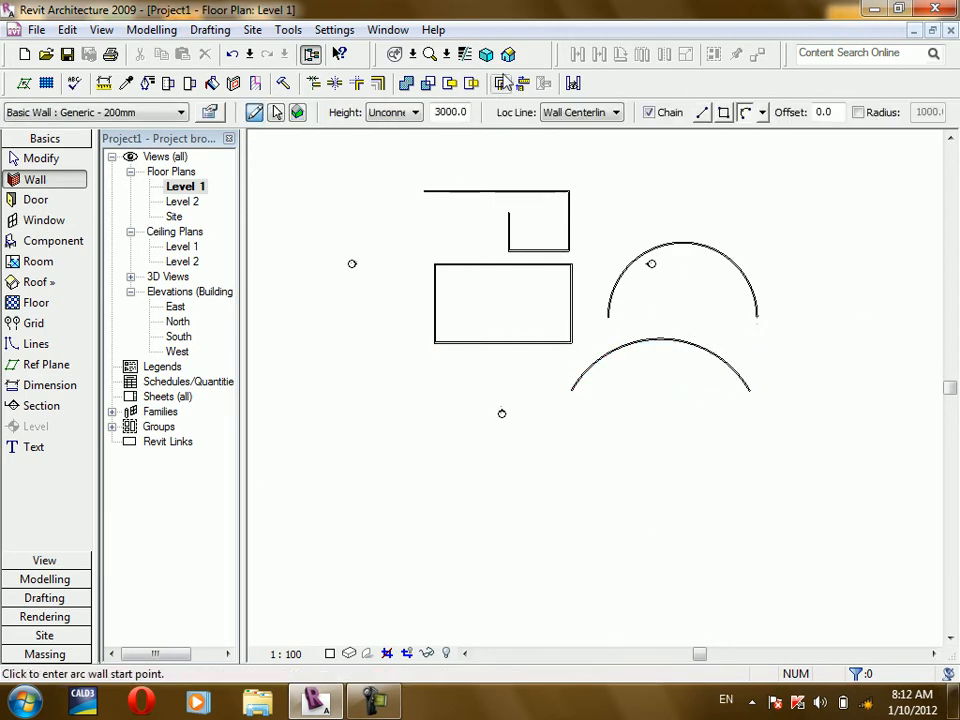
Compare the heights of the two arc walls in the 3D view, and return to the Level 1 floor plan.
{"action": "left_click", "coordinate": [508, 54]}
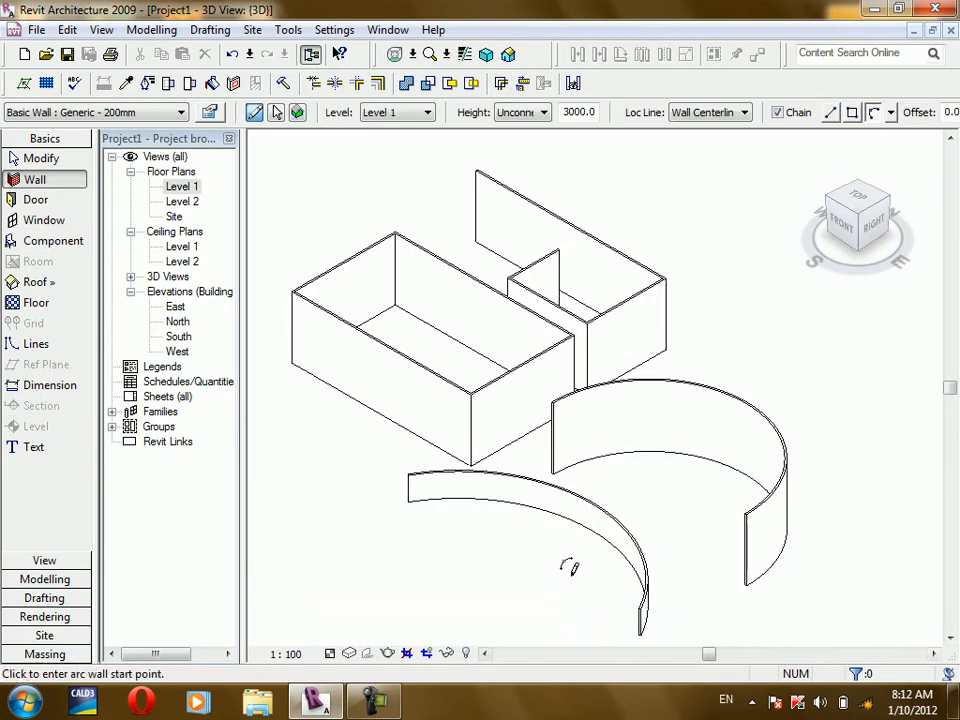
{"action": "scroll", "coordinate": [570, 568], "scroll_direction": "up", "scroll_amount": 2}
{"action": "middle_click_drag", "start_coordinate": [565, 575], "coordinate": [658, 473], "text": "shift"}
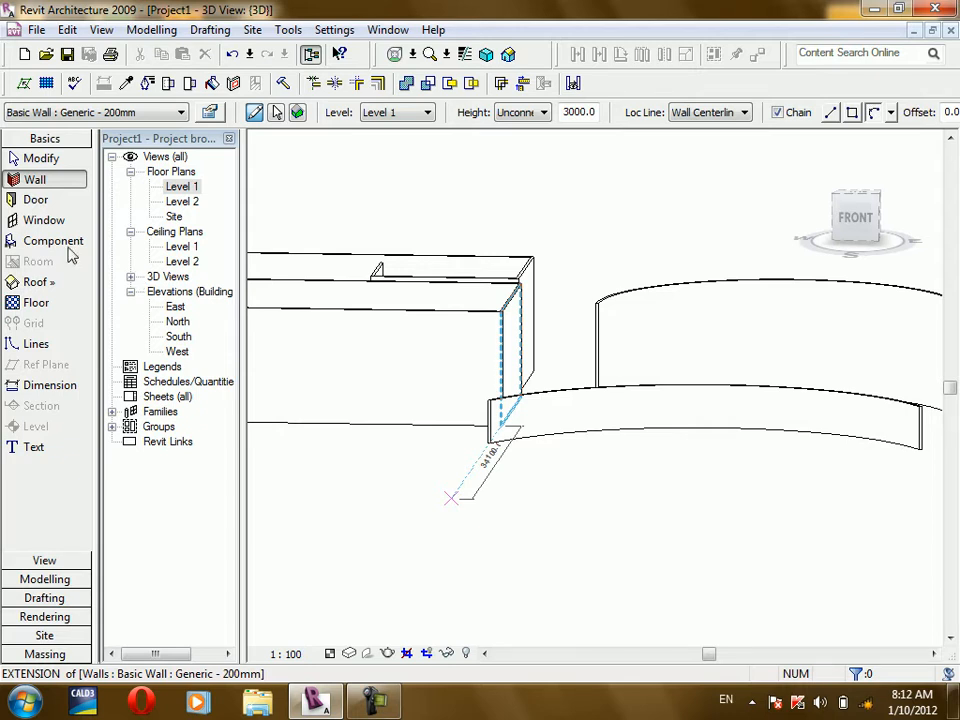
{"action": "left_click", "coordinate": [55, 179]}
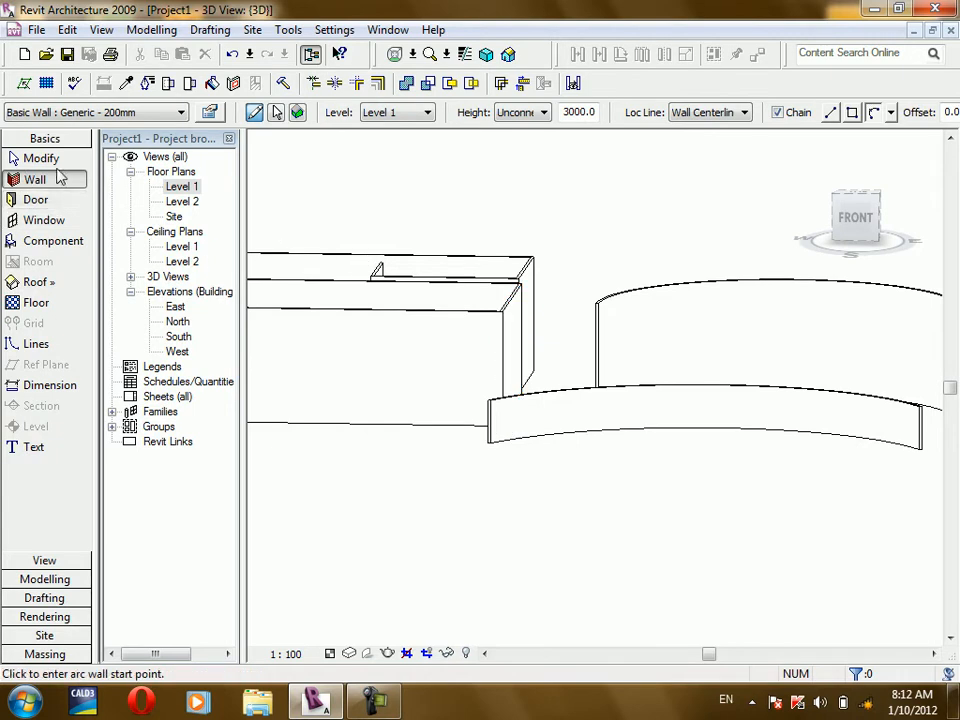
{"action": "double_click", "coordinate": [183, 187]}
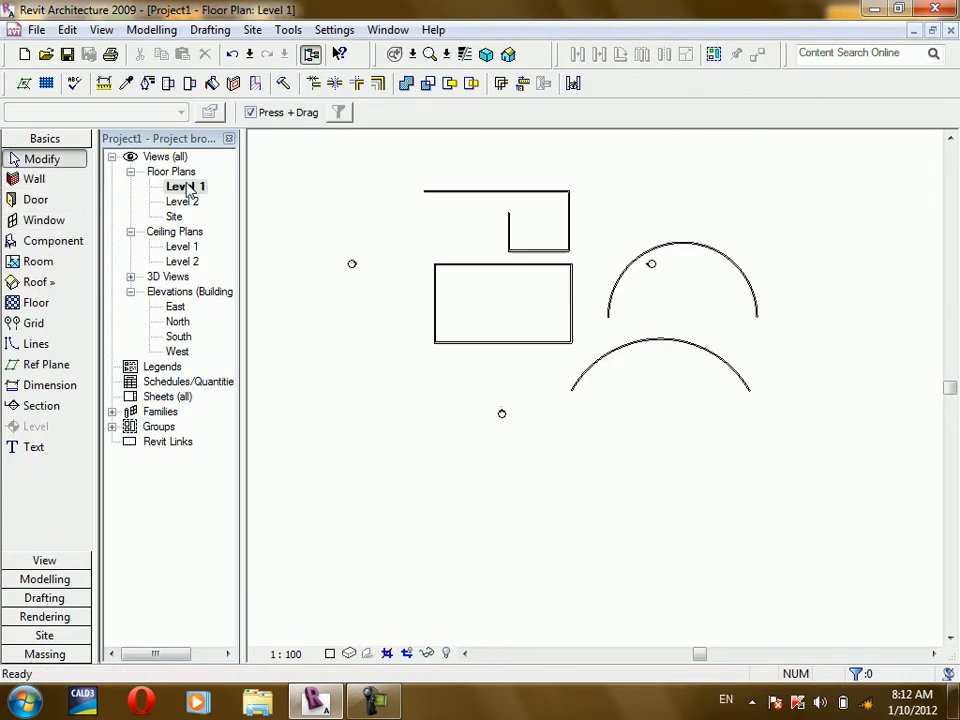
Set the radius of the lower shallow arc wall to 25000 mm.
{"action": "left_click", "coordinate": [45, 184]}
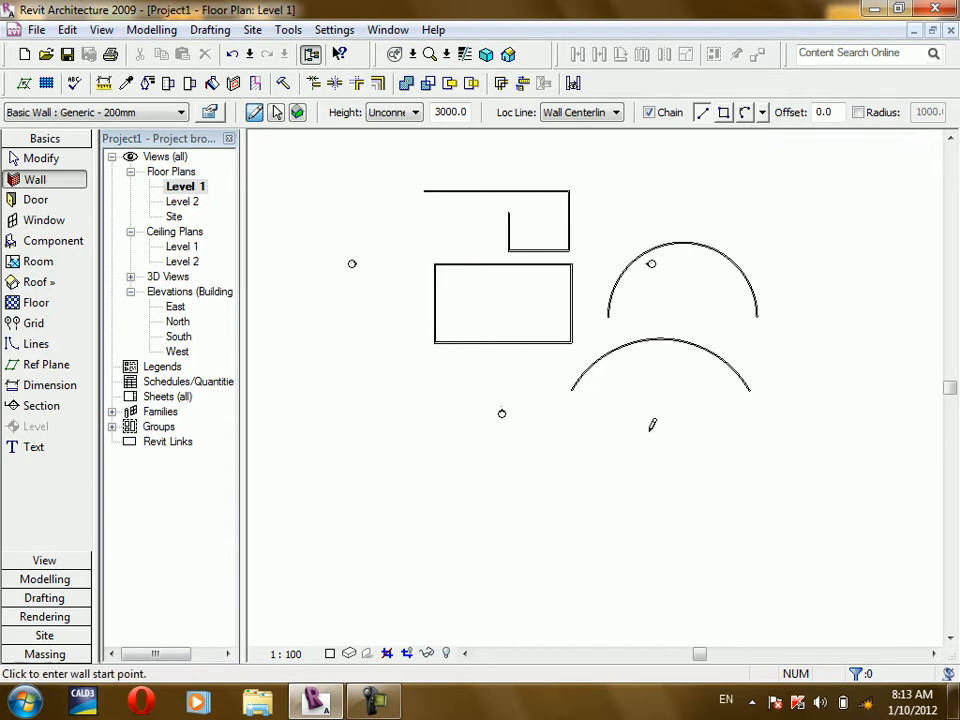
{"action": "left_click", "coordinate": [40, 160]}
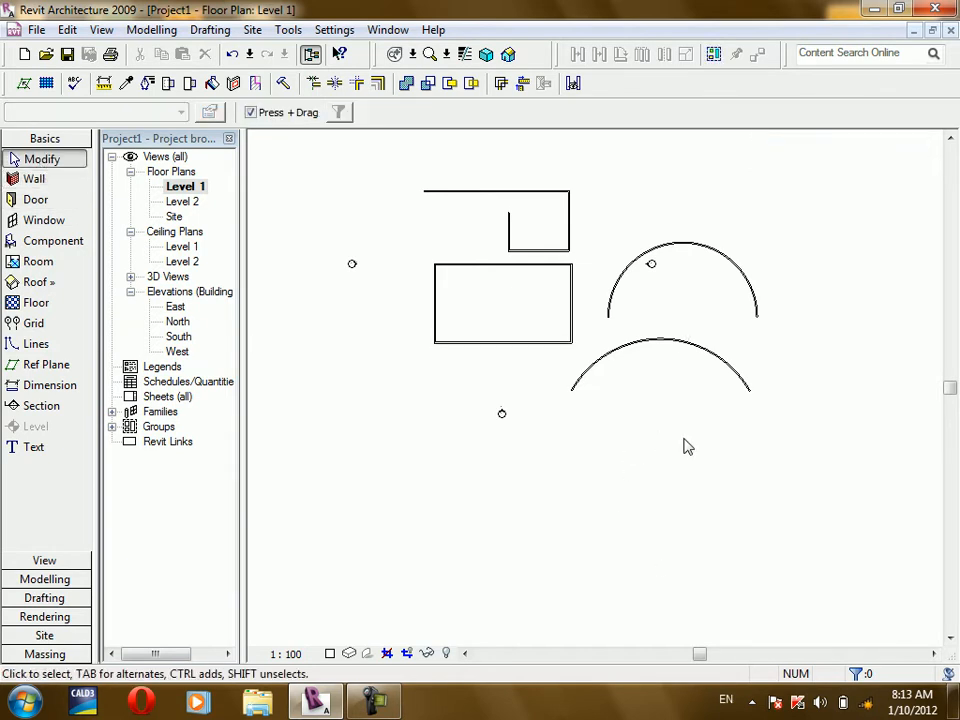
{"action": "left_click", "coordinate": [703, 356]}
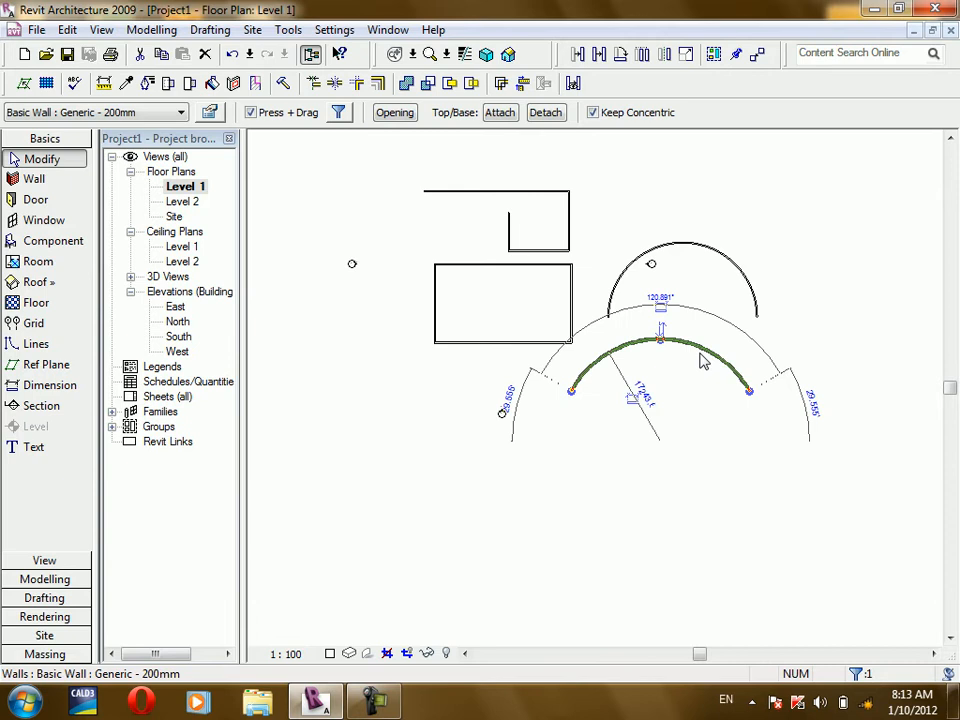
{"action": "left_click", "coordinate": [639, 390]}
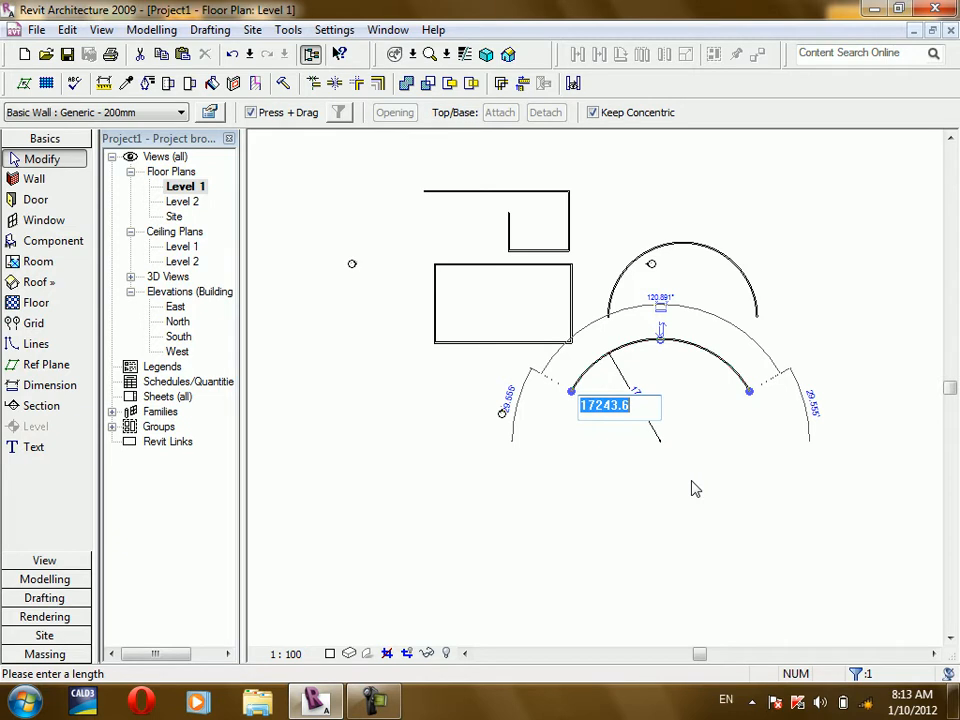
{"action": "type", "text": "25000"}
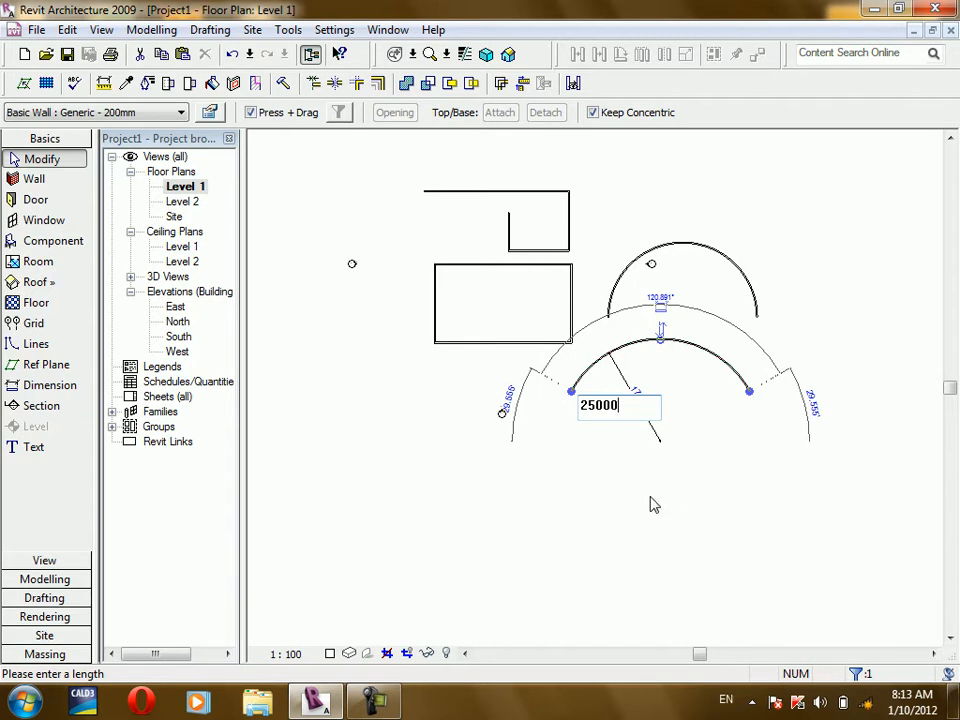
{"action": "key", "text": "Return"}
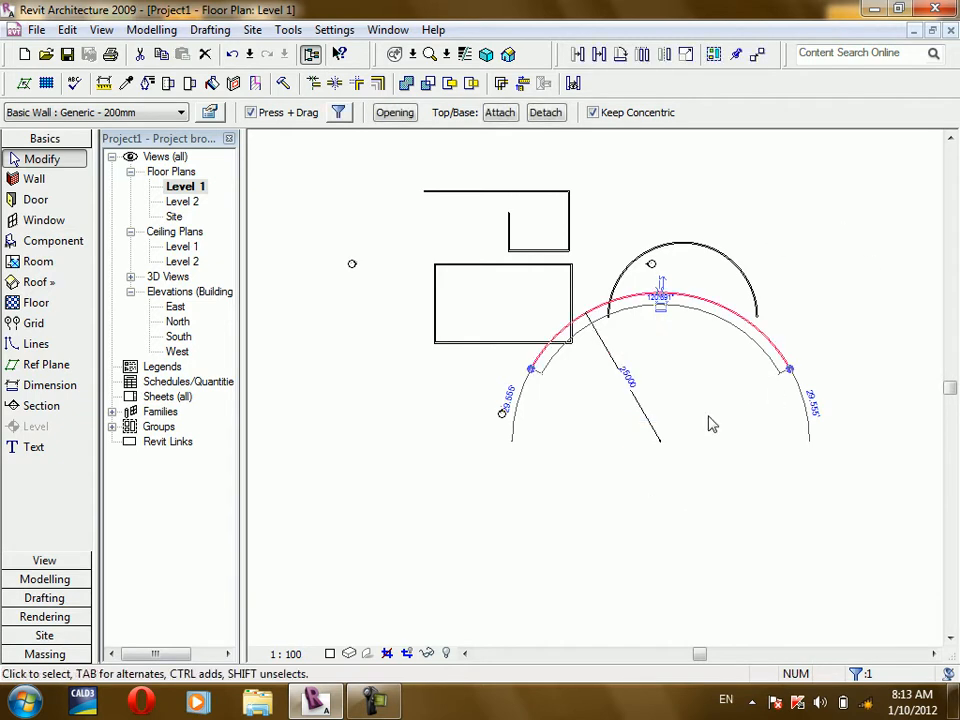
Draw a semicircular arc wall southwest of the rectangle, about 13500 mm in radius, with the Radius option enabled at 5000.
{"action": "left_click", "coordinate": [30, 179]}
{"action": "left_click", "coordinate": [745, 113]}
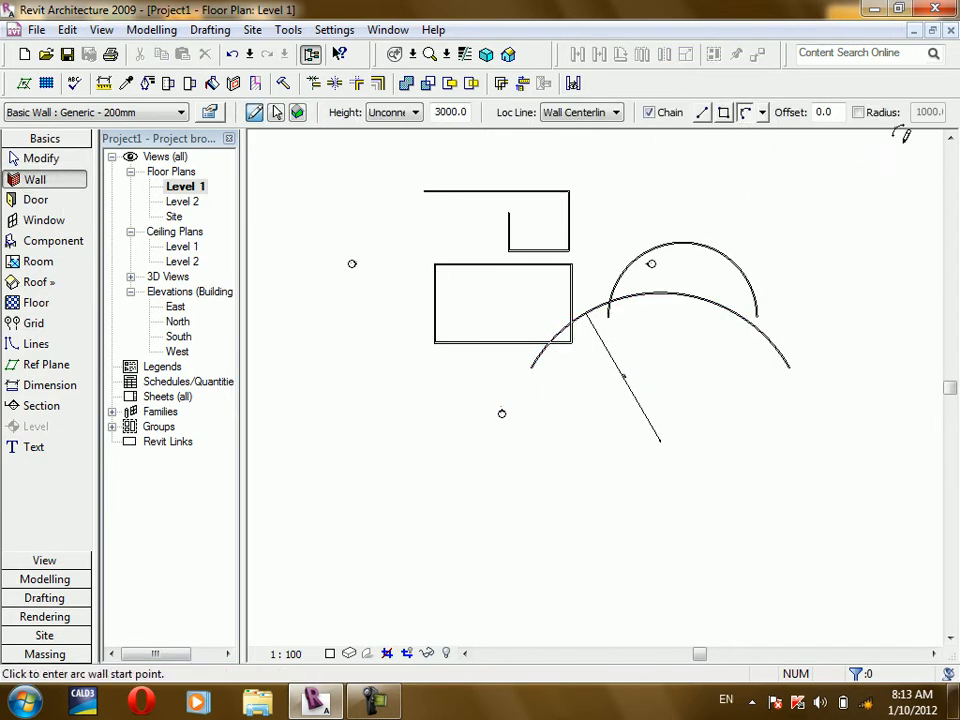
{"action": "left_click", "coordinate": [858, 113]}
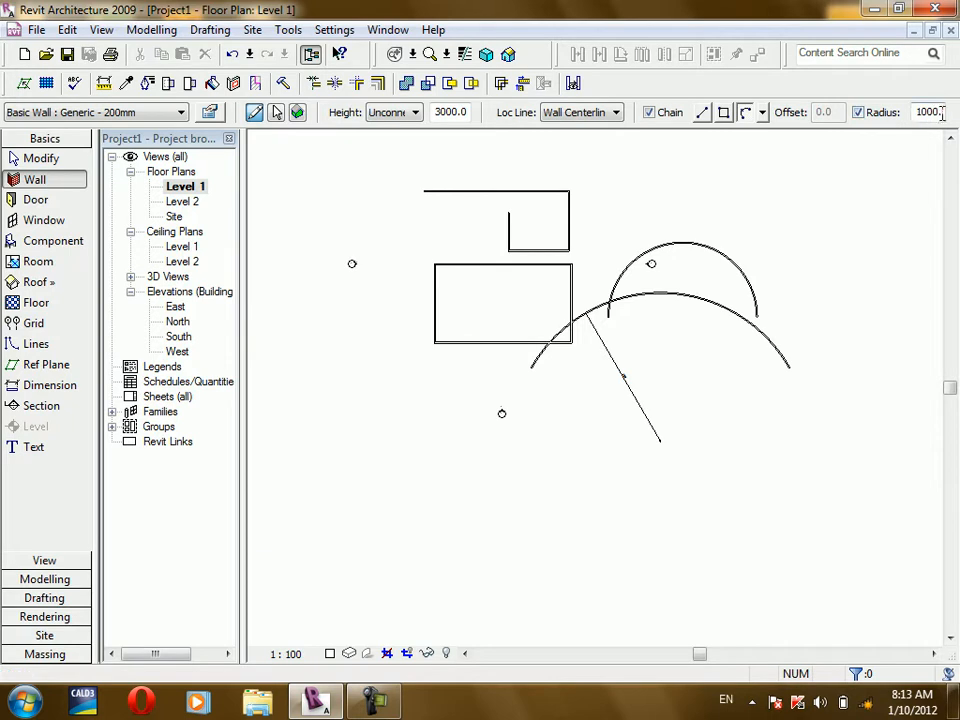
{"action": "left_click_drag", "start_coordinate": [940, 112], "coordinate": [911, 116]}
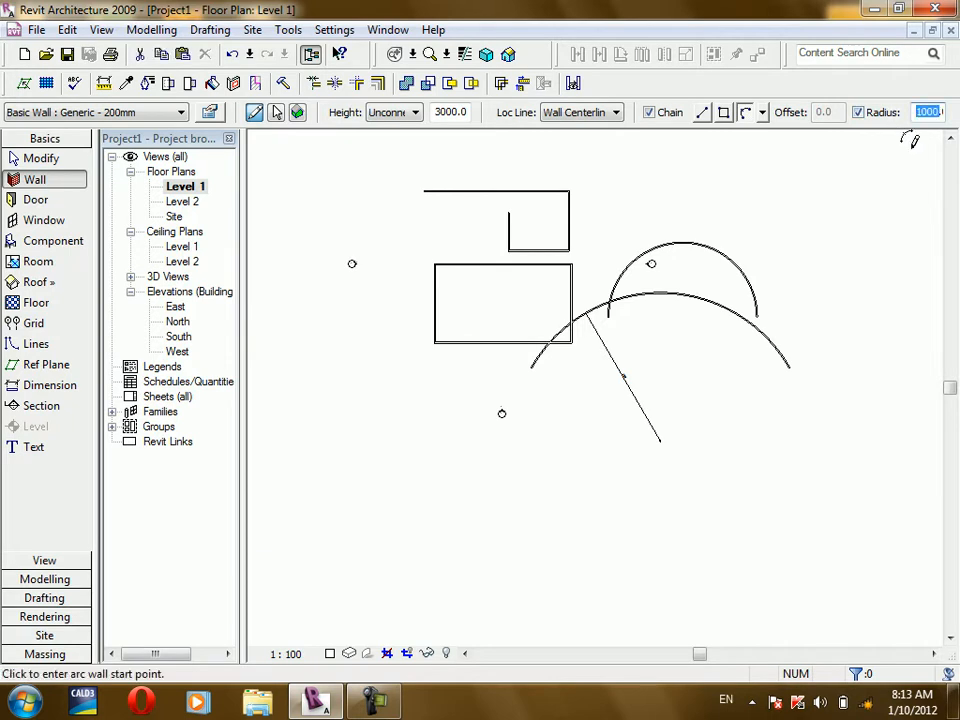
{"action": "type", "text": "5000"}
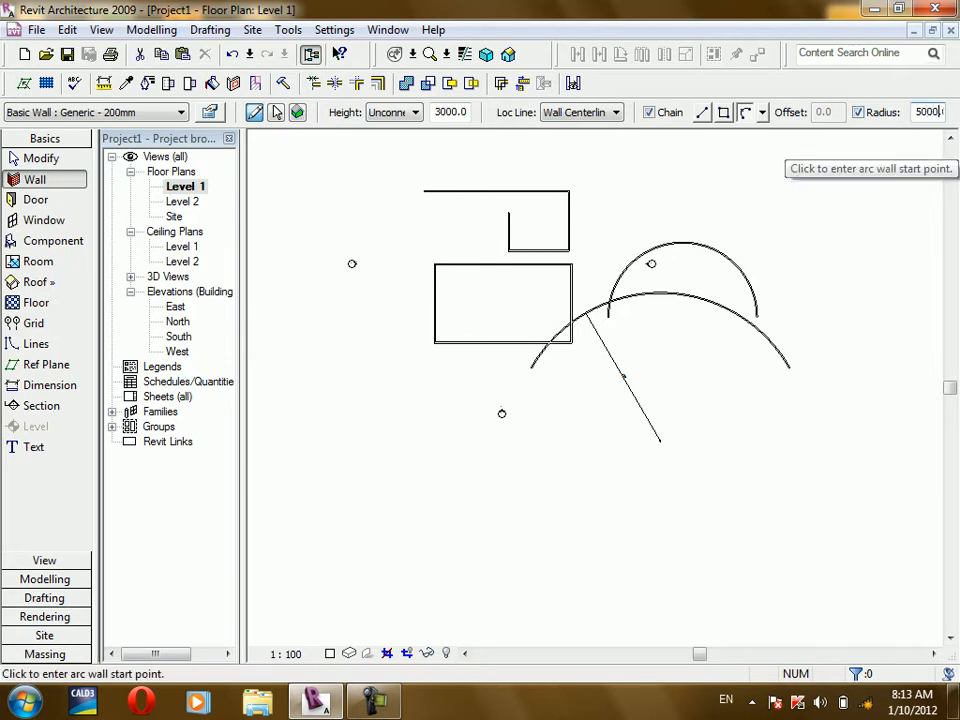
{"action": "left_click", "coordinate": [282, 419]}
{"action": "left_click", "coordinate": [445, 417]}
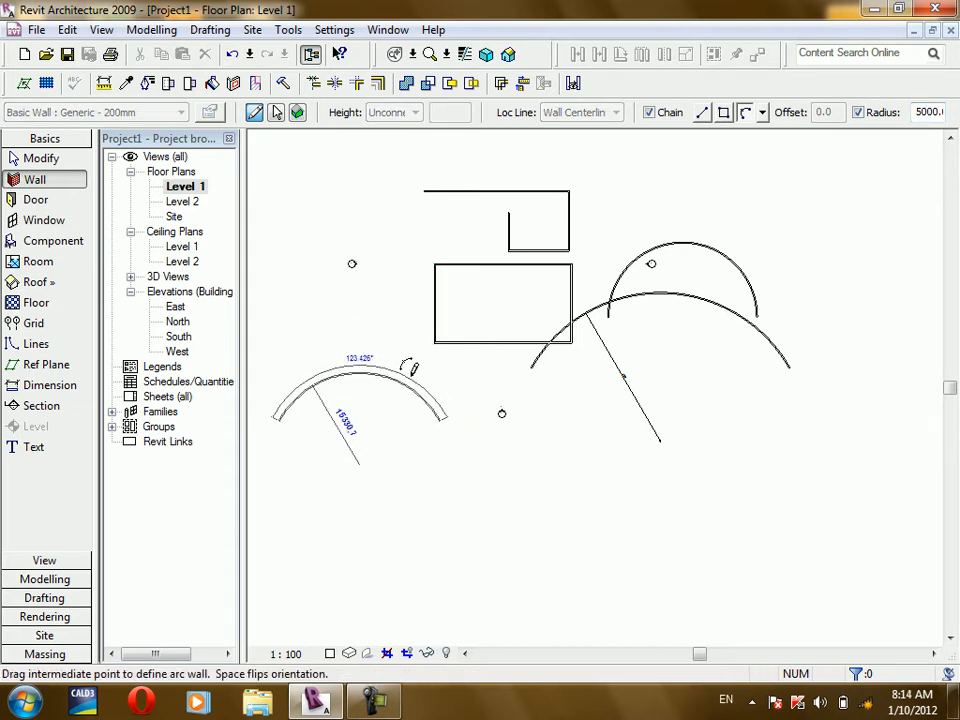
{"action": "left_click", "coordinate": [410, 356]}
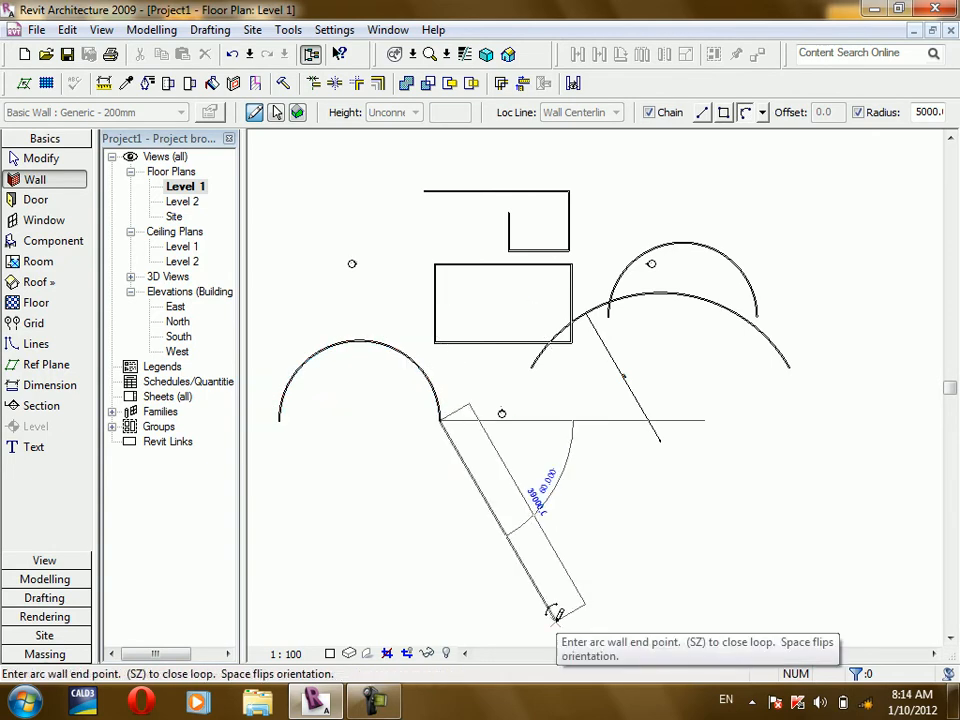
{"action": "key", "text": "Escape"}
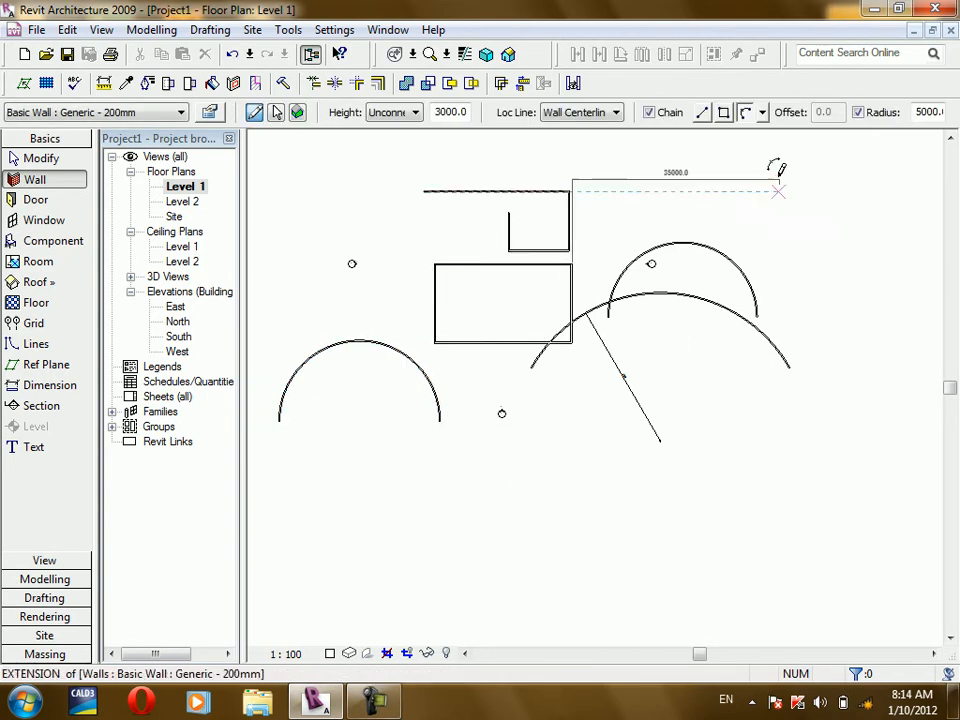
Draw a 6-sided polygon wall above the semicircular arc wall in the northeast, with a radius of about 9000 mm.
{"action": "left_click", "coordinate": [762, 112]}
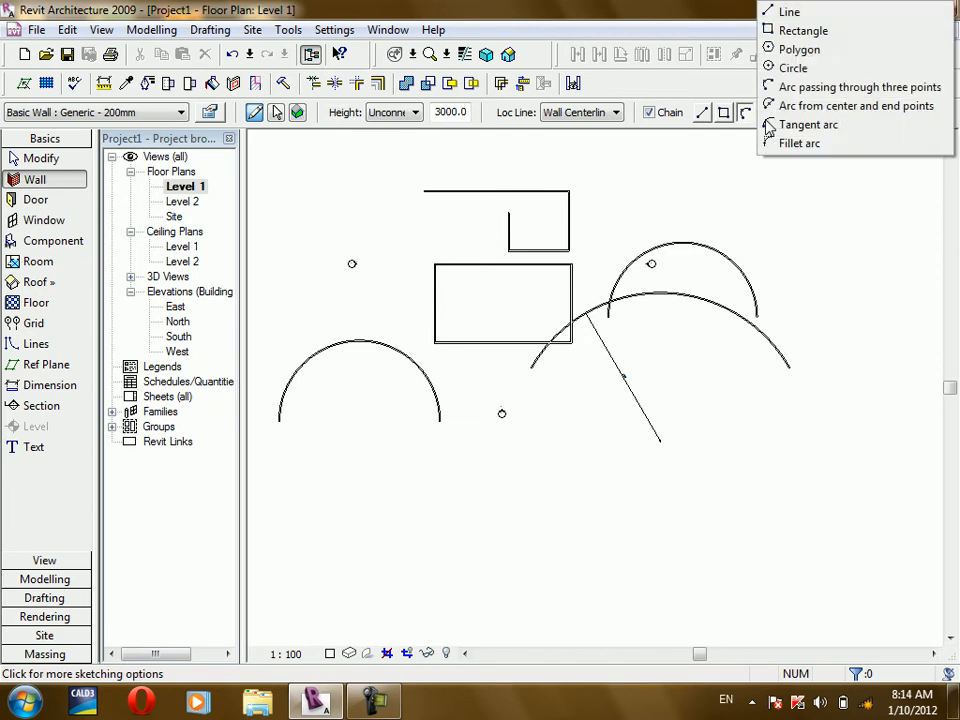
{"action": "left_click", "coordinate": [813, 52]}
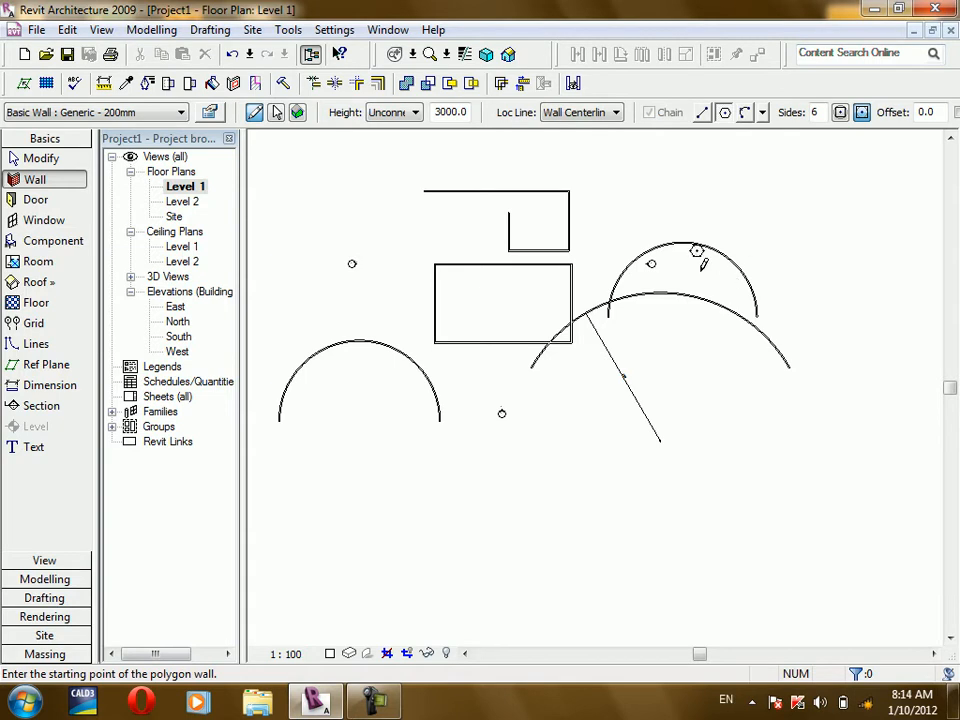
{"action": "double_click", "coordinate": [819, 112]}
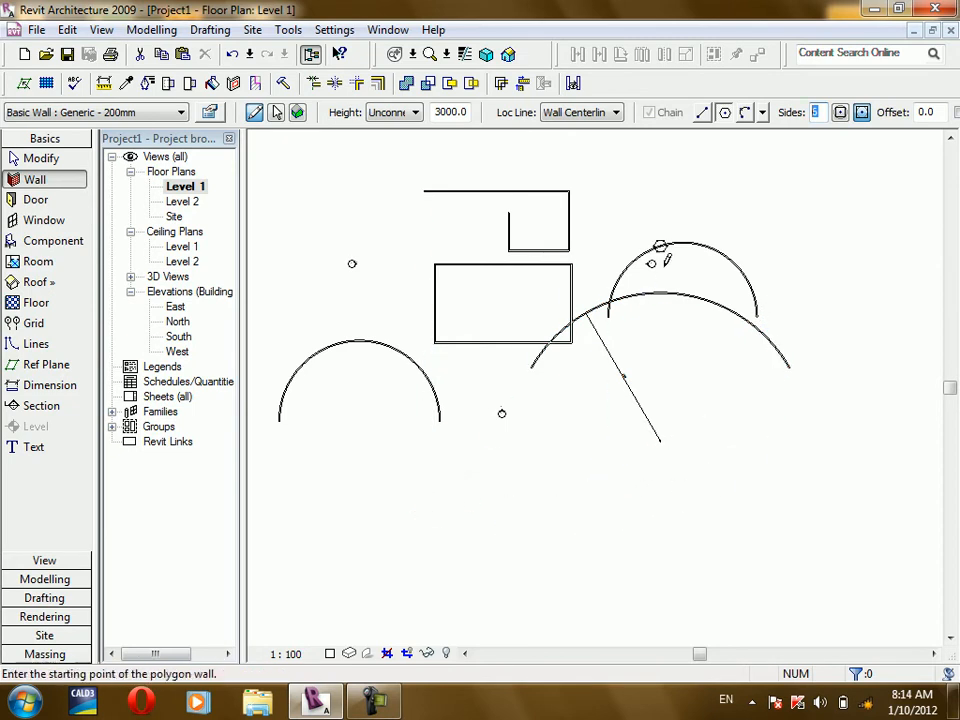
{"action": "left_click", "coordinate": [724, 189]}
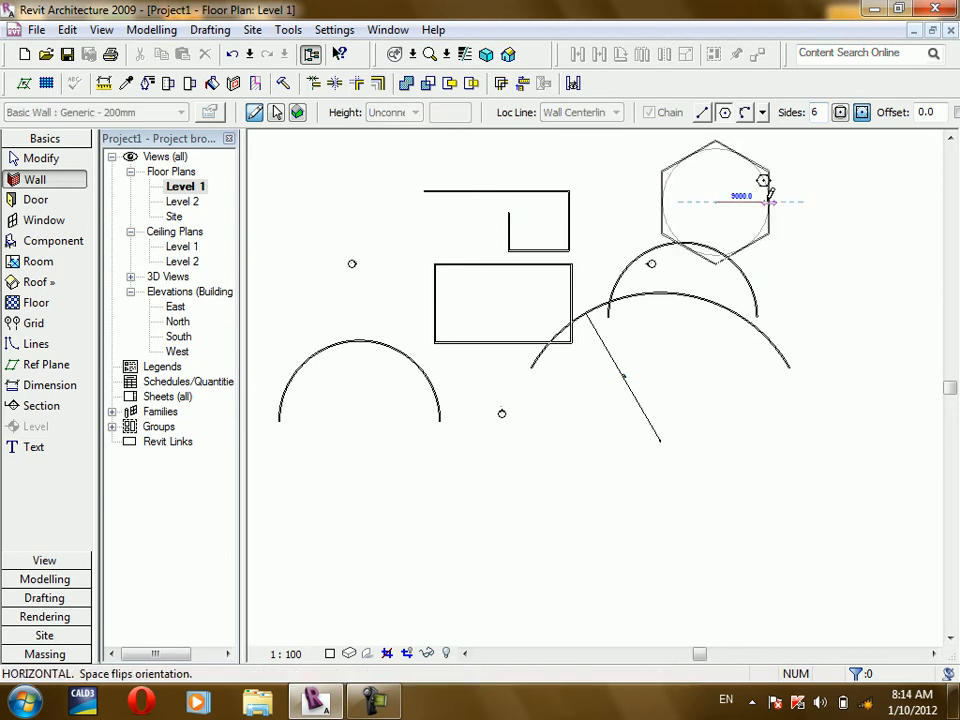
{"action": "left_click", "coordinate": [769, 190]}
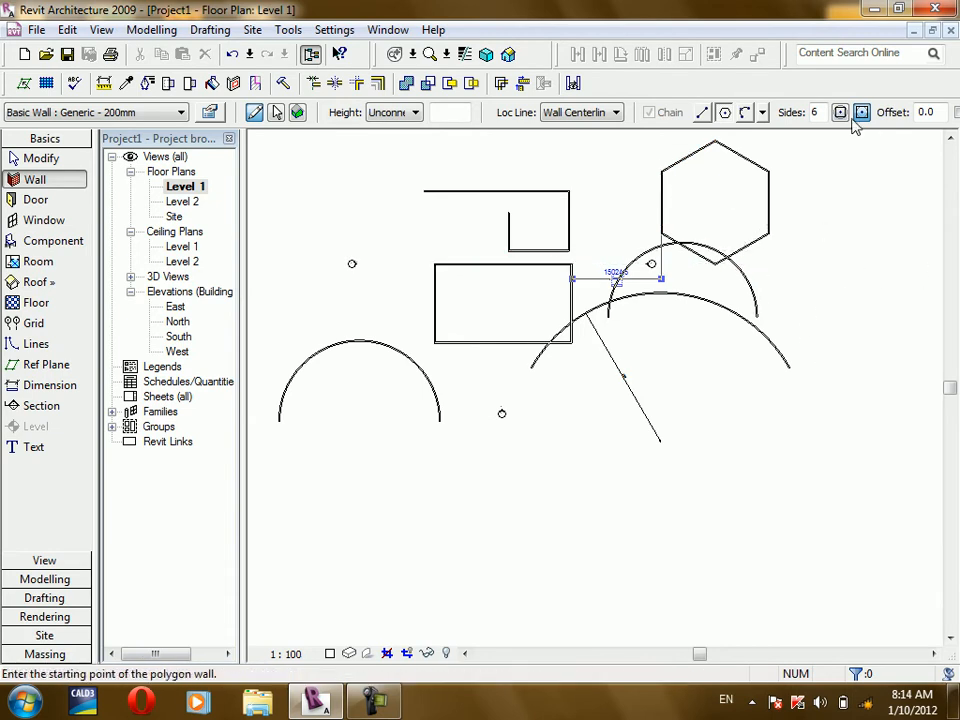
Draw an 8-sided polygon wall south of the large arc wall, with a radius of about 12780 mm.
{"action": "left_click", "coordinate": [812, 113]}
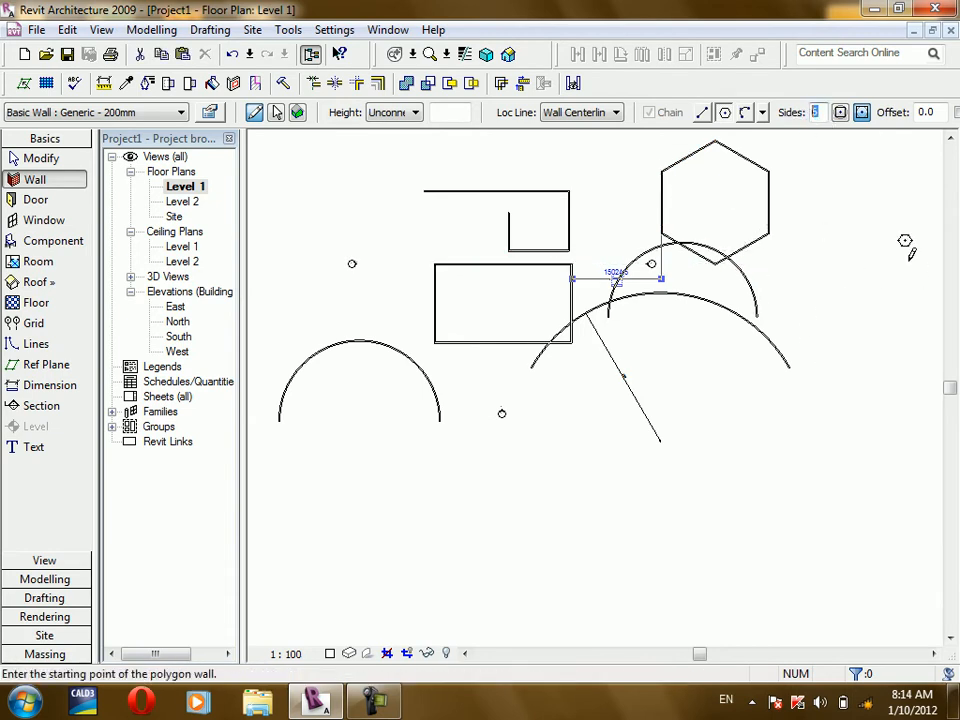
{"action": "type", "text": "8"}
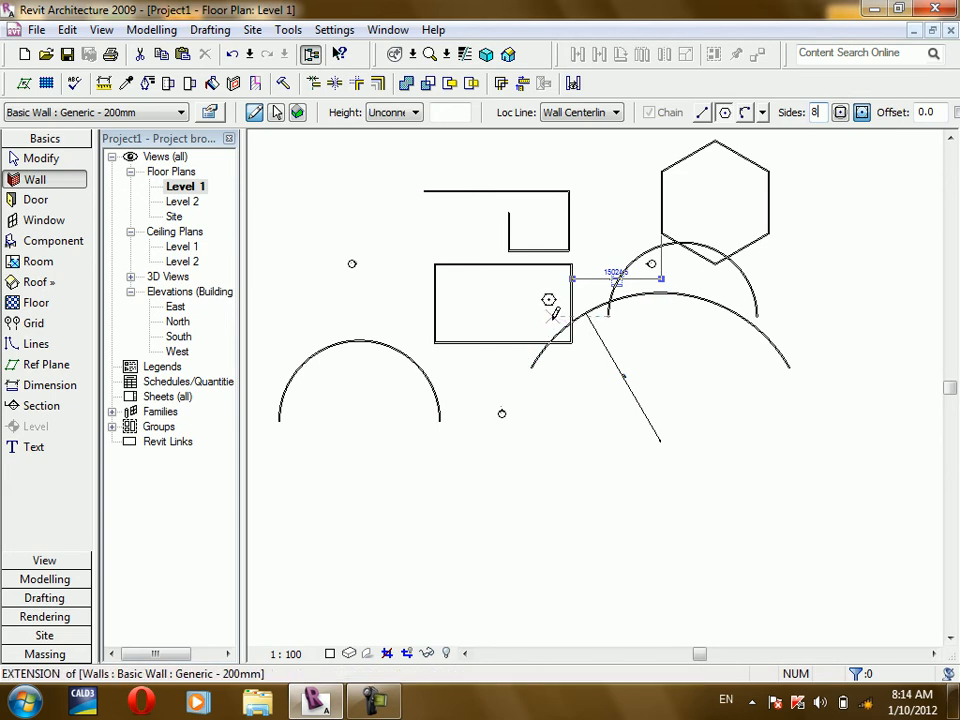
{"action": "left_click", "coordinate": [586, 515]}
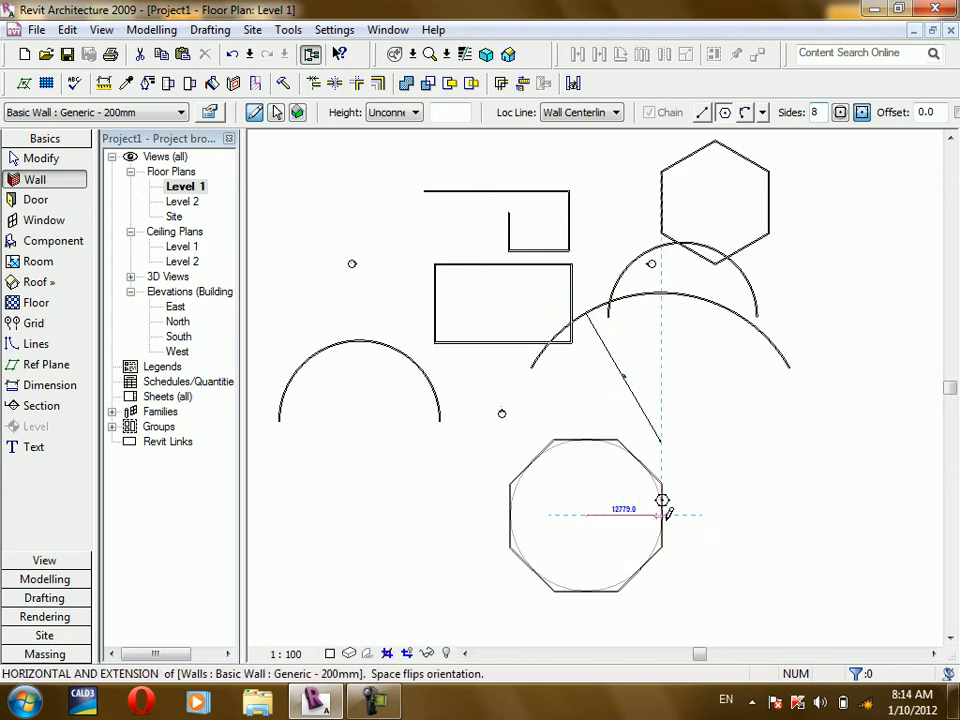
{"action": "left_click", "coordinate": [662, 515]}
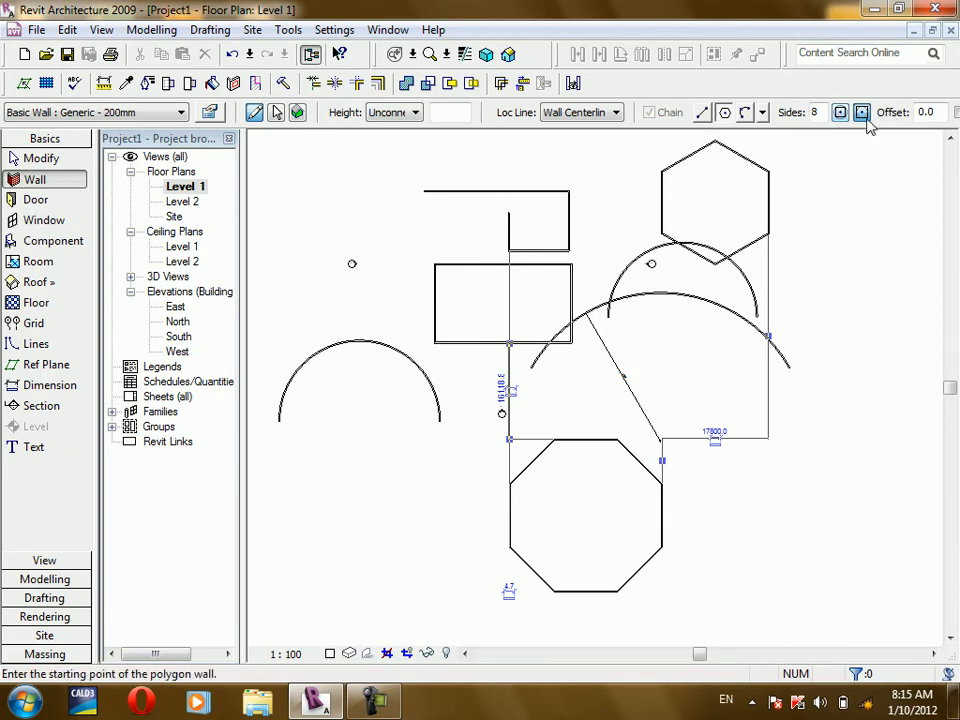
Draw a circular wall below the southwestern arc wall, with a radius of about 13000 mm.
{"action": "left_click", "coordinate": [763, 114]}
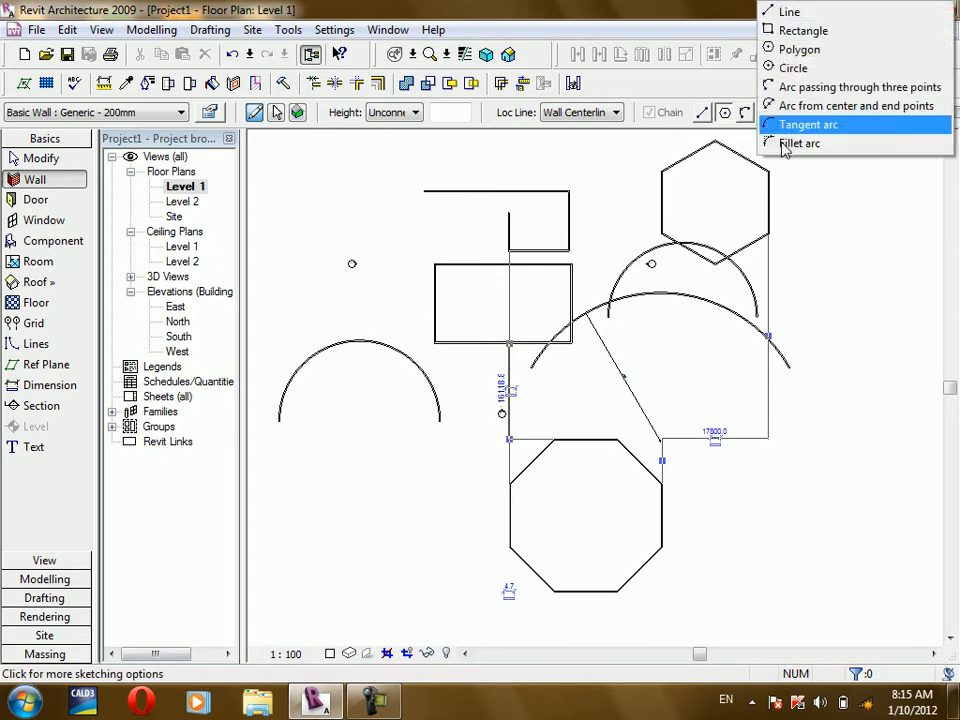
{"action": "left_click", "coordinate": [786, 69]}
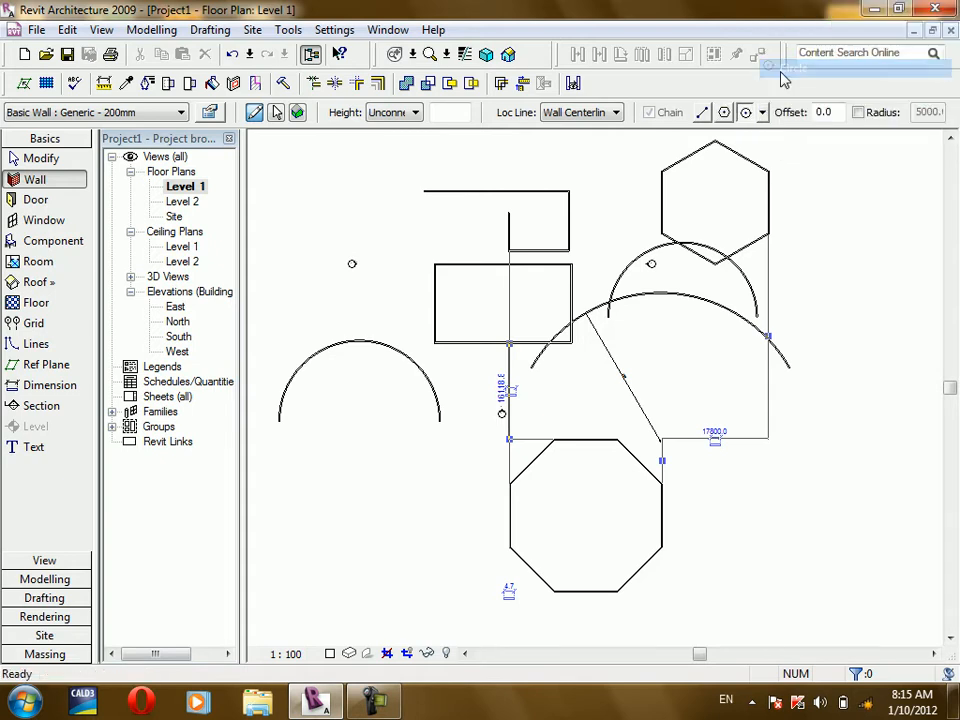
{"action": "left_click", "coordinate": [337, 498]}
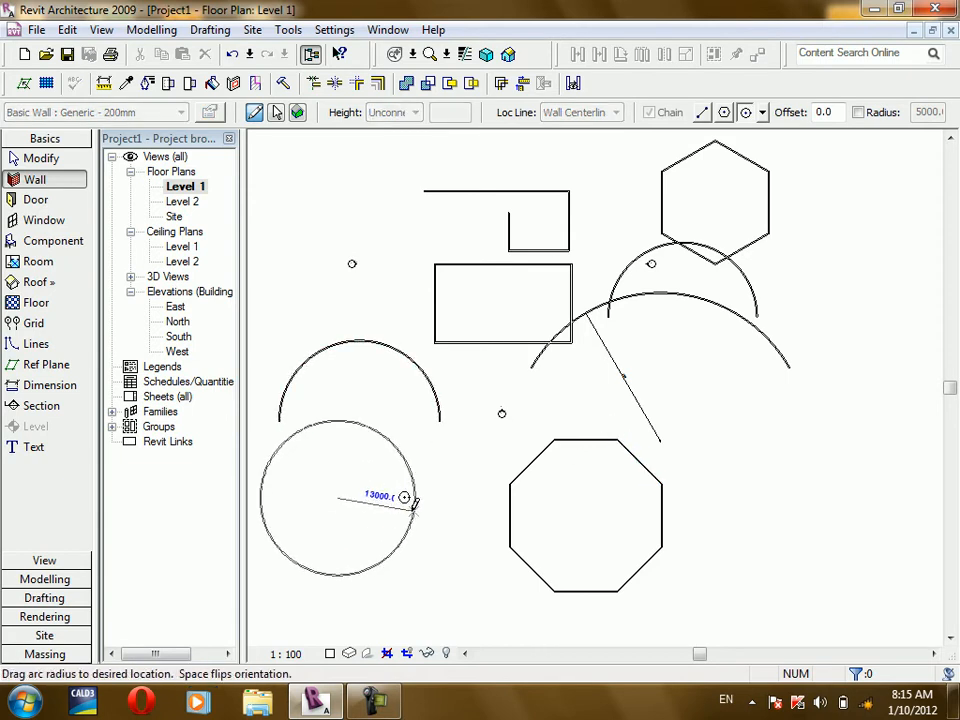
{"action": "left_click", "coordinate": [414, 502]}
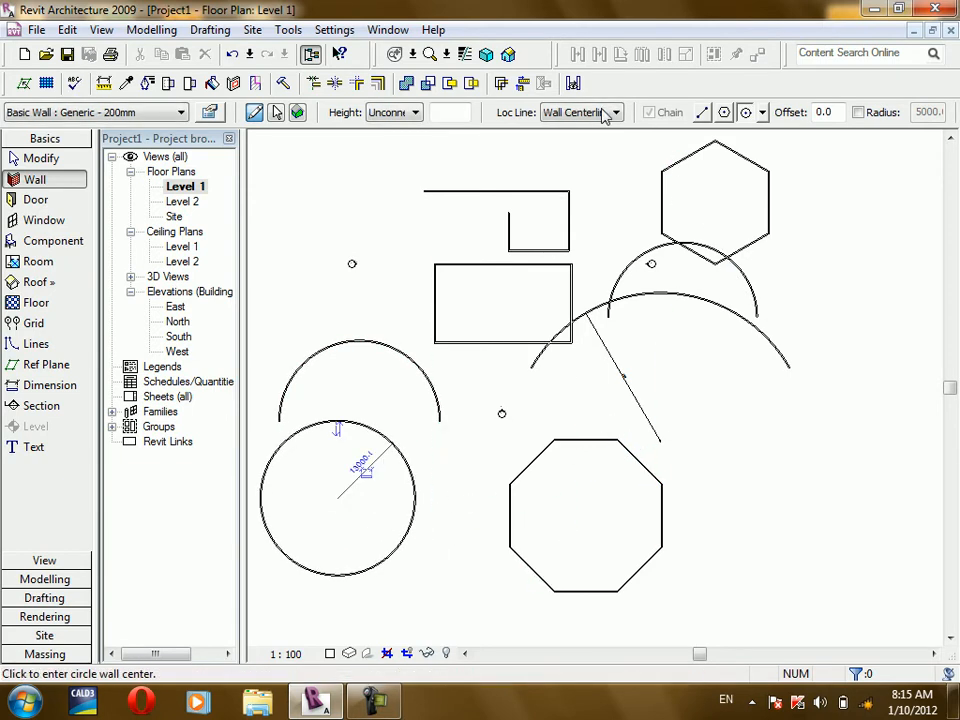
Inspect the polygon and circular walls in the default 3D view and return to the Level 1 floor plan.
{"action": "left_click", "coordinate": [509, 55]}
{"action": "scroll", "coordinate": [575, 440], "scroll_direction": "down", "scroll_amount": 2}
{"action": "scroll", "coordinate": [499, 476], "scroll_direction": "down", "scroll_amount": 4}
{"action": "scroll", "coordinate": [420, 505], "scroll_direction": "up", "scroll_amount": 6}
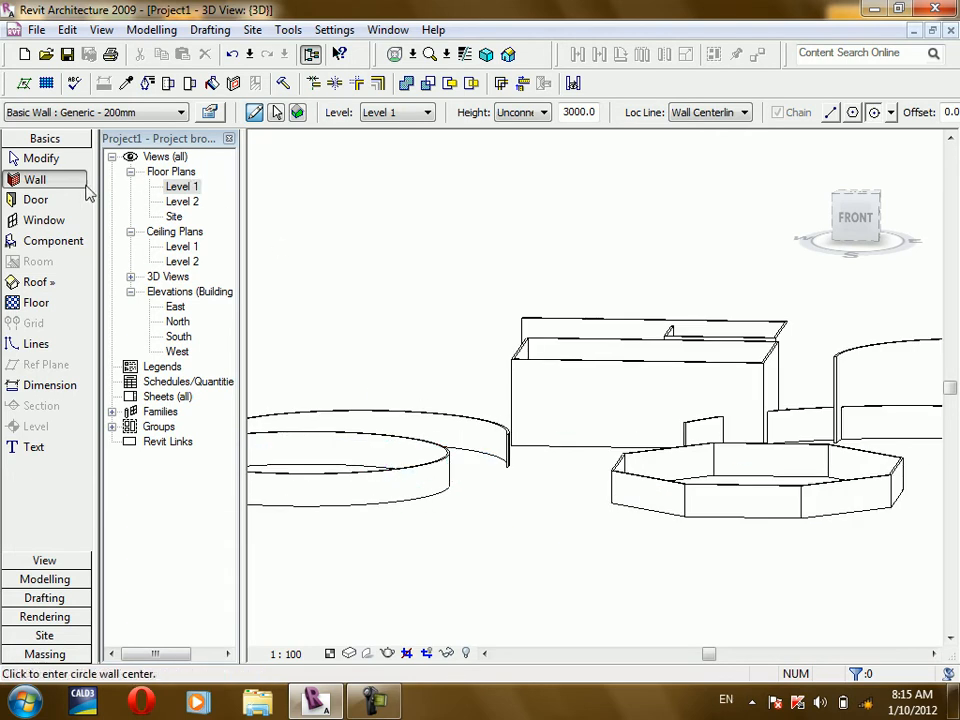
{"action": "double_click", "coordinate": [176, 187]}
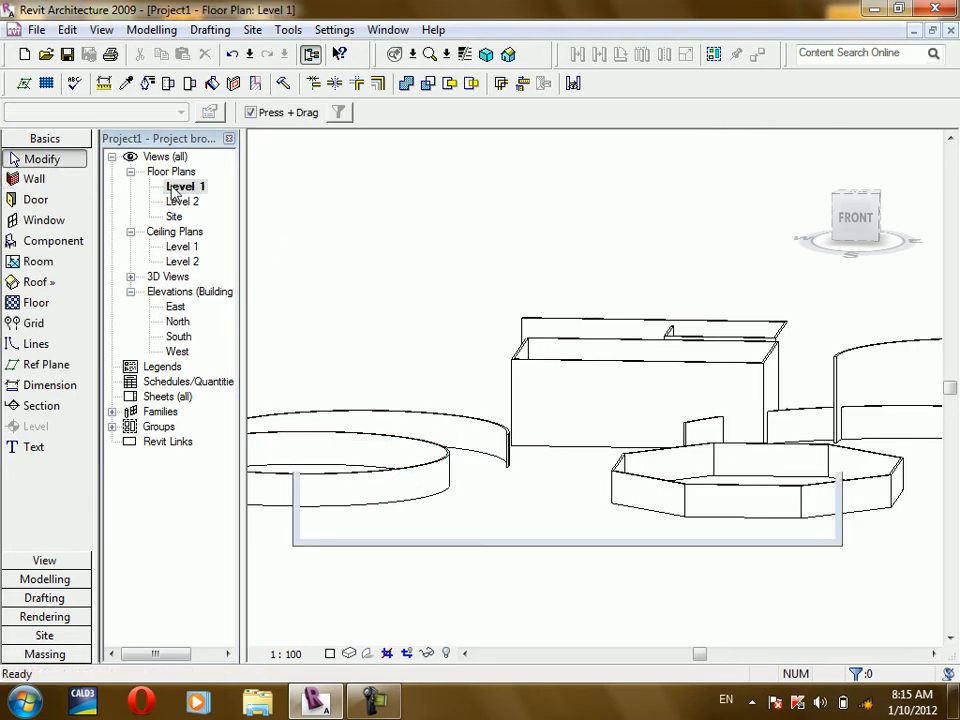
Delete all drawn walls, together with the east elevation marker, from the Level 1 floor plan.
{"action": "mouse_move", "coordinate": [774, 192]}
{"action": "left_mouse_down"}
{"action": "mouse_move", "coordinate": [669, 283]}
{"action": "mouse_move", "coordinate": [542, 349]}
{"action": "mouse_move", "coordinate": [547, 340]}
{"action": "left_mouse_up"}
{"action": "key", "text": "Delete"}
{"action": "left_click", "coordinate": [572, 409]}
{"action": "left_click_drag", "start_coordinate": [709, 393], "coordinate": [470, 432]}
{"action": "key", "text": "Delete"}
{"action": "left_click_drag", "start_coordinate": [688, 338], "coordinate": [555, 499]}
{"action": "key", "text": "Delete"}
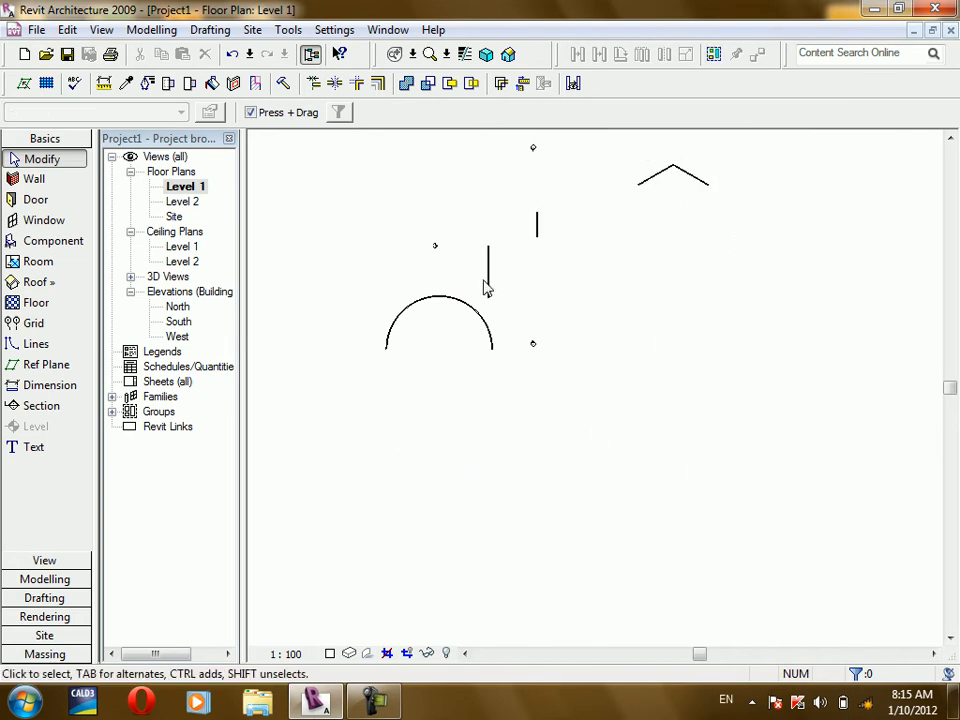
{"action": "left_click_drag", "start_coordinate": [731, 152], "coordinate": [450, 339]}
{"action": "key", "text": "Delete"}
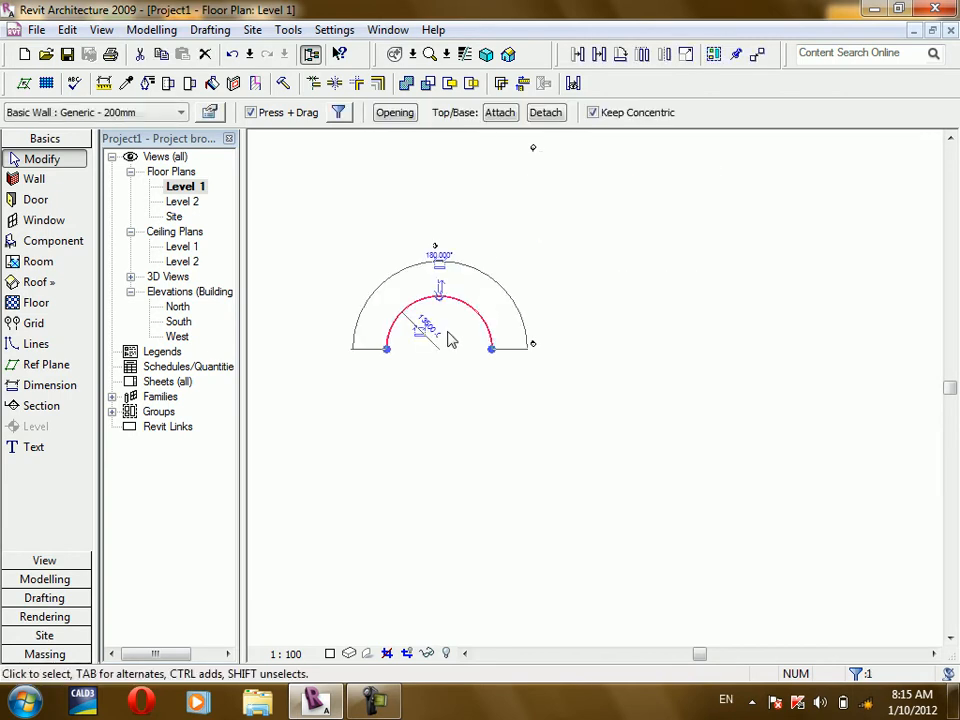
{"action": "key", "text": "Delete"}
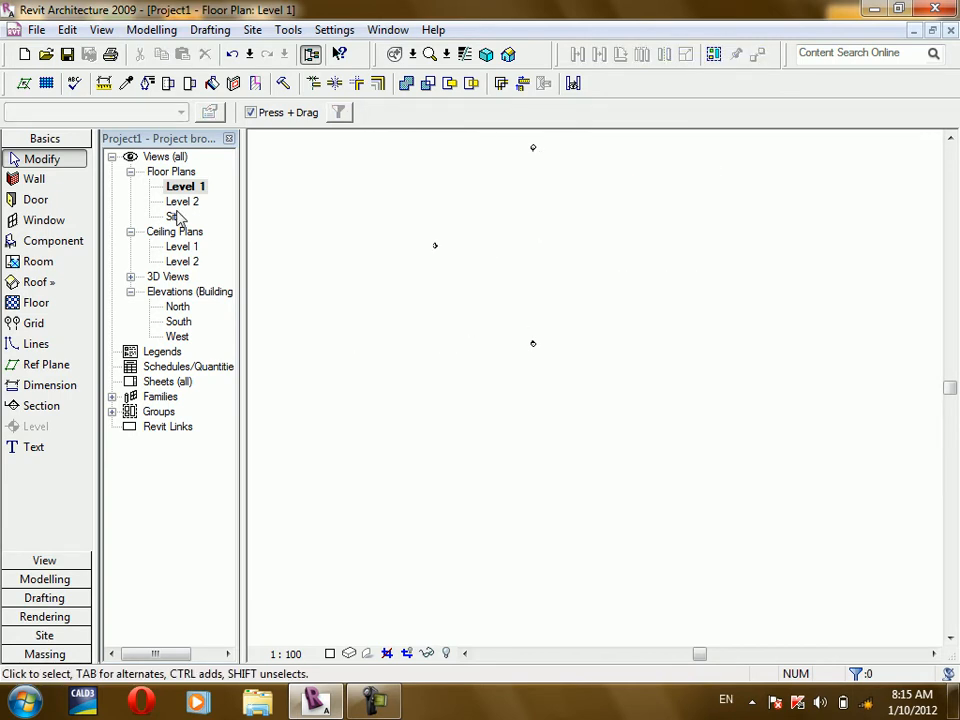
Draw a 180° arc wall from center and end points between the elevation markers, with a radius of 12000 mm.
{"action": "left_click", "coordinate": [32, 180]}
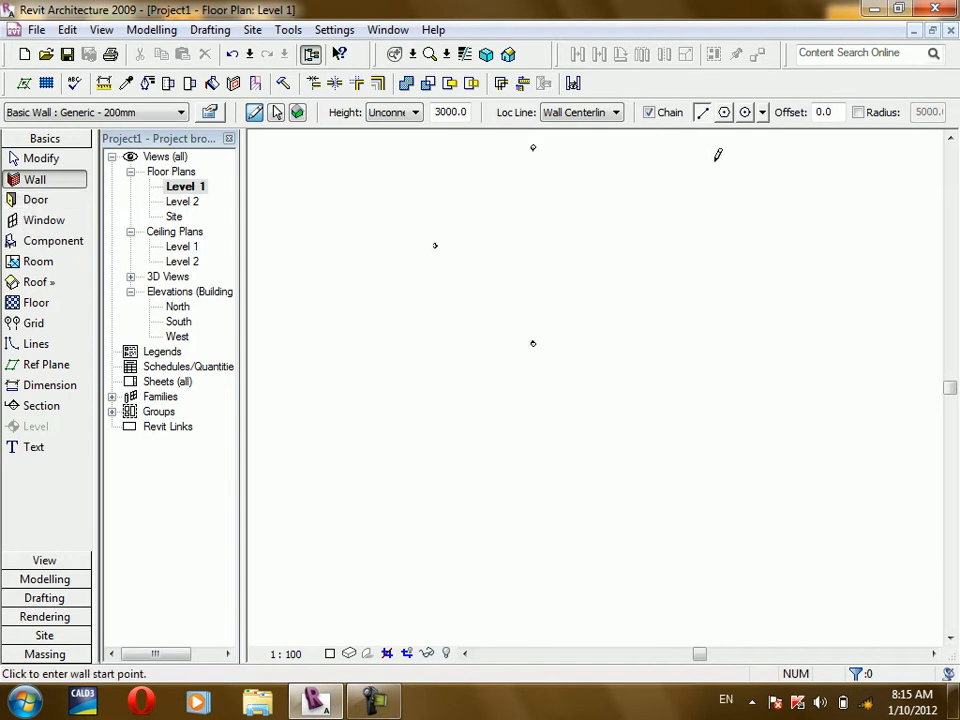
{"action": "left_click", "coordinate": [762, 113]}
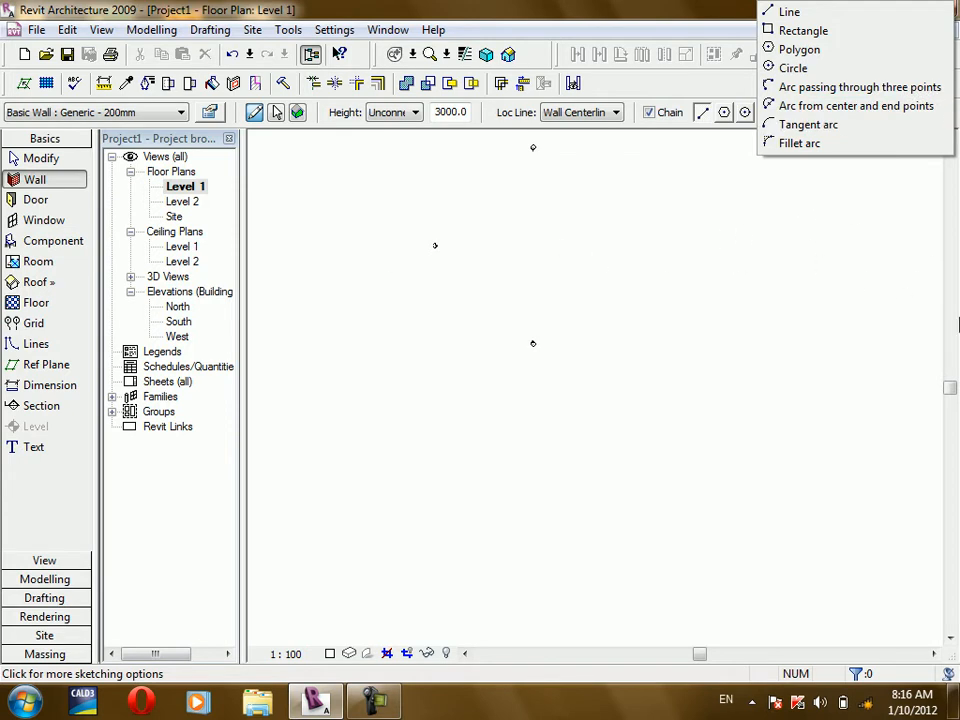
{"action": "left_click", "coordinate": [815, 105]}
{"action": "scroll", "coordinate": [535, 180], "scroll_direction": "up", "scroll_amount": 2}
{"action": "left_click", "coordinate": [528, 300]}
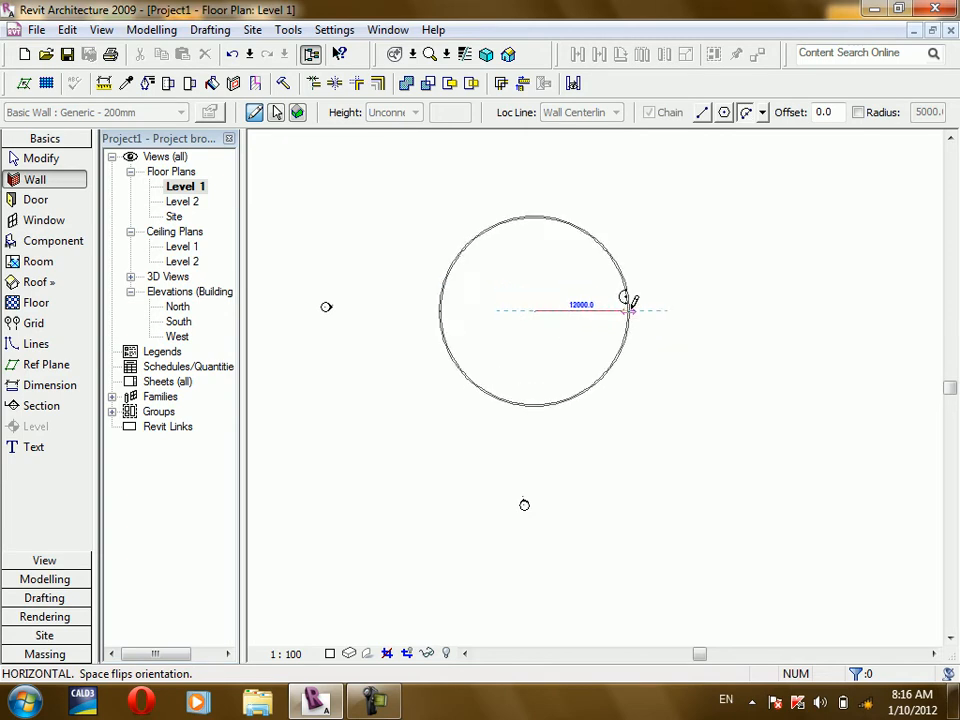
{"action": "left_click", "coordinate": [629, 309]}
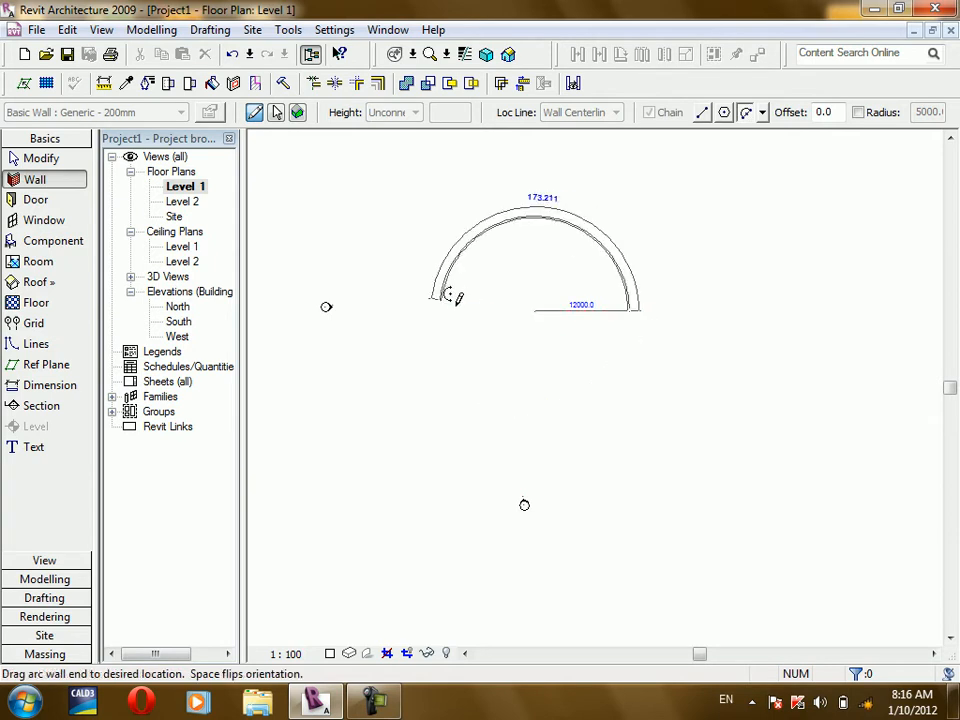
{"action": "left_click", "coordinate": [450, 301]}
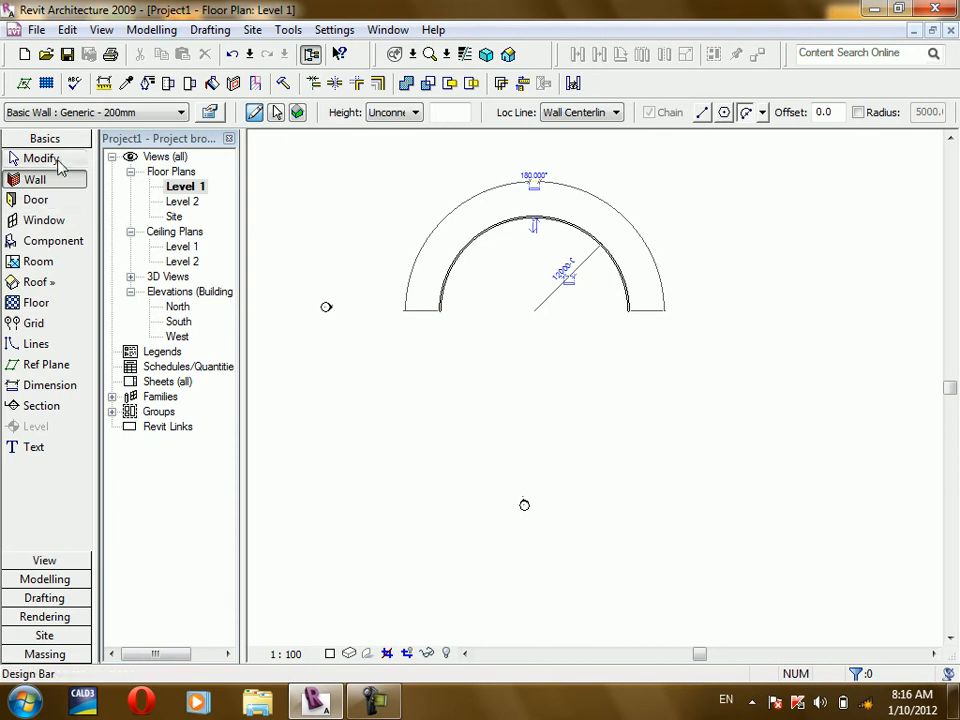
Chain five tangent arc walls from the semicircular wall's east end, curving east and looping back southwest, starting with a 180° arc.
{"action": "left_click", "coordinate": [763, 114]}
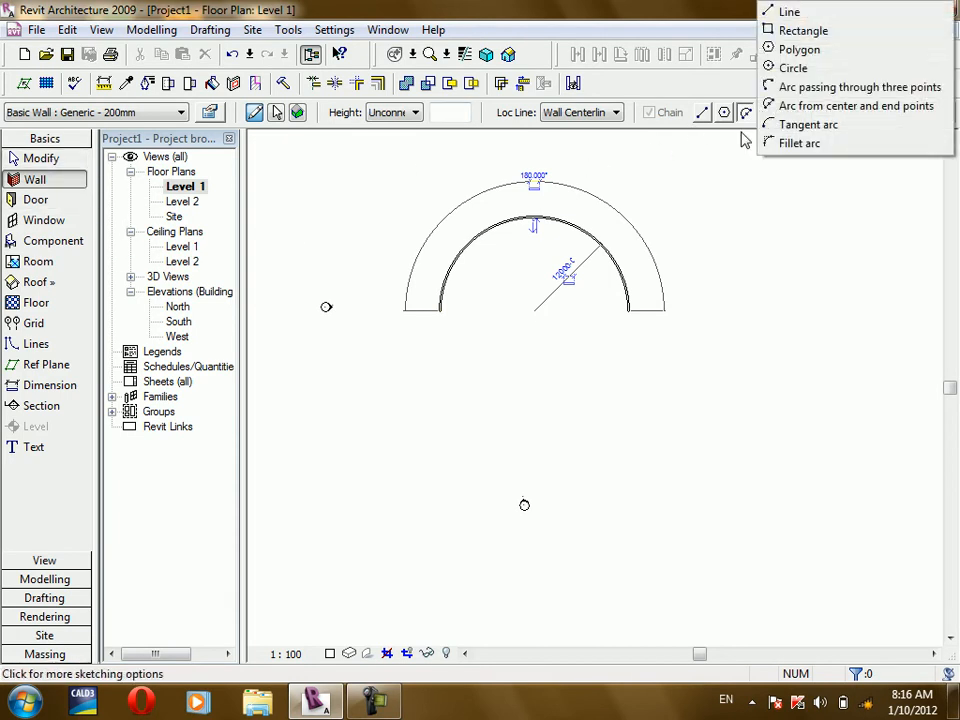
{"action": "left_click", "coordinate": [858, 125]}
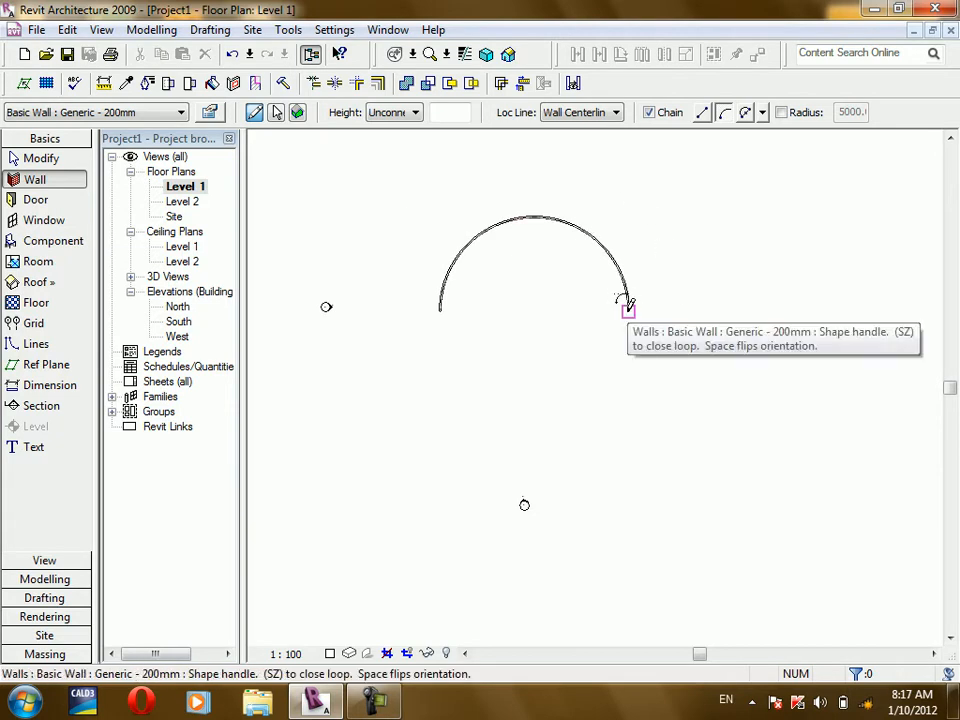
{"action": "left_click_drag", "start_coordinate": [632, 314], "coordinate": [711, 322]}
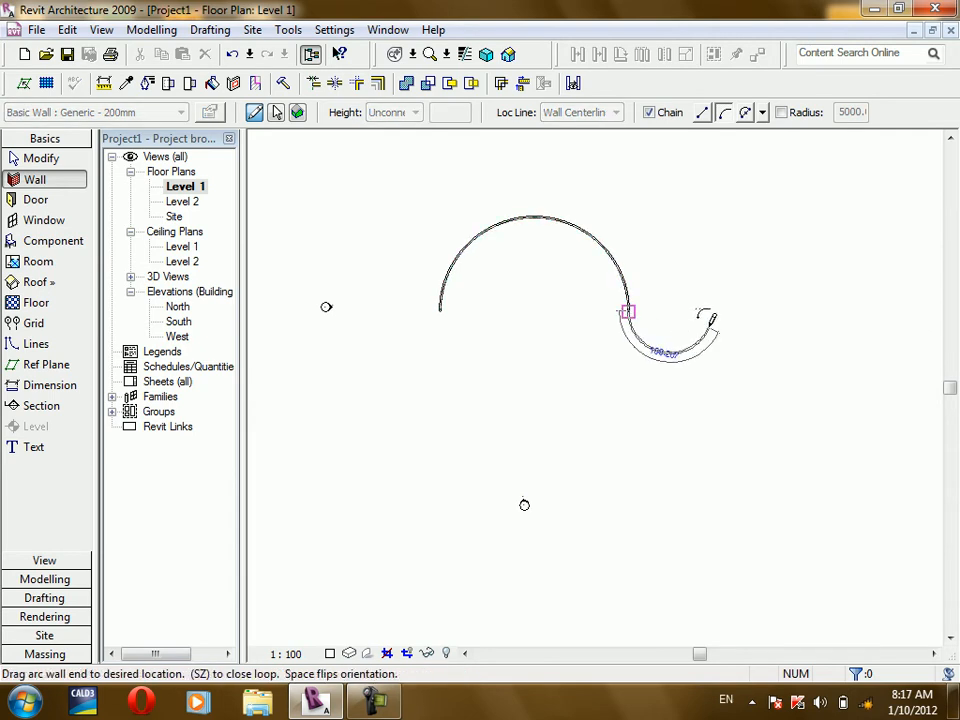
{"action": "left_click_drag", "start_coordinate": [711, 322], "coordinate": [736, 308]}
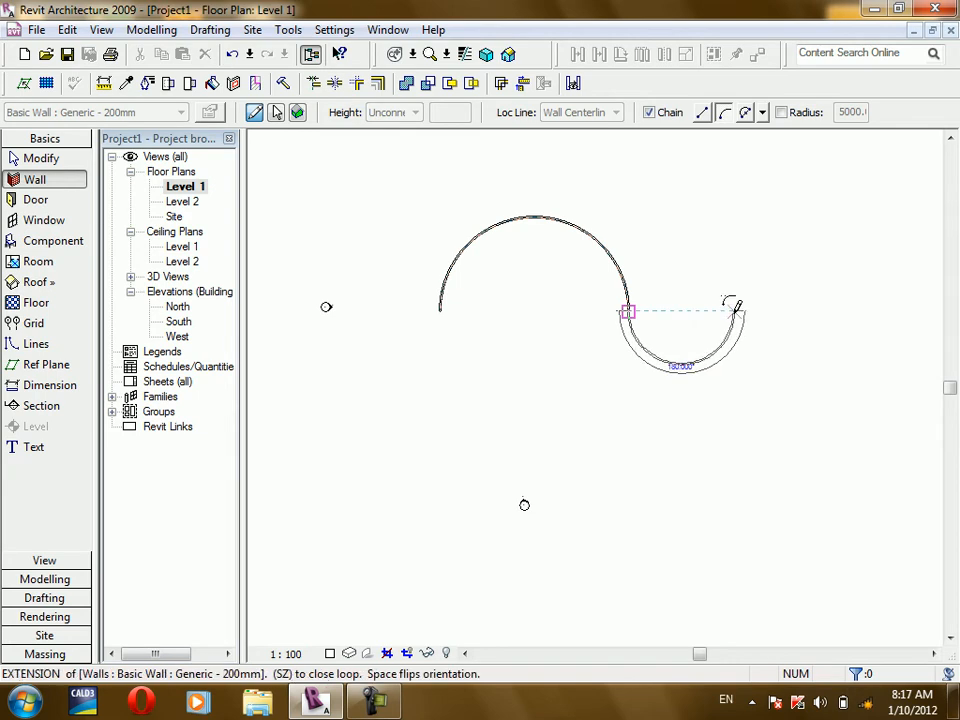
{"action": "left_click", "coordinate": [736, 310]}
{"action": "left_click", "coordinate": [831, 297]}
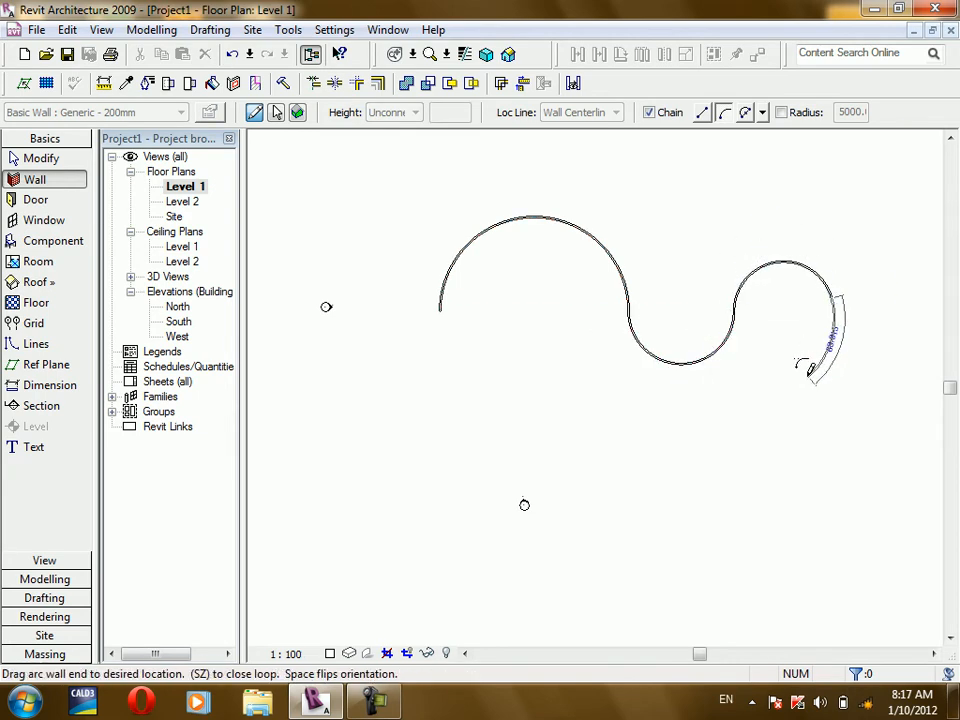
{"action": "left_click", "coordinate": [730, 400]}
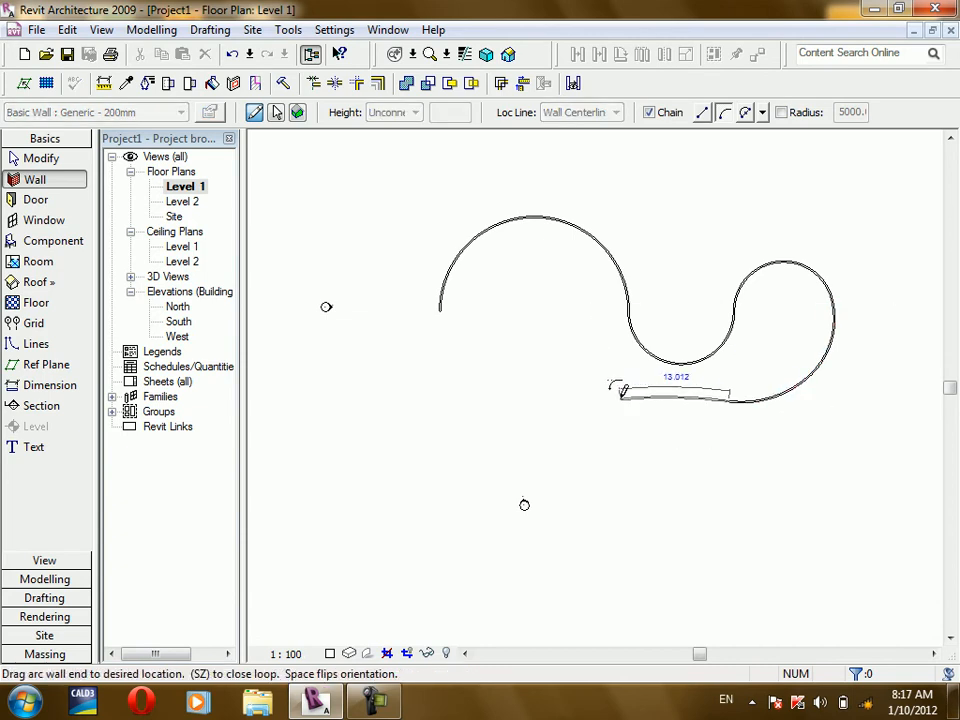
{"action": "left_click", "coordinate": [599, 428]}
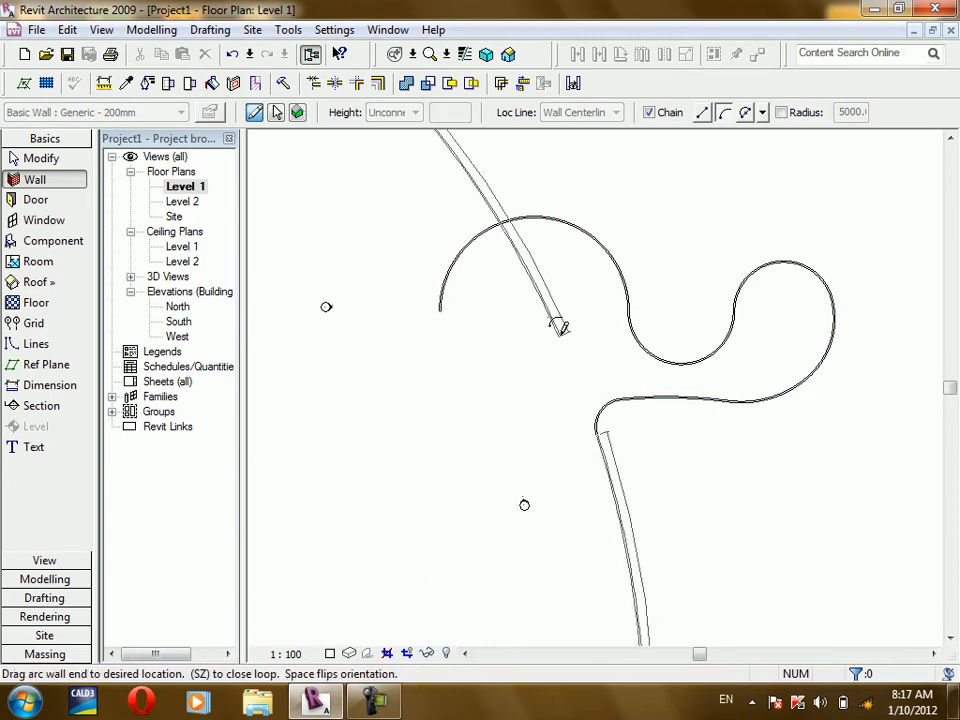
{"action": "key", "text": "Escape"}
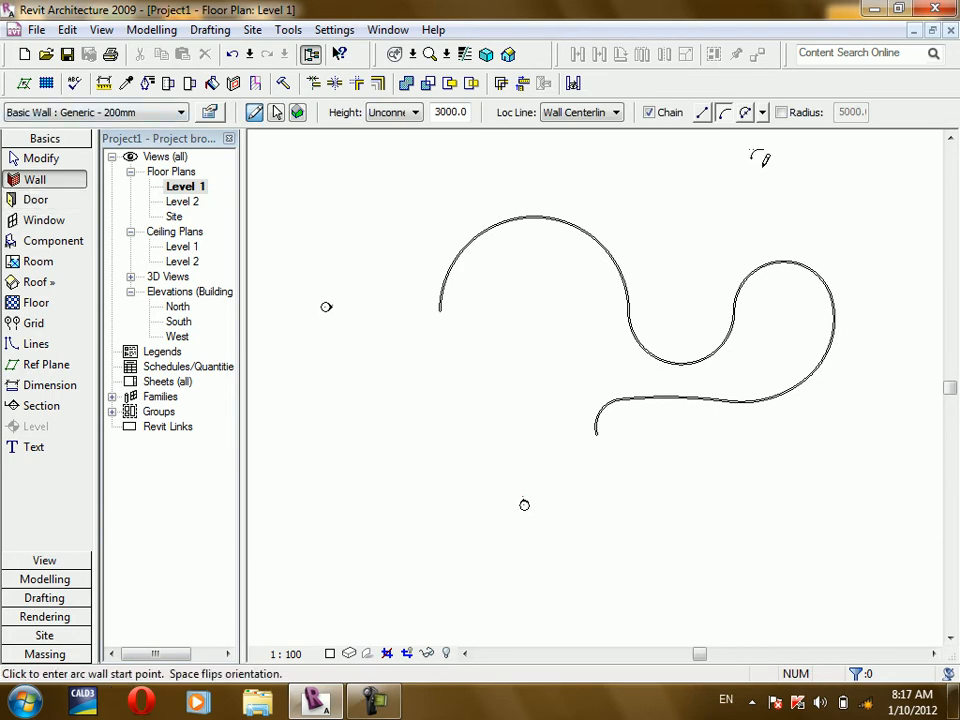
Try to connect the semicircular wall's west side to the short southwestern arc wall with a fillet arc.
{"action": "left_click", "coordinate": [761, 113]}
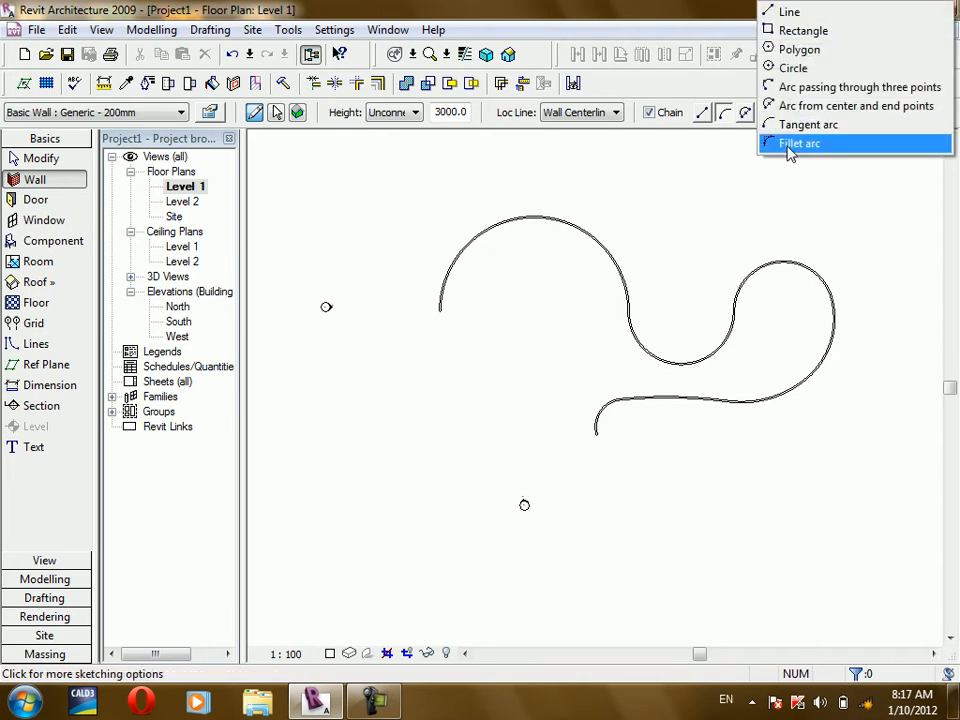
{"action": "left_click", "coordinate": [790, 143]}
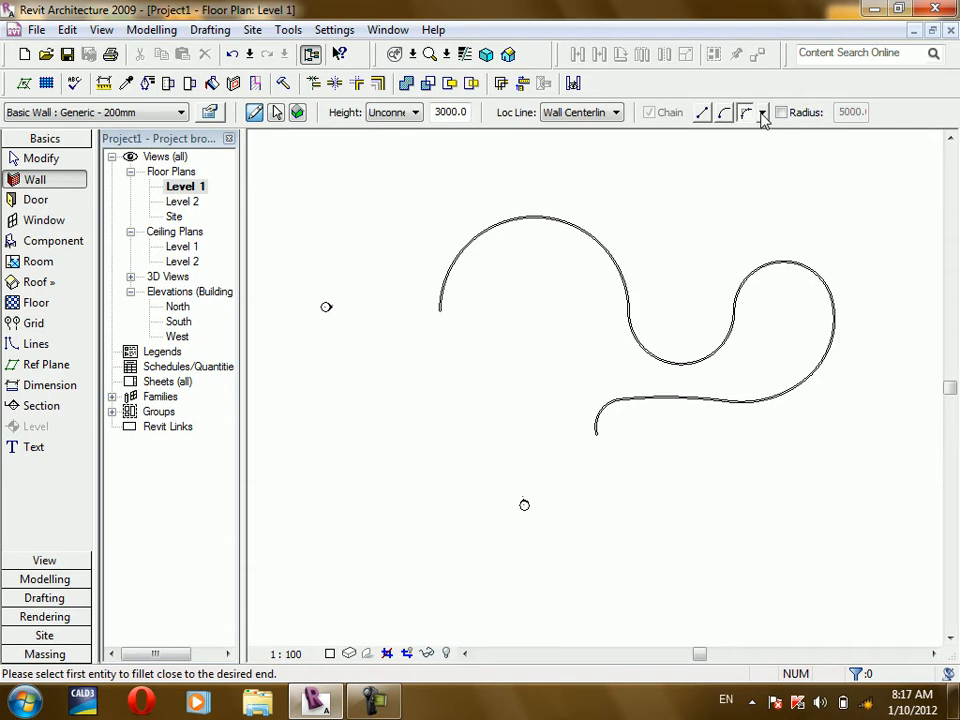
{"action": "left_click", "coordinate": [452, 246]}
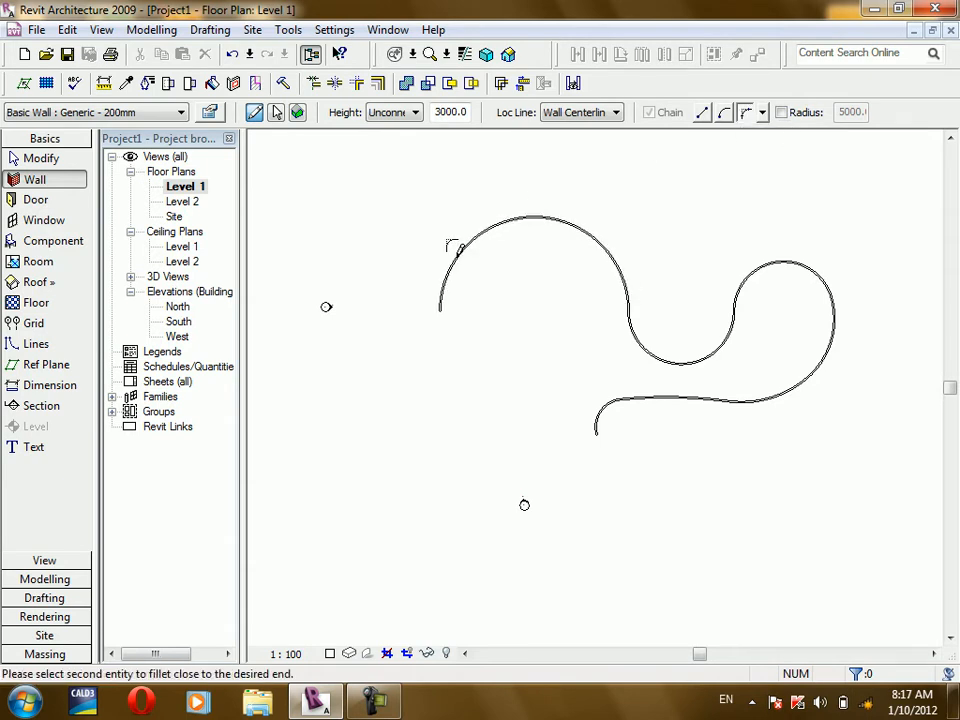
{"action": "left_click", "coordinate": [607, 402]}
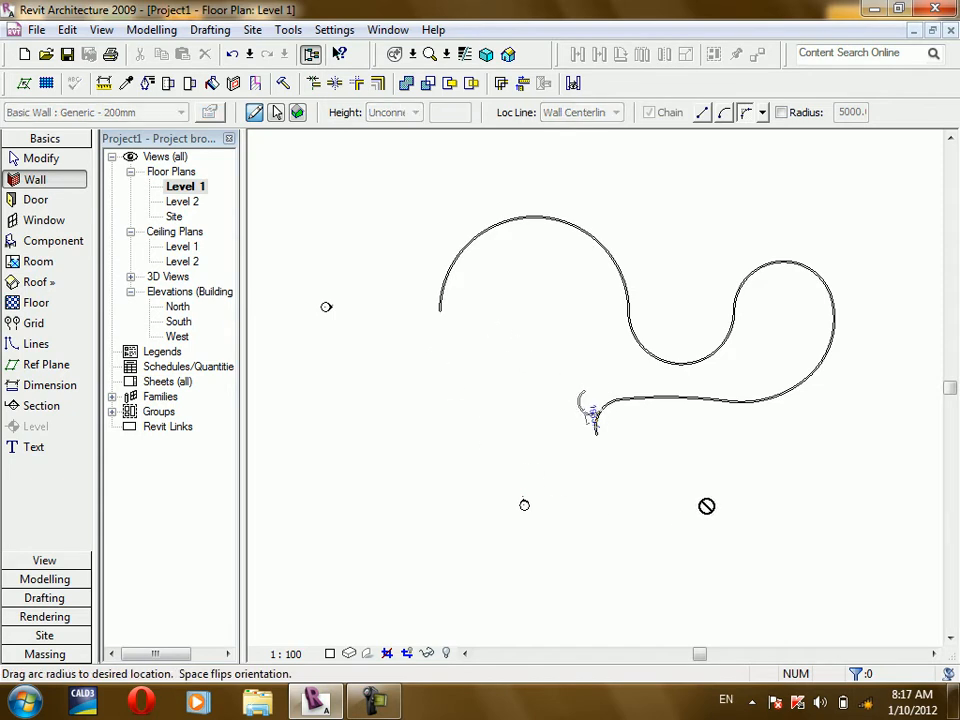
{"action": "key", "text": "Escape"}
{"action": "key", "text": "Escape"}
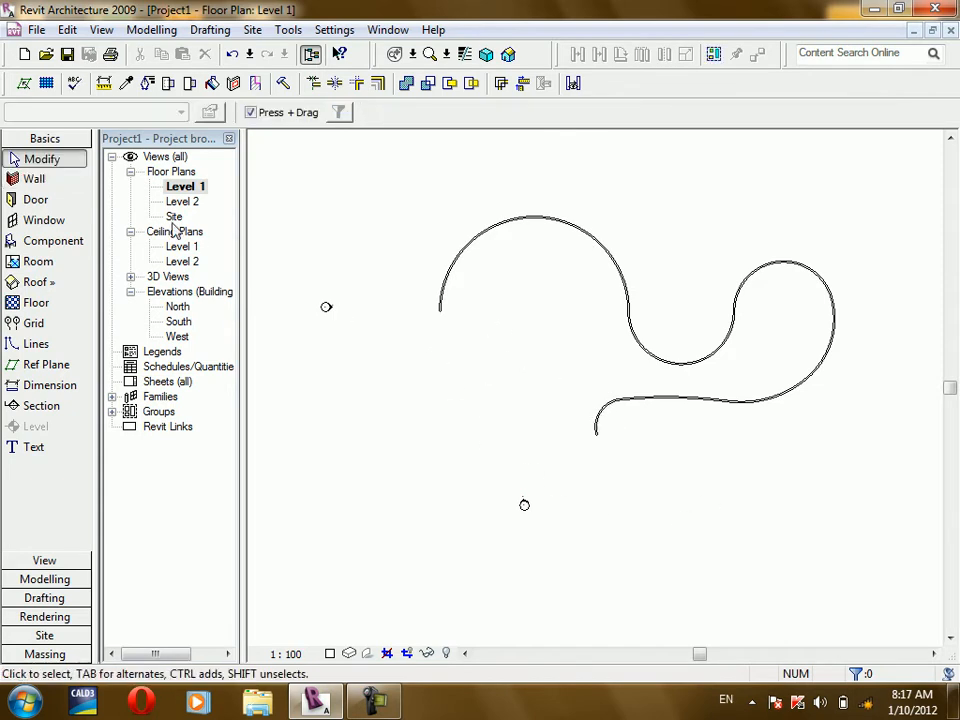
Retry the fillet arc wall, picking the semicircular and short southwestern walls close to their open ends.
{"action": "left_click", "coordinate": [36, 179]}
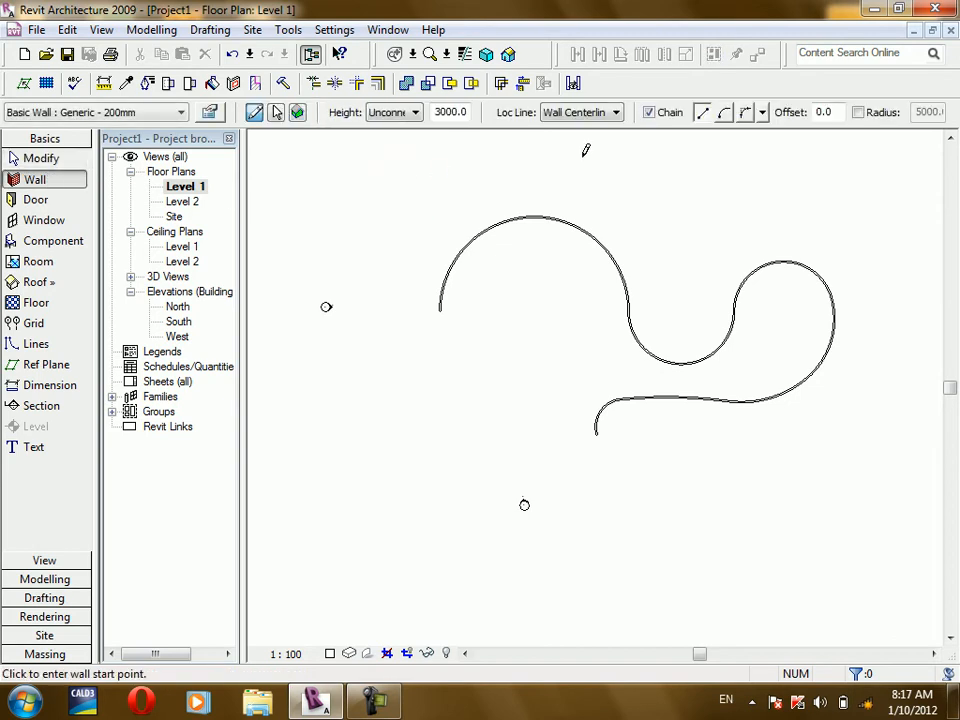
{"action": "left_click", "coordinate": [746, 112]}
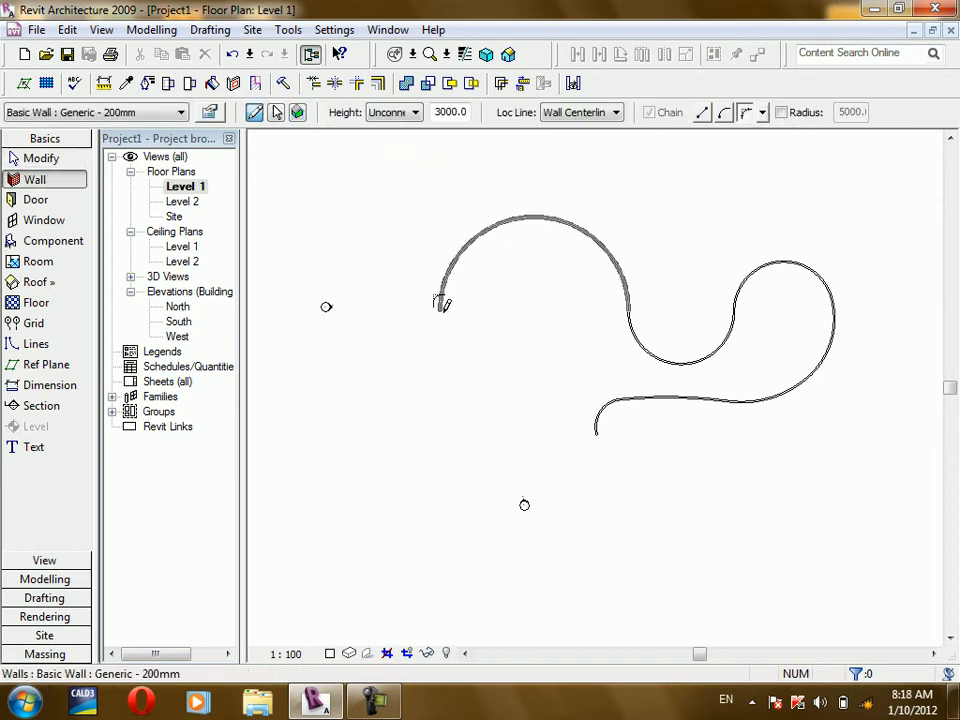
{"action": "left_click", "coordinate": [441, 302]}
{"action": "left_click", "coordinate": [596, 427]}
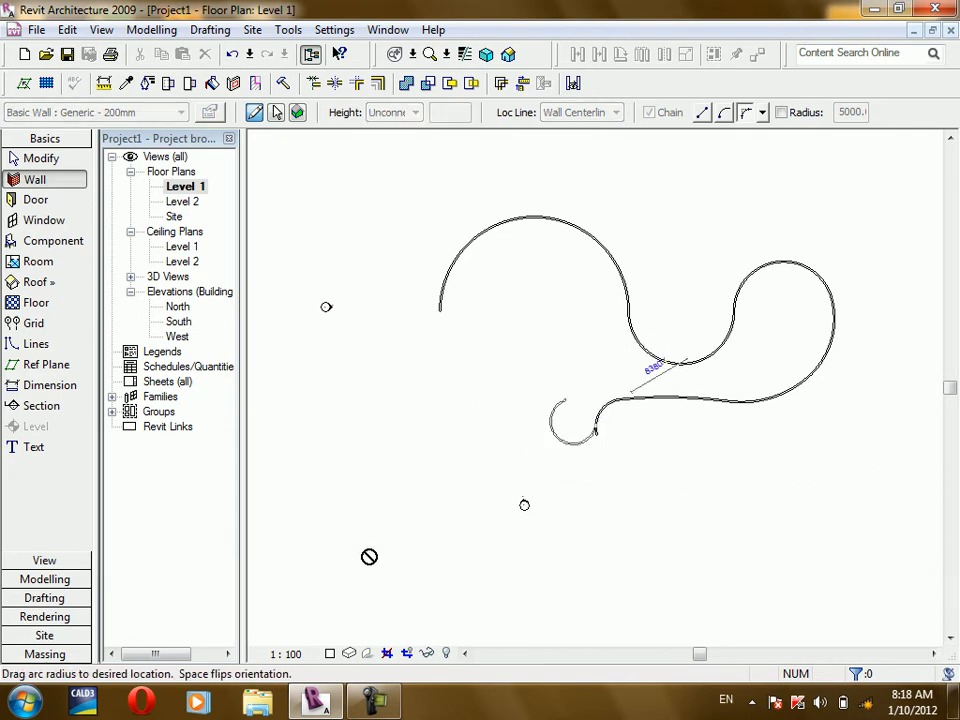
{"action": "left_click", "coordinate": [575, 427]}
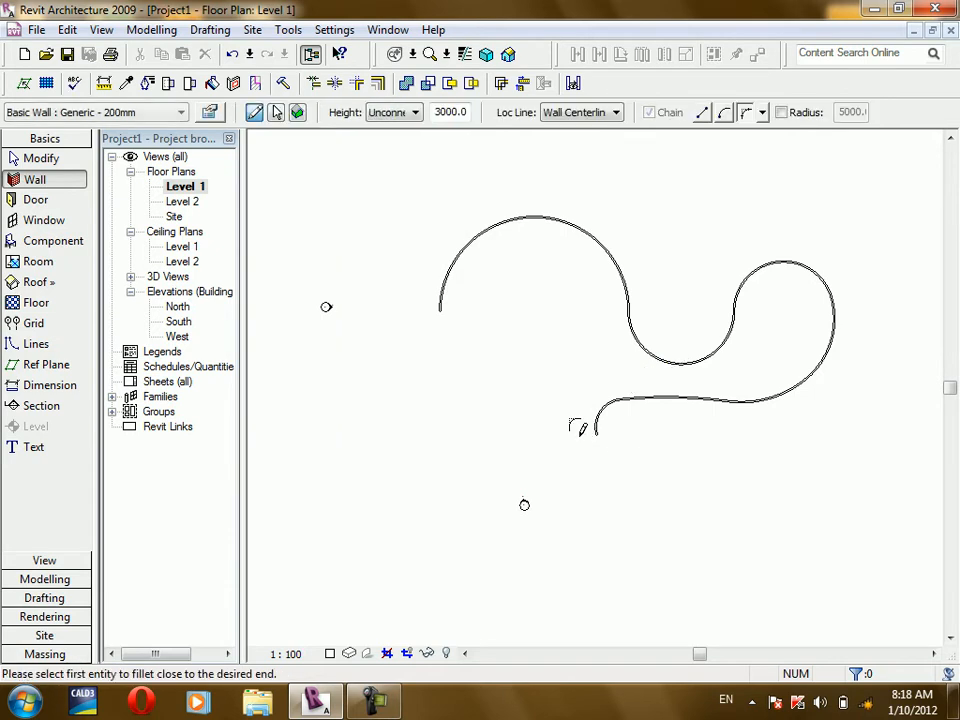
{"action": "scroll", "coordinate": [577, 422], "scroll_direction": "up", "scroll_amount": 2}
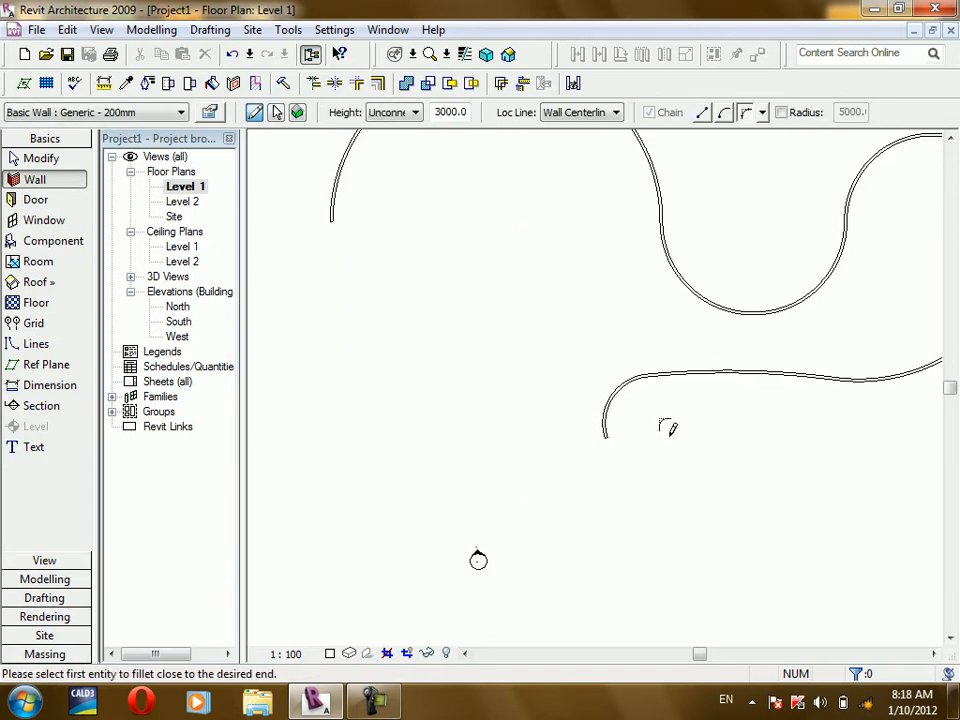
{"action": "left_click", "coordinate": [331, 213]}
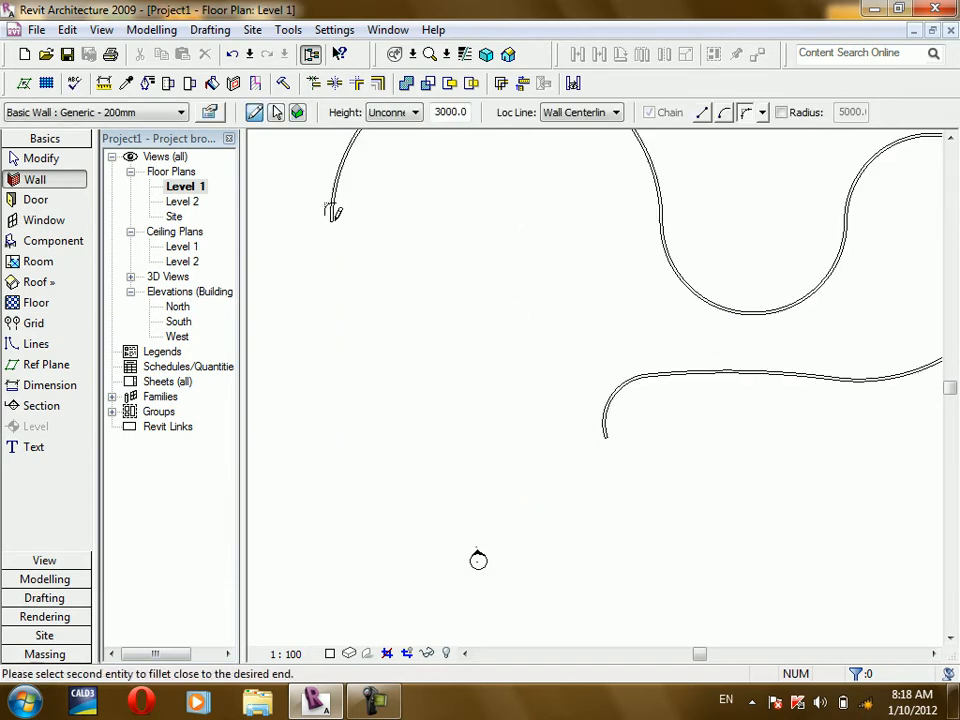
{"action": "left_click", "coordinate": [607, 430]}
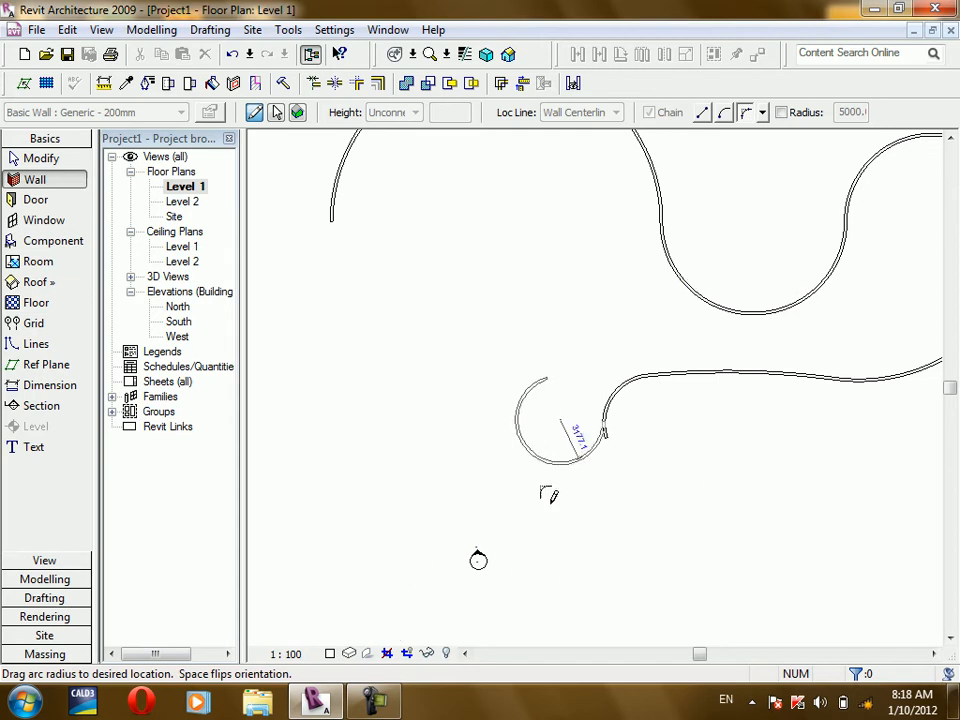
{"action": "left_click", "coordinate": [575, 482]}
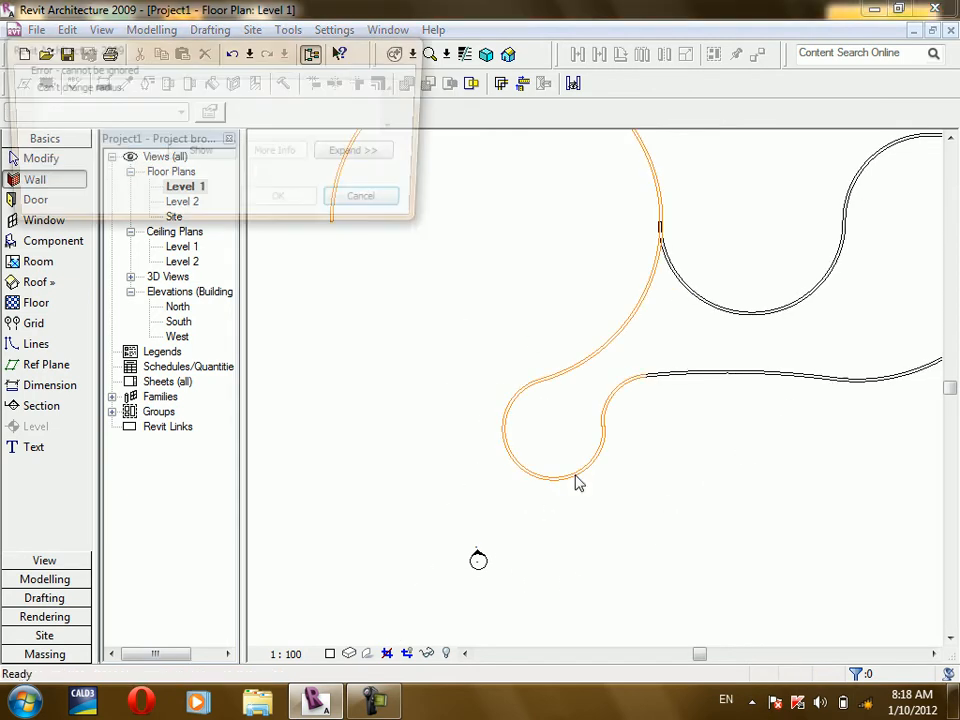
{"action": "left_click", "coordinate": [386, 206]}
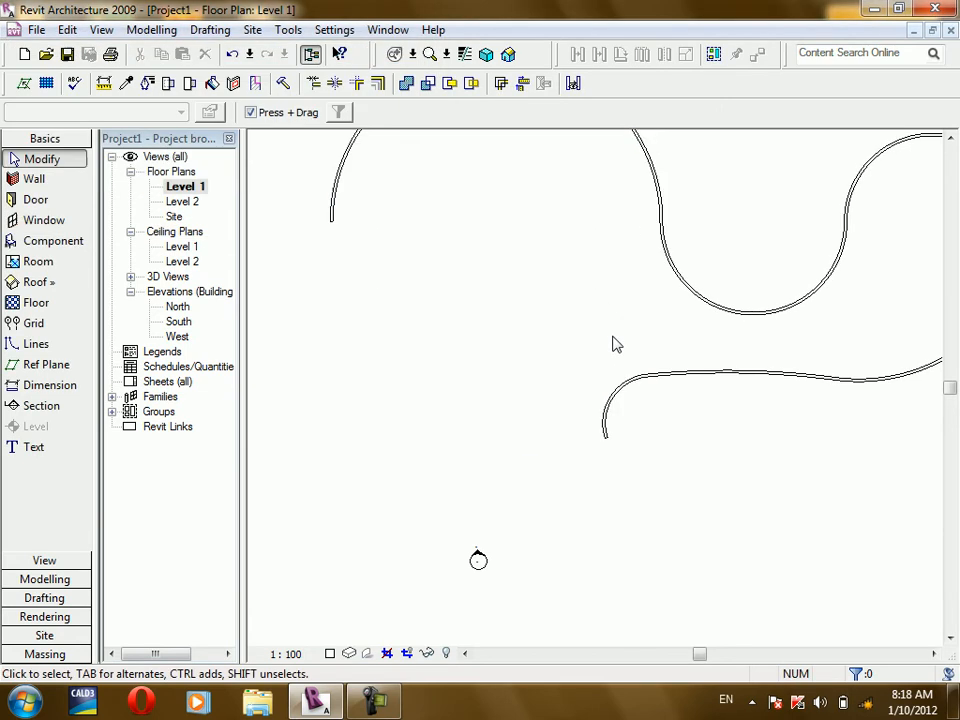
Delete the large semicircular wall, keeping the chain of tangent arc walls.
{"action": "left_click", "coordinate": [35, 179]}
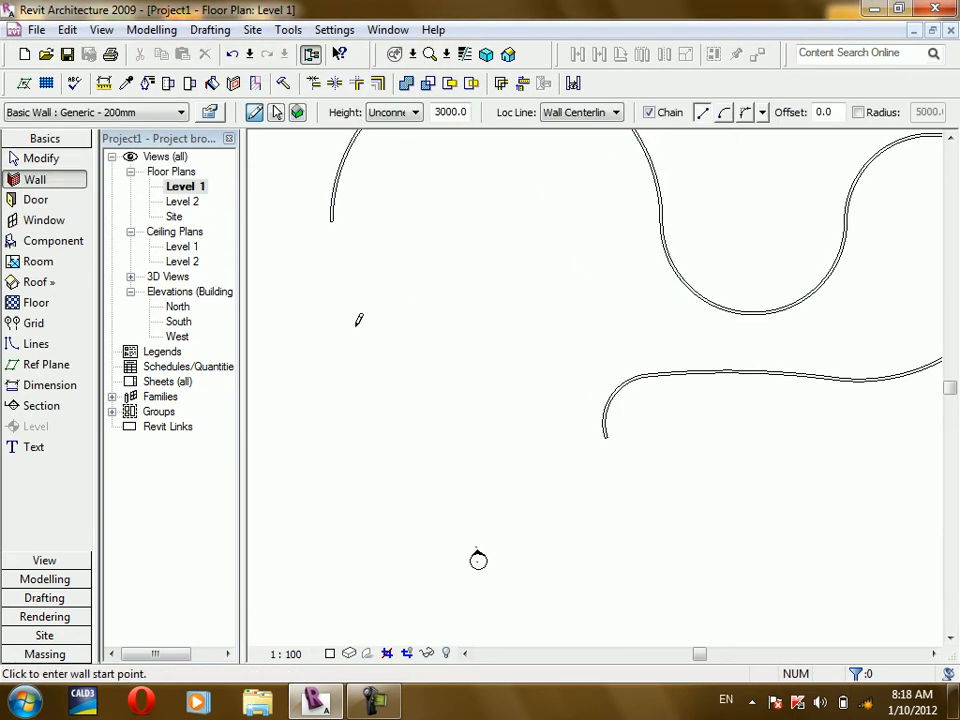
{"action": "key", "text": "Escape"}
{"action": "scroll", "coordinate": [388, 287], "scroll_direction": "down", "scroll_amount": 2}
{"action": "left_click_drag", "start_coordinate": [501, 158], "coordinate": [428, 238]}
{"action": "key", "text": "Delete"}
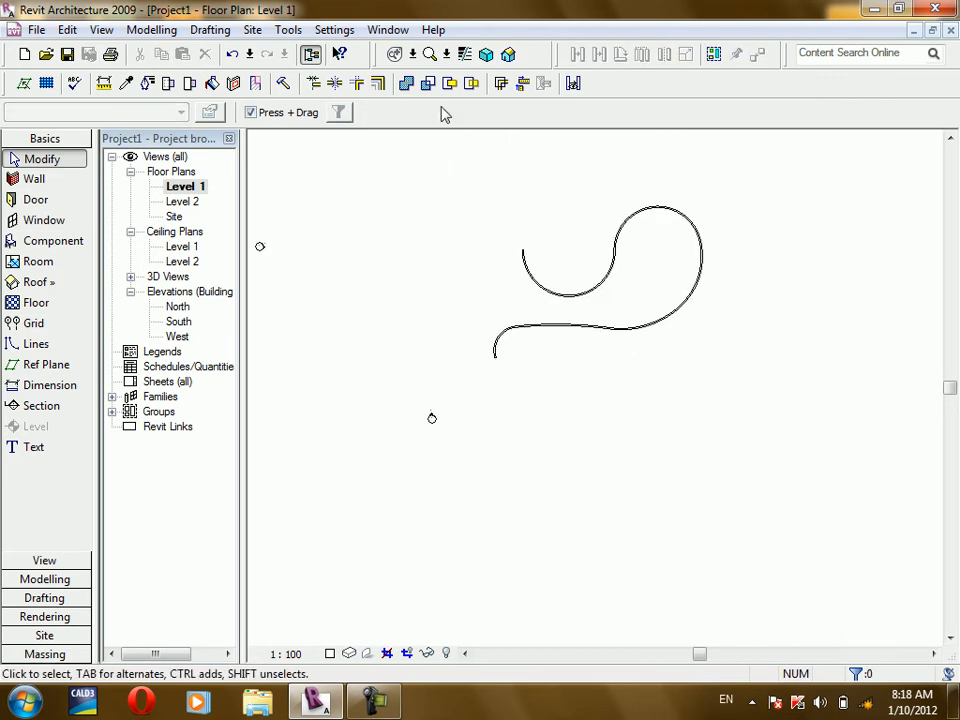
Try to draw a fillet arc wall between the two open ends of the remaining tangent arc chain.
{"action": "left_click", "coordinate": [30, 179]}
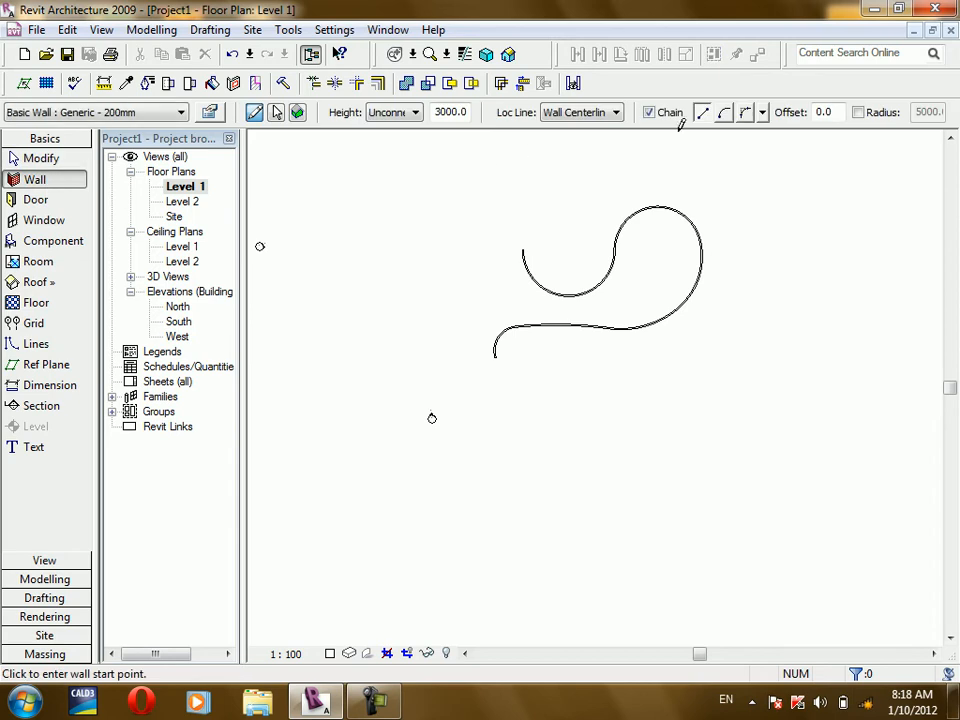
{"action": "left_click", "coordinate": [745, 114]}
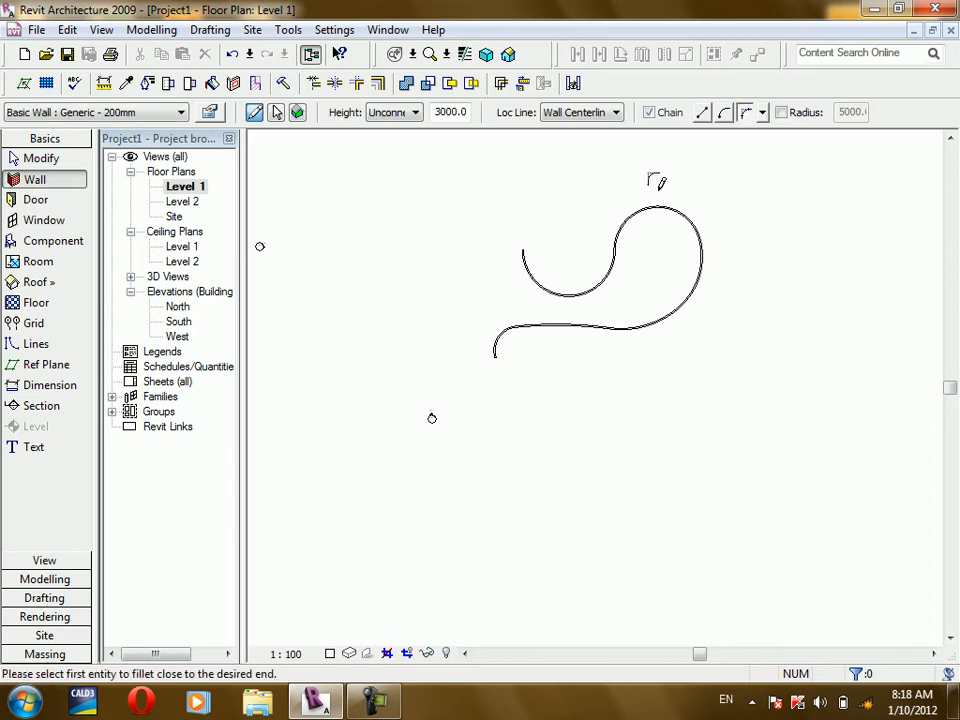
{"action": "left_click", "coordinate": [508, 240]}
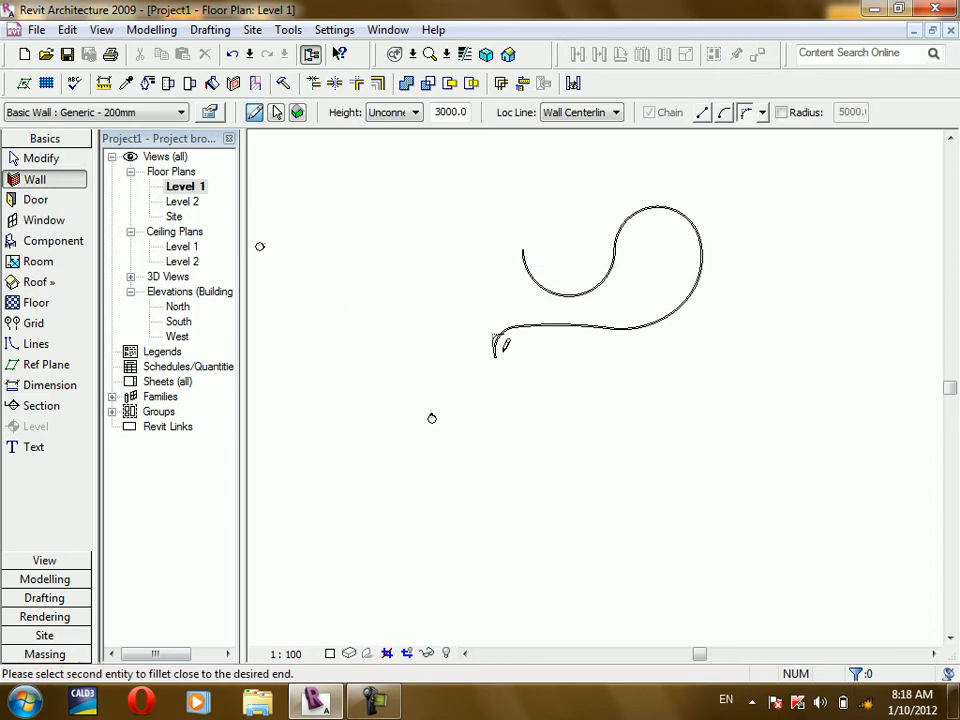
{"action": "left_click", "coordinate": [495, 345]}
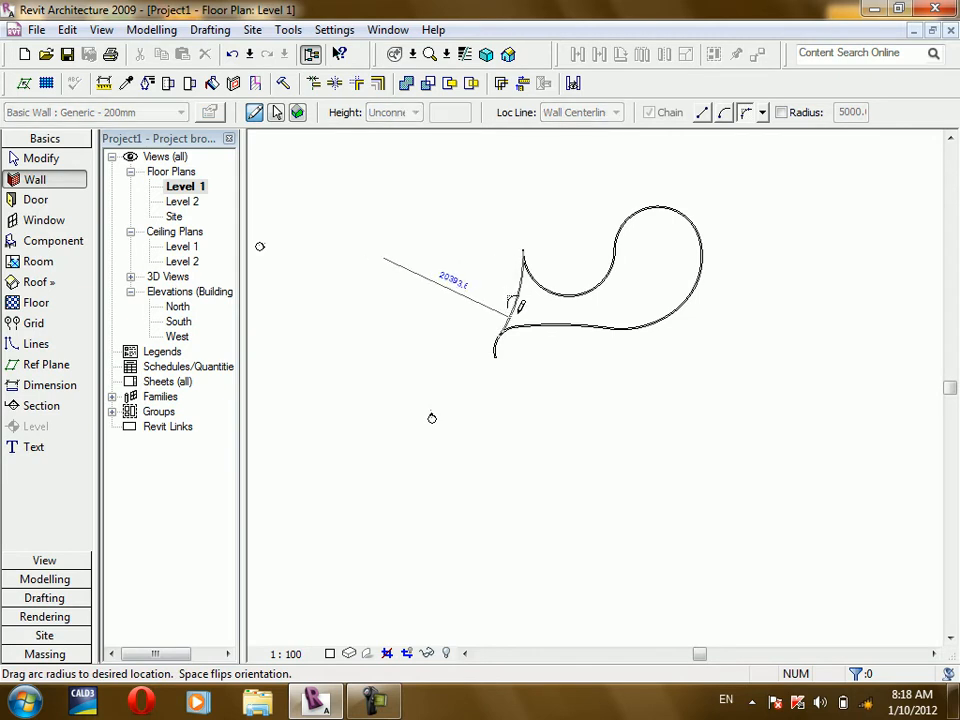
{"action": "key", "text": "Escape"}
{"action": "key", "text": "Escape"}
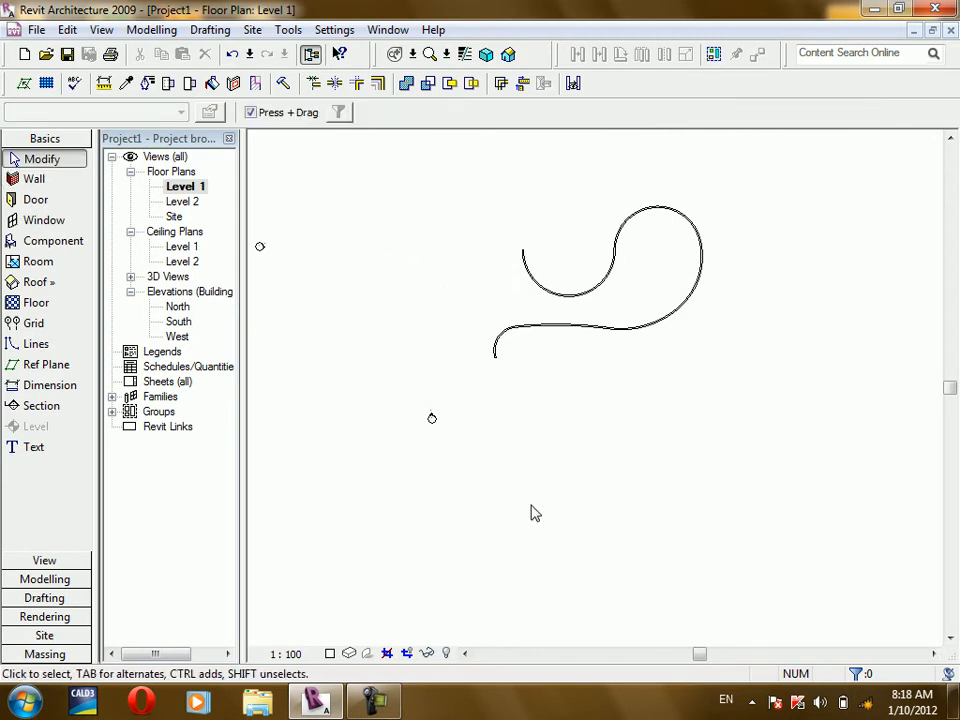
Close the tangent arc chain with a fillet arc wall of about 5000 mm radius between its two open western ends.
{"action": "left_click", "coordinate": [43, 180]}
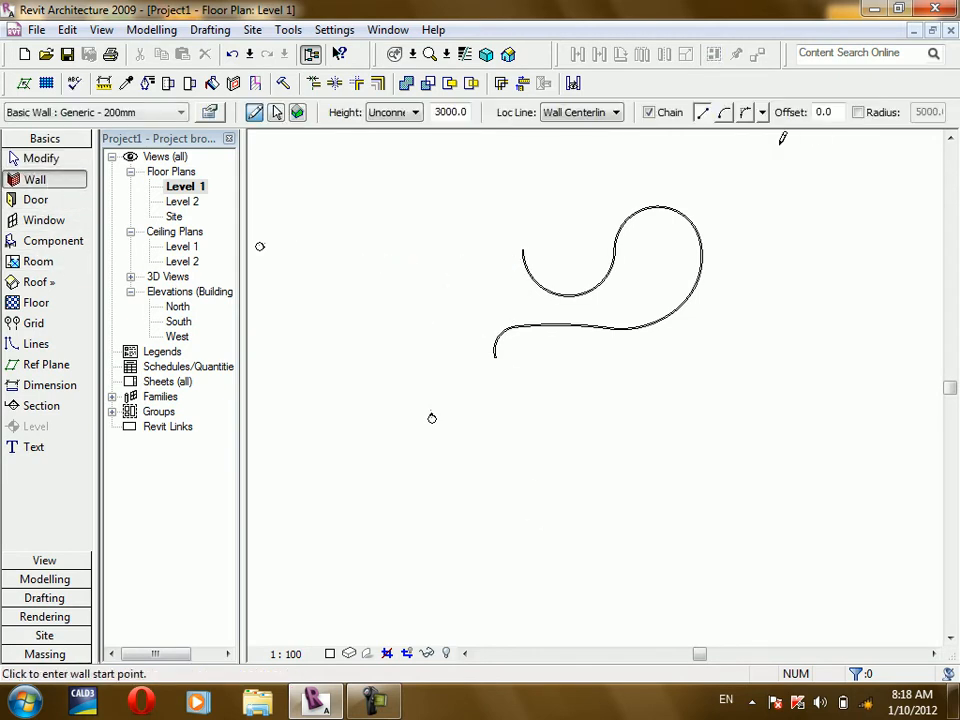
{"action": "left_click", "coordinate": [747, 113]}
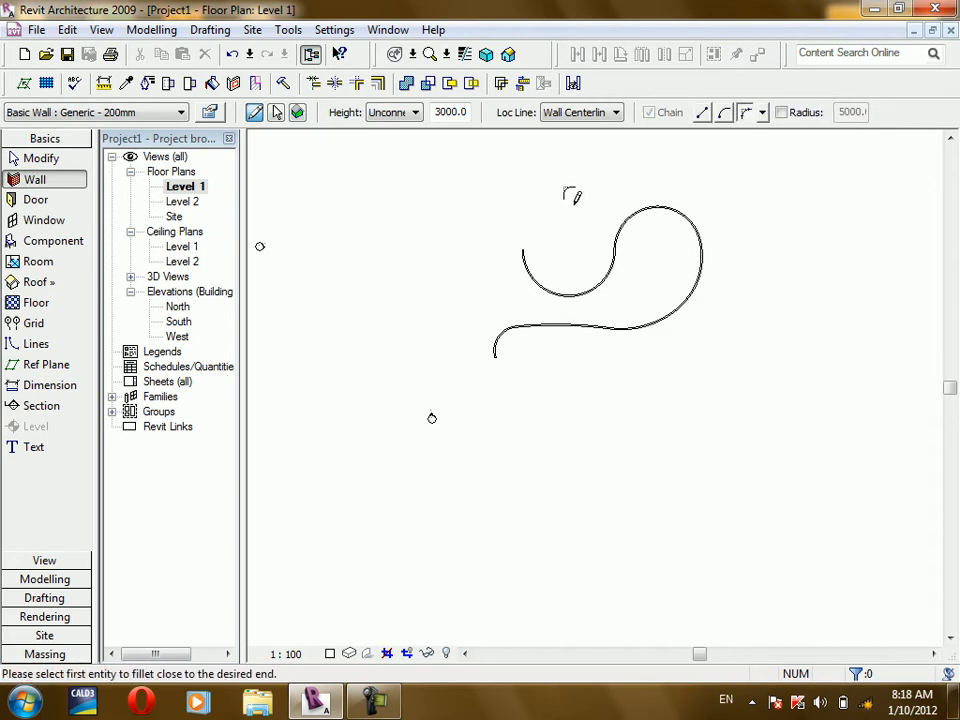
{"action": "left_click", "coordinate": [521, 255]}
{"action": "left_click", "coordinate": [498, 330]}
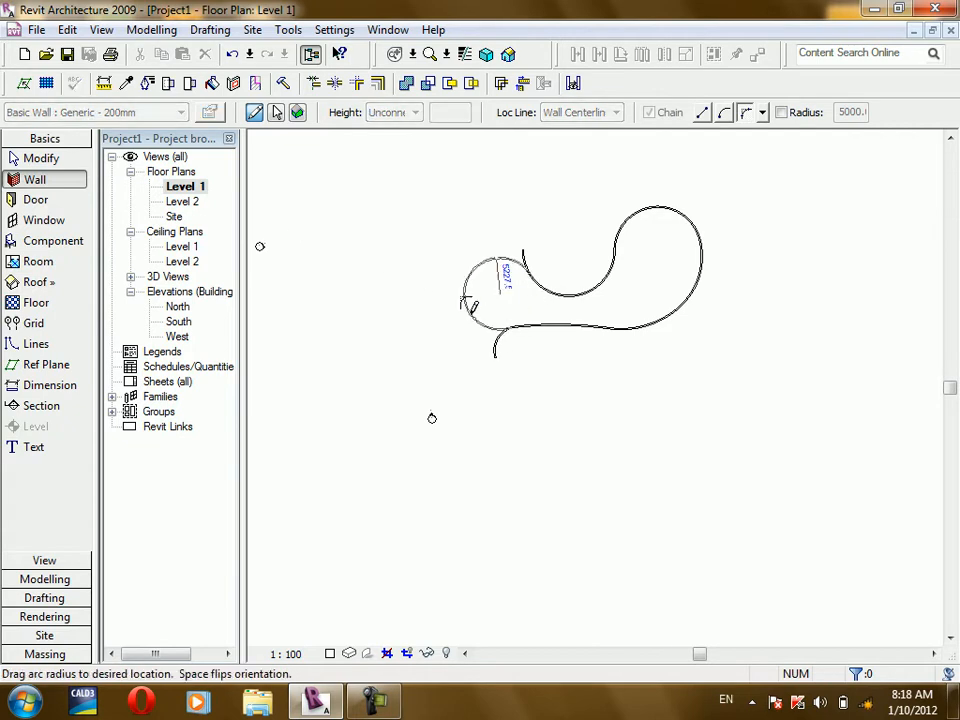
{"action": "left_click", "coordinate": [471, 304]}
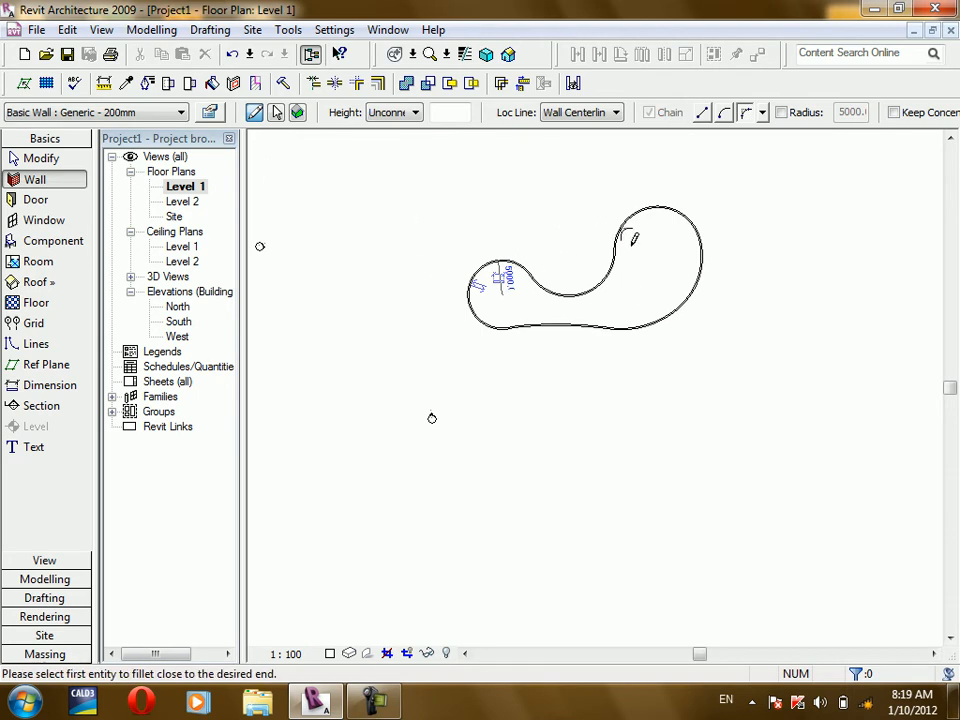
Delete the entire closed loop of curved walls from the Level 1 plan.
{"action": "left_click", "coordinate": [32, 158]}
{"action": "left_click_drag", "start_coordinate": [786, 206], "coordinate": [394, 365]}
{"action": "key", "text": "Delete"}
Draw a single straight horizontal wall in the empty plan.
{"action": "left_click", "coordinate": [12, 183]}
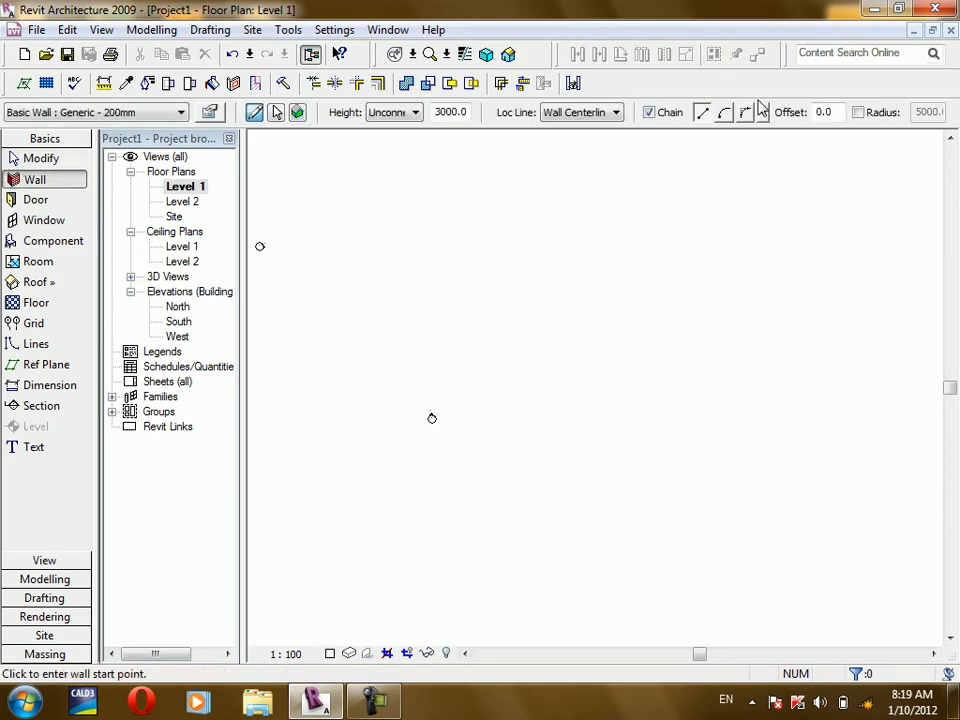
{"action": "left_click", "coordinate": [417, 253]}
{"action": "left_click", "coordinate": [621, 253]}
{"action": "key", "text": "Escape"}
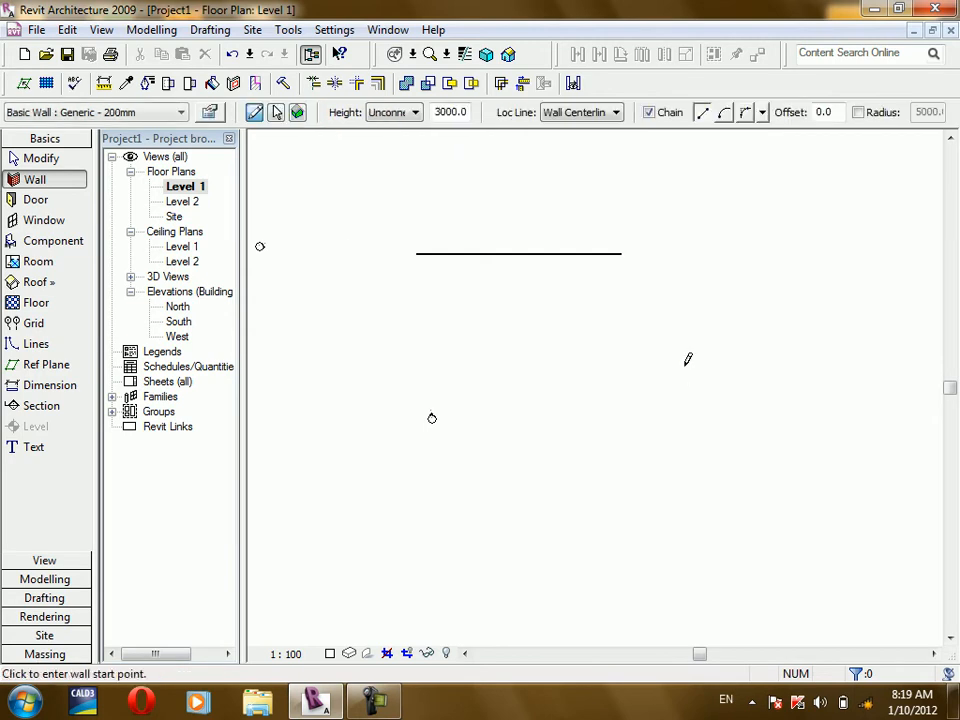
Draw a chain of three tangent arc walls continuing from the straight wall's east end, curving up, around and back below.
{"action": "left_click", "coordinate": [724, 113]}
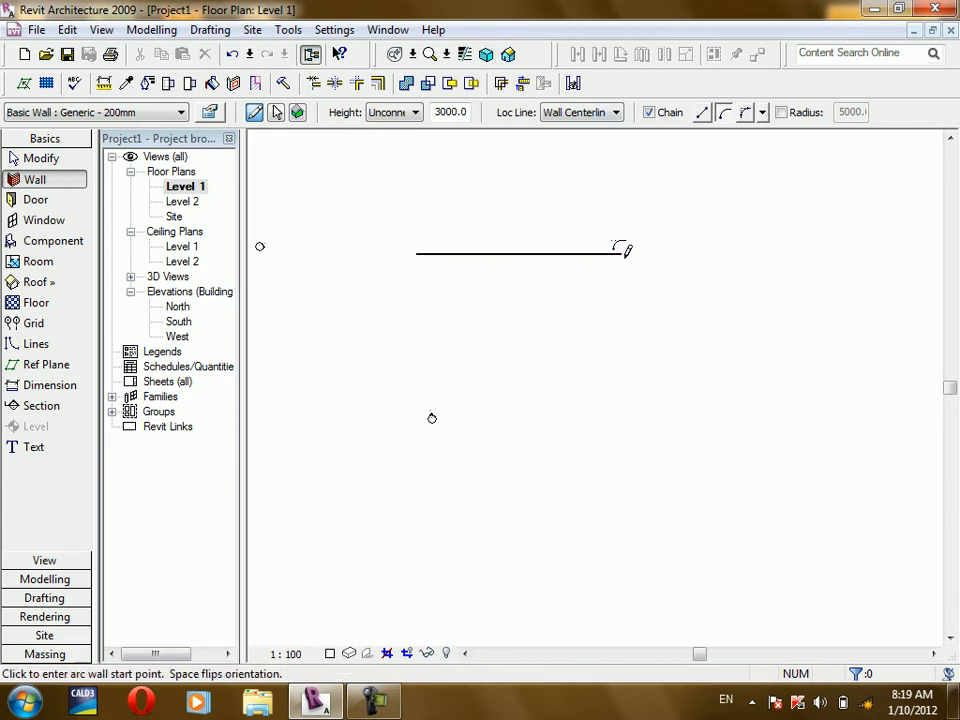
{"action": "scroll", "coordinate": [635, 219], "scroll_direction": "up", "scroll_amount": 2}
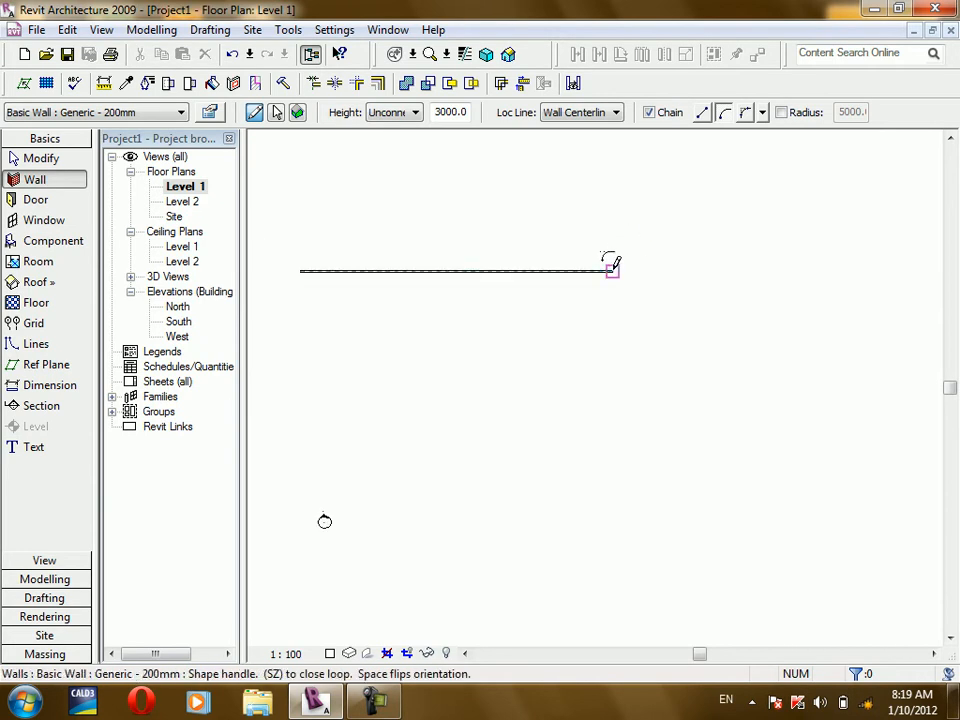
{"action": "left_click_drag", "start_coordinate": [612, 266], "coordinate": [697, 183]}
{"action": "left_click", "coordinate": [697, 183]}
{"action": "left_click", "coordinate": [740, 211]}
{"action": "left_click", "coordinate": [830, 328]}
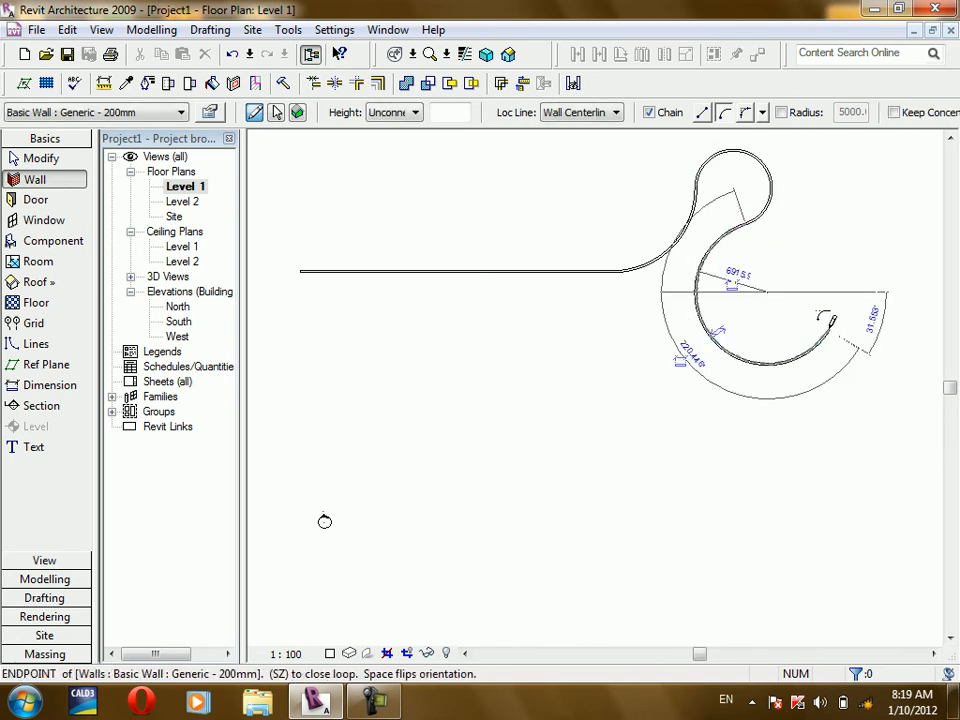
Examine the straight wall and its tangent arc chain in the default 3D view.
{"action": "left_click", "coordinate": [508, 54]}
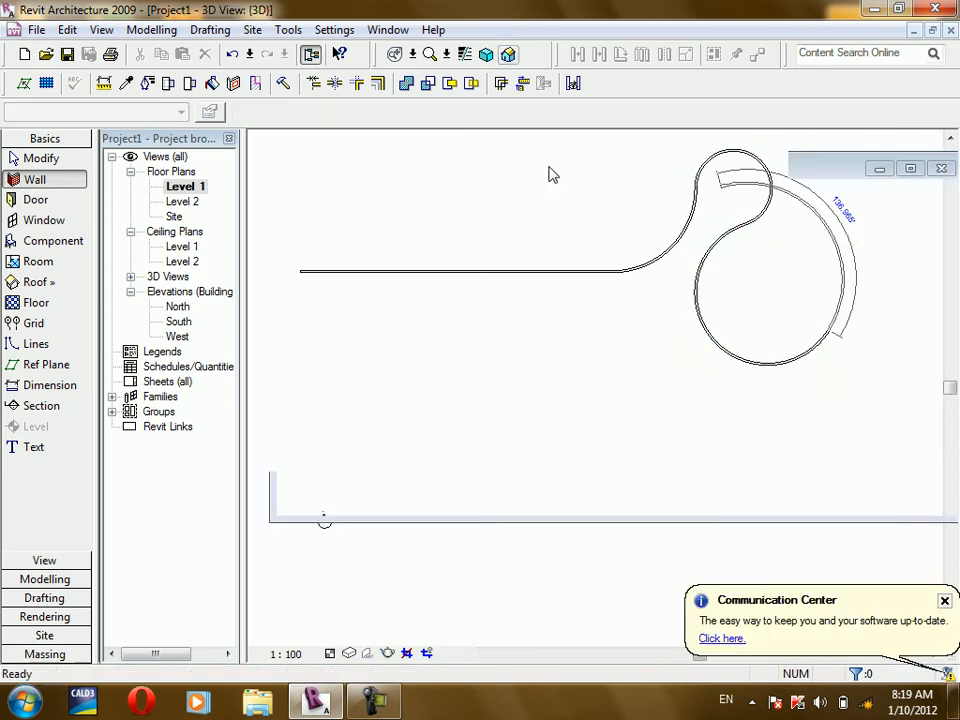
{"action": "scroll", "coordinate": [463, 219], "scroll_direction": "down", "scroll_amount": 3}
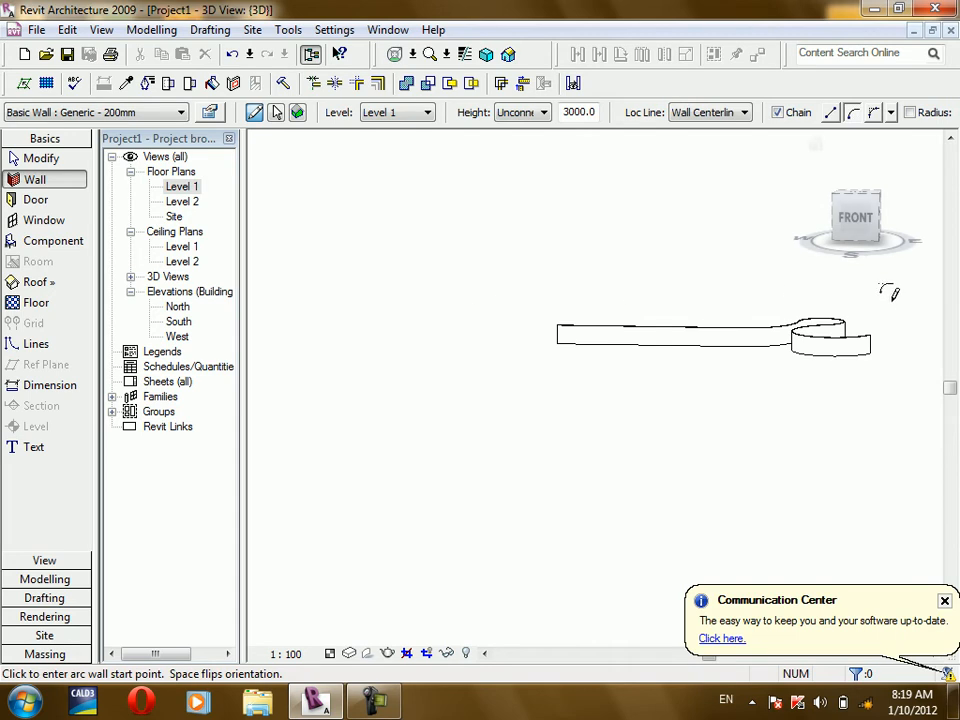
{"action": "scroll", "coordinate": [880, 290], "scroll_direction": "up", "scroll_amount": 2}
{"action": "scroll", "coordinate": [893, 297], "scroll_direction": "up", "scroll_amount": 2}
{"action": "scroll", "coordinate": [769, 311], "scroll_direction": "up", "scroll_amount": 1}
{"action": "scroll", "coordinate": [769, 311], "scroll_direction": "down", "scroll_amount": 1}
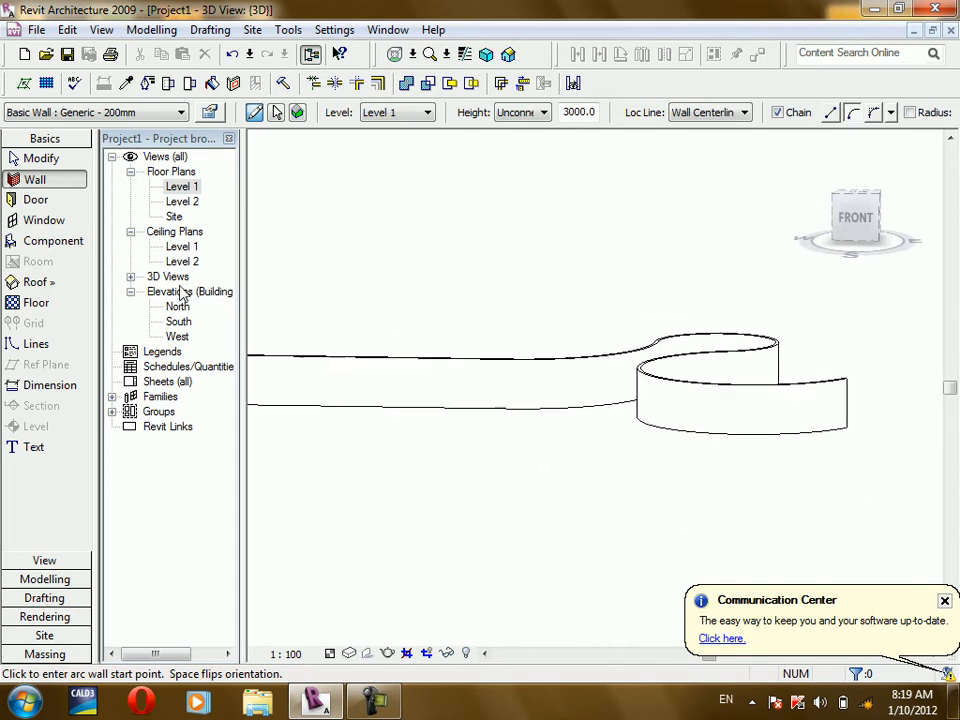
Return to the Level 1 floor plan and delete the straight wall together with its tangent arc walls.
{"action": "double_click", "coordinate": [182, 187]}
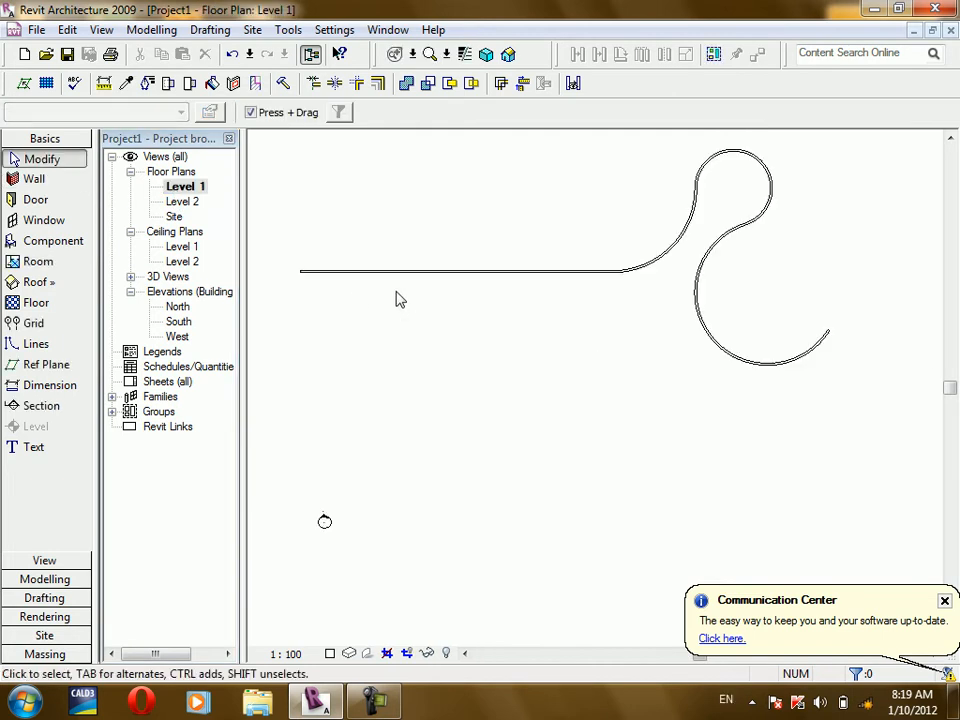
{"action": "left_click_drag", "start_coordinate": [810, 221], "coordinate": [544, 328]}
{"action": "key", "text": "Delete"}
Draw a rectangle of walls about 35000 by 26000 mm with the Rectangle sketching option.
{"action": "left_click", "coordinate": [40, 181]}
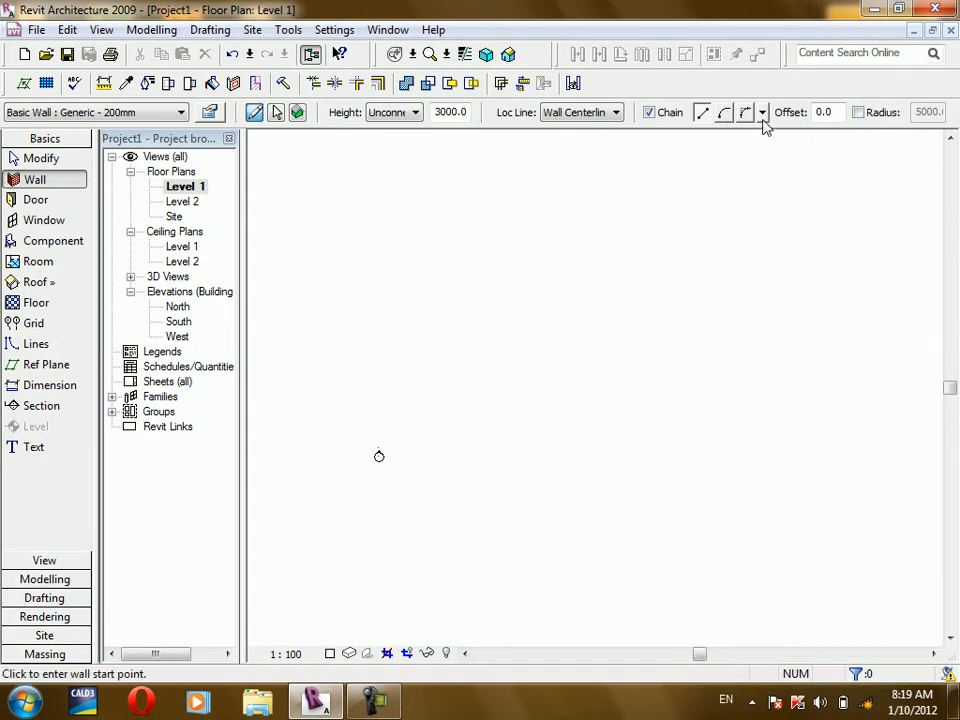
{"action": "left_click", "coordinate": [762, 113]}
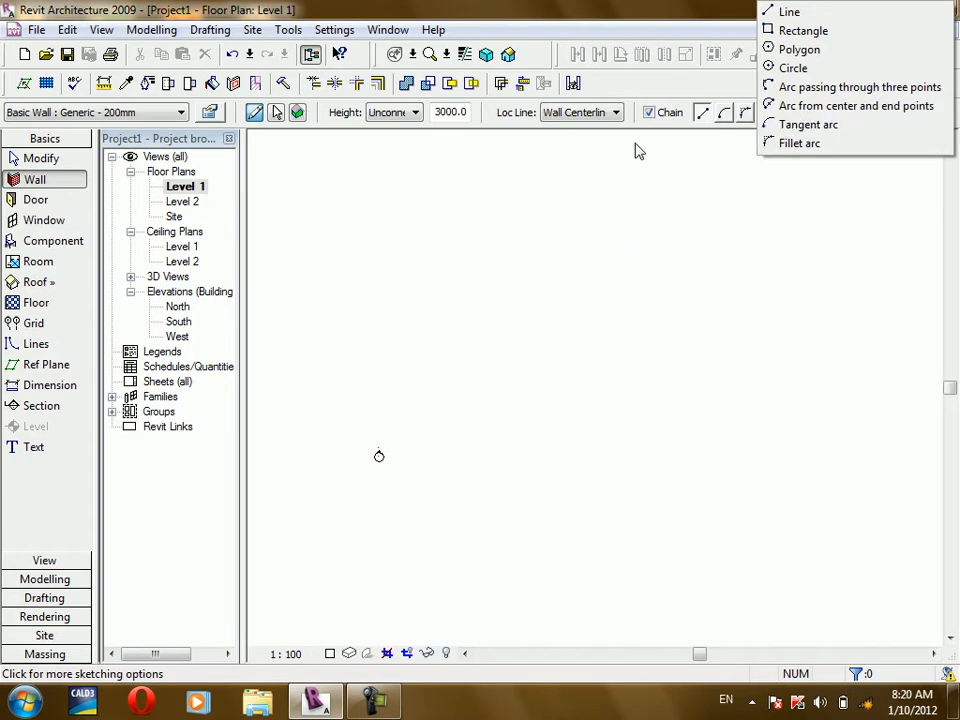
{"action": "left_click", "coordinate": [704, 116]}
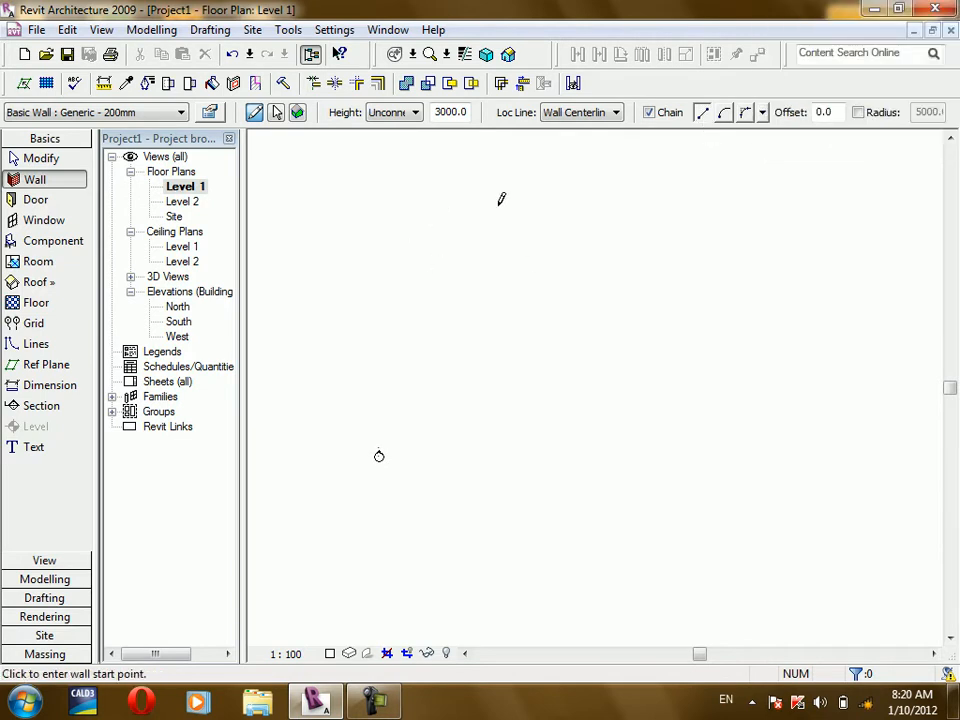
{"action": "left_click", "coordinate": [761, 113]}
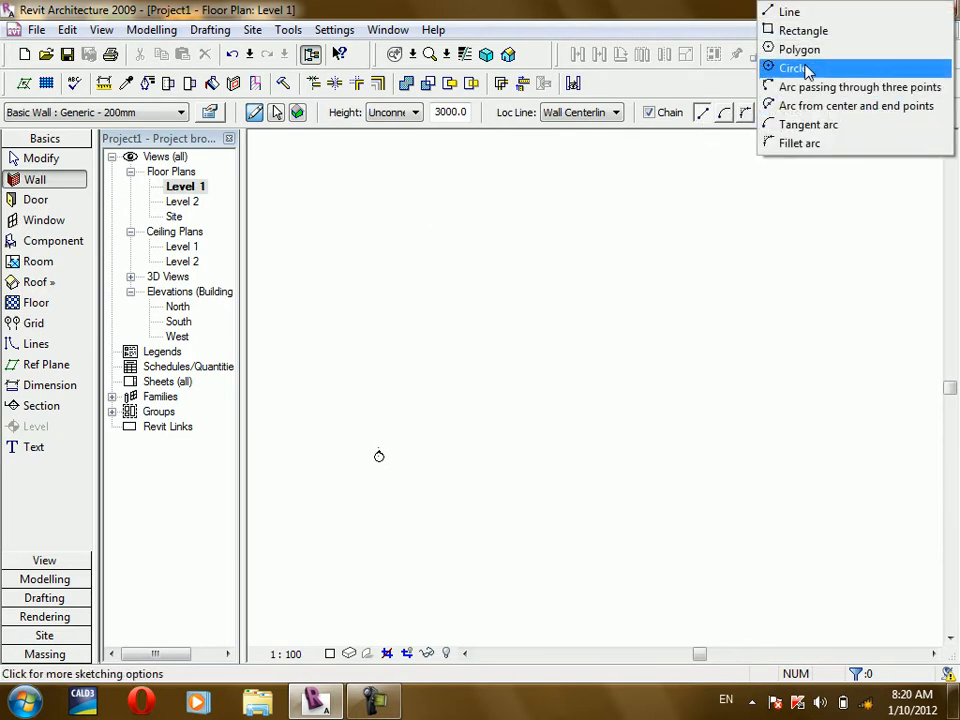
{"action": "left_click", "coordinate": [815, 31]}
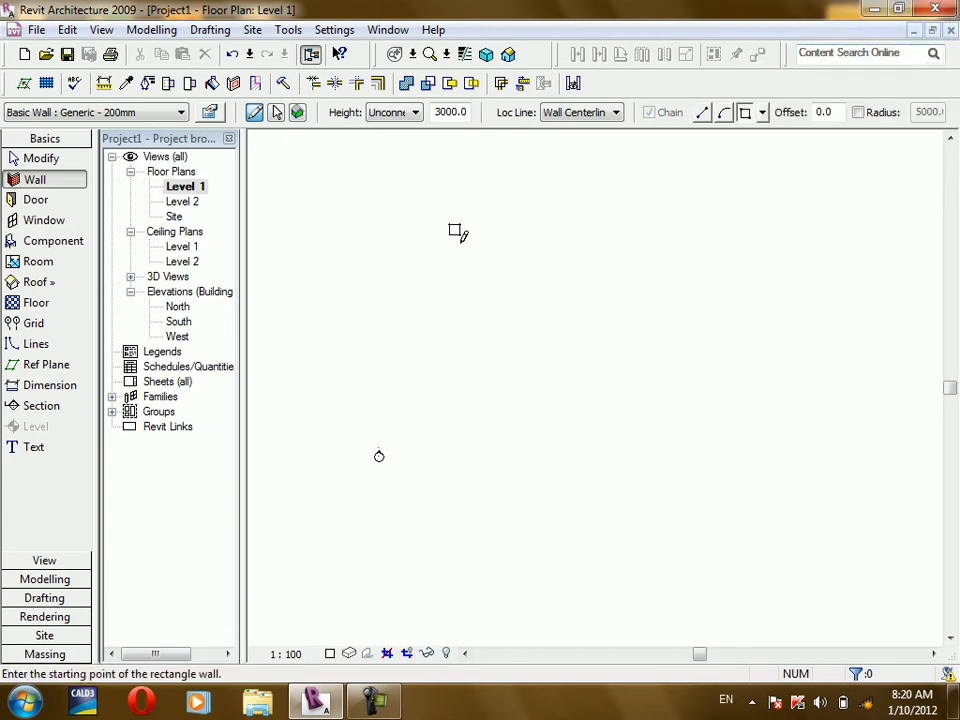
{"action": "left_click", "coordinate": [463, 212]}
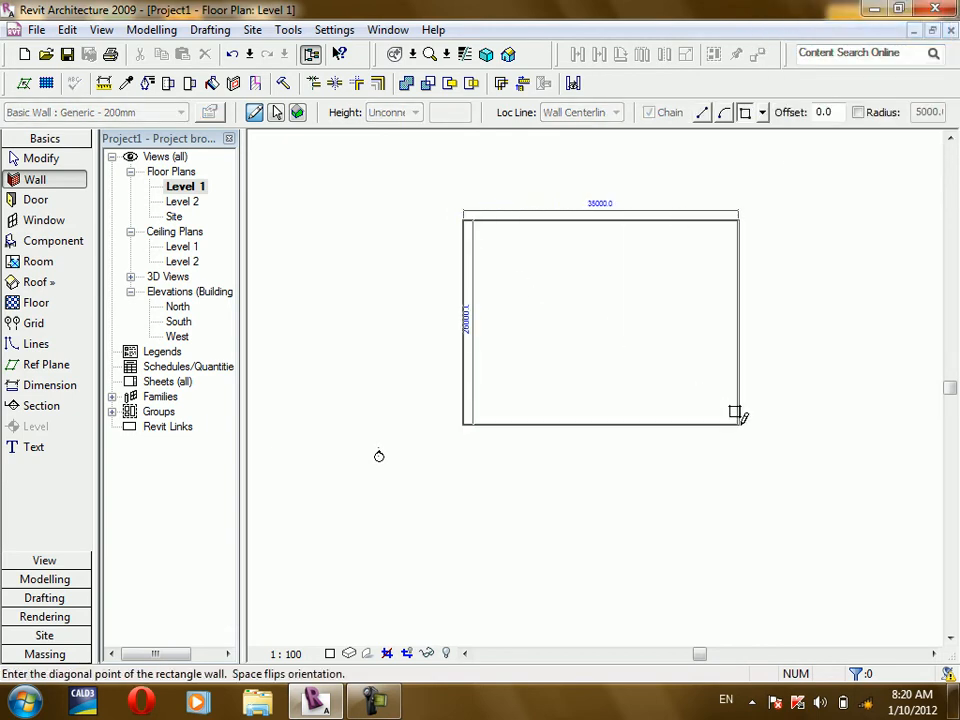
{"action": "left_click", "coordinate": [738, 422]}
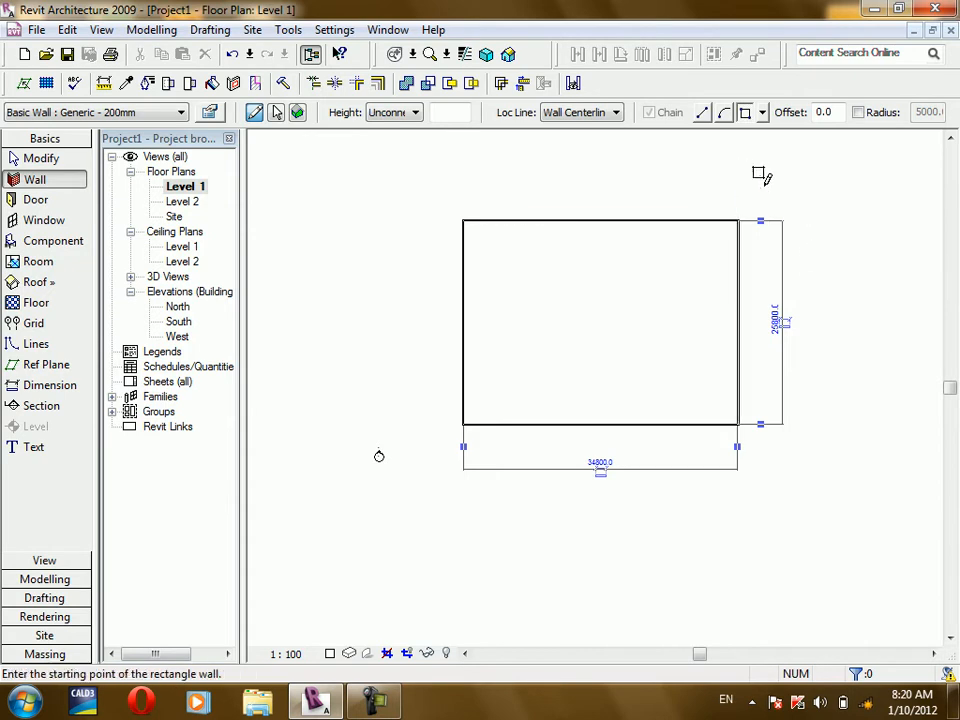
Draw a second rectangle of walls below the first with its corners rounded to a 1000 mm radius.
{"action": "left_click", "coordinate": [857, 112]}
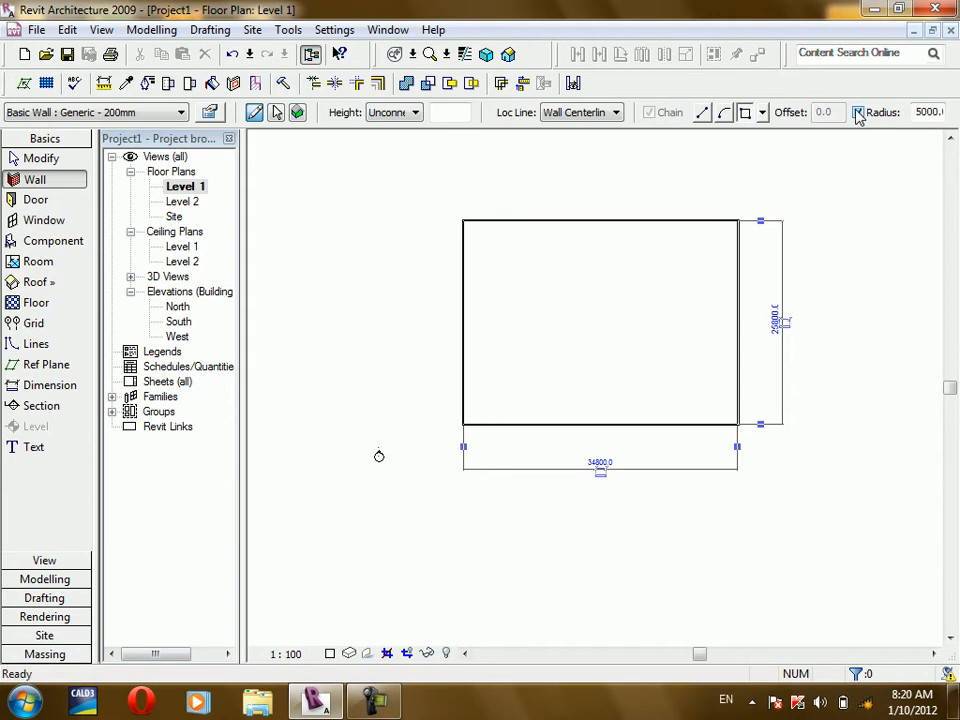
{"action": "double_click", "coordinate": [937, 113]}
{"action": "type", "text": "1000"}
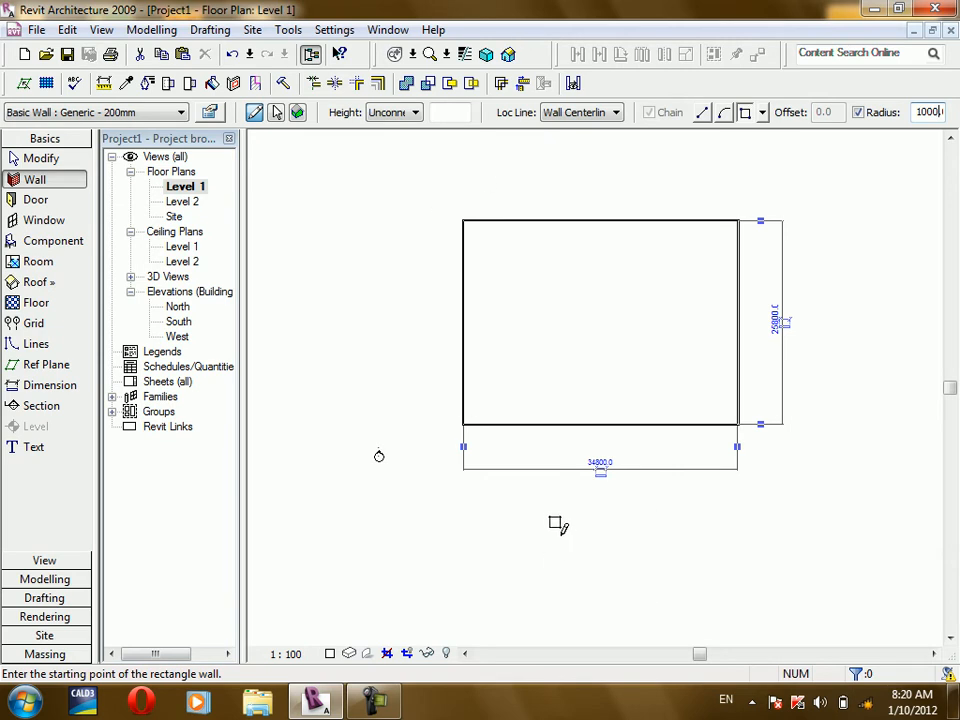
{"action": "left_click", "coordinate": [560, 524]}
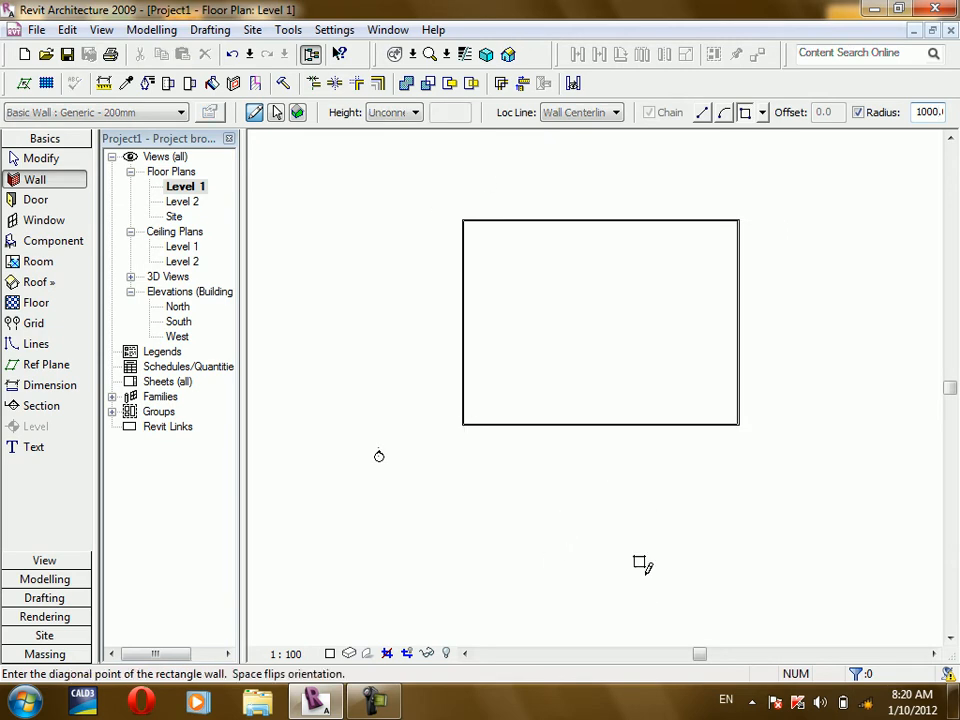
{"action": "left_click", "coordinate": [771, 630]}
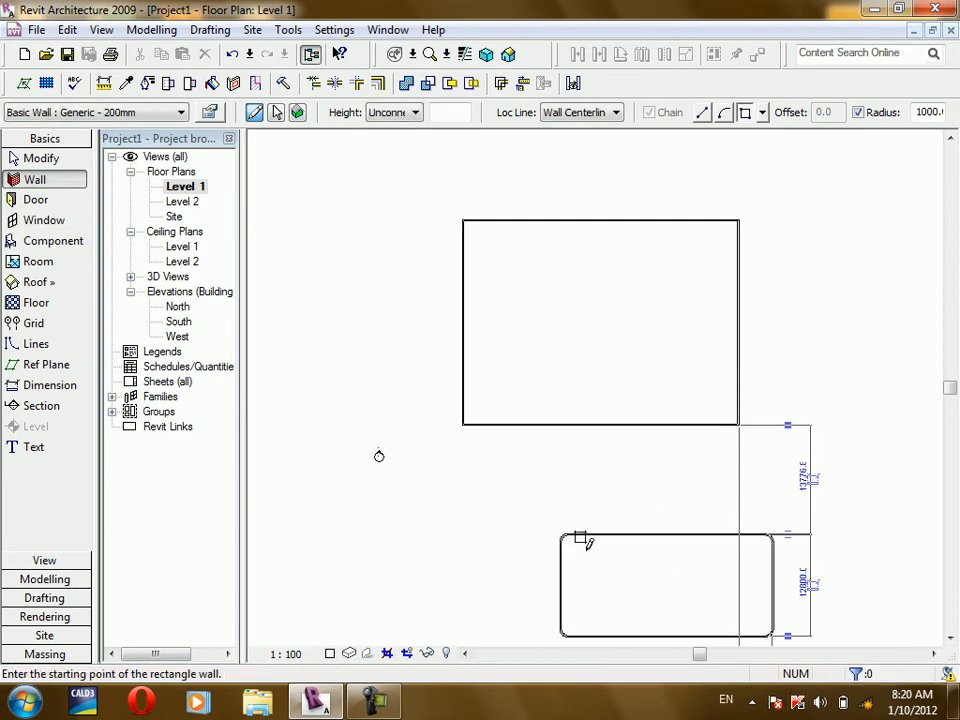
Inspect the radius of the rounded rectangle's northwest corner arc and leave the value as it is.
{"action": "scroll", "coordinate": [579, 538], "scroll_direction": "up", "scroll_amount": 2}
{"action": "scroll", "coordinate": [575, 545], "scroll_direction": "up", "scroll_amount": 3}
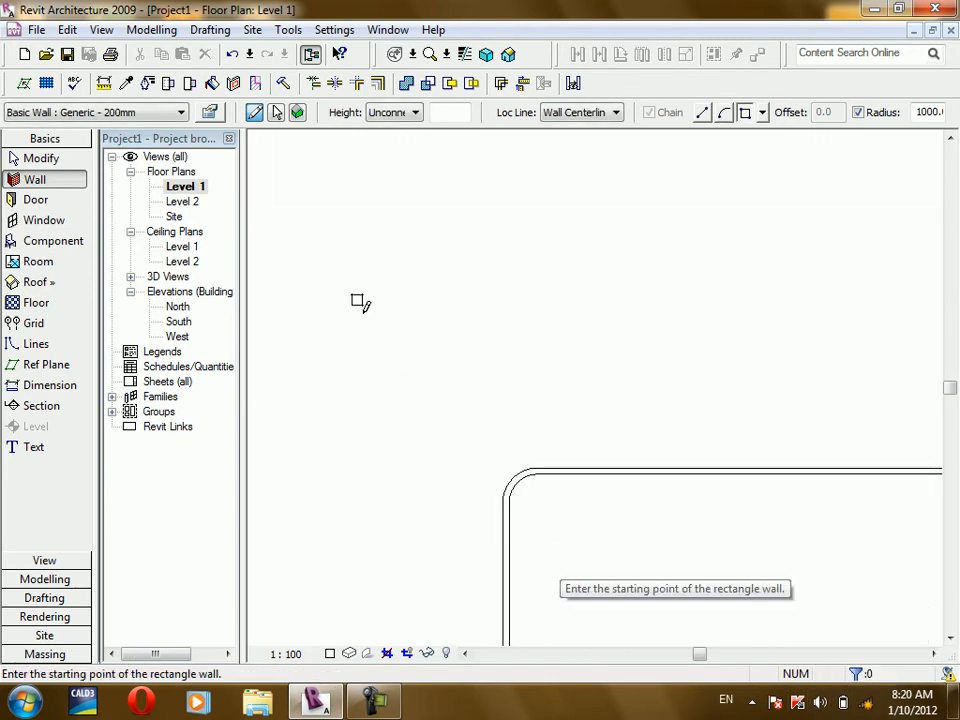
{"action": "left_click", "coordinate": [30, 157]}
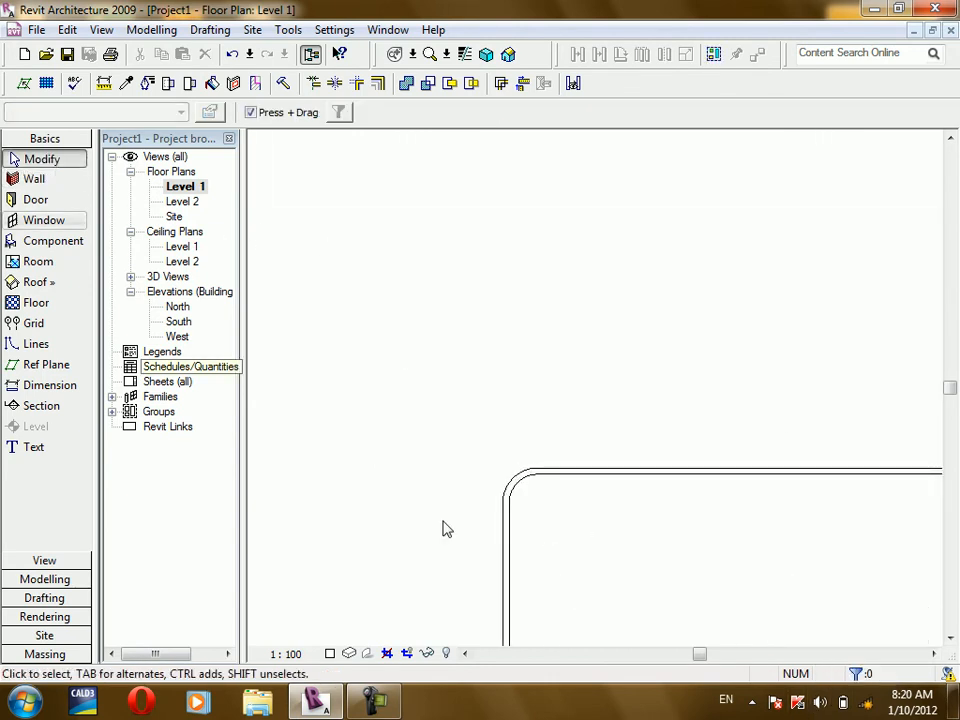
{"action": "left_click", "coordinate": [517, 488]}
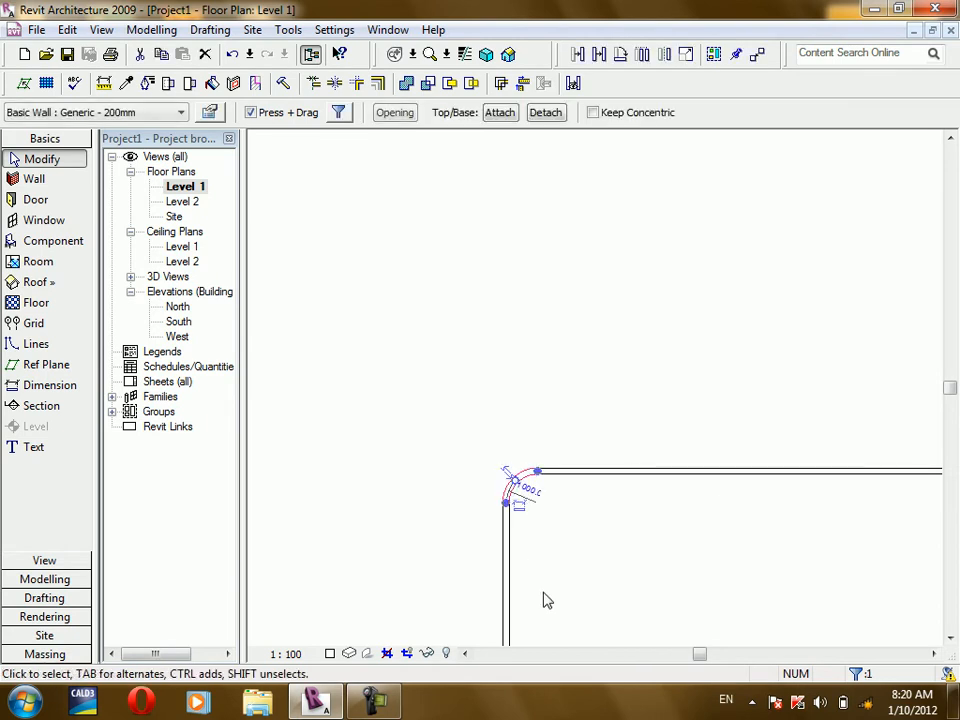
{"action": "left_click", "coordinate": [528, 492]}
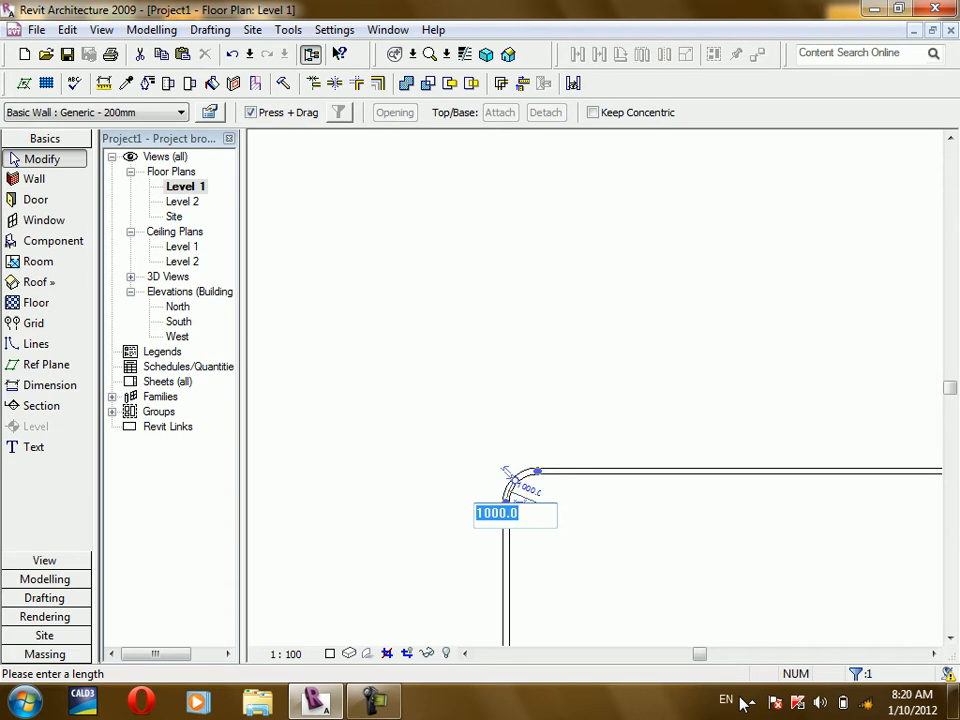
{"action": "scroll", "coordinate": [415, 271], "scroll_direction": "down", "scroll_amount": 7}
{"action": "scroll", "coordinate": [785, 552], "scroll_direction": "down", "scroll_amount": 3}
{"action": "scroll", "coordinate": [669, 523], "scroll_direction": "up", "scroll_amount": 3}
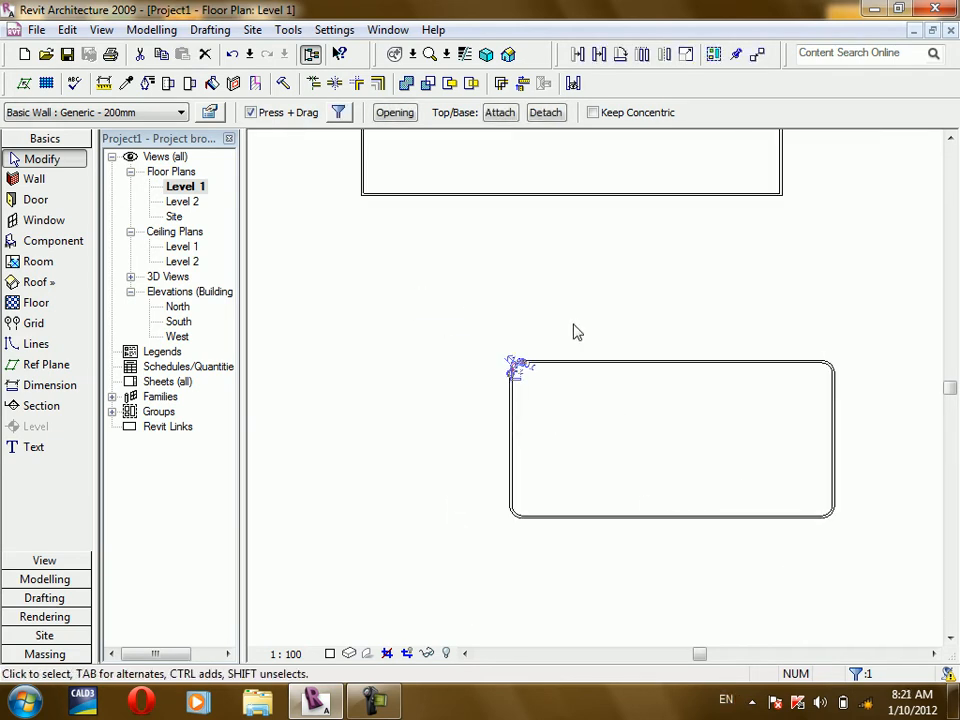
{"action": "scroll", "coordinate": [574, 332], "scroll_direction": "down", "scroll_amount": 3}
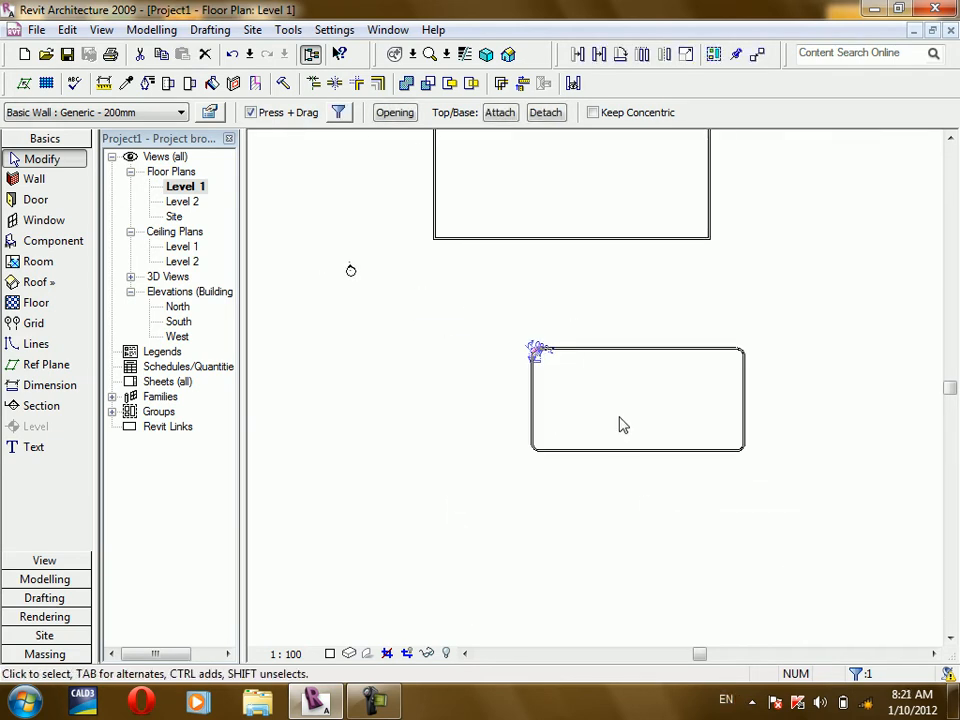
Start the Wall tool with the pick lines option and look through the available wall types, keeping Generic - 200mm.
{"action": "left_click", "coordinate": [50, 180]}
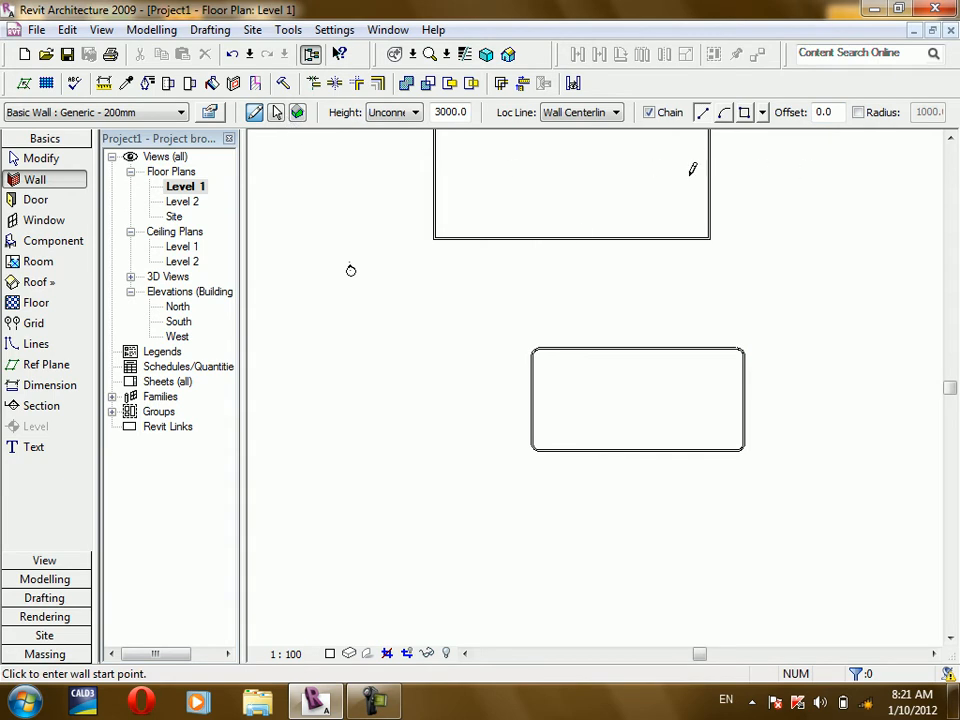
{"action": "left_click", "coordinate": [276, 112]}
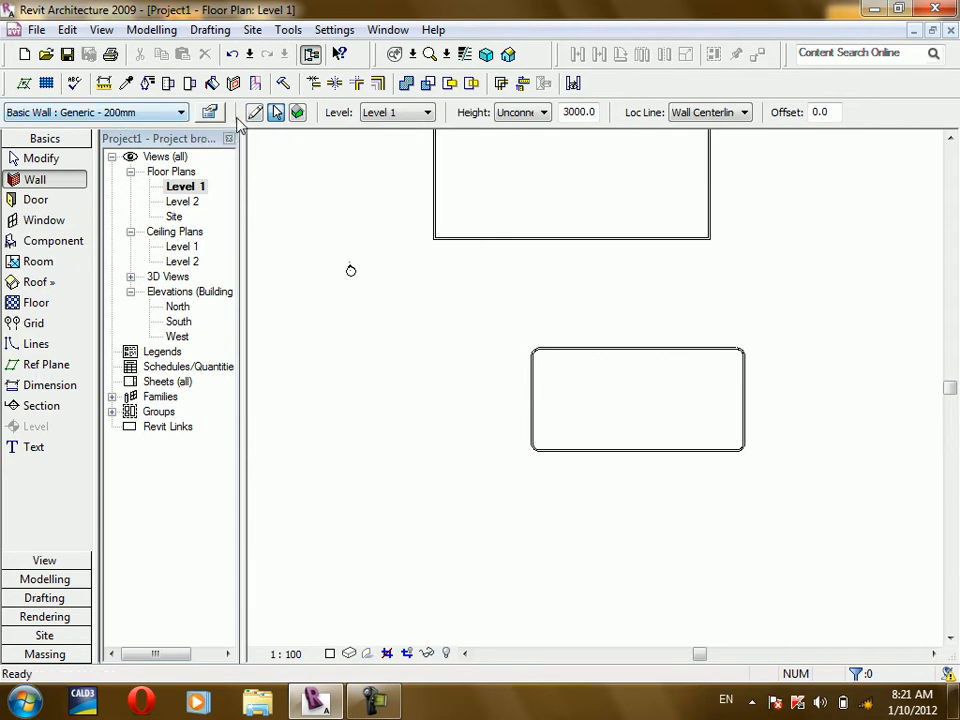
{"action": "left_click", "coordinate": [166, 117]}
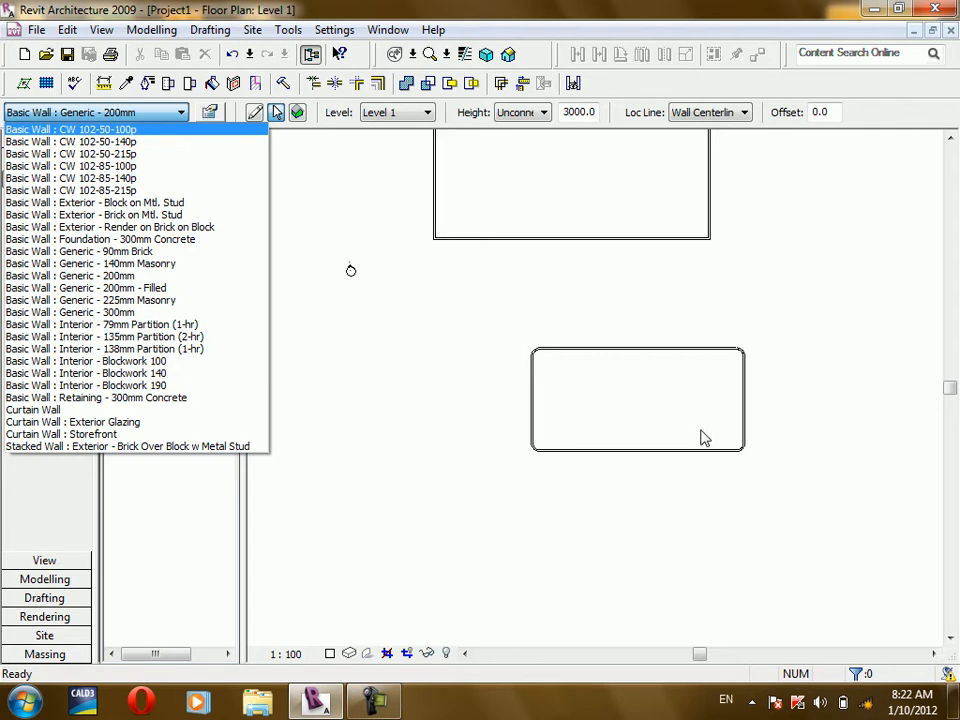
{"action": "left_click", "coordinate": [553, 316]}
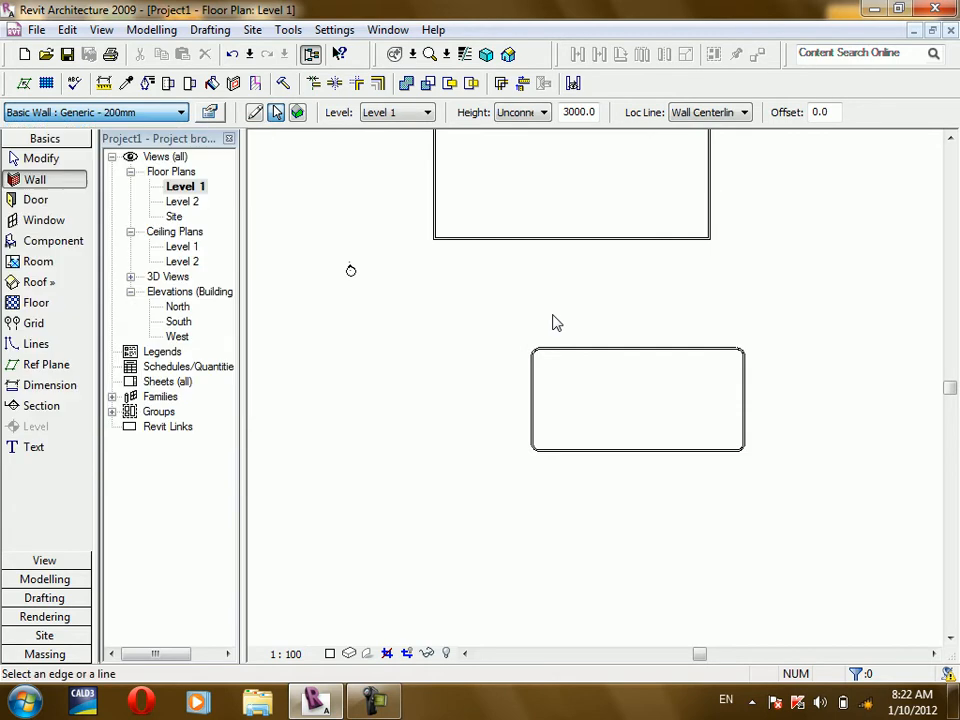
Review the instance parameters of the Generic - 200mm wall, including its base constraint, and leave the Wall tool's properties unchanged.
{"action": "left_click", "coordinate": [210, 113]}
{"action": "left_click_drag", "start_coordinate": [548, 90], "coordinate": [415, 42]}
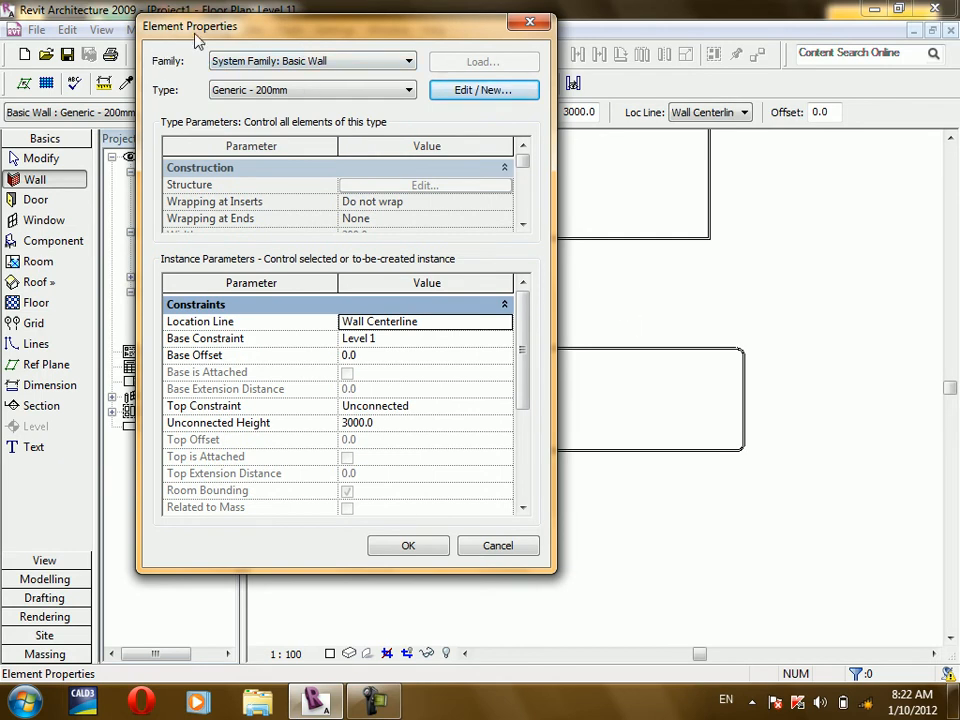
{"action": "left_click", "coordinate": [504, 341]}
{"action": "left_click_drag", "start_coordinate": [521, 379], "coordinate": [516, 349]}
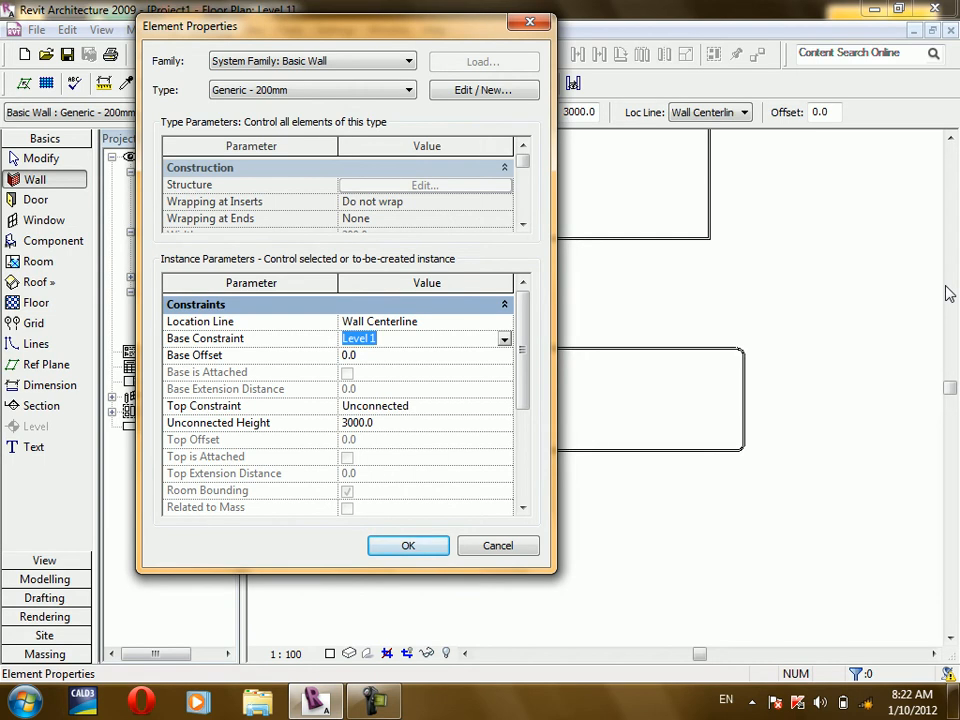
{"action": "left_click", "coordinate": [484, 554]}
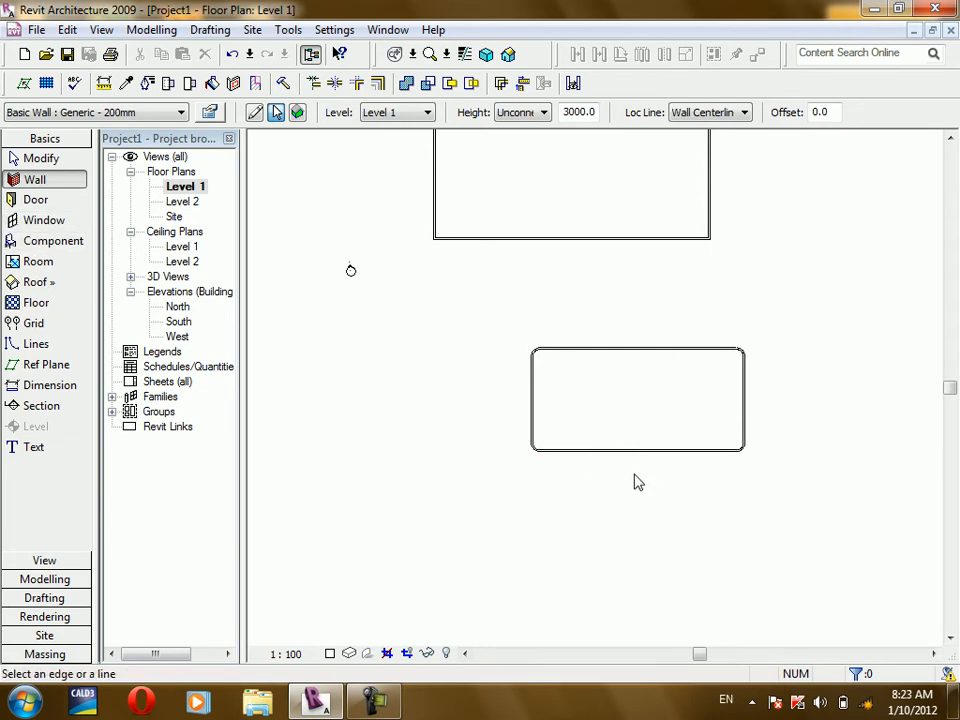
{"action": "left_click", "coordinate": [210, 112]}
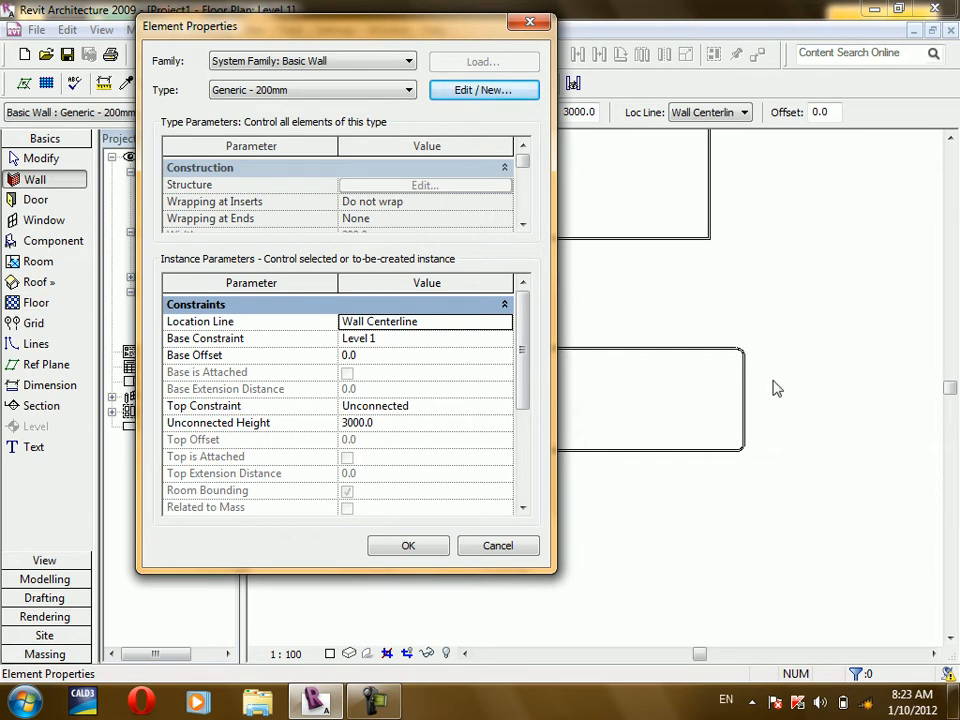
{"action": "left_click", "coordinate": [492, 550]}
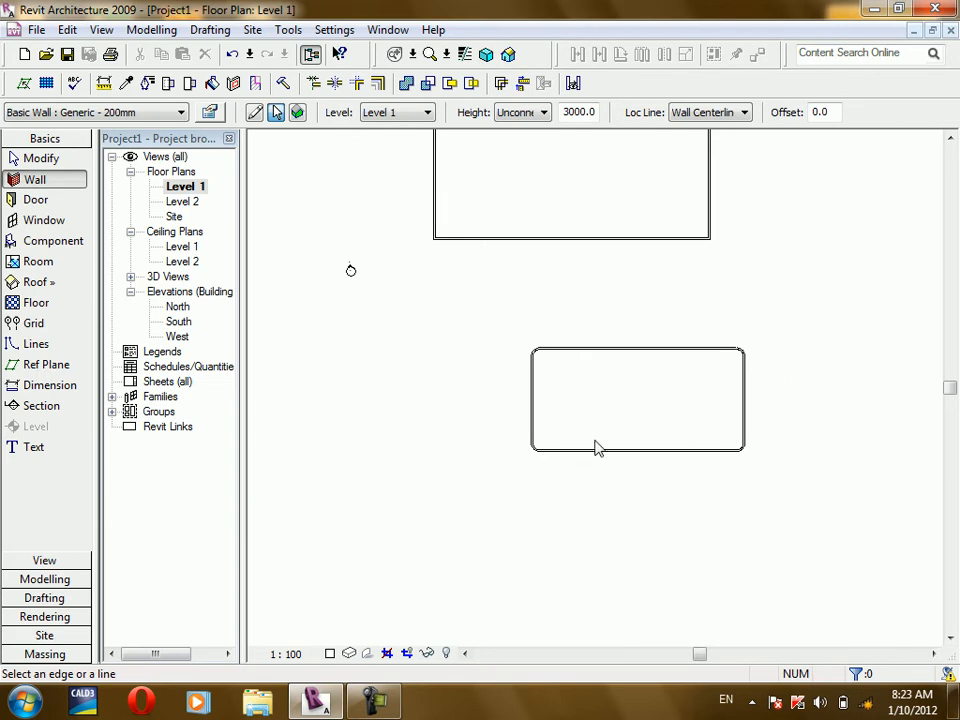
Select all walls of the rounded rectangle and look over their element properties without changing anything.
{"action": "left_click", "coordinate": [55, 162]}
{"action": "left_click_drag", "start_coordinate": [791, 304], "coordinate": [410, 524]}
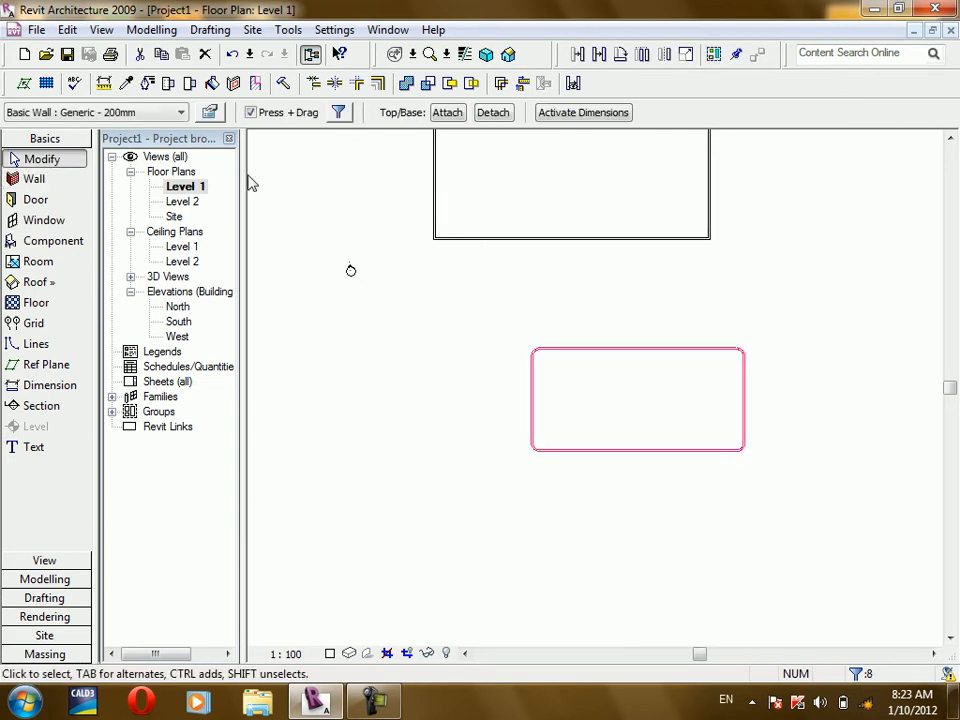
{"action": "left_click", "coordinate": [211, 114]}
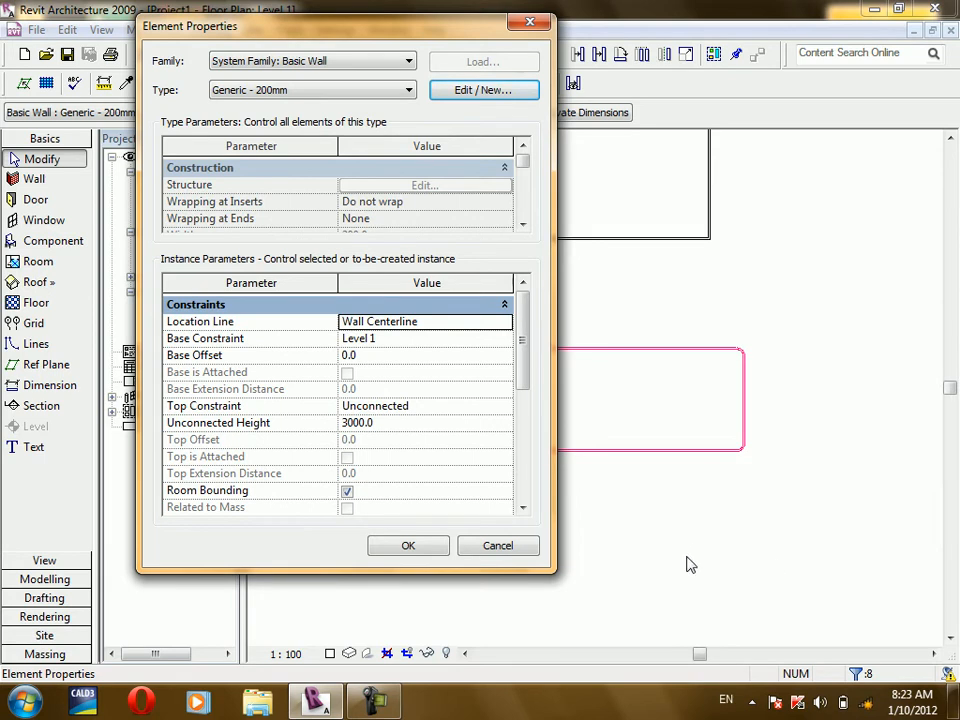
{"action": "left_click", "coordinate": [515, 545]}
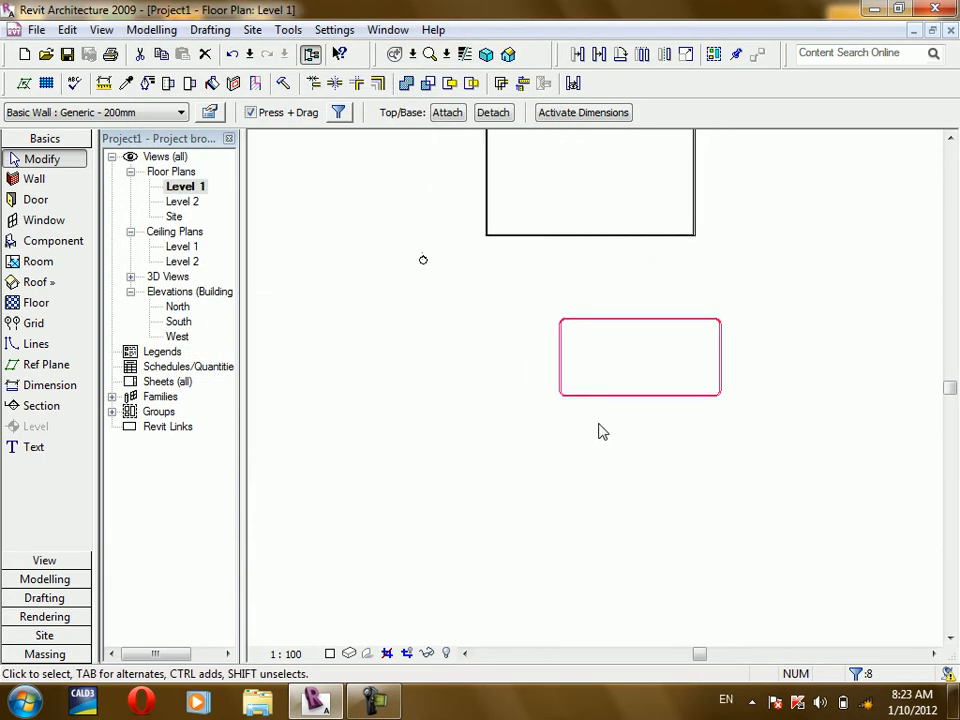
Delete both the plain and the rounded wall rectangles from the Level 1 floor plan.
{"action": "left_click", "coordinate": [609, 283]}
{"action": "scroll", "coordinate": [612, 272], "scroll_direction": "down", "scroll_amount": 3}
{"action": "scroll", "coordinate": [664, 388], "scroll_direction": "down", "scroll_amount": 2}
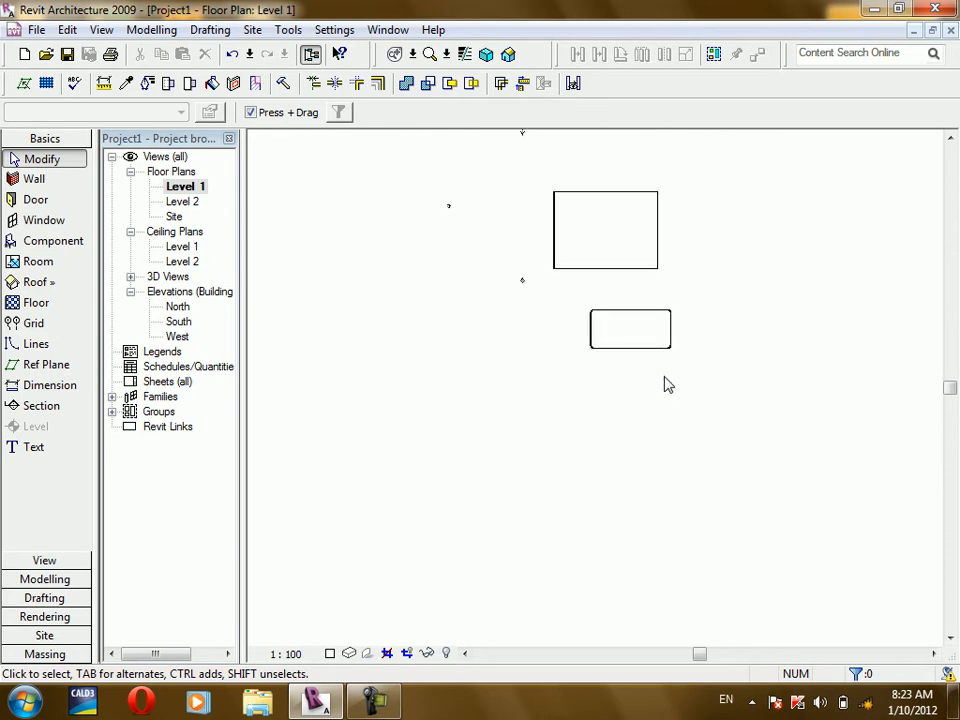
{"action": "left_click_drag", "start_coordinate": [694, 169], "coordinate": [568, 445]}
{"action": "key", "text": "Delete"}
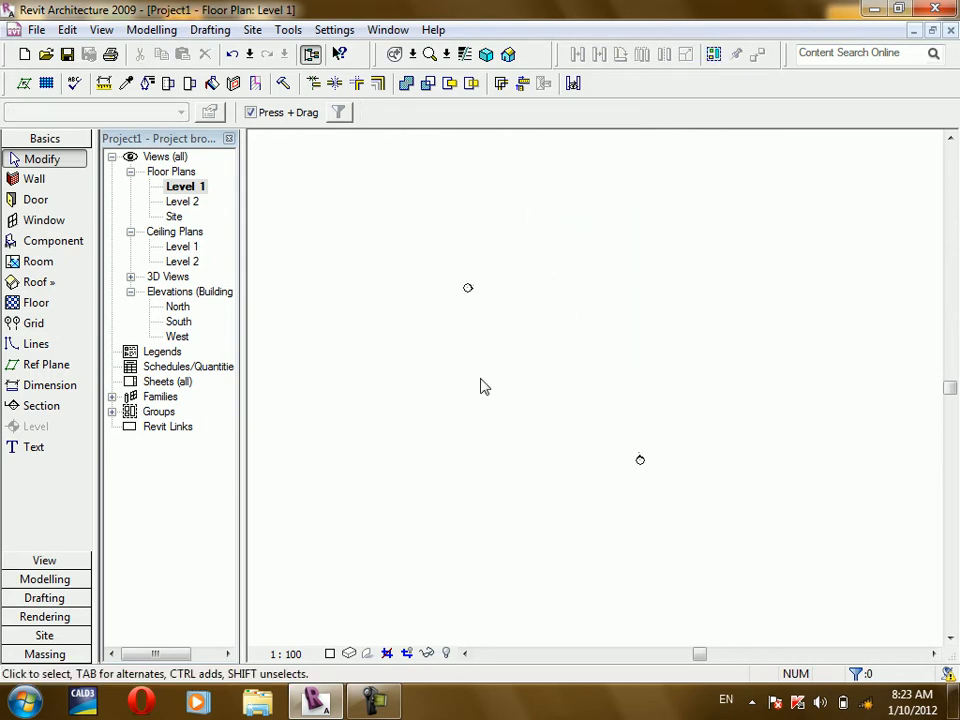
Draw a single straight horizontal Generic - 200mm wall about 40000 mm long on Level 1.
{"action": "left_click", "coordinate": [40, 180]}
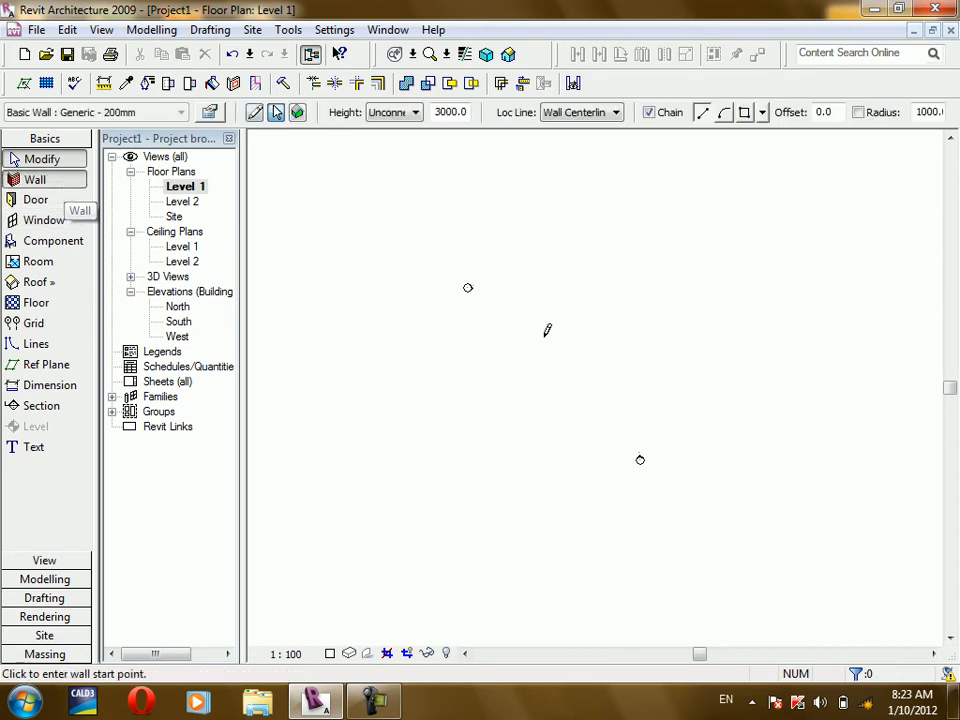
{"action": "left_click", "coordinate": [531, 306]}
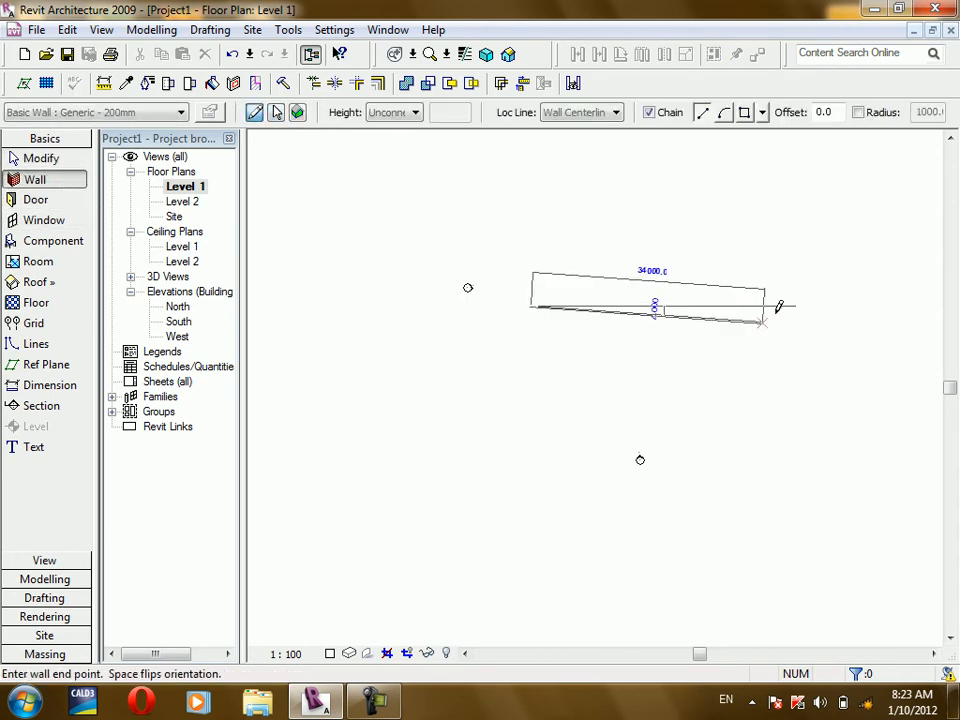
{"action": "left_click", "coordinate": [804, 305]}
{"action": "key", "text": "Escape"}
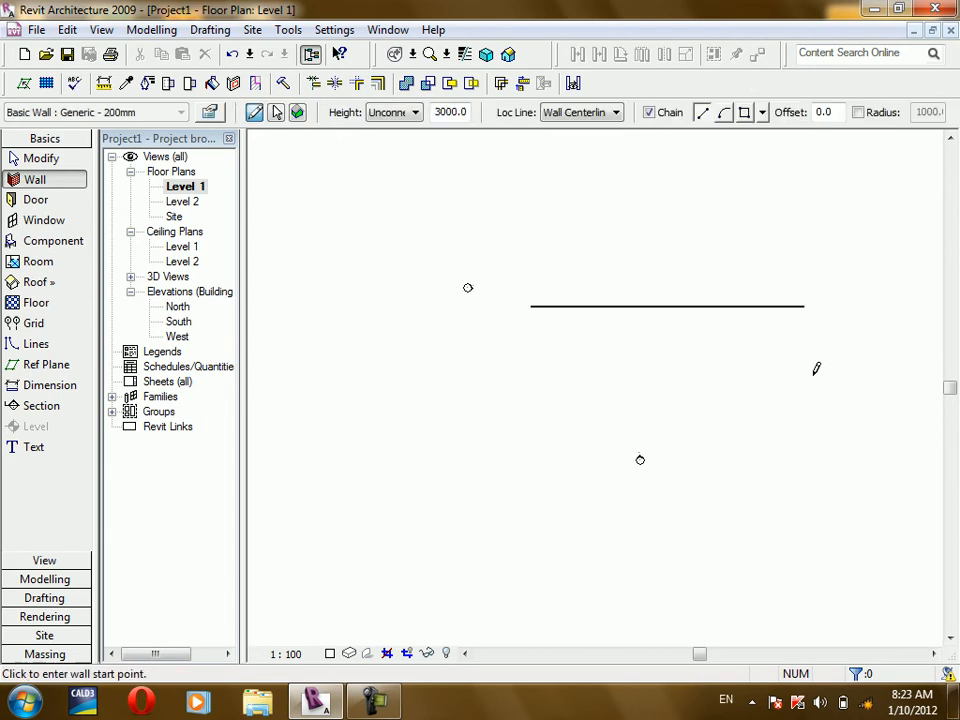
Select the new horizontal wall and examine its type and instance parameters, comparing its base constraint with the project's floor levels.
{"action": "left_click", "coordinate": [14, 160]}
{"action": "left_click_drag", "start_coordinate": [874, 270], "coordinate": [475, 309]}
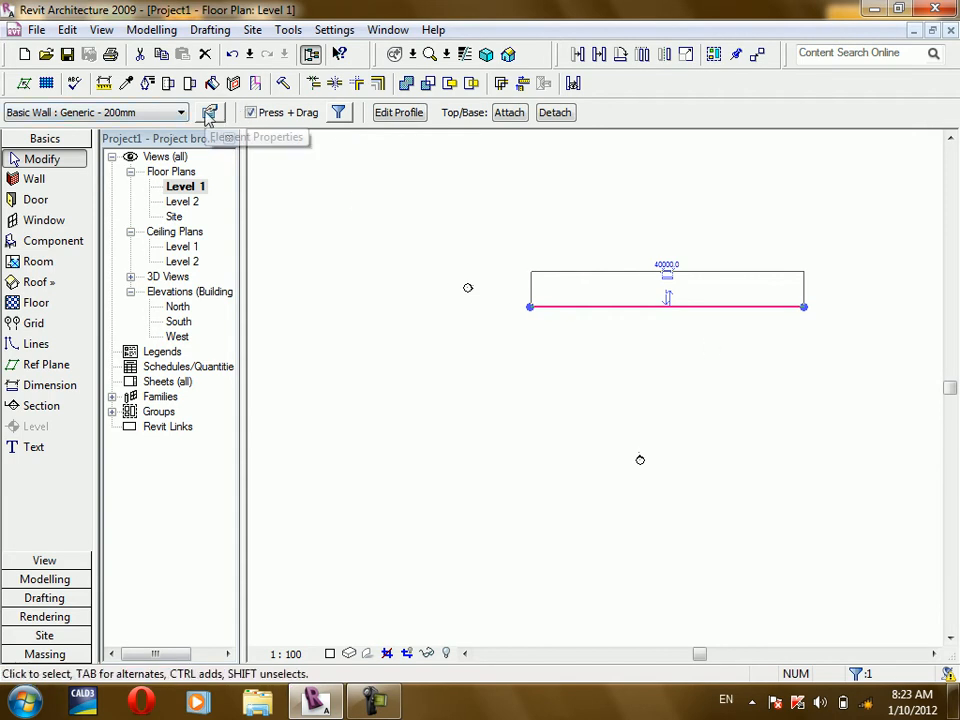
{"action": "left_click", "coordinate": [211, 112]}
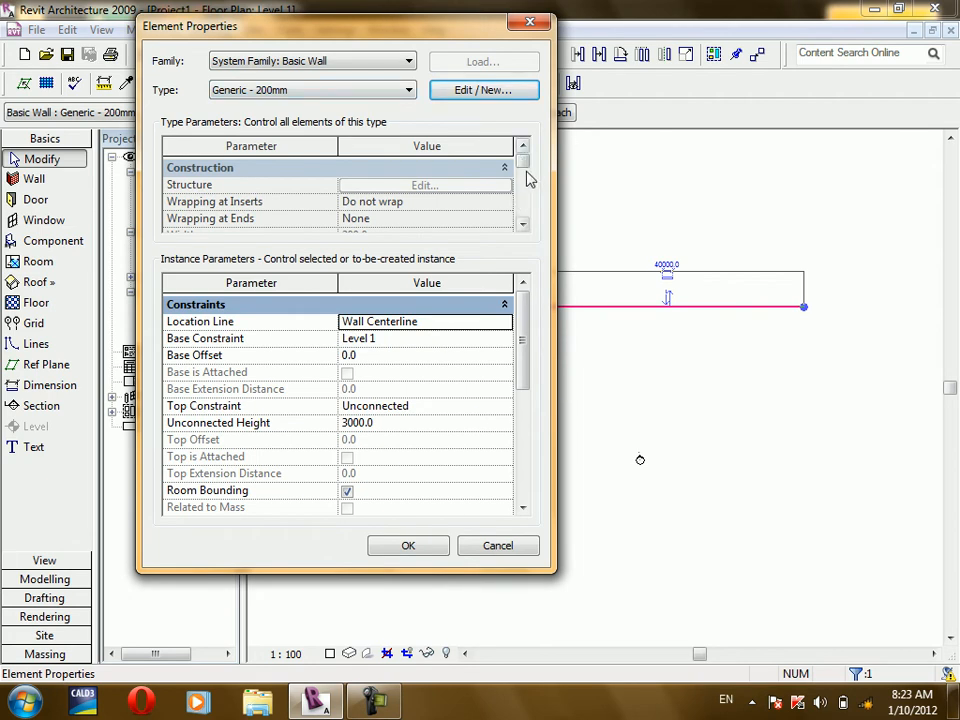
{"action": "left_click", "coordinate": [522, 225]}
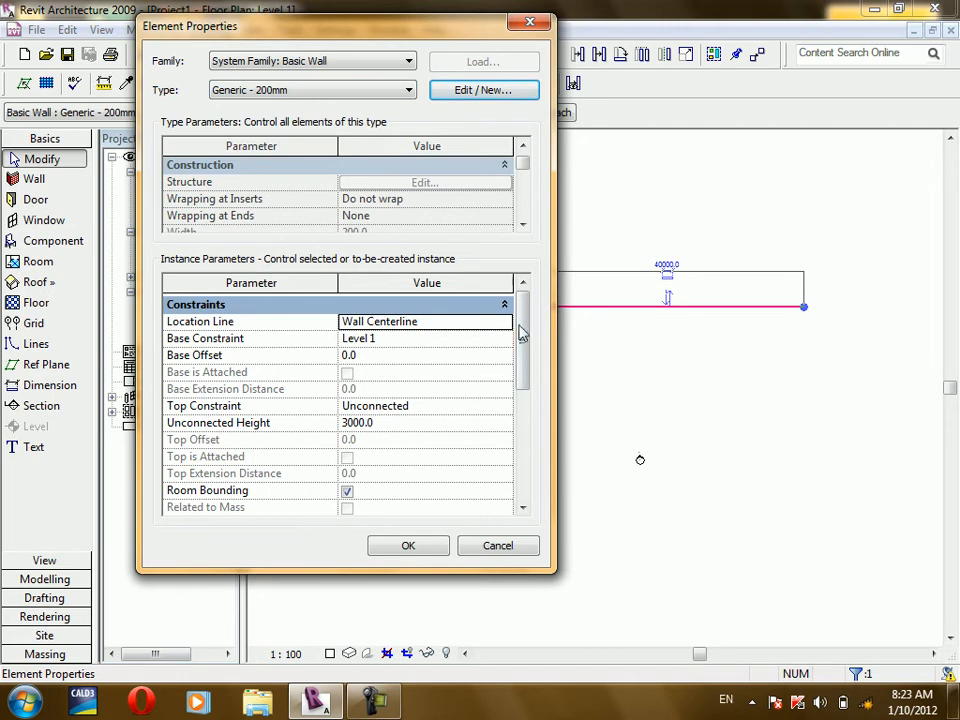
{"action": "left_click_drag", "start_coordinate": [388, 36], "coordinate": [284, 25]}
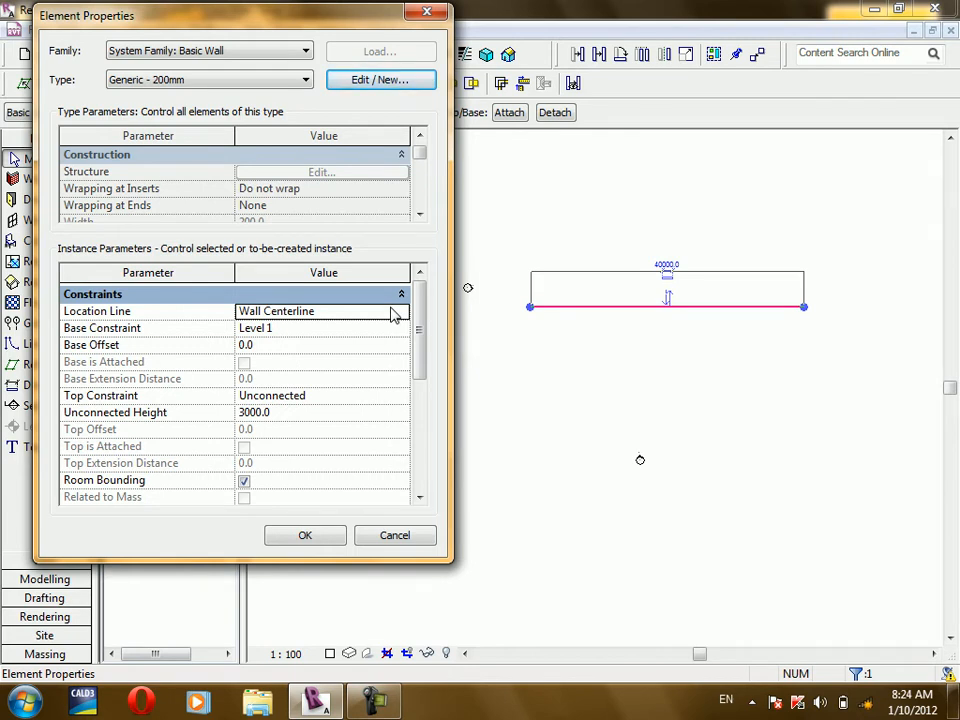
{"action": "left_click", "coordinate": [340, 311]}
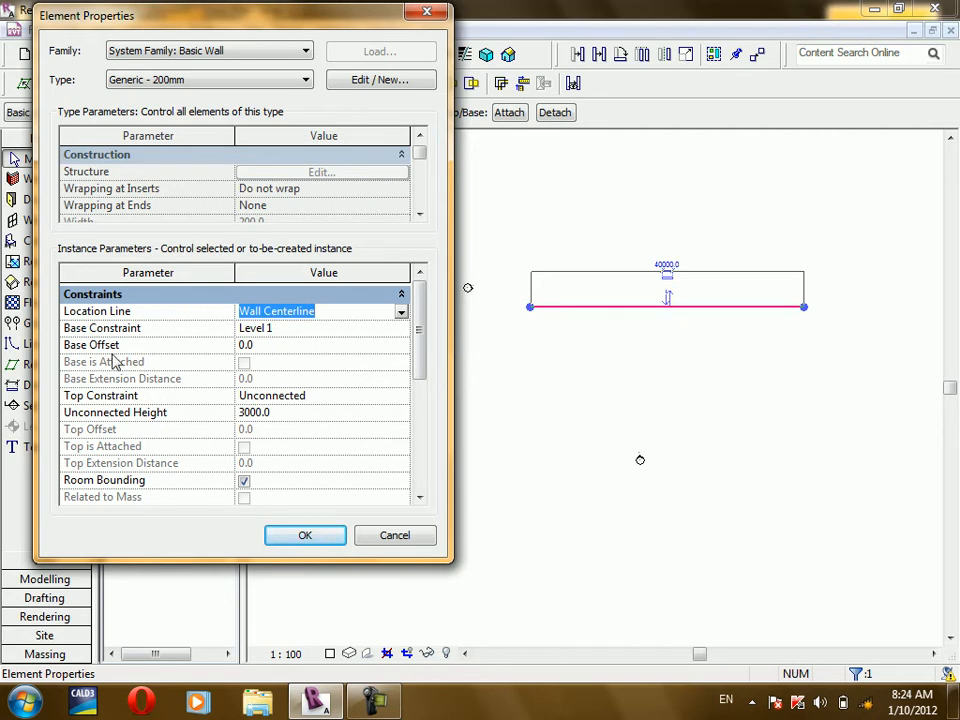
{"action": "left_click_drag", "start_coordinate": [261, 22], "coordinate": [688, 131]}
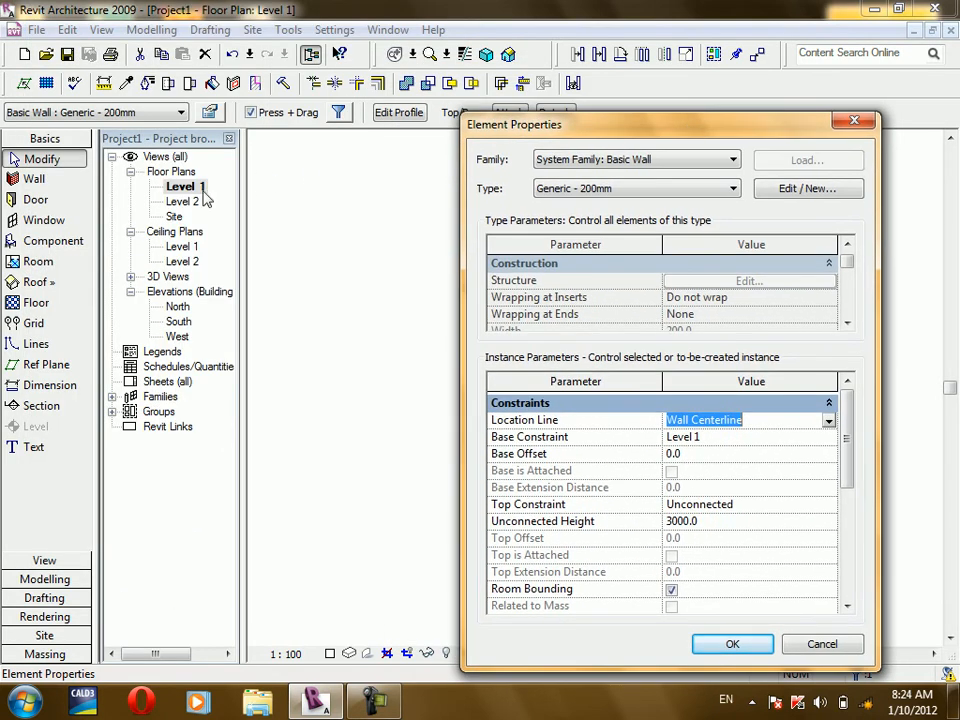
{"action": "left_click_drag", "start_coordinate": [480, 122], "coordinate": [128, 7]}
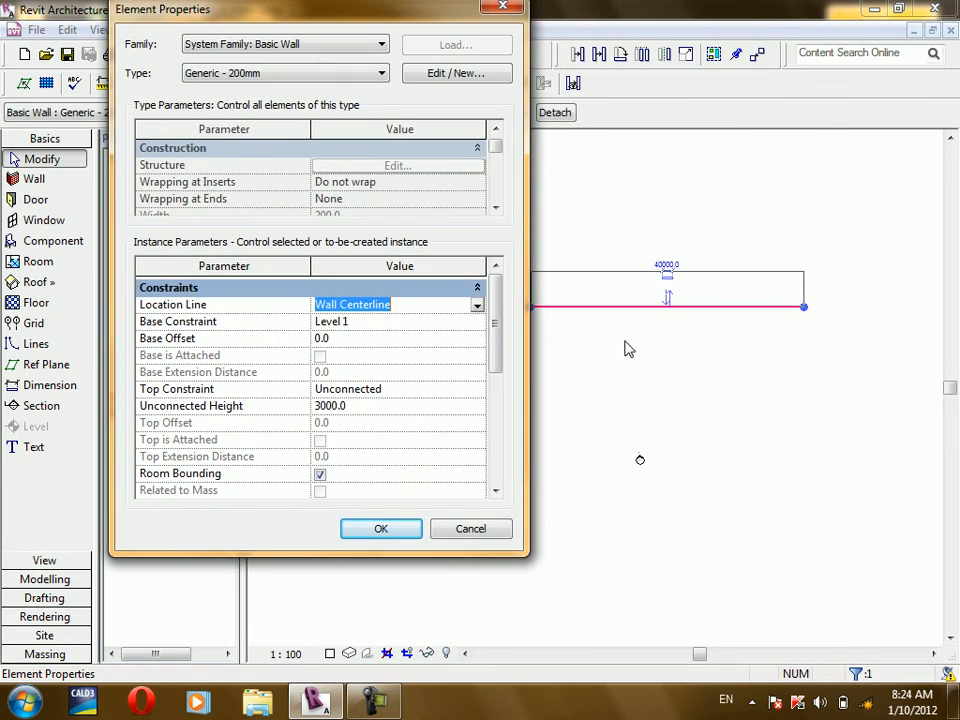
Set the wall's Base Constraint to Level 2, apply the change and clear the selection.
{"action": "left_click", "coordinate": [441, 325]}
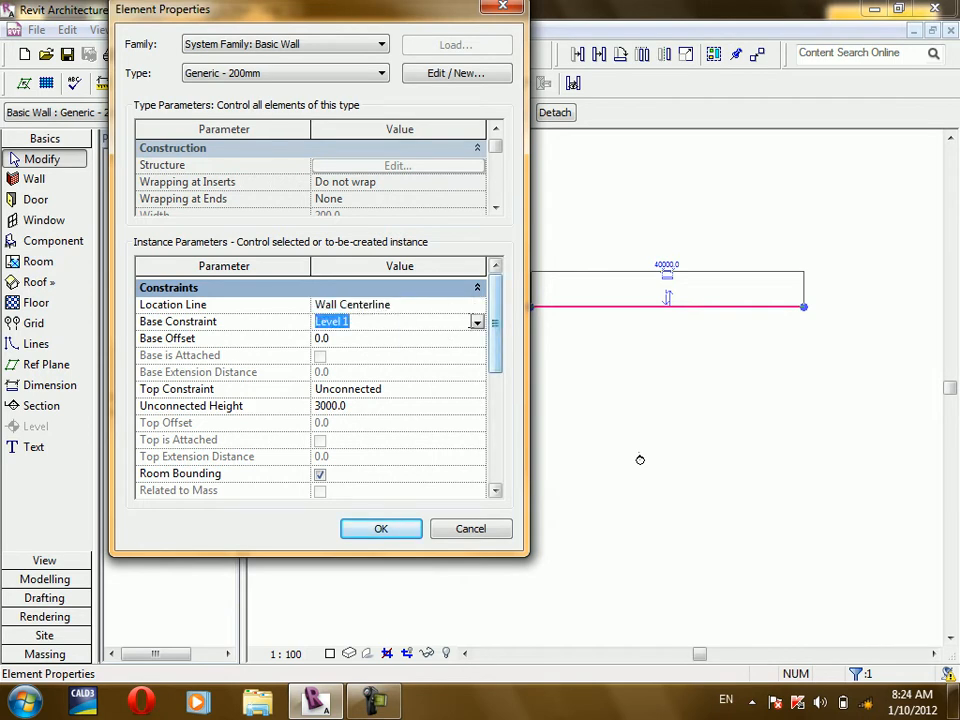
{"action": "left_click", "coordinate": [476, 322]}
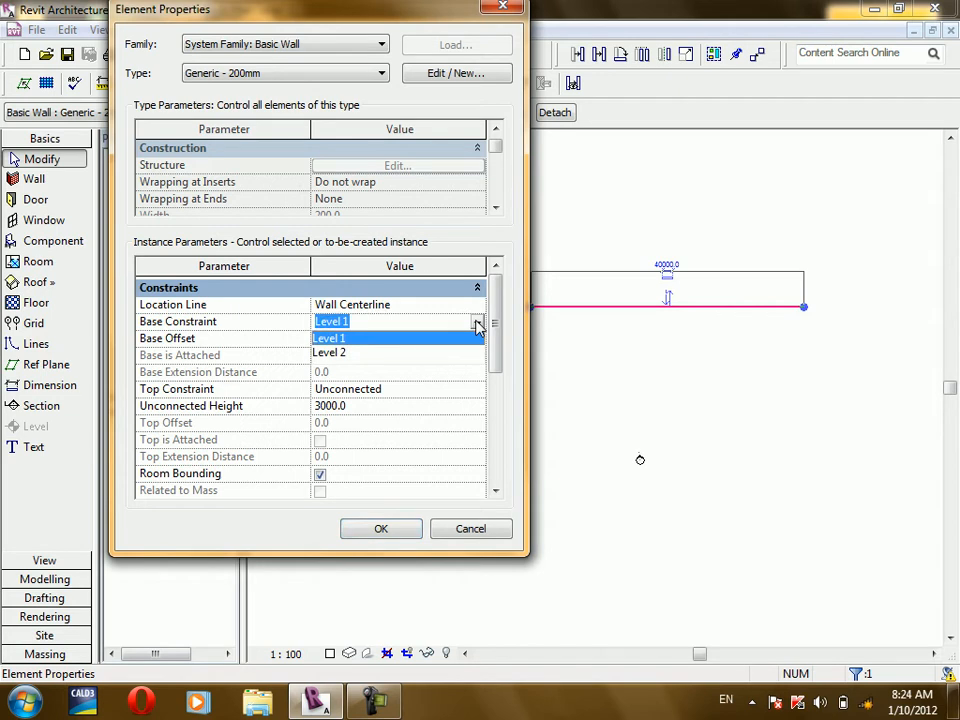
{"action": "left_click", "coordinate": [340, 355]}
{"action": "left_click_drag", "start_coordinate": [240, 9], "coordinate": [531, 32]}
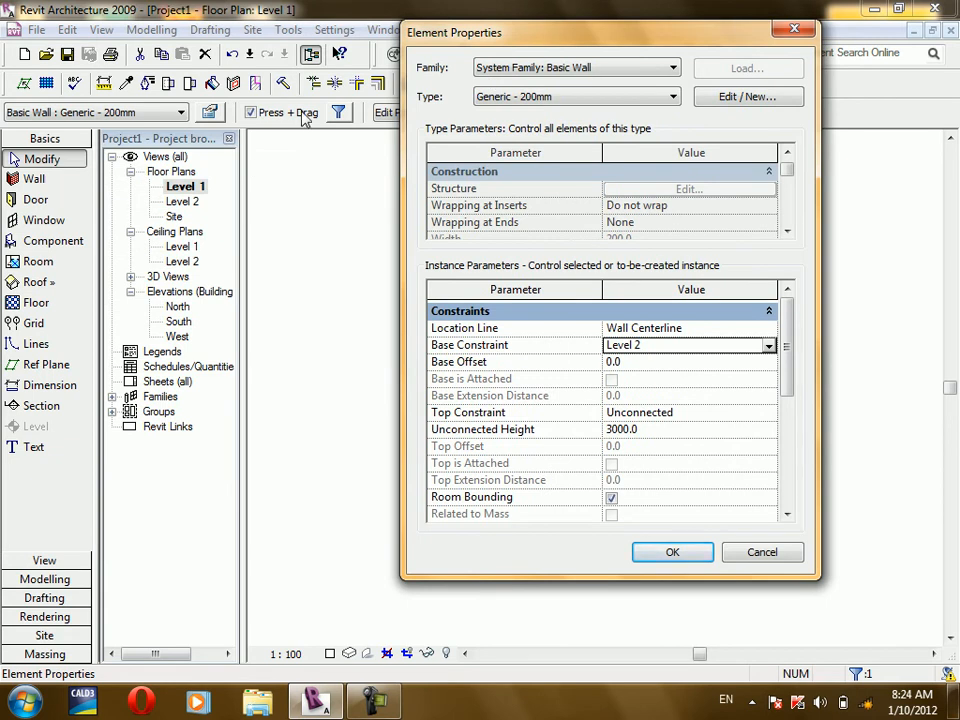
{"action": "left_click", "coordinate": [767, 346]}
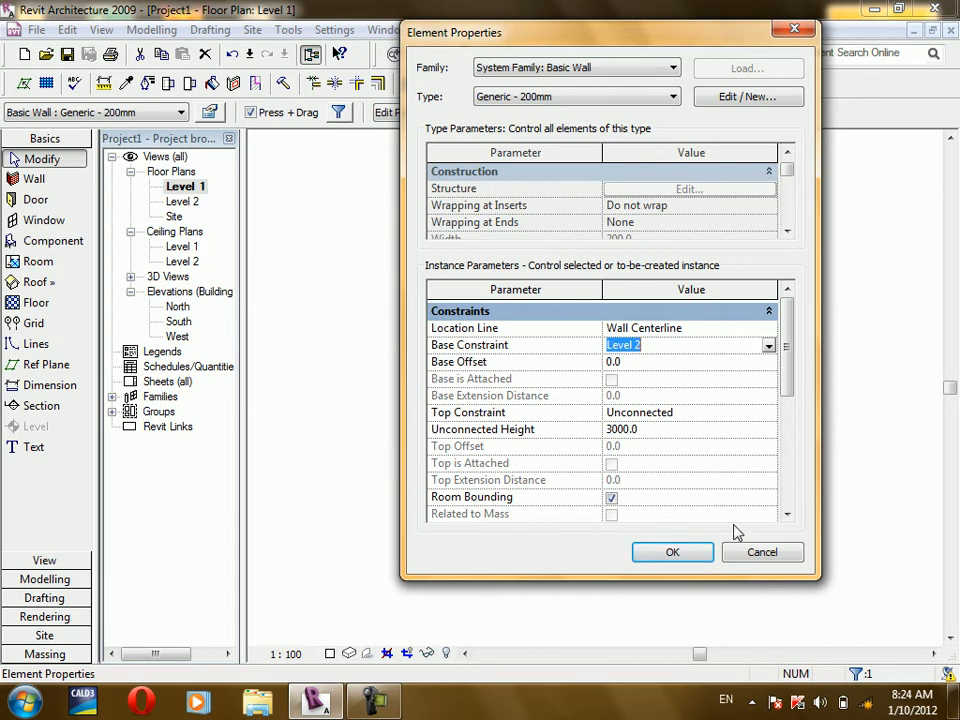
{"action": "left_click", "coordinate": [673, 552]}
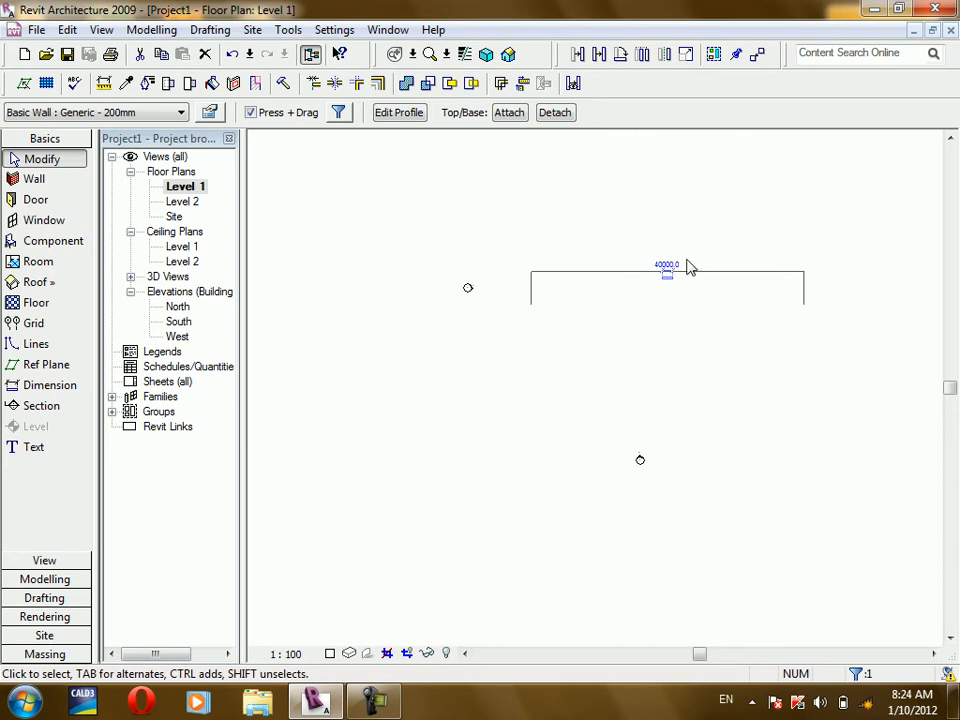
{"action": "key", "text": "Delete"}
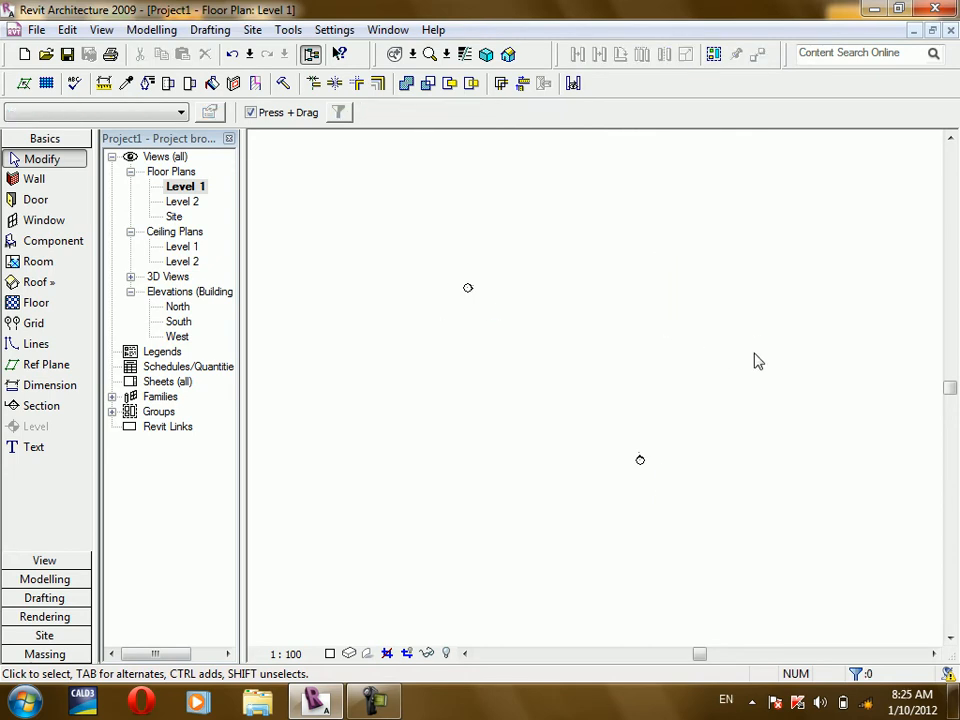
Check the wall in the Level 2 floor plan and the South elevation, and review its constraints in the element properties.
{"action": "double_click", "coordinate": [176, 203]}
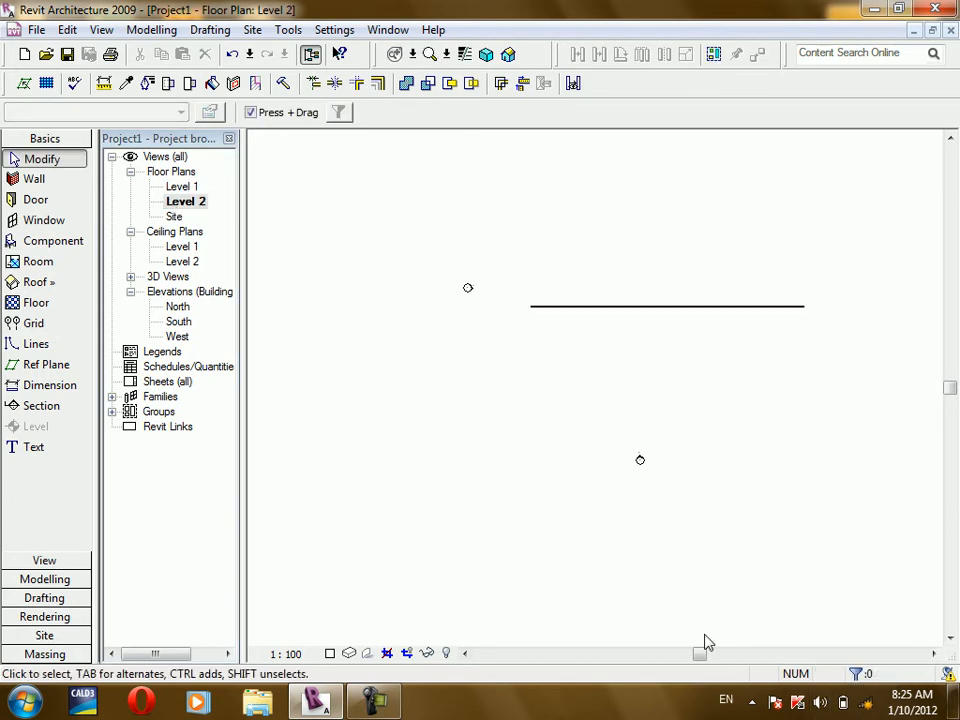
{"action": "mouse_move", "coordinate": [679, 431]}
{"action": "left_mouse_down"}
{"action": "mouse_move", "coordinate": [585, 505]}
{"action": "mouse_move", "coordinate": [580, 498]}
{"action": "left_mouse_up"}
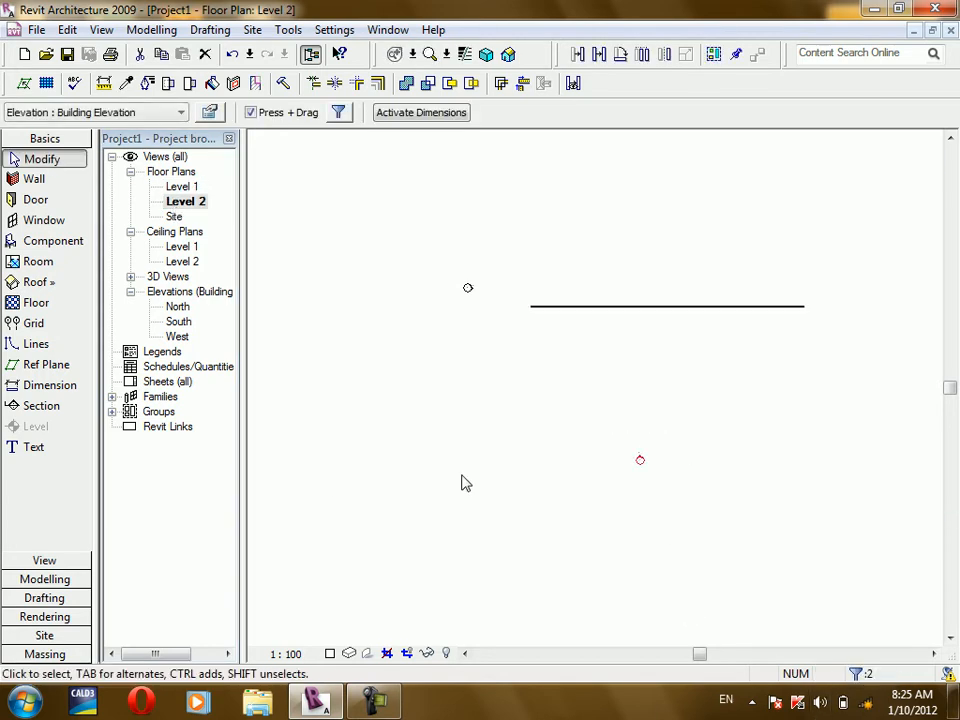
{"action": "double_click", "coordinate": [179, 322]}
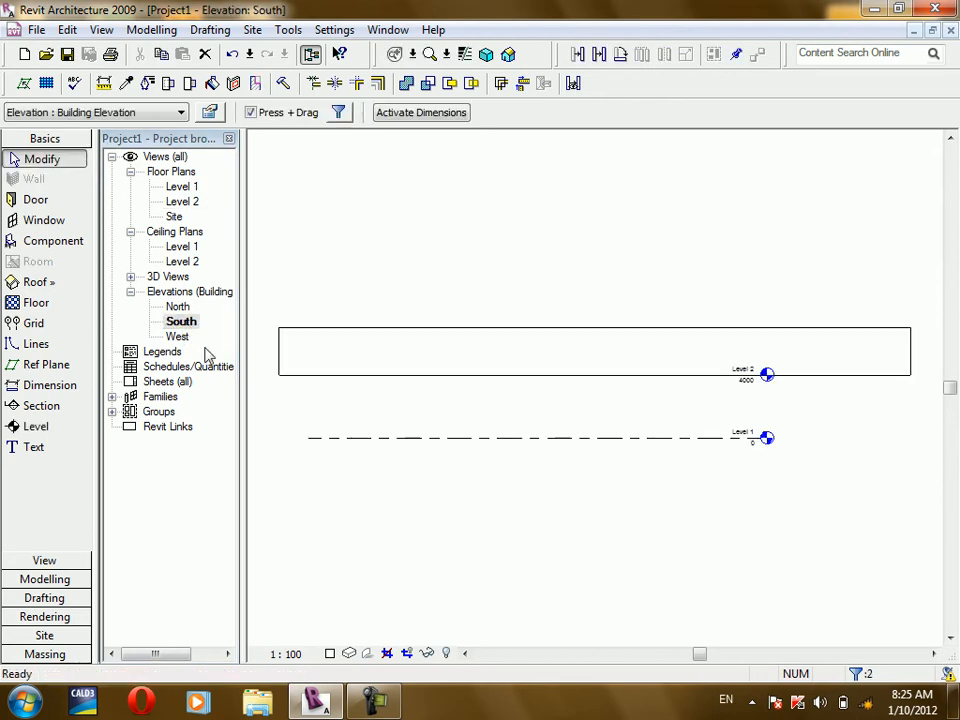
{"action": "left_click", "coordinate": [583, 378]}
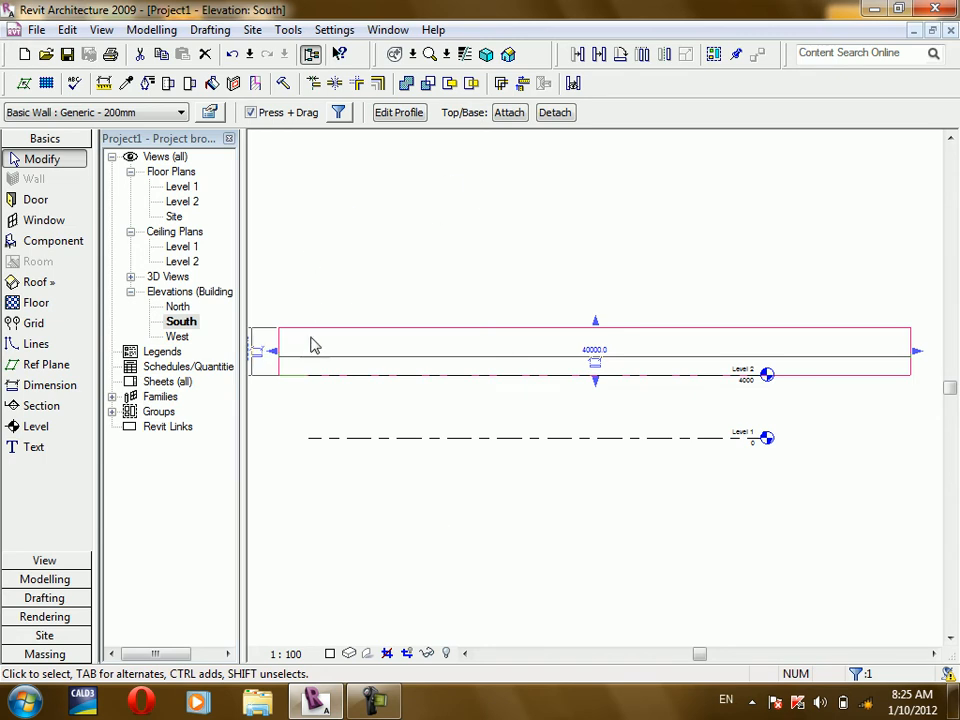
{"action": "left_click", "coordinate": [210, 113]}
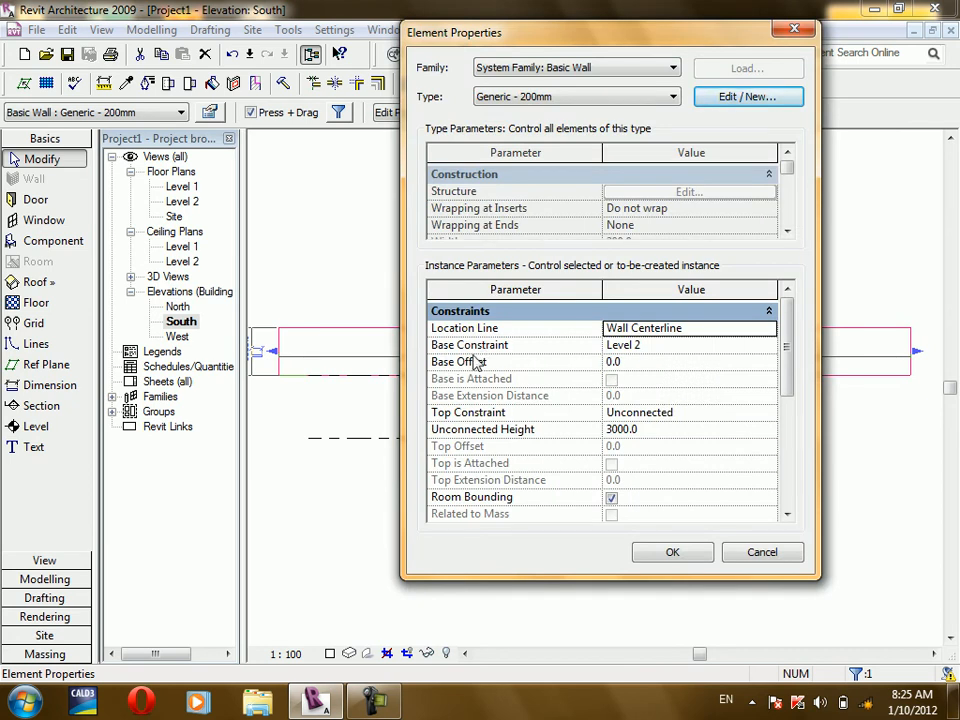
{"action": "left_click", "coordinate": [762, 553]}
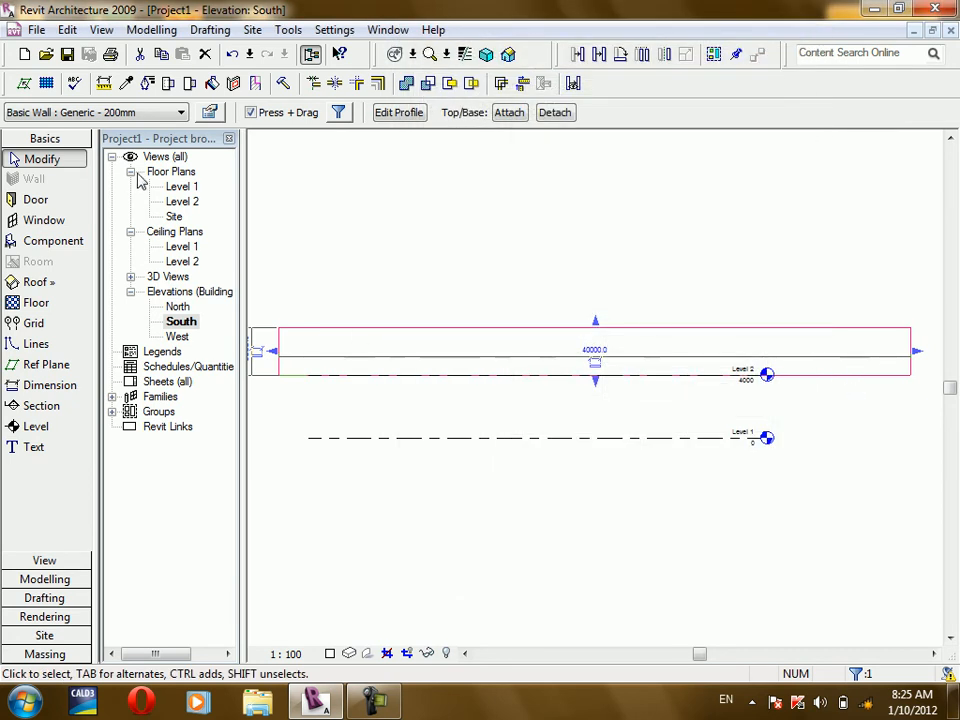
Set the wall's Base Constraint back to Level 1, apply the change and clear the selection.
{"action": "left_click", "coordinate": [210, 112]}
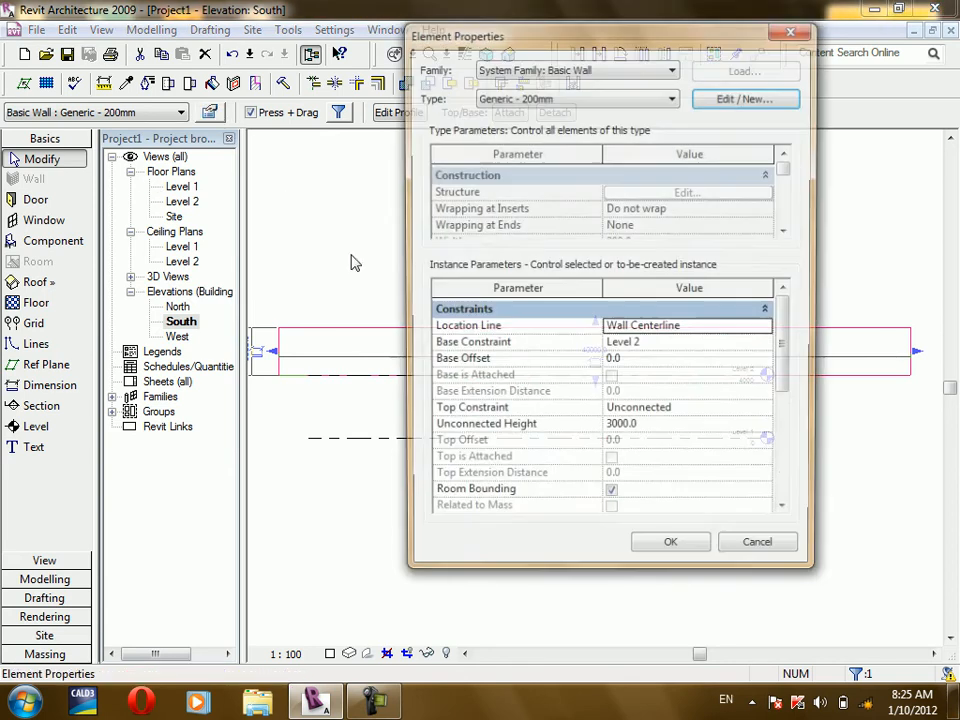
{"action": "left_click", "coordinate": [655, 346]}
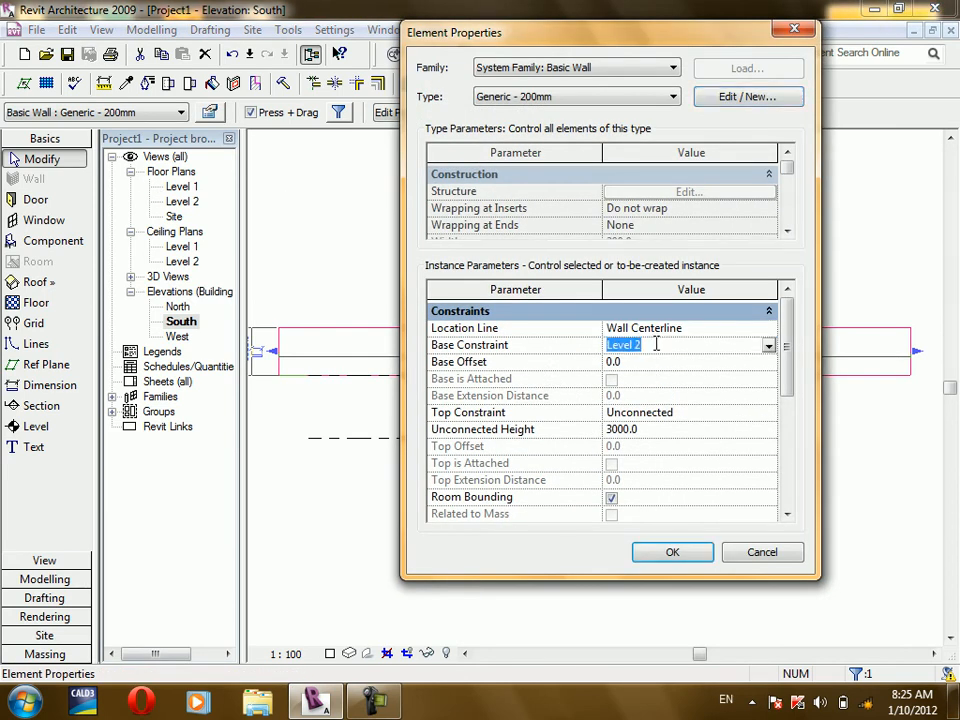
{"action": "left_click", "coordinate": [769, 346]}
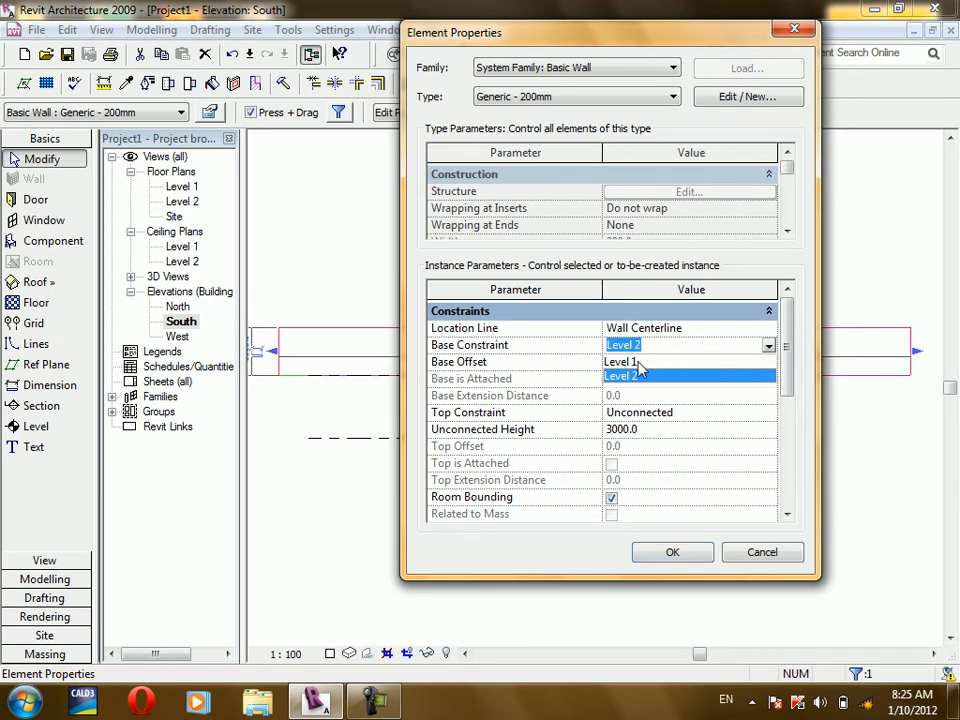
{"action": "left_click", "coordinate": [626, 363]}
{"action": "left_click", "coordinate": [672, 552]}
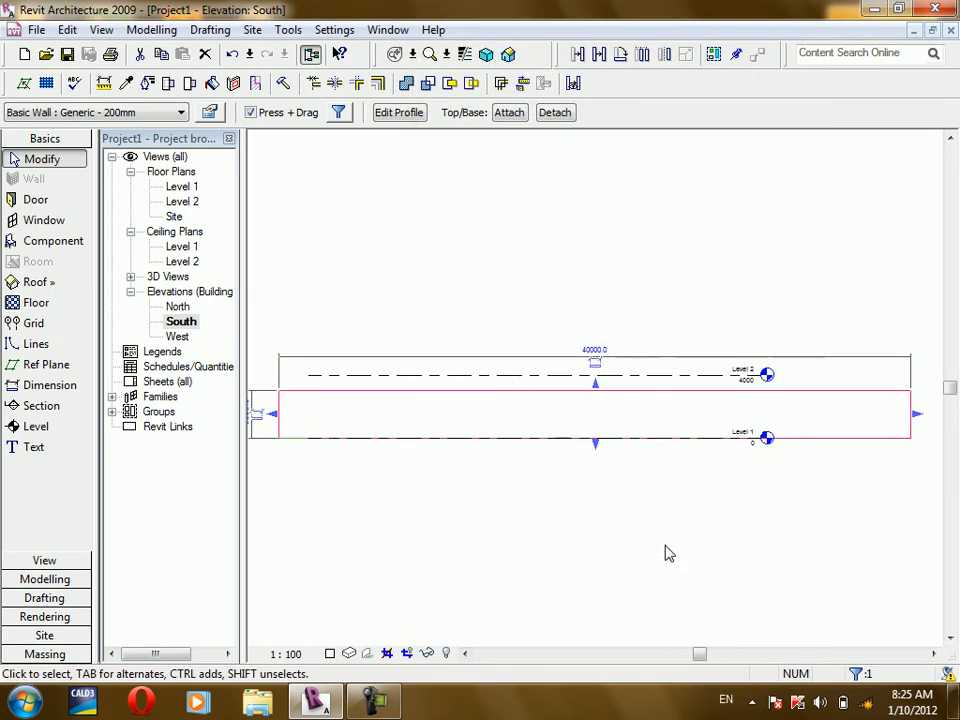
{"action": "left_click", "coordinate": [699, 543]}
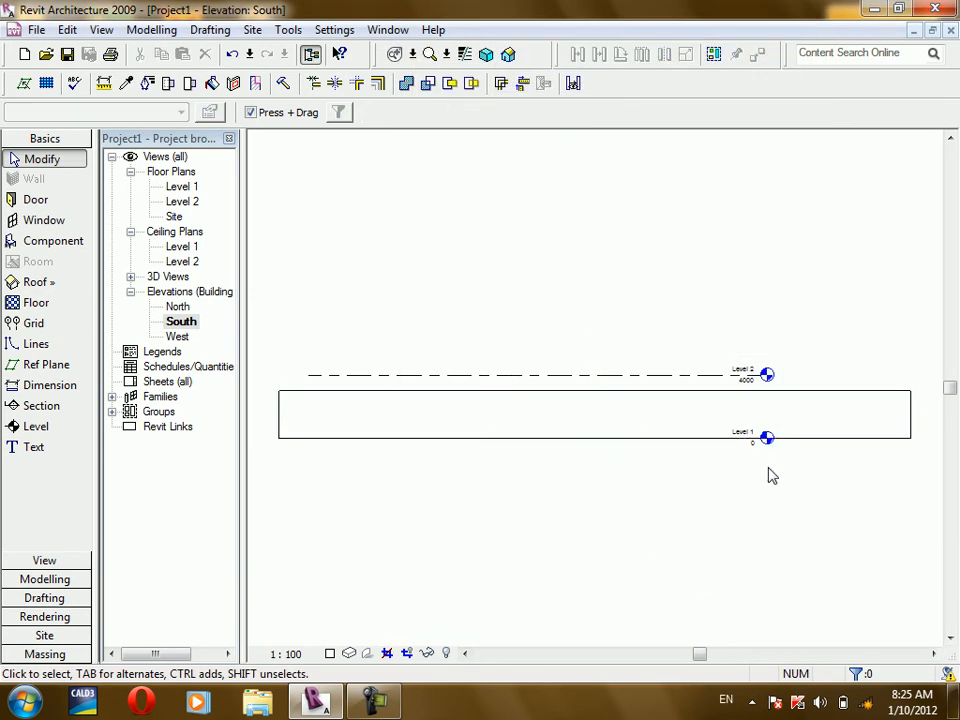
{"action": "scroll", "coordinate": [931, 426], "scroll_direction": "up", "scroll_amount": 1}
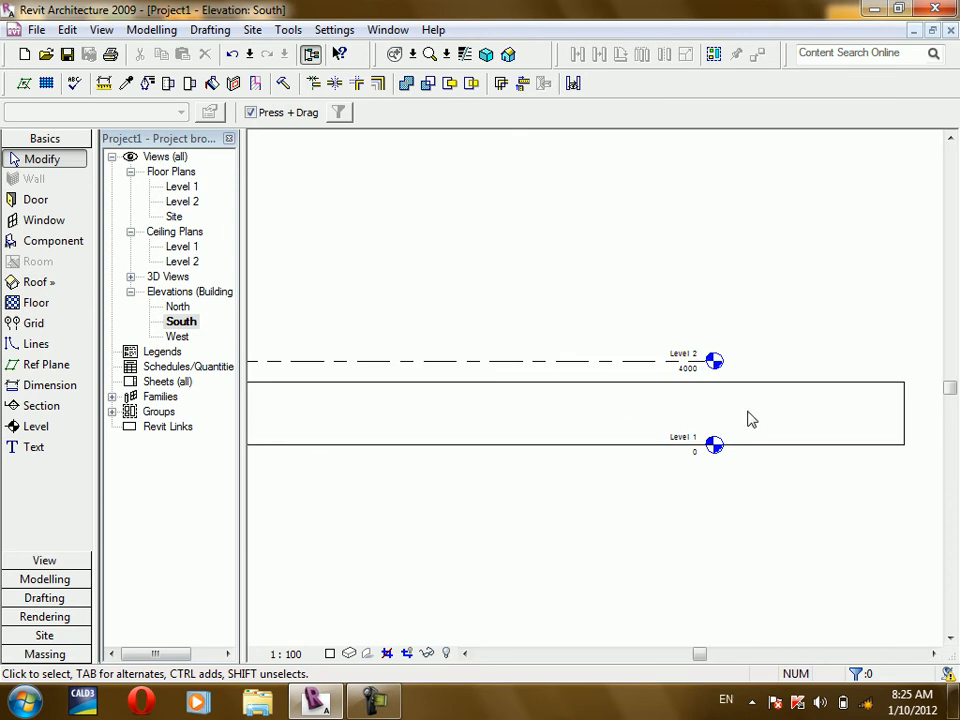
{"action": "scroll", "coordinate": [774, 386], "scroll_direction": "down", "scroll_amount": 2}
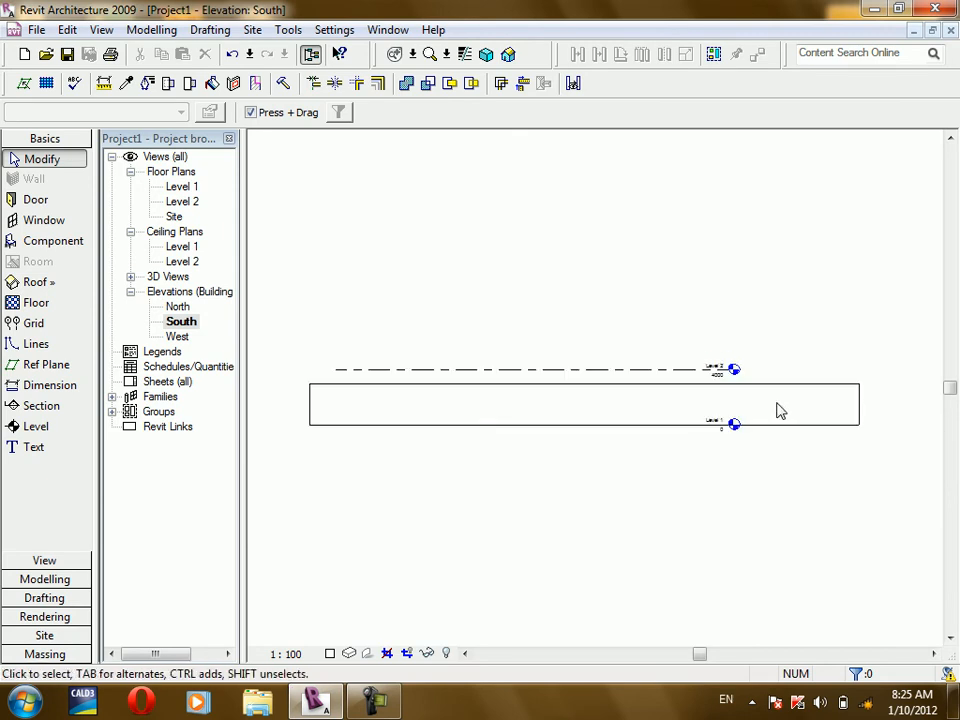
Give the wall a Base Offset of 300 from Level 1 and compare its base with the level line.
{"action": "left_click", "coordinate": [422, 398]}
{"action": "left_click", "coordinate": [209, 112]}
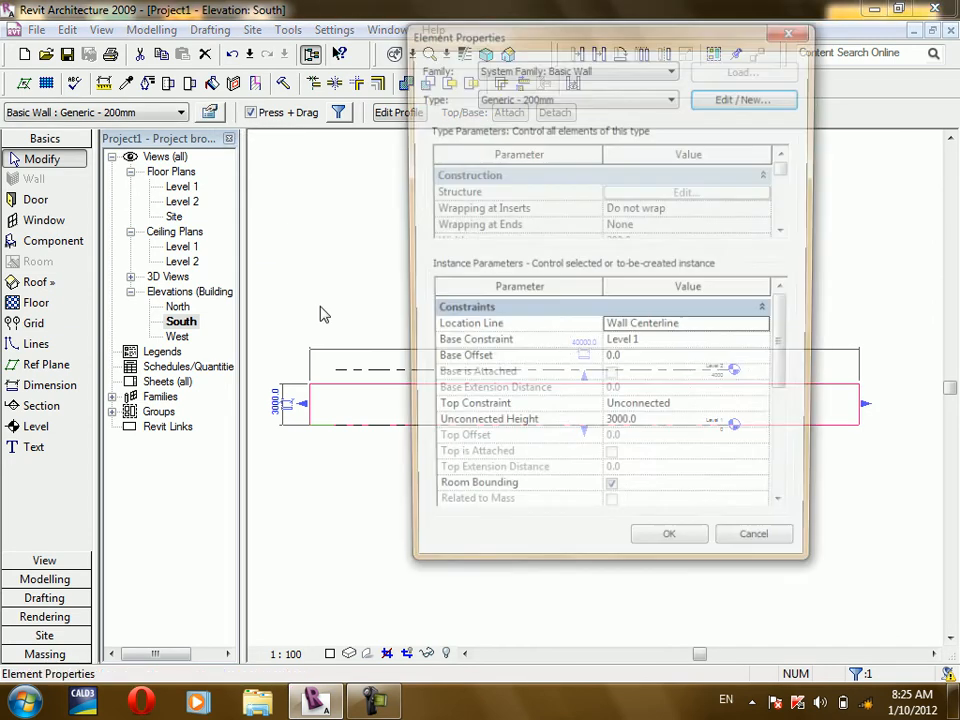
{"action": "left_click_drag", "start_coordinate": [585, 40], "coordinate": [268, 18]}
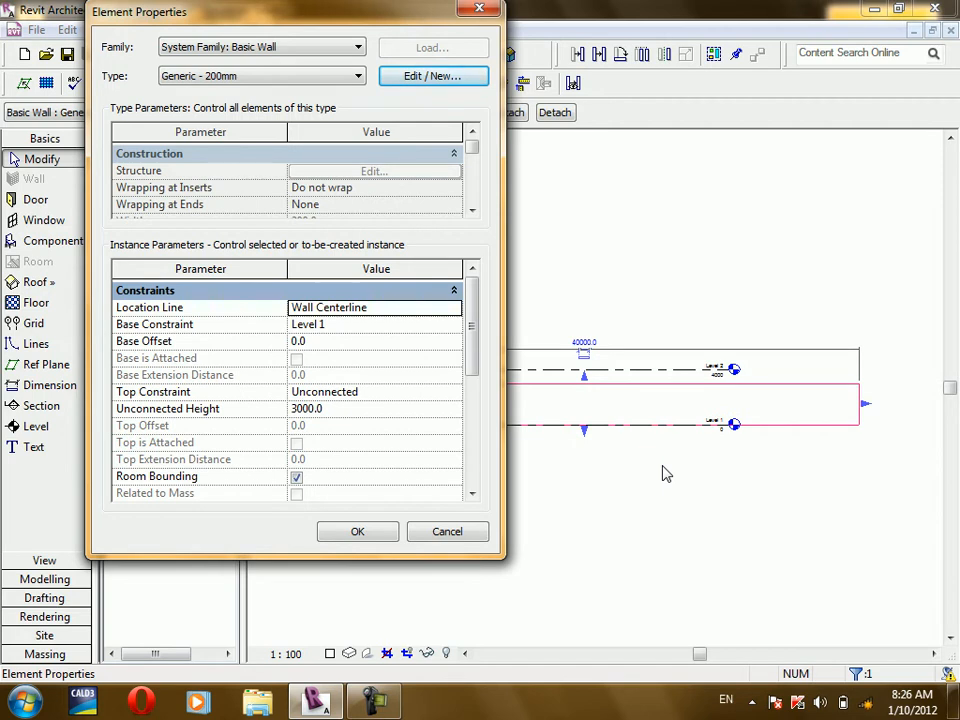
{"action": "left_click", "coordinate": [333, 338]}
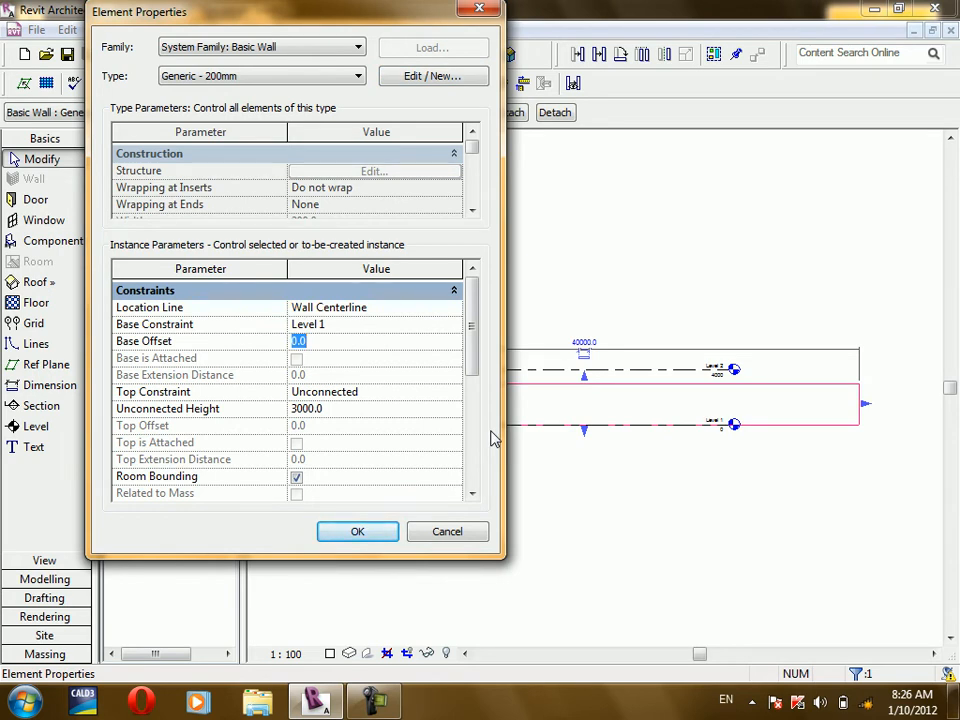
{"action": "type", "text": "30"}
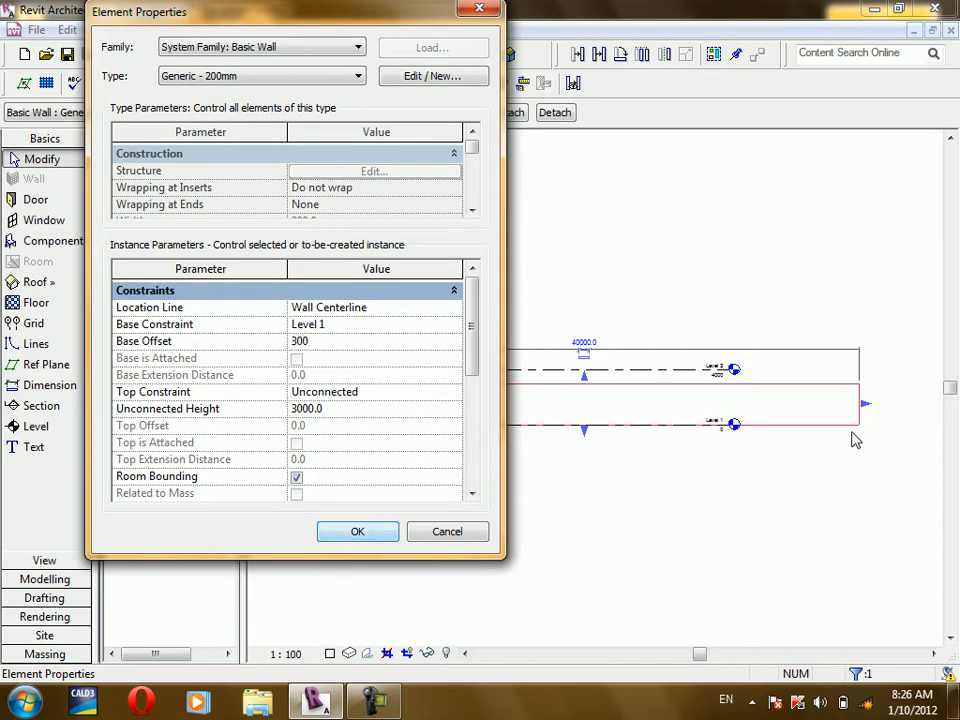
{"action": "left_click", "coordinate": [360, 532]}
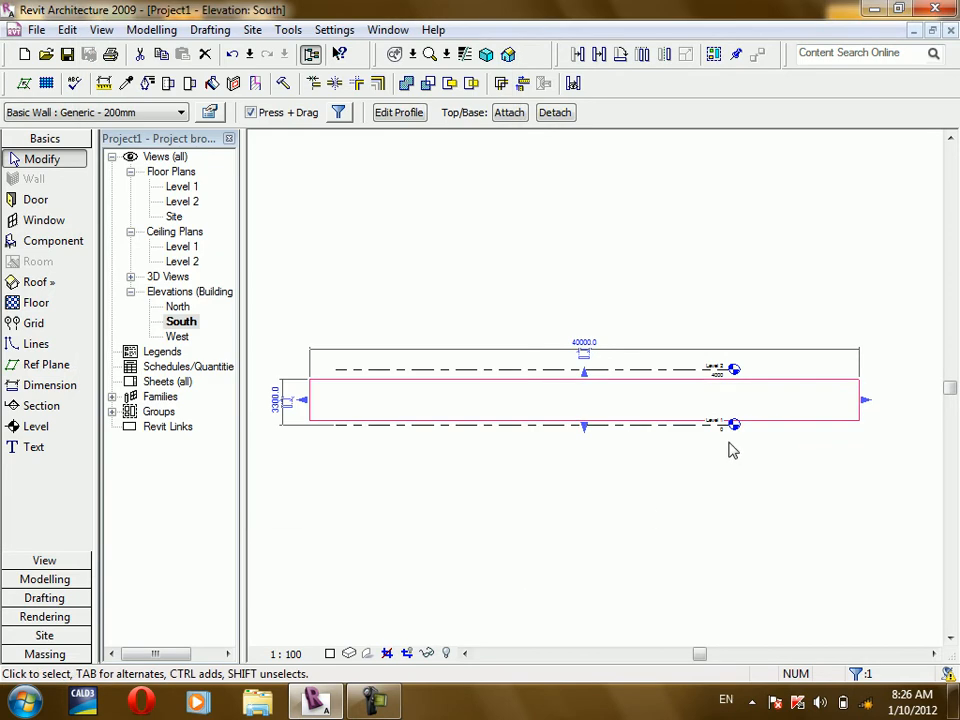
{"action": "scroll", "coordinate": [670, 424], "scroll_direction": "up", "scroll_amount": 5}
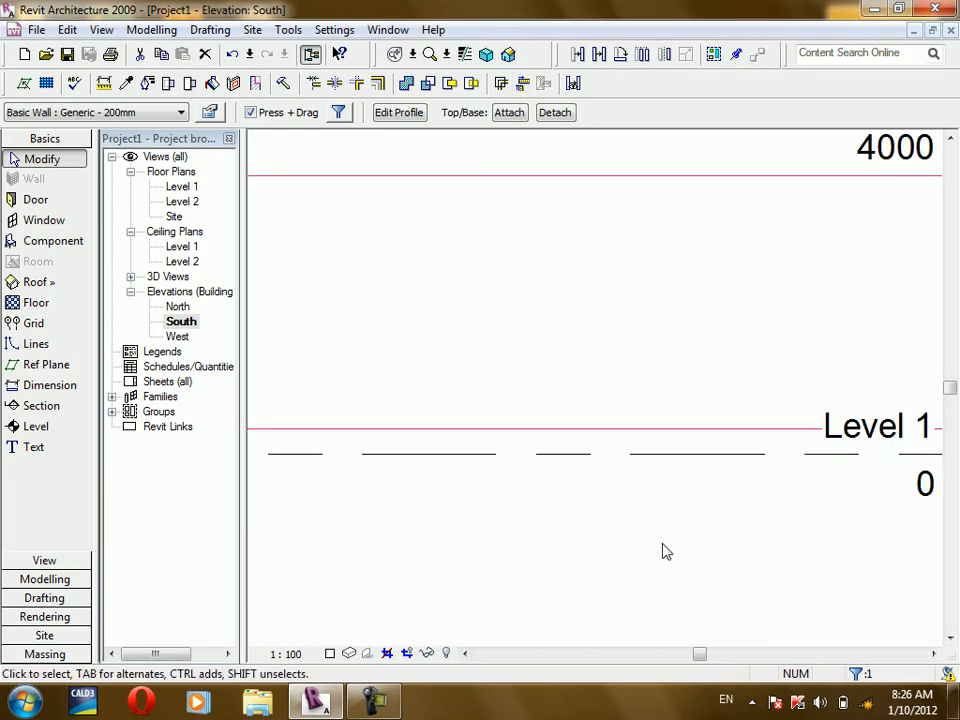
{"action": "scroll", "coordinate": [608, 368], "scroll_direction": "down", "scroll_amount": 4}
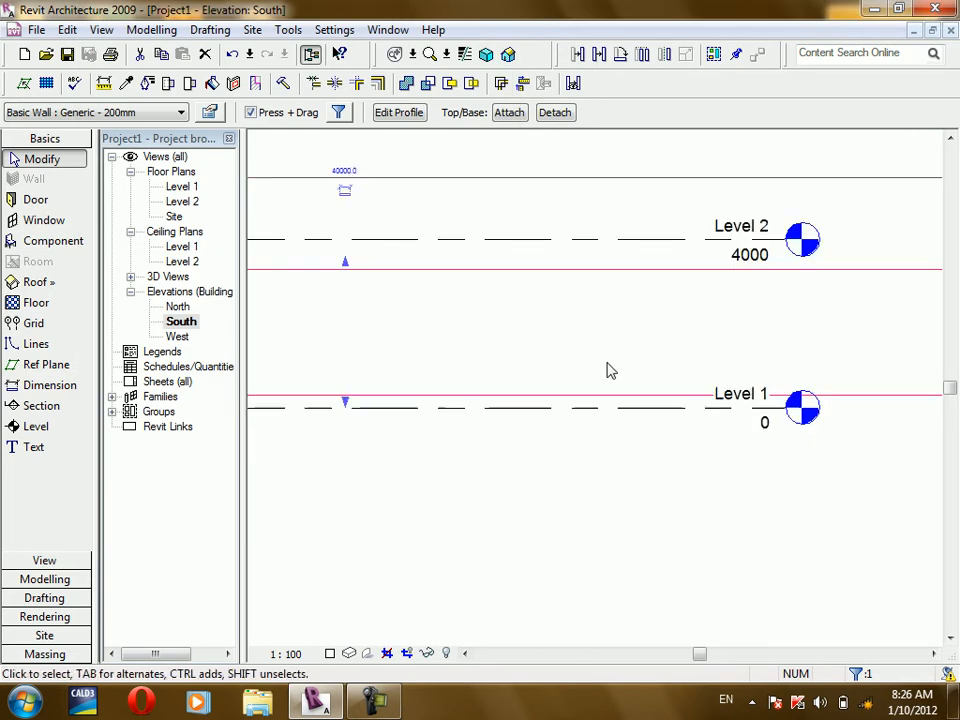
Set the wall's Base Offset to 600 and apply it, keeping the South elevation in view.
{"action": "left_click", "coordinate": [209, 112]}
{"action": "left_click", "coordinate": [388, 324]}
{"action": "left_click", "coordinate": [332, 340]}
{"action": "type", "text": "6"}
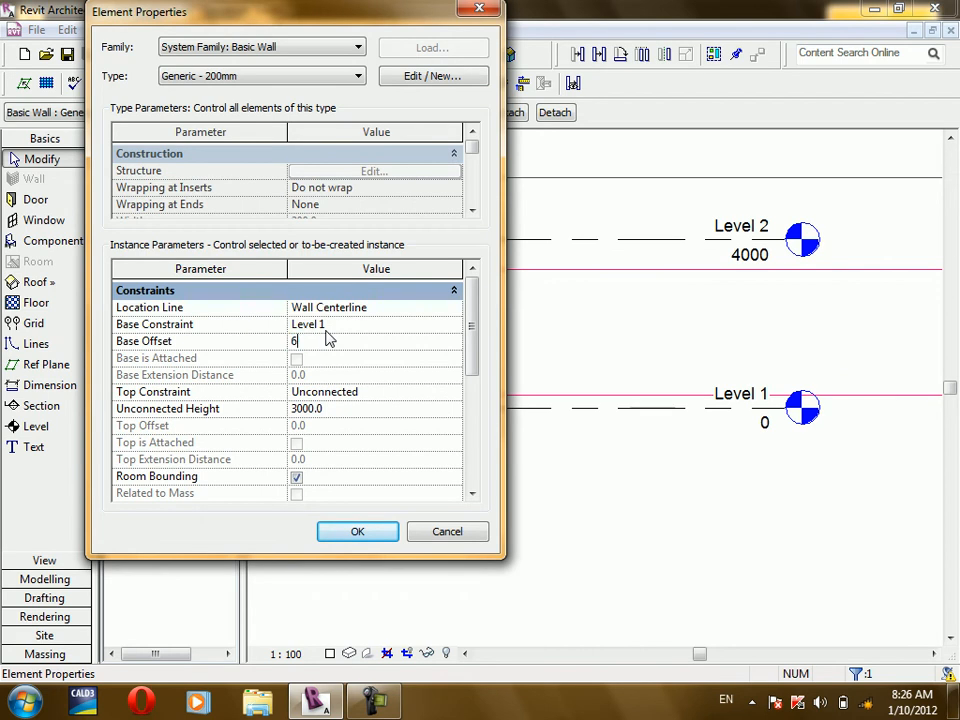
{"action": "type", "text": "00"}
{"action": "left_click", "coordinate": [378, 535]}
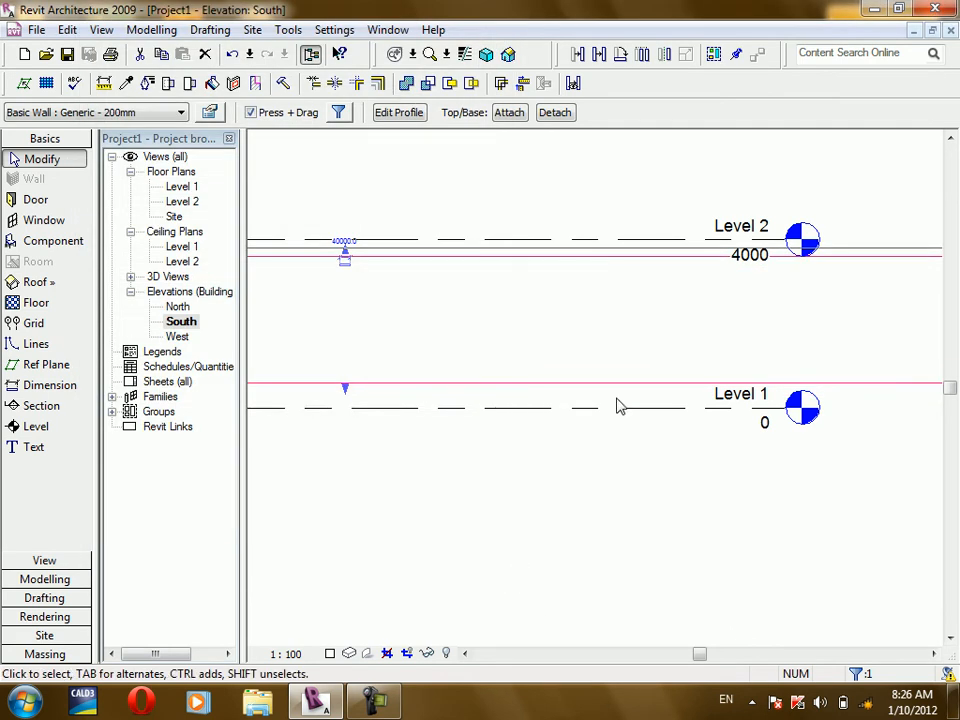
{"action": "scroll", "coordinate": [604, 435], "scroll_direction": "down", "scroll_amount": 2}
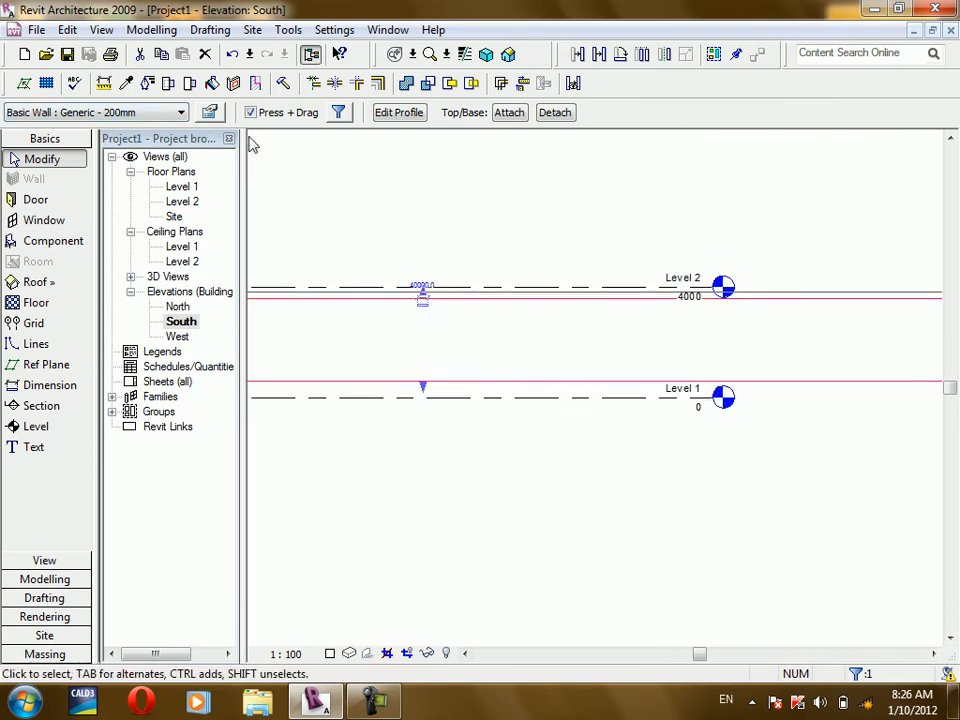
Review the wall's constraints in its element properties and examine the Wall tool's Height options in the Level 1 floor plan.
{"action": "left_click", "coordinate": [211, 112]}
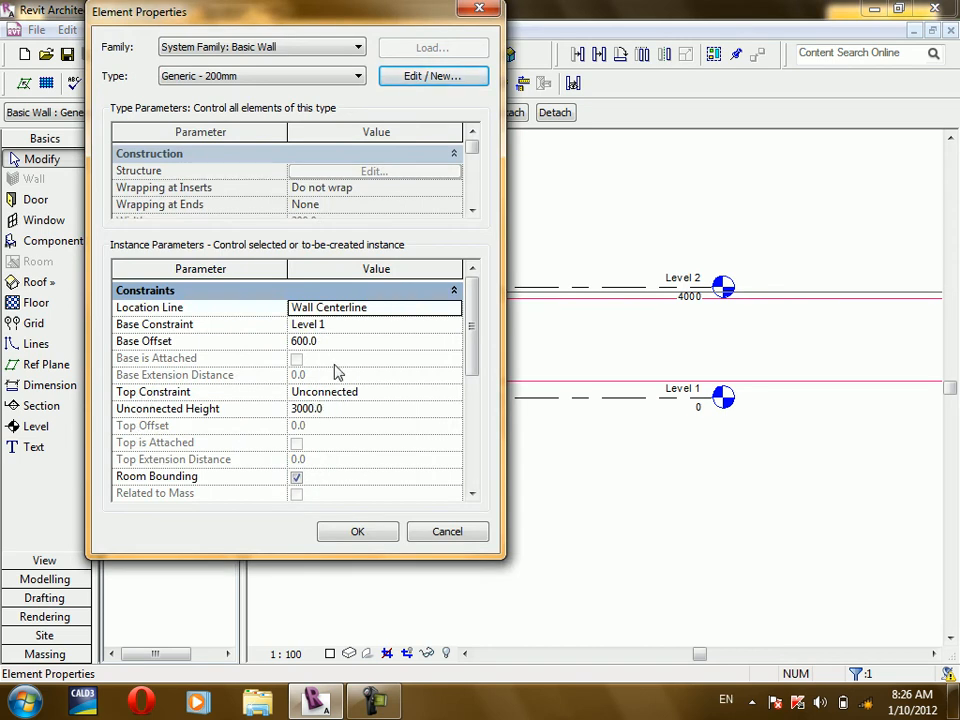
{"action": "left_click_drag", "start_coordinate": [240, 12], "coordinate": [642, 122]}
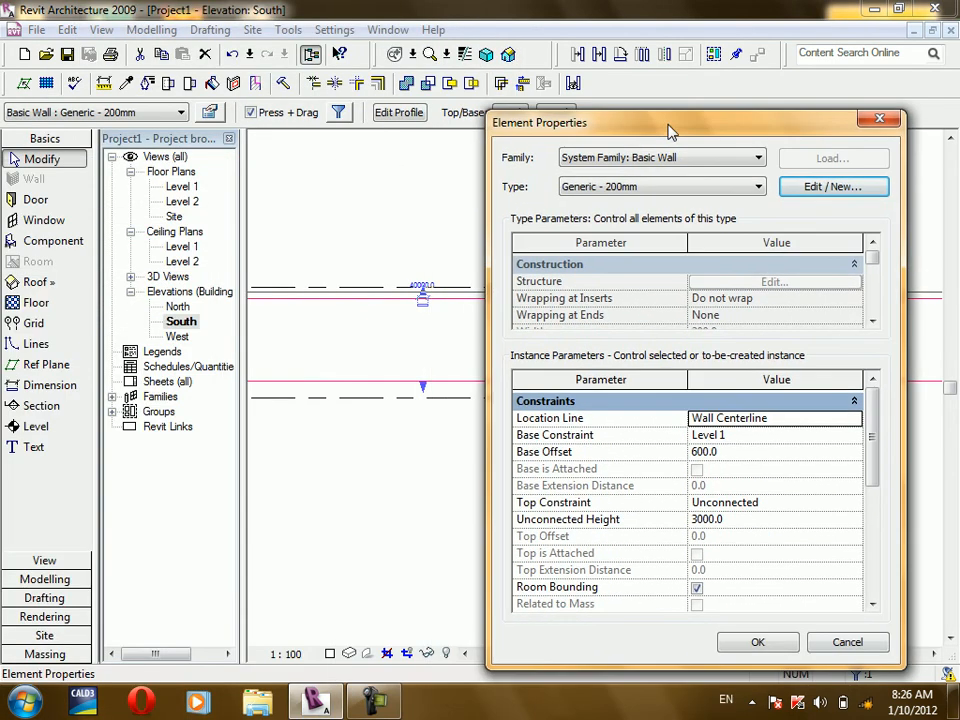
{"action": "left_click", "coordinate": [782, 639]}
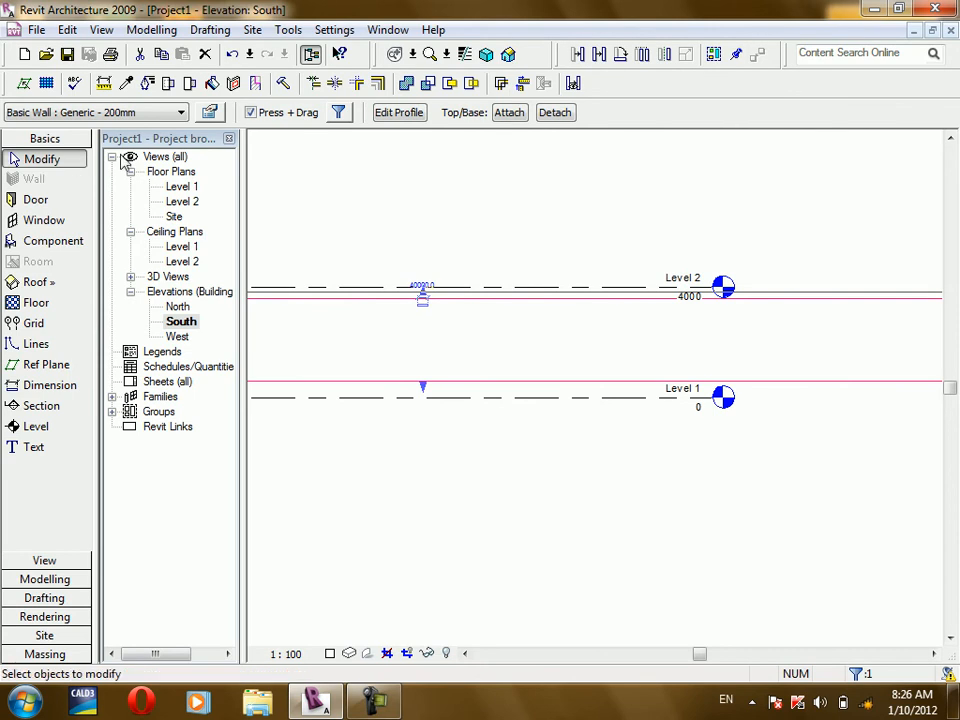
{"action": "double_click", "coordinate": [182, 187]}
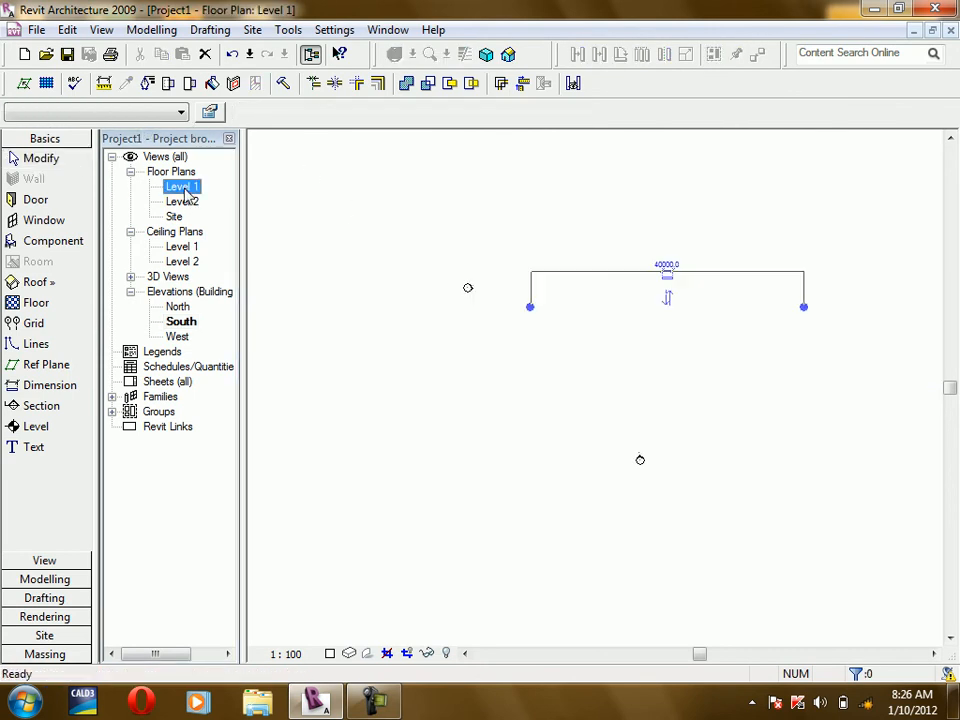
{"action": "left_click", "coordinate": [56, 181]}
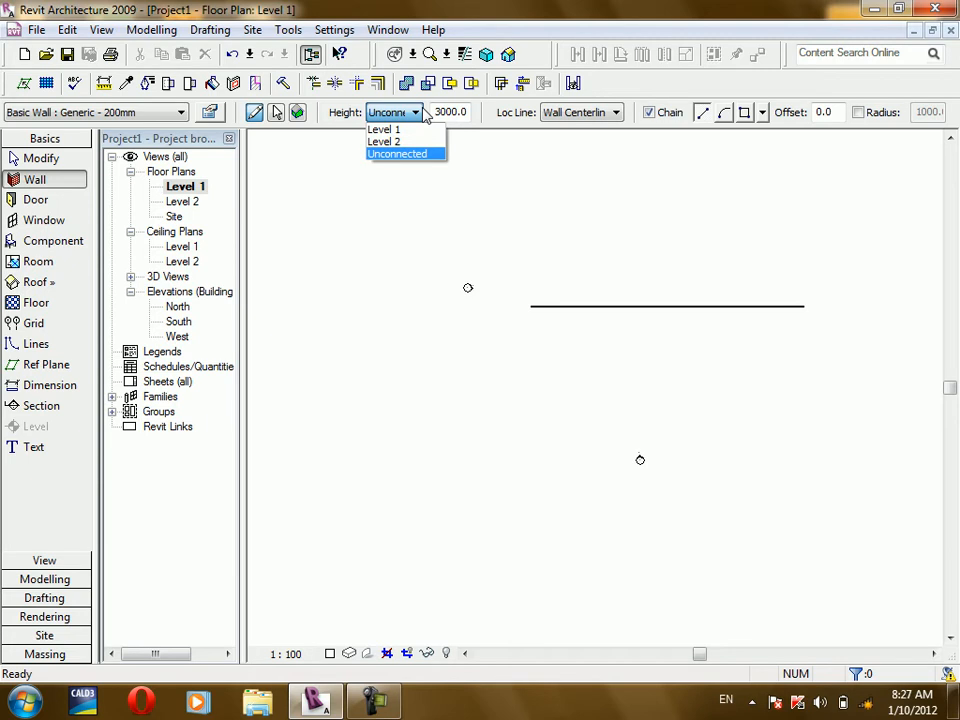
{"action": "left_click", "coordinate": [722, 385]}
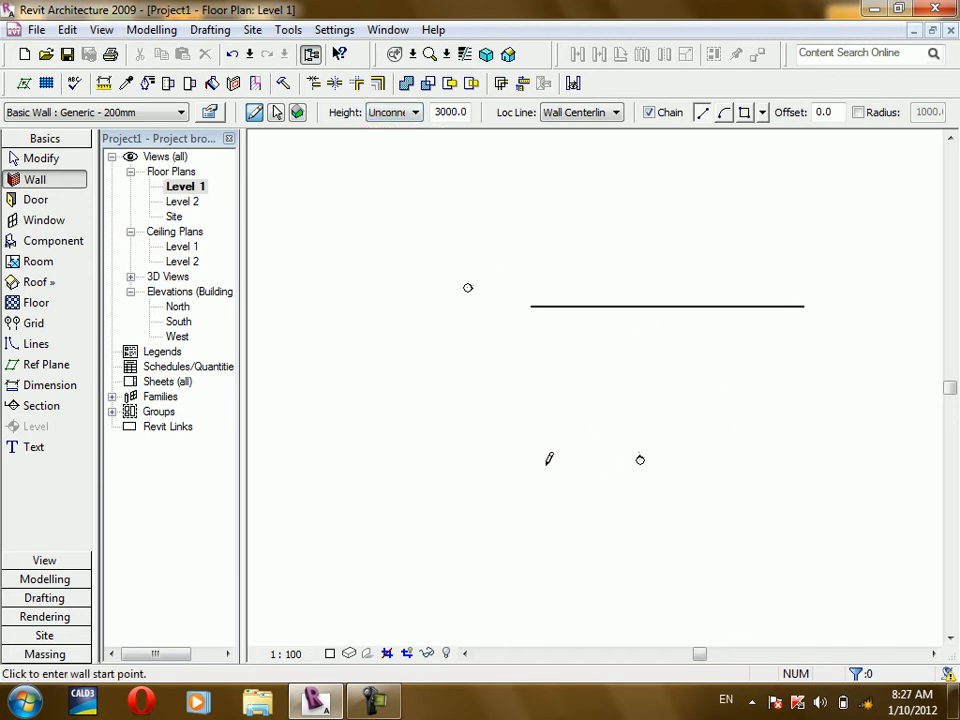
Return to the South elevation and set the wall's Unconnected Height to 6000.
{"action": "double_click", "coordinate": [186, 322]}
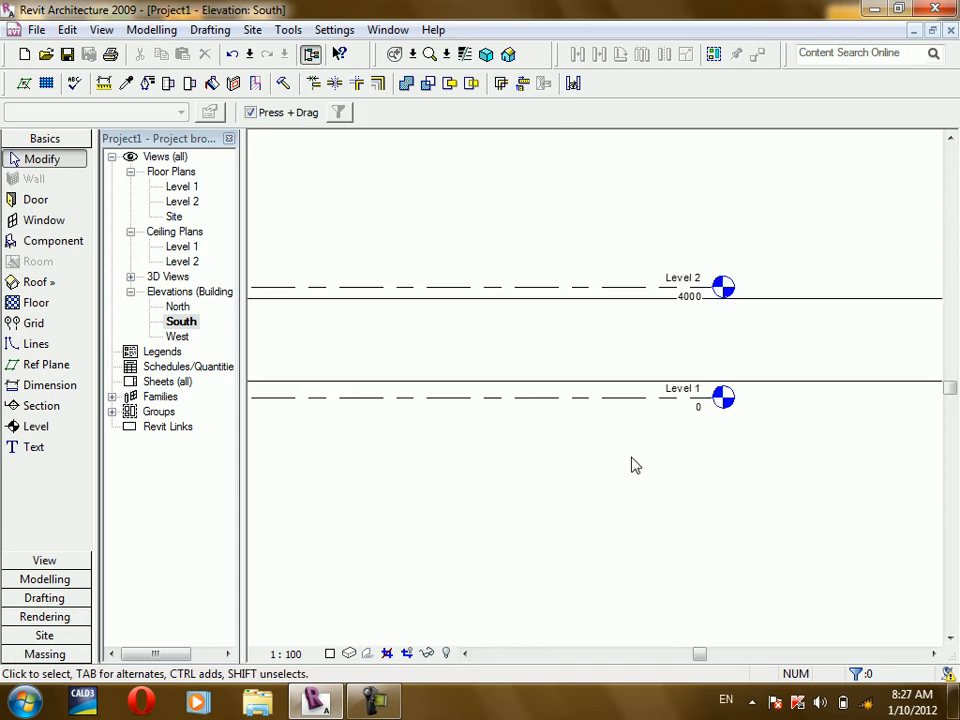
{"action": "scroll", "coordinate": [650, 370], "scroll_direction": "down", "scroll_amount": 2}
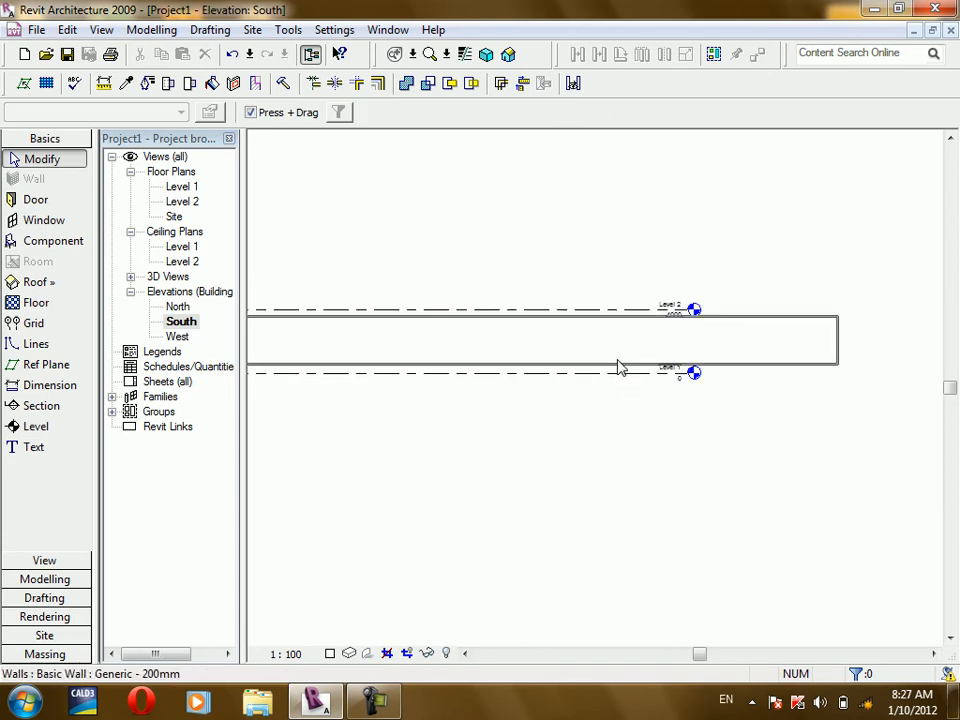
{"action": "left_click", "coordinate": [617, 366]}
{"action": "left_click", "coordinate": [210, 112]}
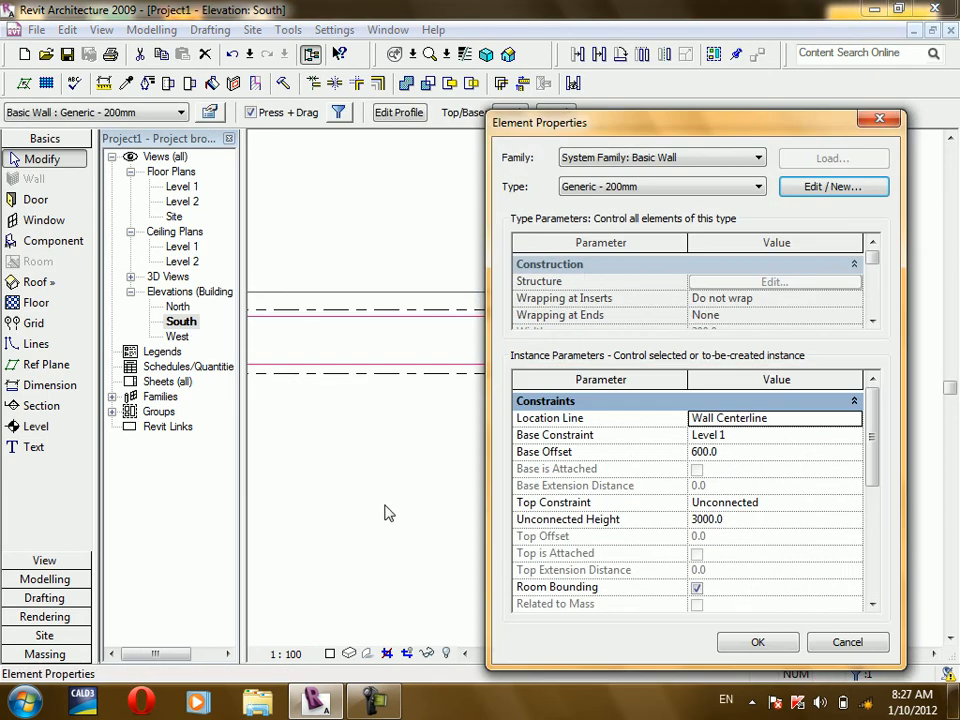
{"action": "left_click_drag", "start_coordinate": [610, 125], "coordinate": [376, 75]}
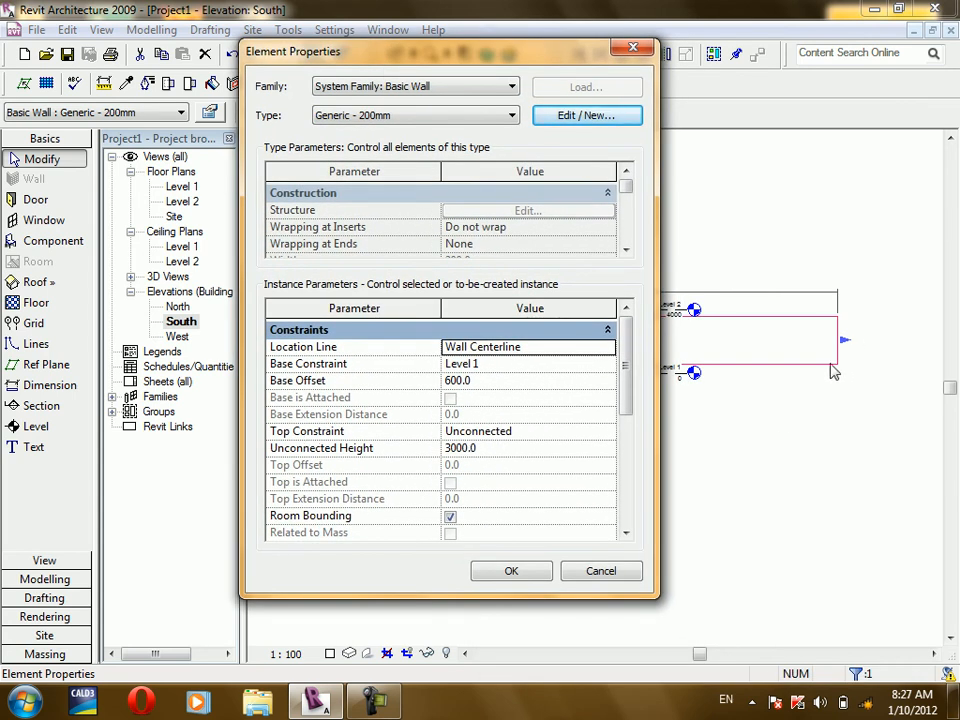
{"action": "left_click", "coordinate": [480, 456]}
{"action": "left_click_drag", "start_coordinate": [482, 450], "coordinate": [410, 459]}
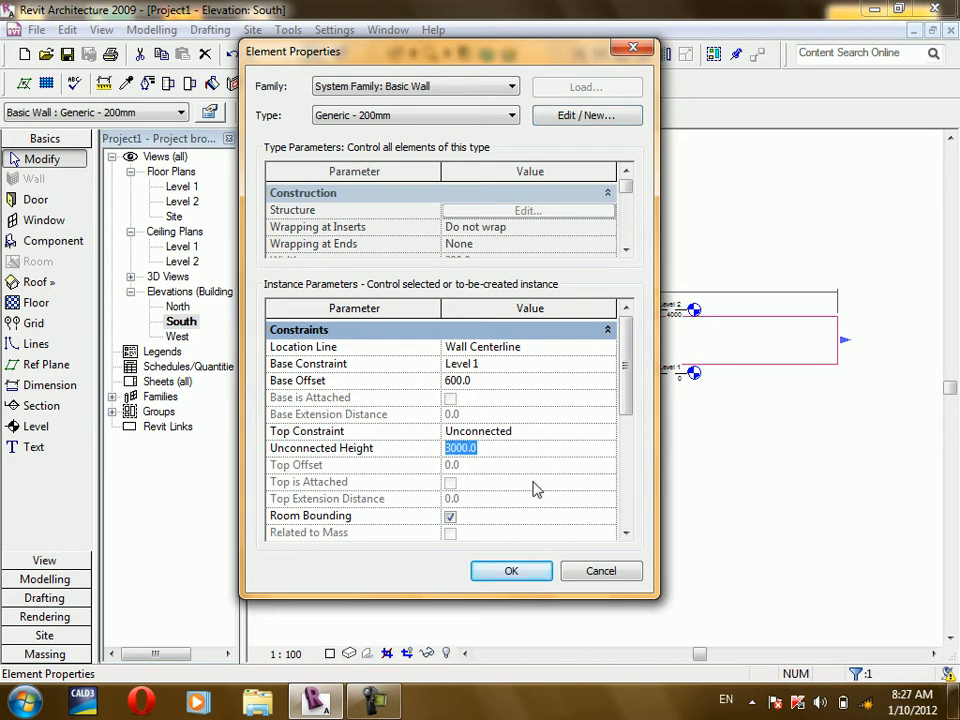
{"action": "type", "text": "600"}
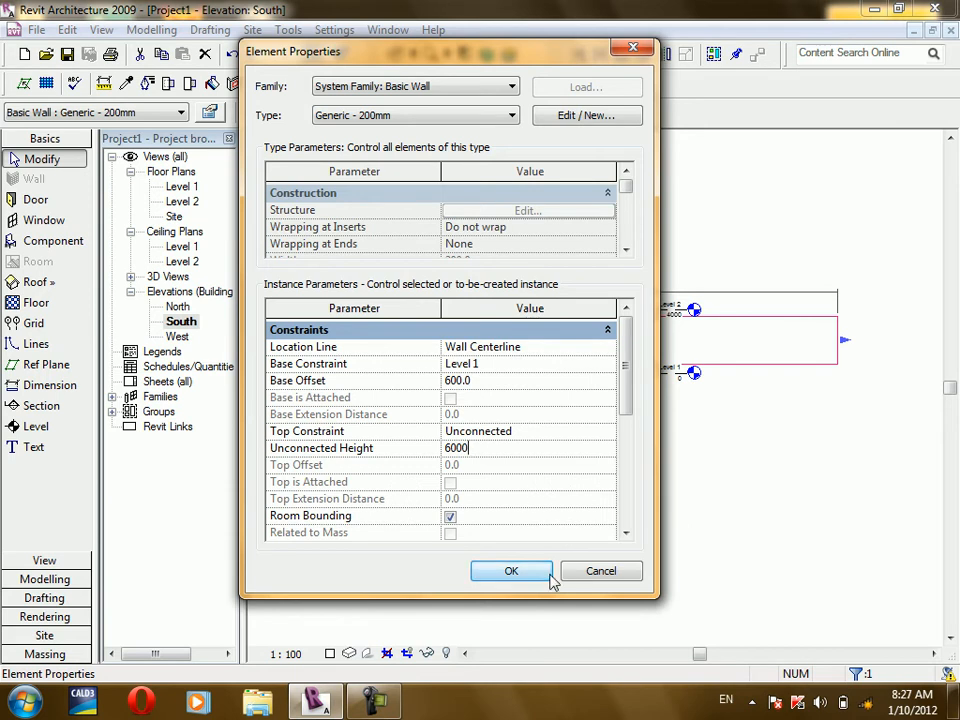
{"action": "left_click", "coordinate": [536, 579]}
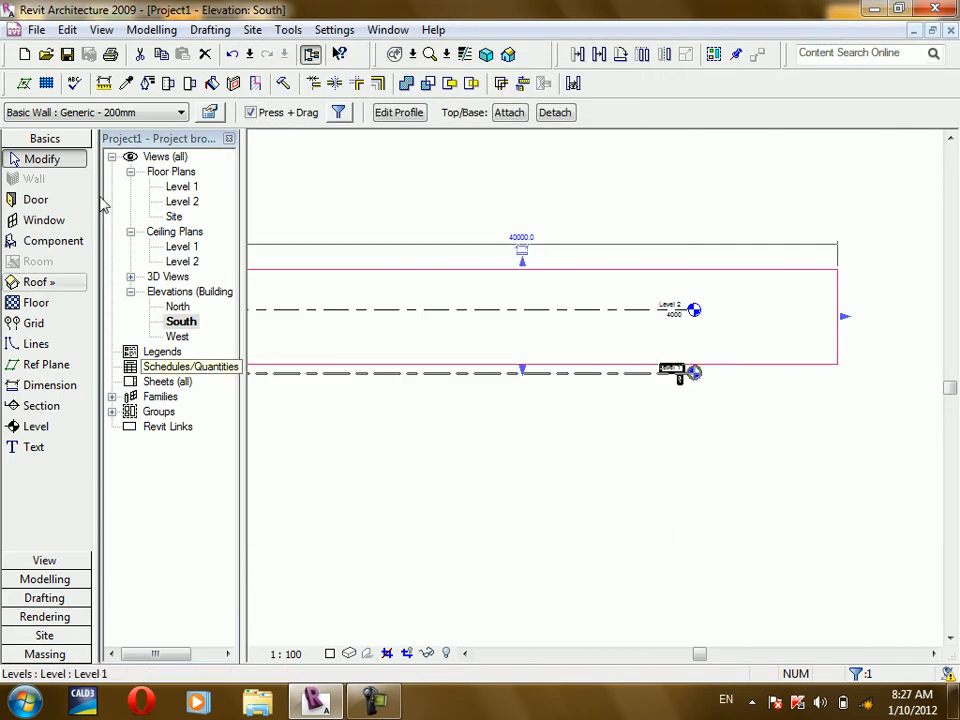
Set the wall's Top Constraint to Up to level: Level 2 and inspect its top edge at that level.
{"action": "left_click", "coordinate": [212, 112]}
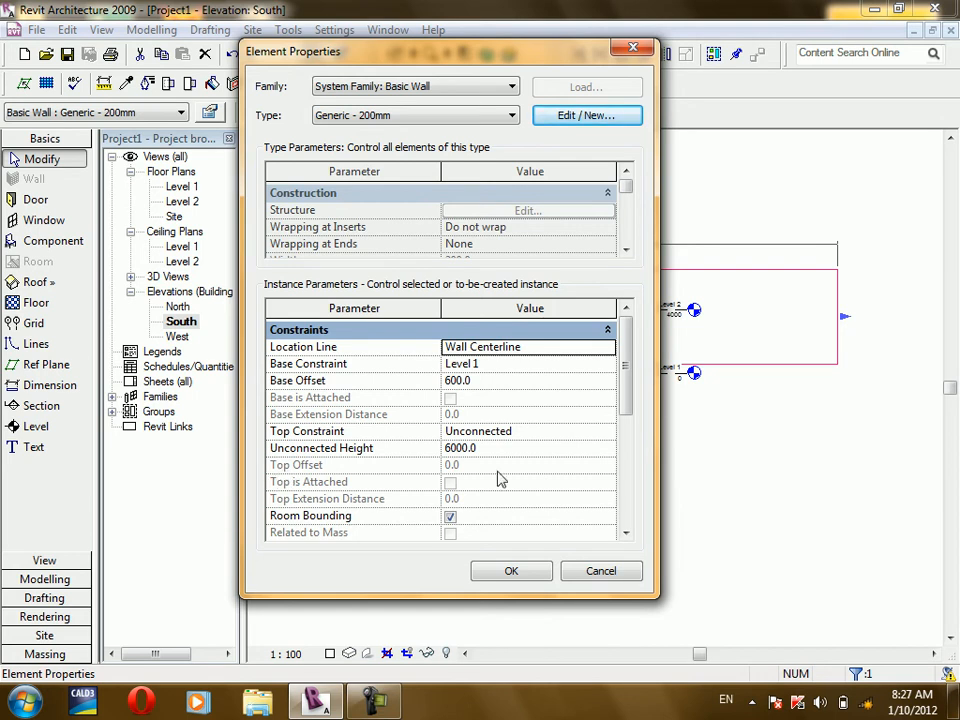
{"action": "left_click", "coordinate": [575, 431]}
{"action": "left_click", "coordinate": [607, 433]}
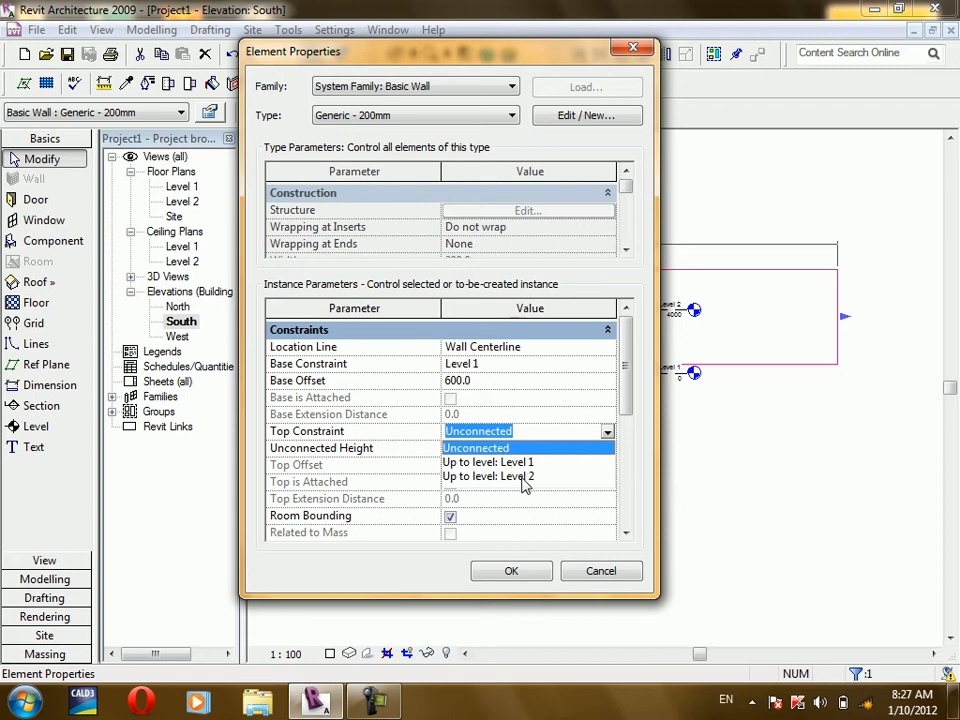
{"action": "left_click", "coordinate": [522, 477]}
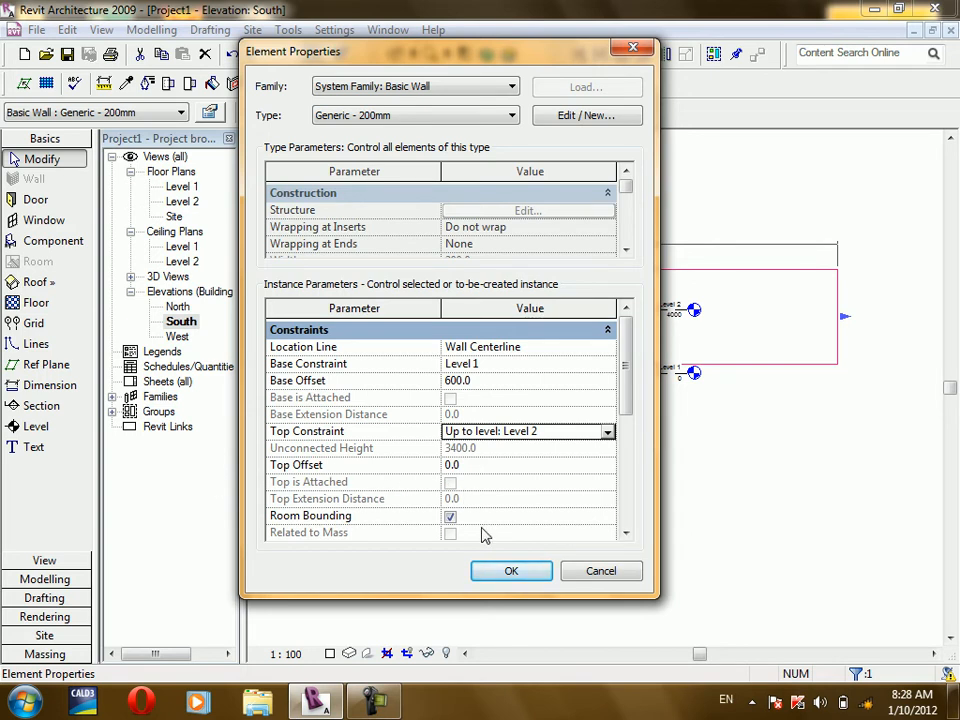
{"action": "left_click", "coordinate": [503, 570]}
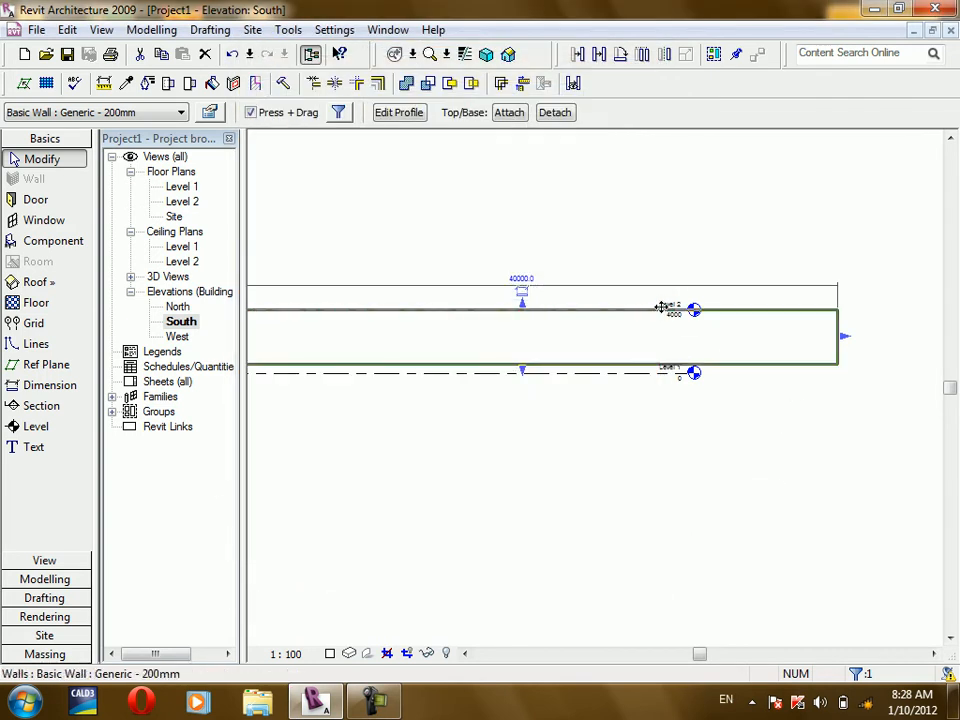
{"action": "scroll", "coordinate": [688, 310], "scroll_direction": "up", "scroll_amount": 5}
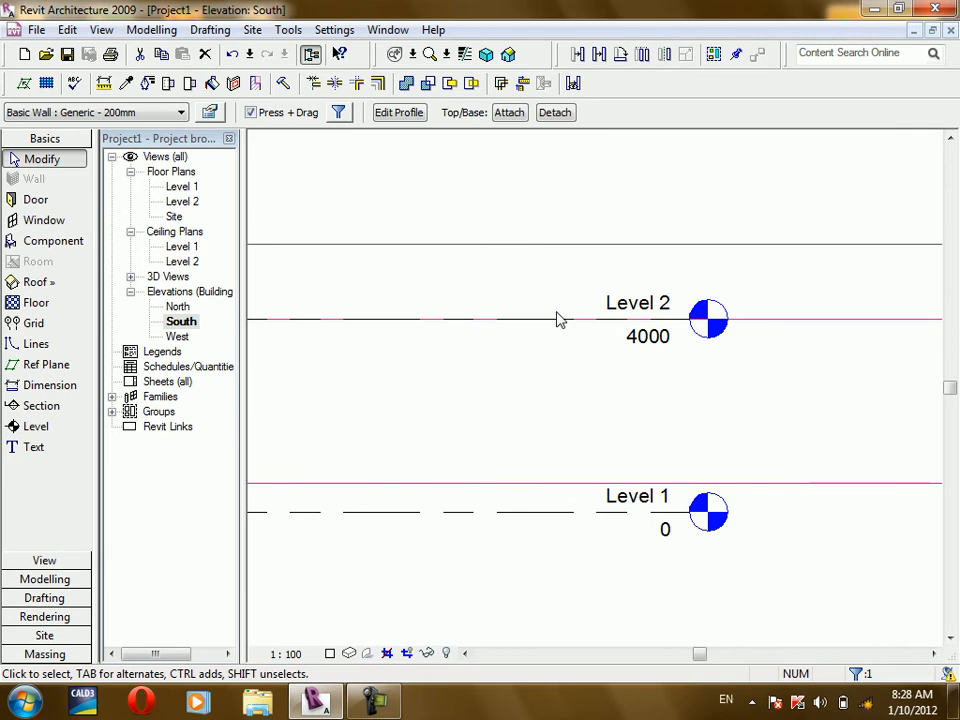
Set the selected wall's Top Offset to 800 and inspect its top edge relative to Level 2 in the South elevation.
{"action": "scroll", "coordinate": [555, 320], "scroll_direction": "down", "scroll_amount": 3}
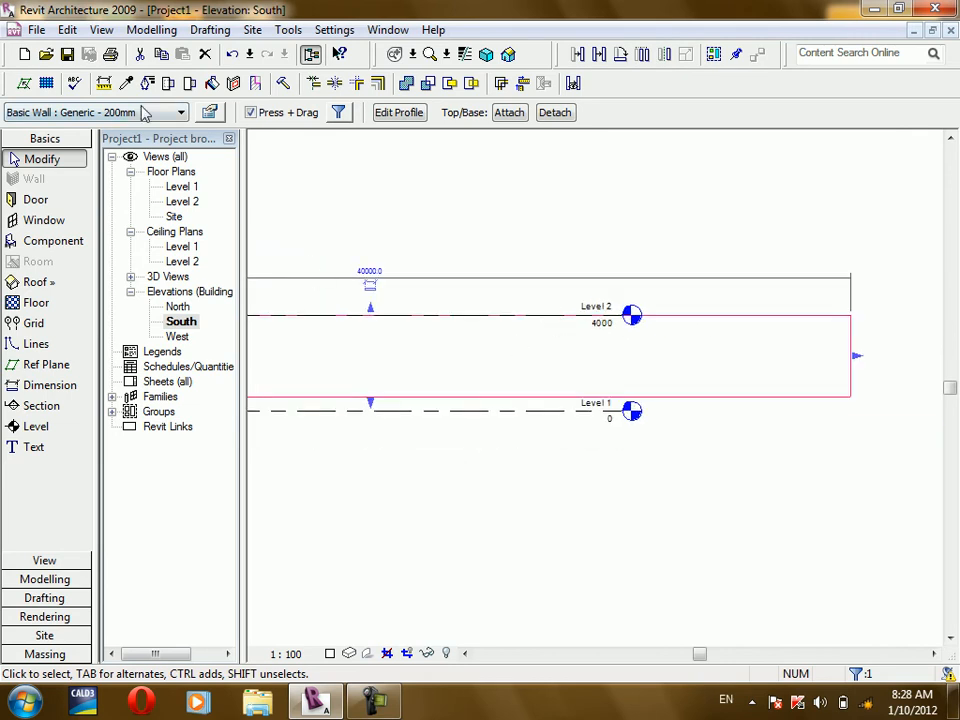
{"action": "left_click", "coordinate": [210, 112]}
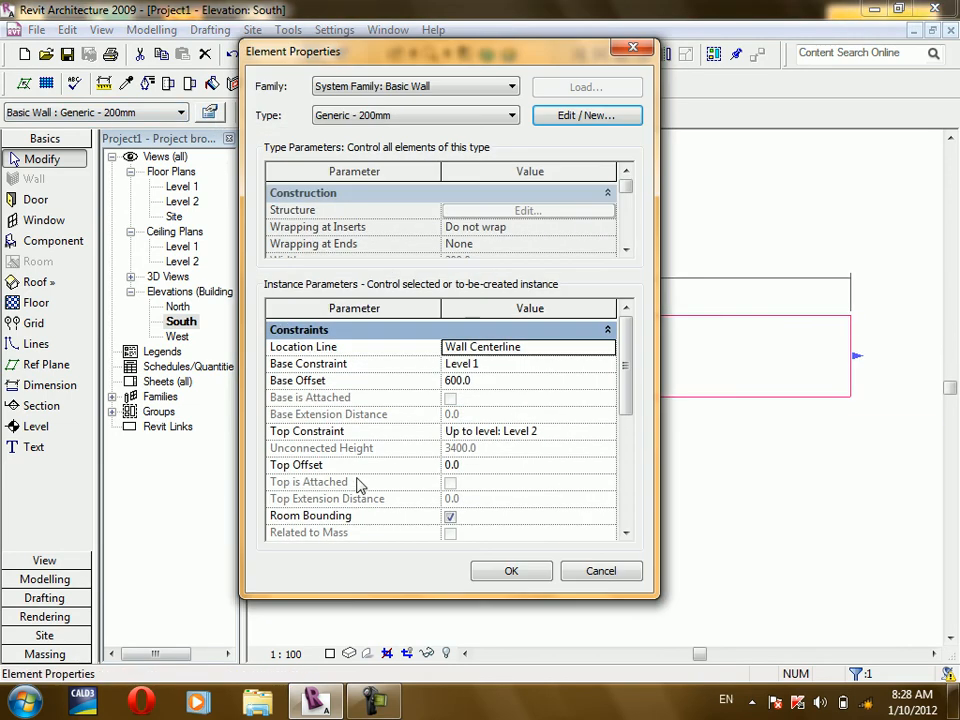
{"action": "left_click", "coordinate": [332, 466]}
{"action": "left_click", "coordinate": [456, 465]}
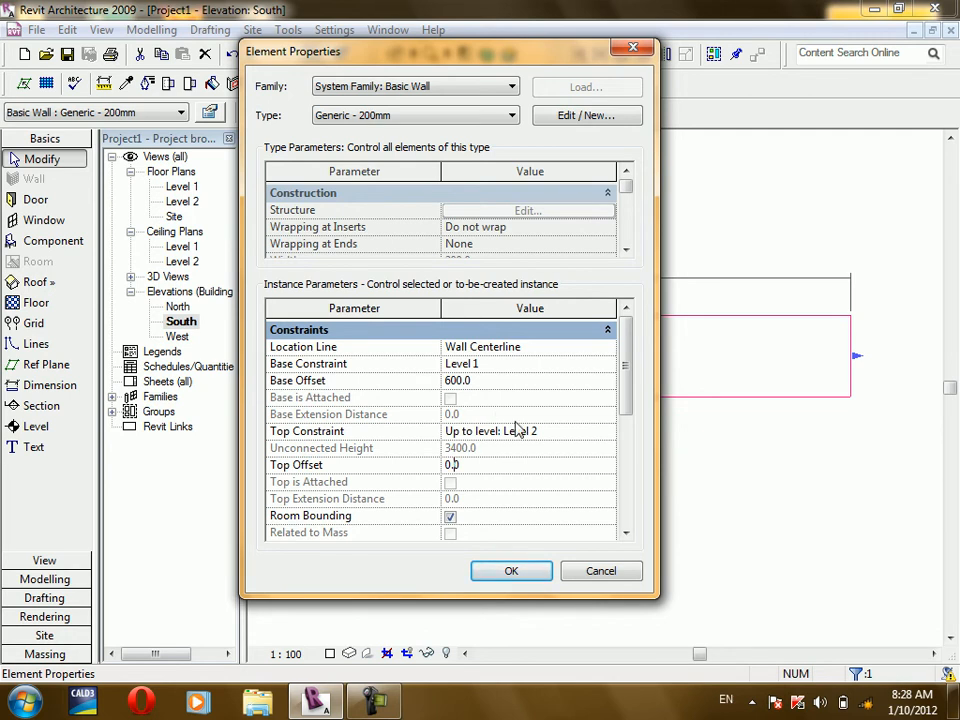
{"action": "double_click", "coordinate": [462, 465]}
{"action": "type", "text": "6"}
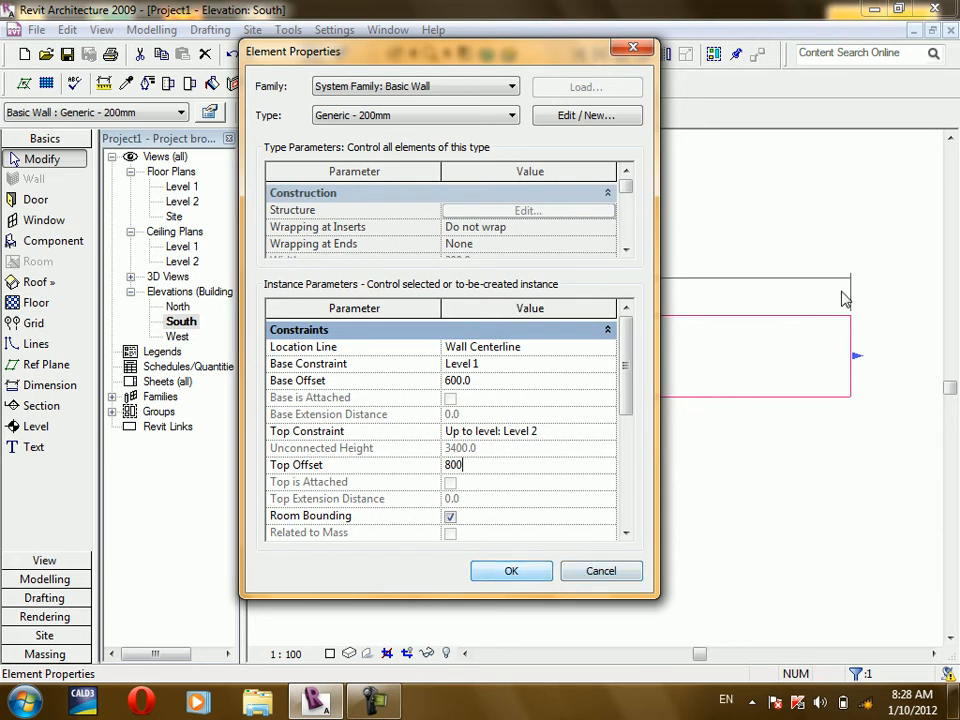
{"action": "left_click", "coordinate": [527, 573]}
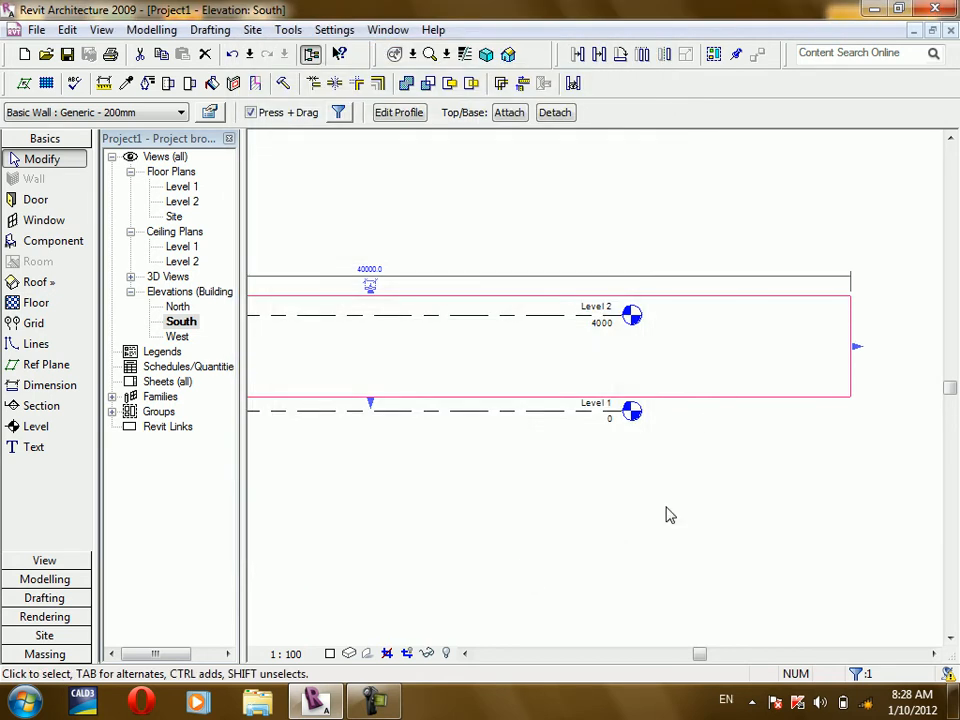
{"action": "scroll", "coordinate": [771, 317], "scroll_direction": "up", "scroll_amount": 3}
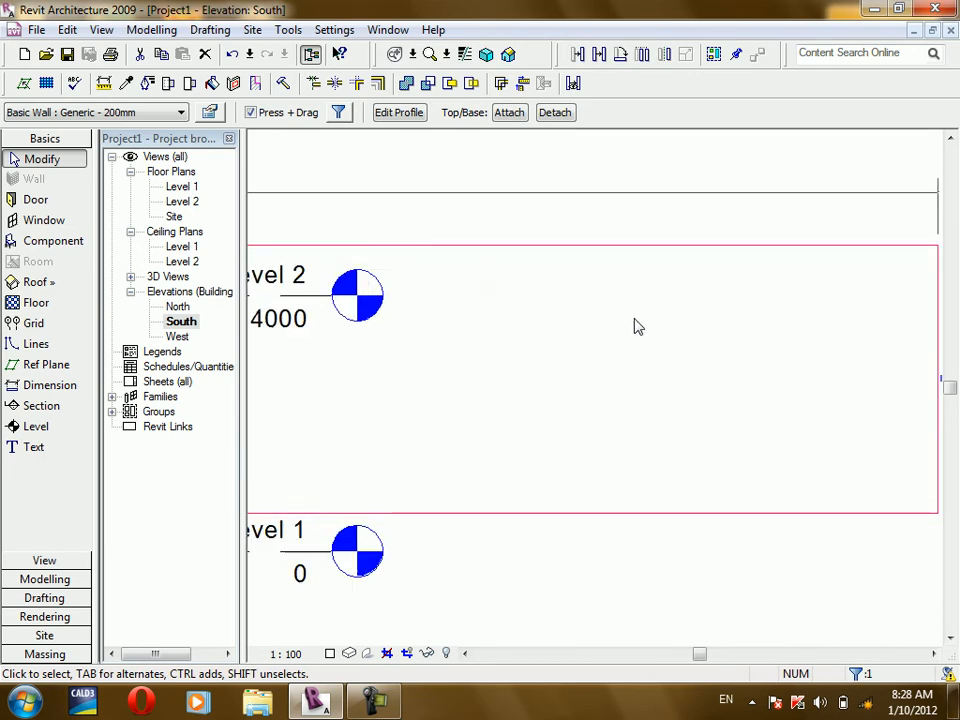
{"action": "scroll", "coordinate": [650, 315], "scroll_direction": "down", "scroll_amount": 2}
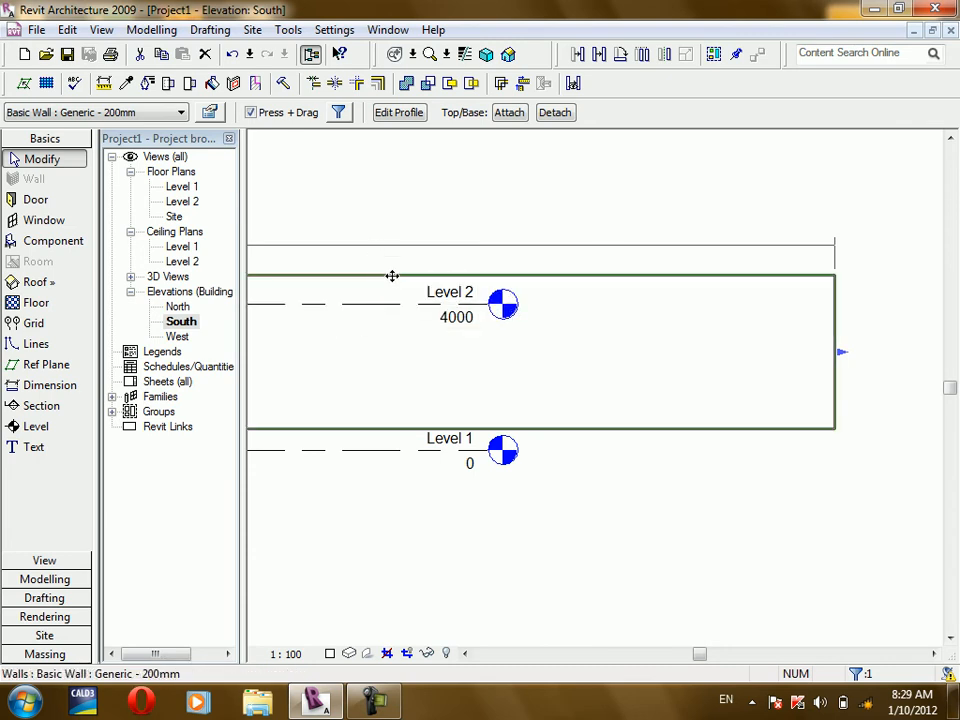
{"action": "left_click_drag", "start_coordinate": [864, 272], "coordinate": [790, 445]}
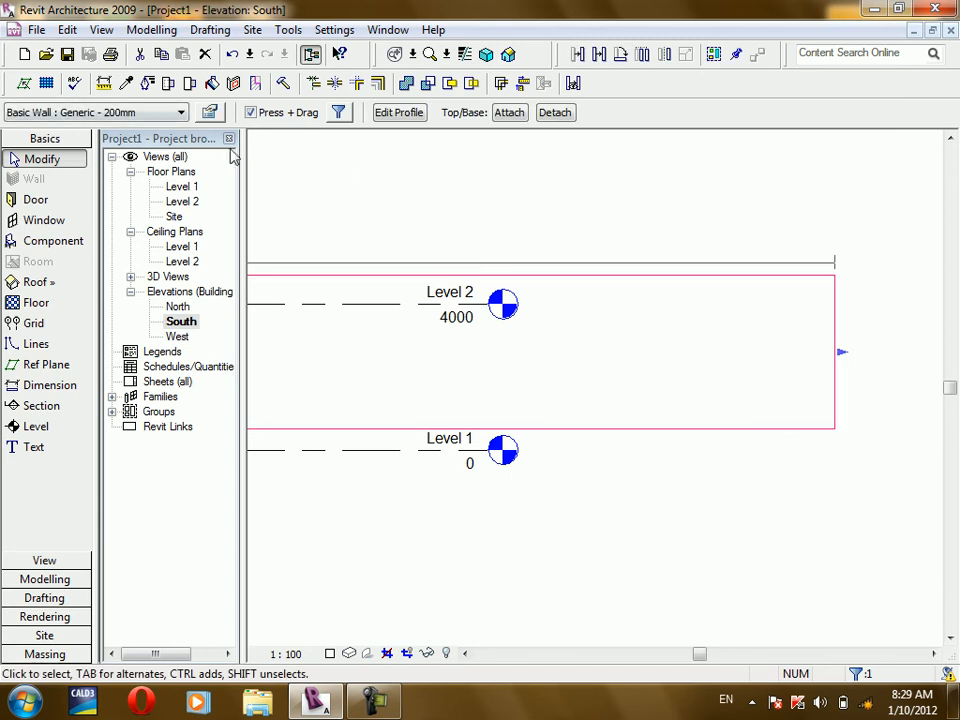
Review the wall's remaining instance parameters, including dimensions, identity data and phasing, and leave the properties without changes.
{"action": "left_click", "coordinate": [210, 112]}
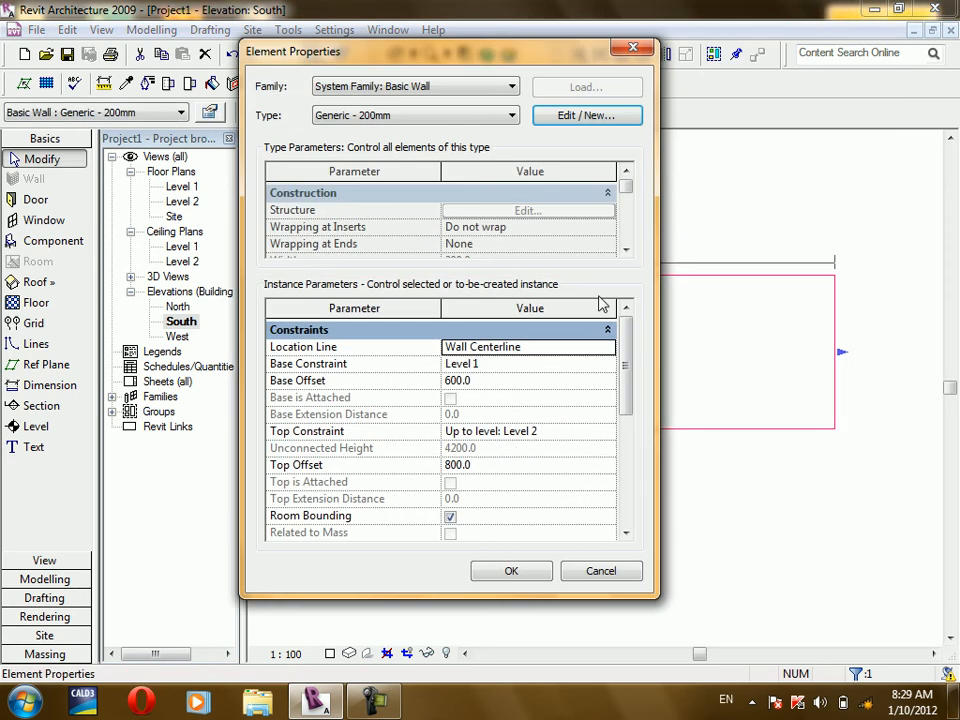
{"action": "left_click_drag", "start_coordinate": [628, 369], "coordinate": [590, 525]}
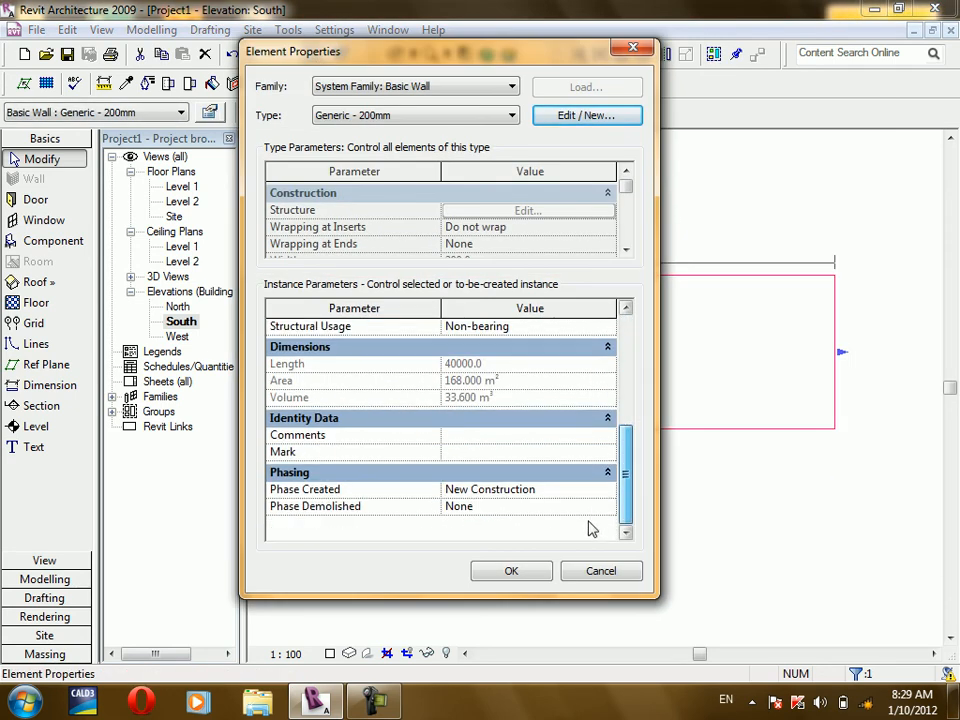
{"action": "scroll", "coordinate": [546, 461], "scroll_direction": "up", "scroll_amount": 1}
{"action": "scroll", "coordinate": [326, 454], "scroll_direction": "down", "scroll_amount": 1}
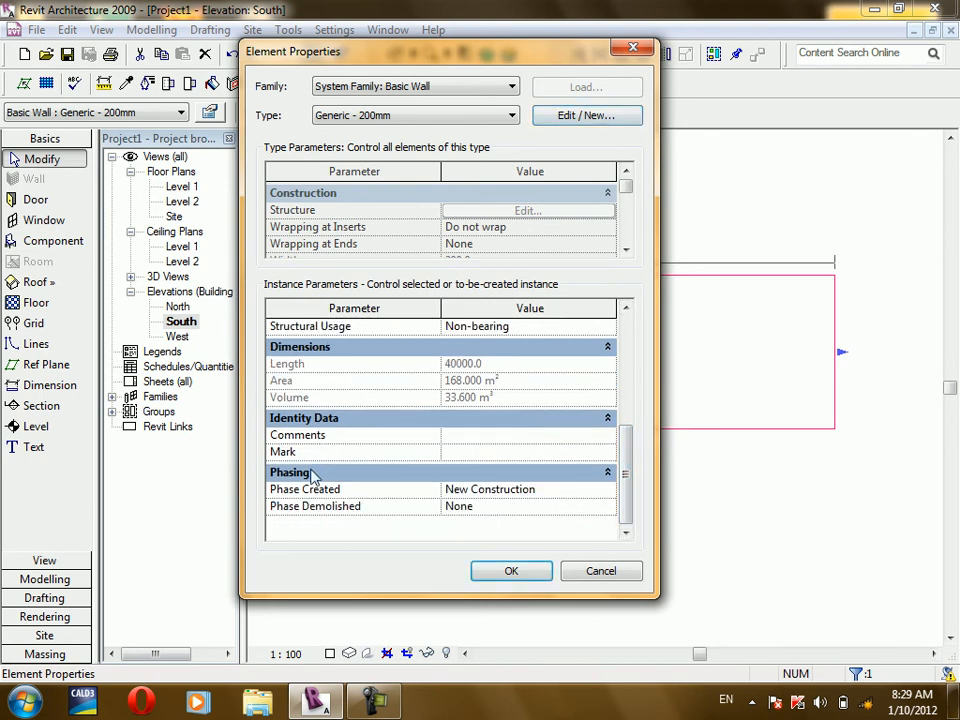
{"action": "left_click_drag", "start_coordinate": [630, 463], "coordinate": [614, 257]}
{"action": "left_click_drag", "start_coordinate": [625, 449], "coordinate": [608, 343]}
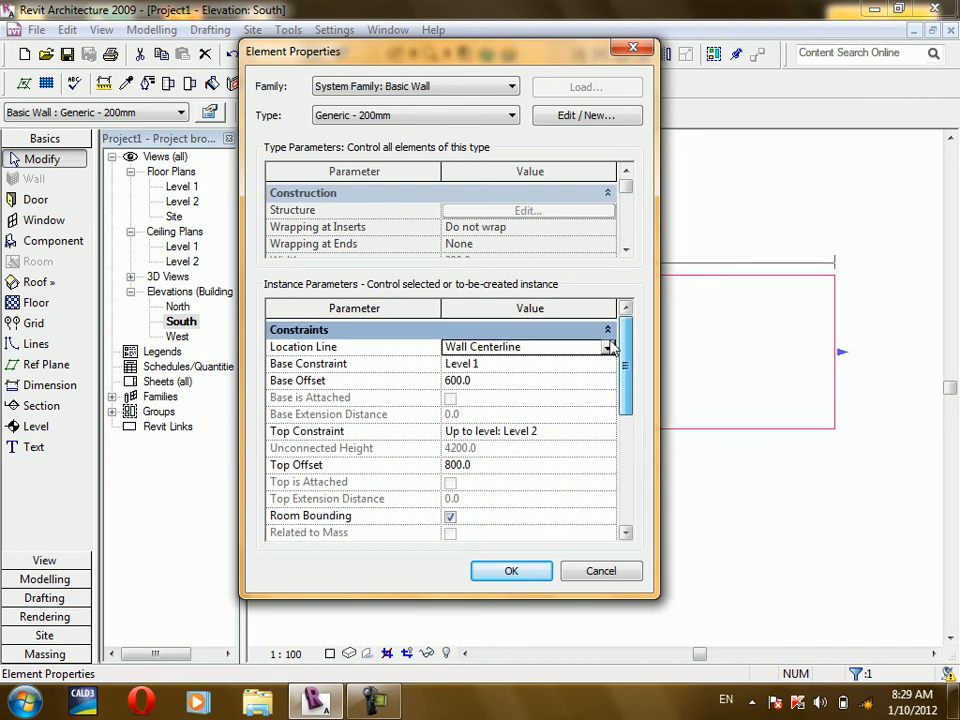
{"action": "left_click", "coordinate": [600, 570]}
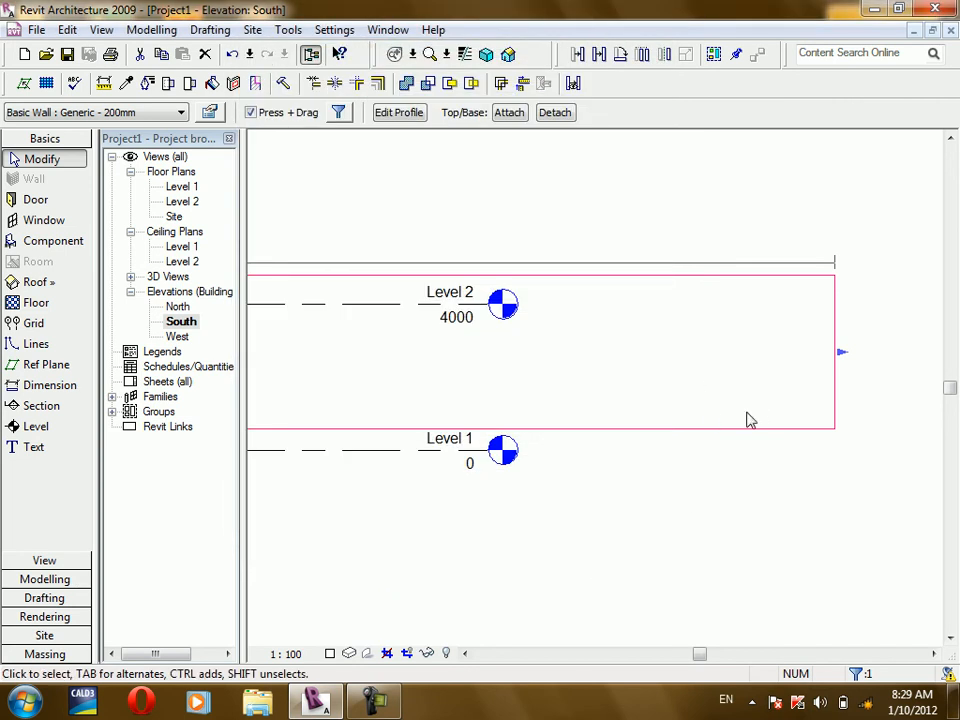
Open the type properties of the wall's Generic - 200mm type and examine the available Basic Wall types.
{"action": "left_click", "coordinate": [212, 112]}
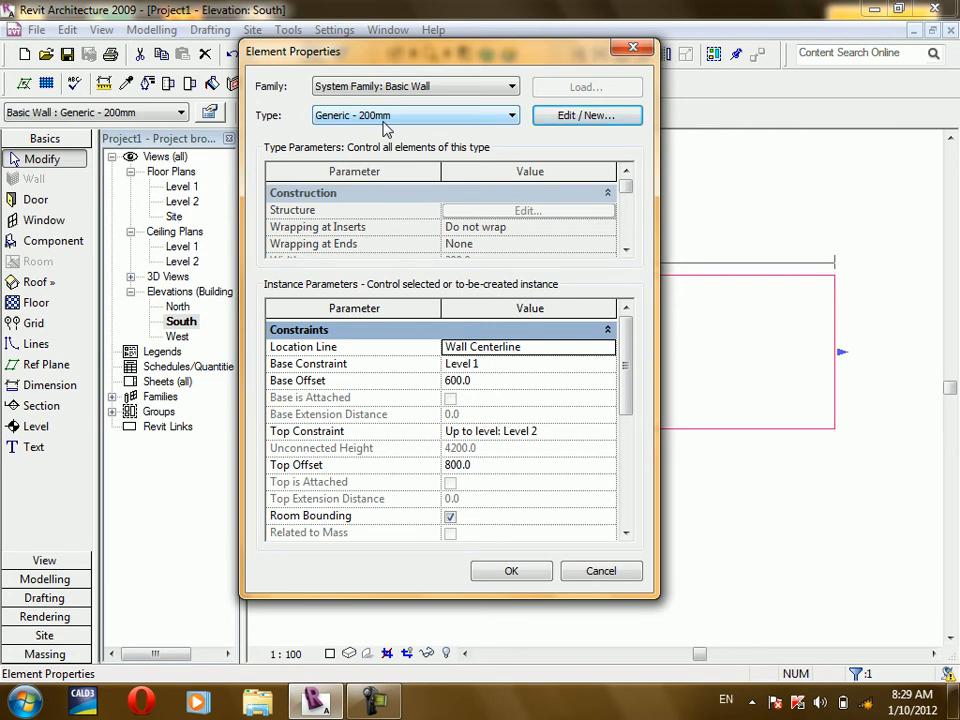
{"action": "left_click", "coordinate": [580, 124]}
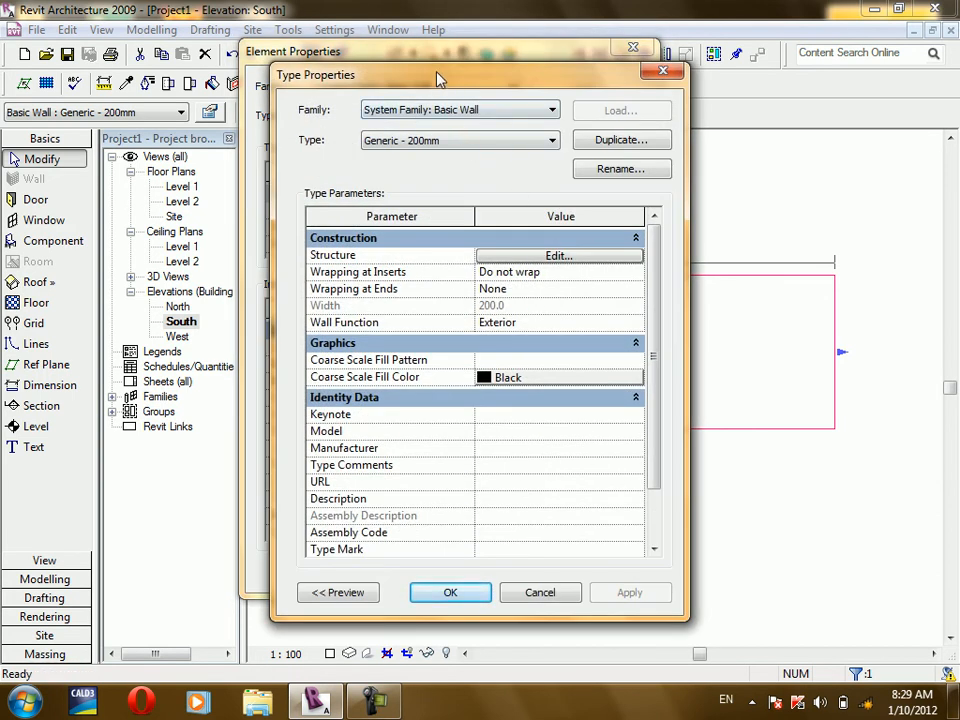
{"action": "left_click_drag", "start_coordinate": [351, 64], "coordinate": [281, 50]}
{"action": "left_click", "coordinate": [385, 140]}
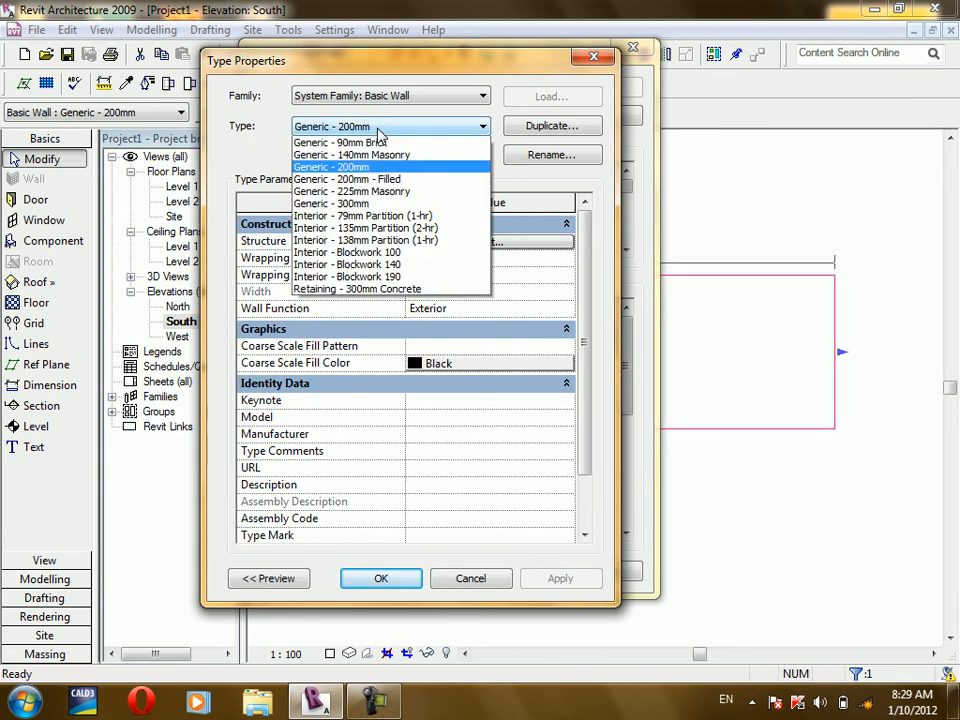
{"action": "left_click", "coordinate": [380, 135]}
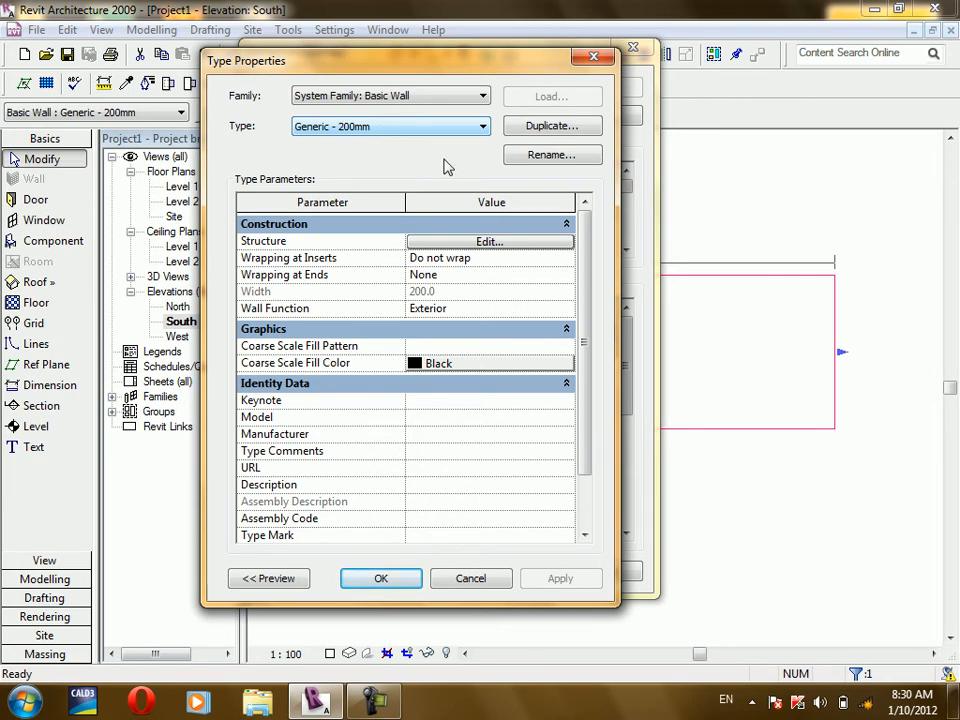
Duplicate the Generic - 200mm wall type under the name "exteior 350mm".
{"action": "left_click", "coordinate": [549, 127]}
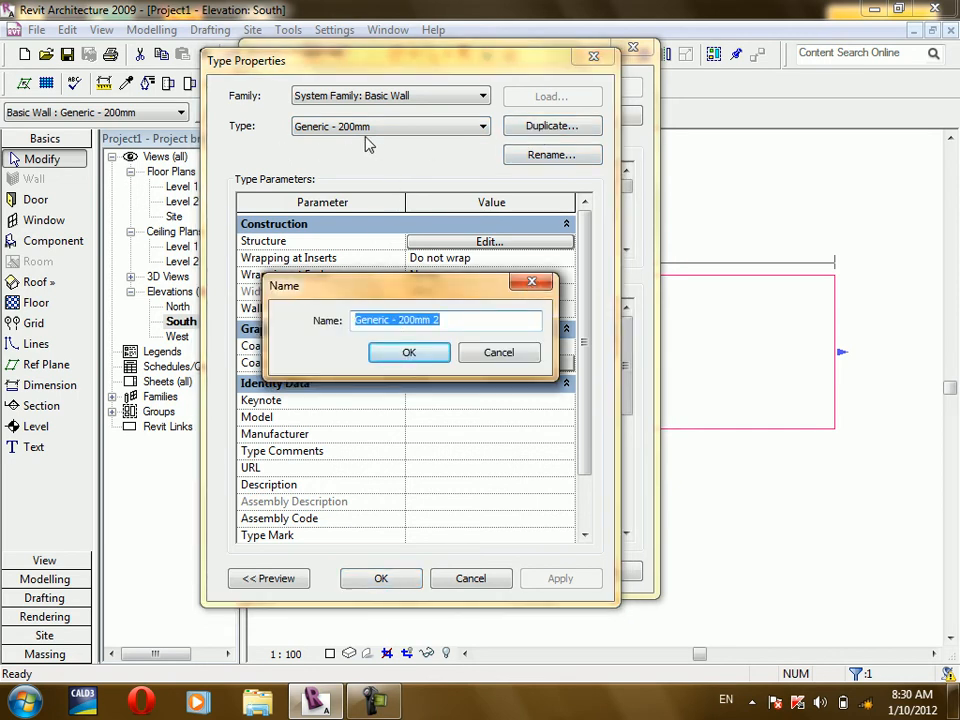
{"action": "left_click", "coordinate": [455, 327]}
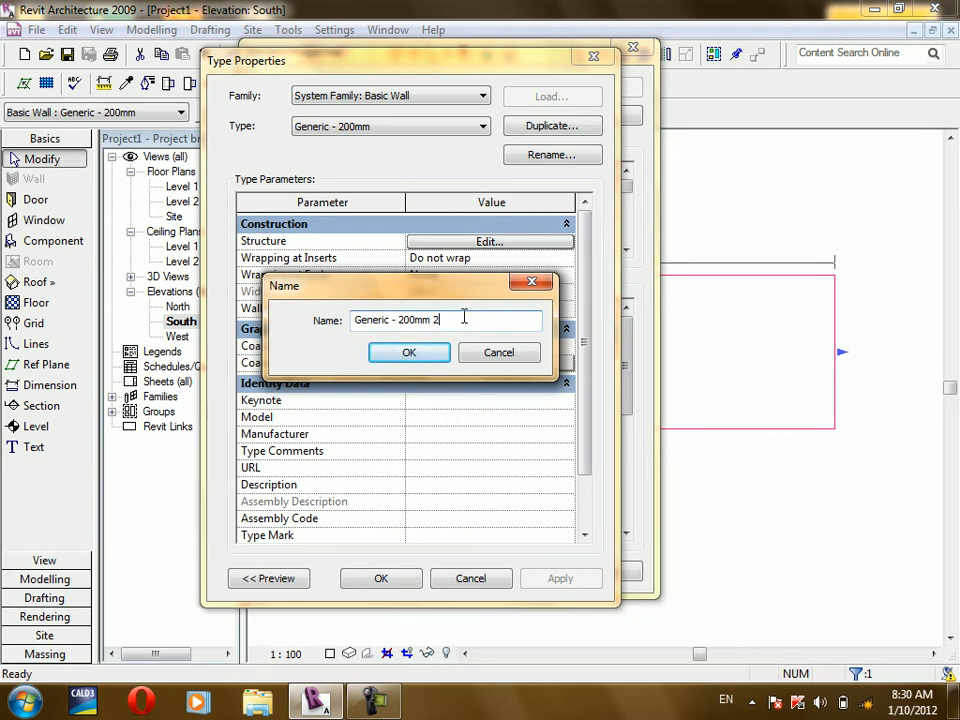
{"action": "key", "text": "BackSpace"}
{"action": "key", "text": "BackSpace"}
{"action": "key", "text": "BackSpace"}
{"action": "key", "text": "BackSpace"}
{"action": "key", "text": "BackSpace"}
{"action": "key", "text": "BackSpace"}
{"action": "key", "text": "BackSpace"}
{"action": "key", "text": "BackSpace"}
{"action": "key", "text": "BackSpace"}
{"action": "key", "text": "BackSpace"}
{"action": "key", "text": "BackSpace"}
{"action": "key", "text": "BackSpace"}
{"action": "key", "text": "BackSpace"}
{"action": "key", "text": "BackSpace"}
{"action": "key", "text": "BackSpace"}
{"action": "key", "text": "BackSpace"}
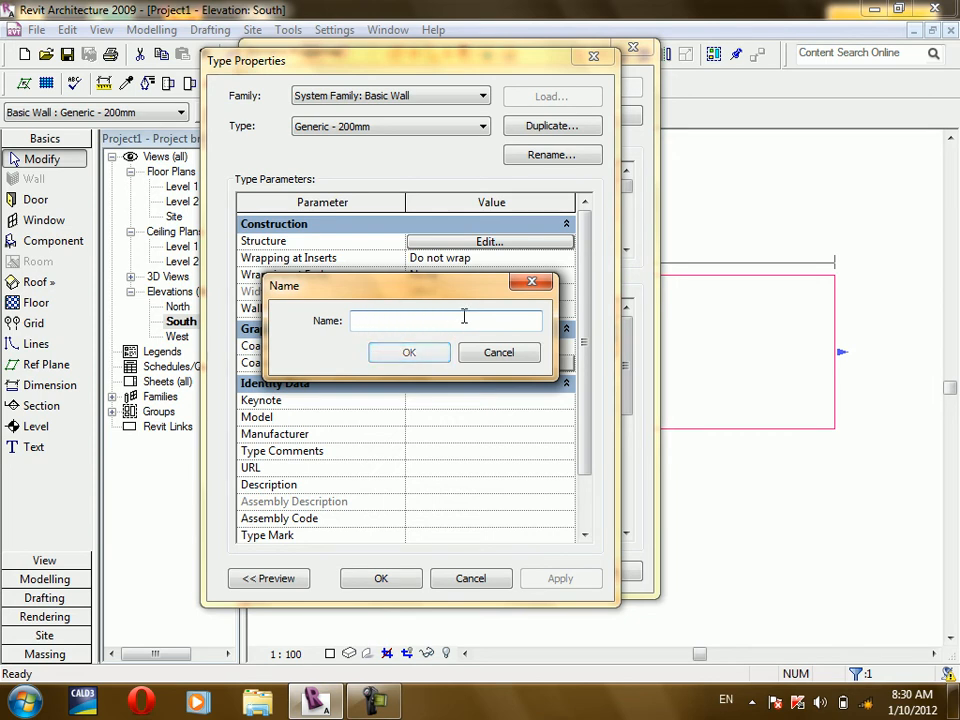
{"action": "type", "text": "ec"}
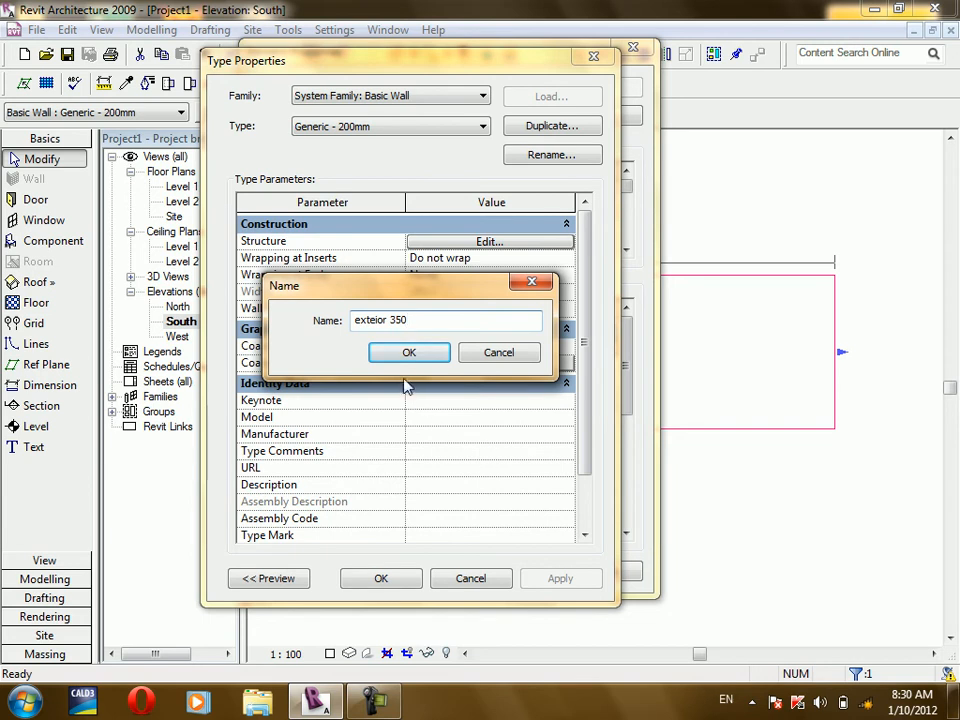
{"action": "type", "text": "mm"}
{"action": "left_click", "coordinate": [407, 354]}
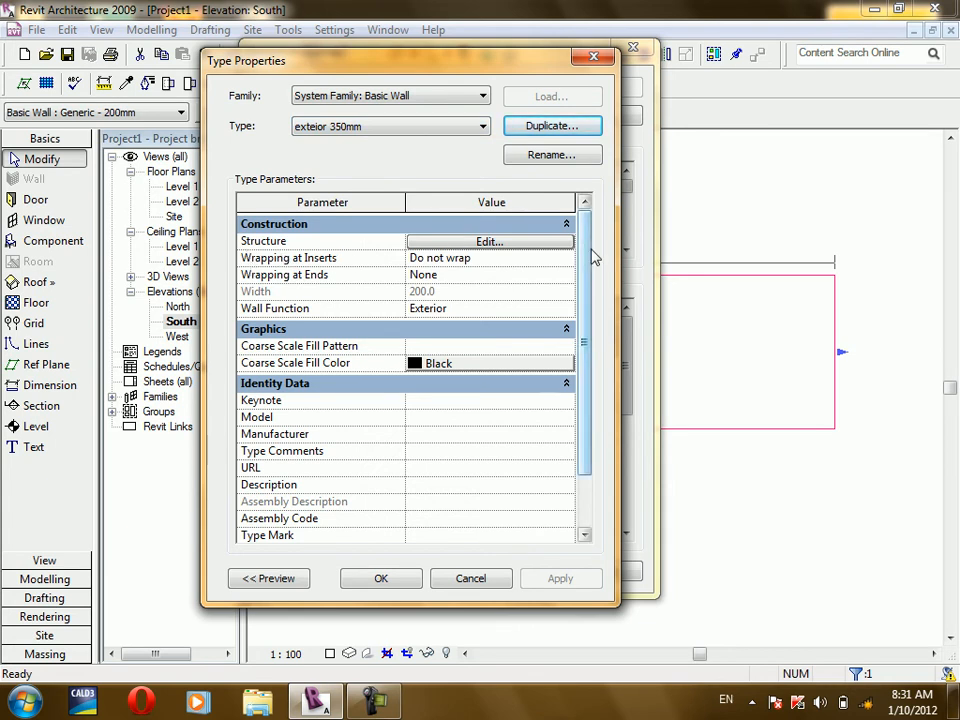
Examine the structure layers of the exteior 350mm type, and cancel the assembly, type and element property edits.
{"action": "left_click", "coordinate": [505, 242]}
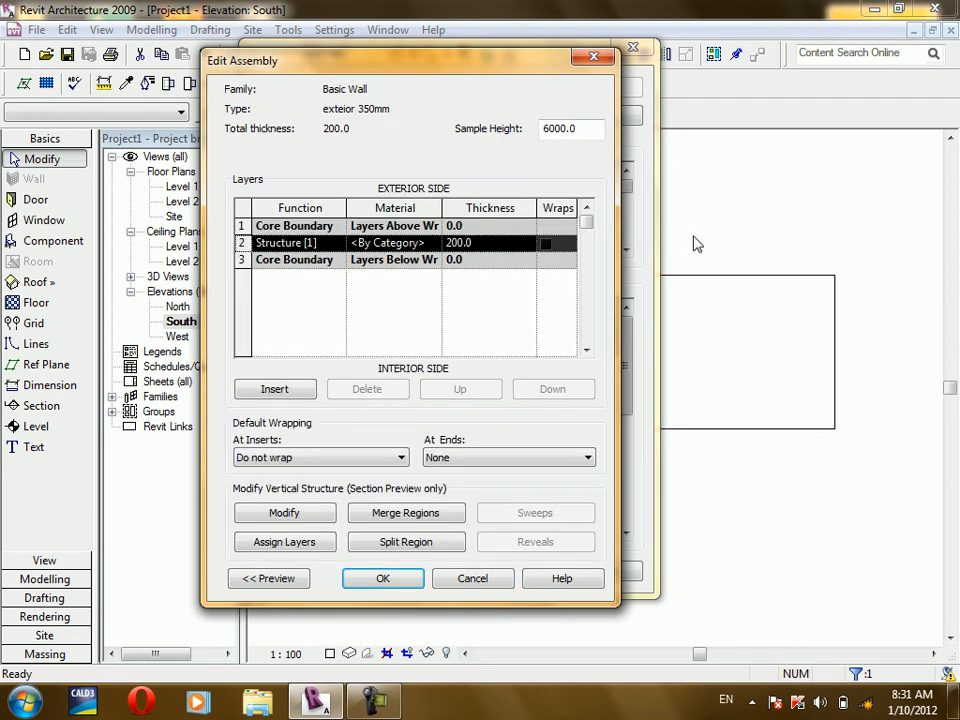
{"action": "left_click_drag", "start_coordinate": [450, 71], "coordinate": [707, 47]}
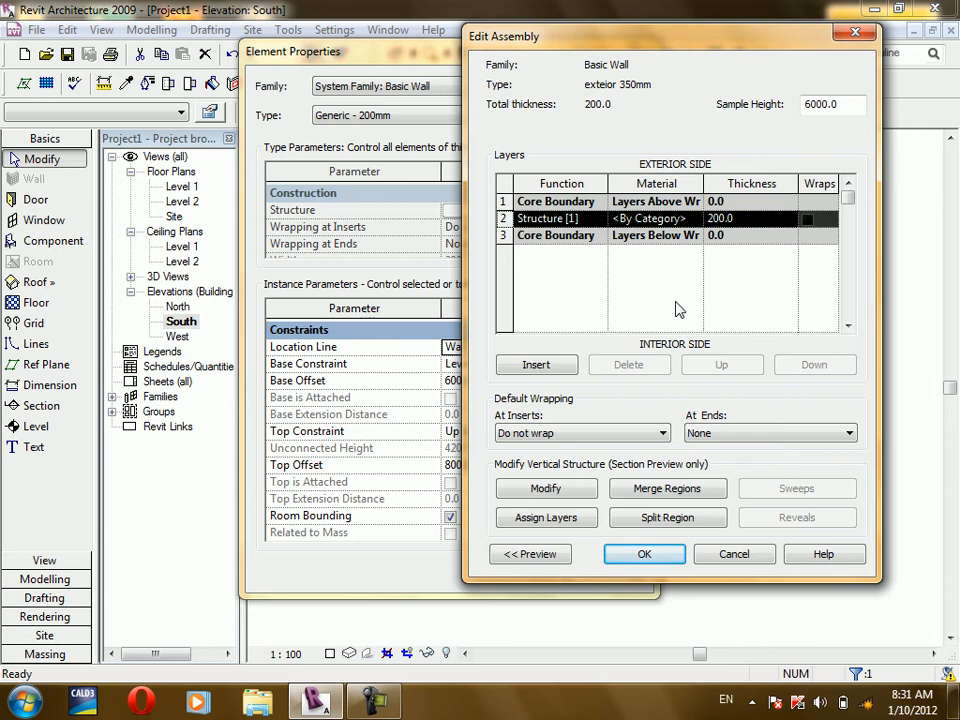
{"action": "left_click", "coordinate": [528, 219]}
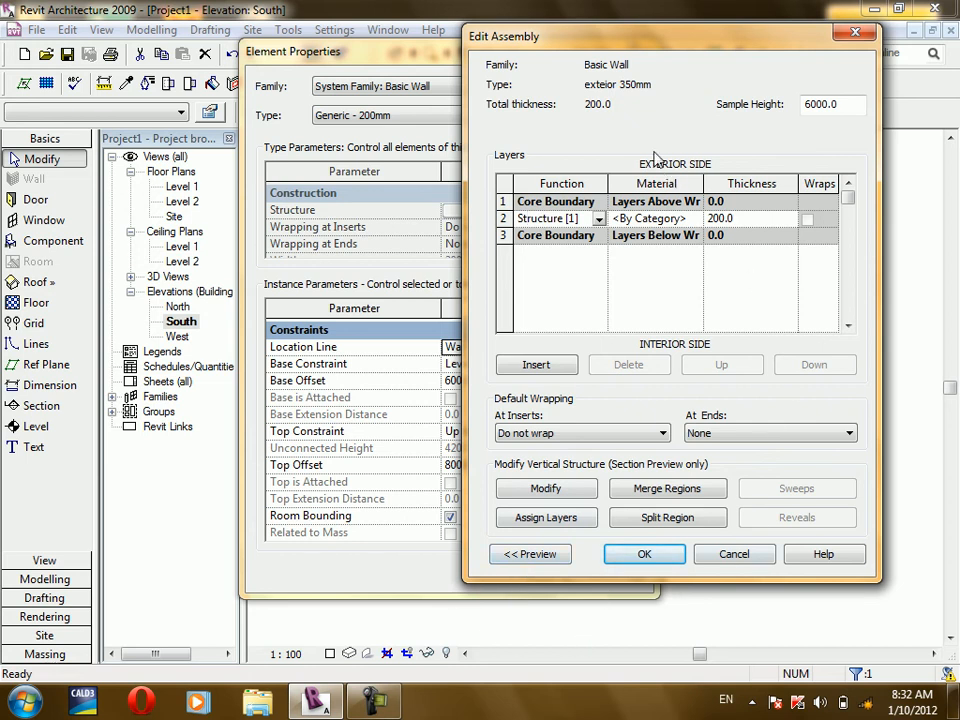
{"action": "mouse_move", "coordinate": [530, 30]}
{"action": "left_mouse_down"}
{"action": "mouse_move", "coordinate": [432, 18]}
{"action": "mouse_move", "coordinate": [867, 143]}
{"action": "mouse_move", "coordinate": [743, 69]}
{"action": "left_mouse_up"}
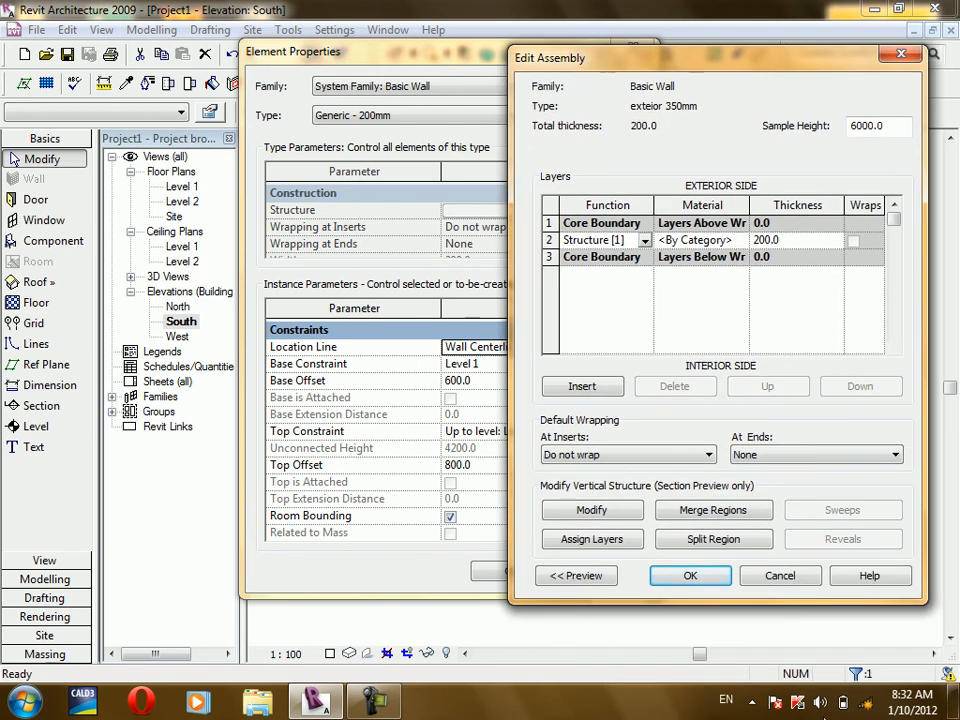
{"action": "left_click", "coordinate": [778, 580]}
{"action": "left_click", "coordinate": [780, 578]}
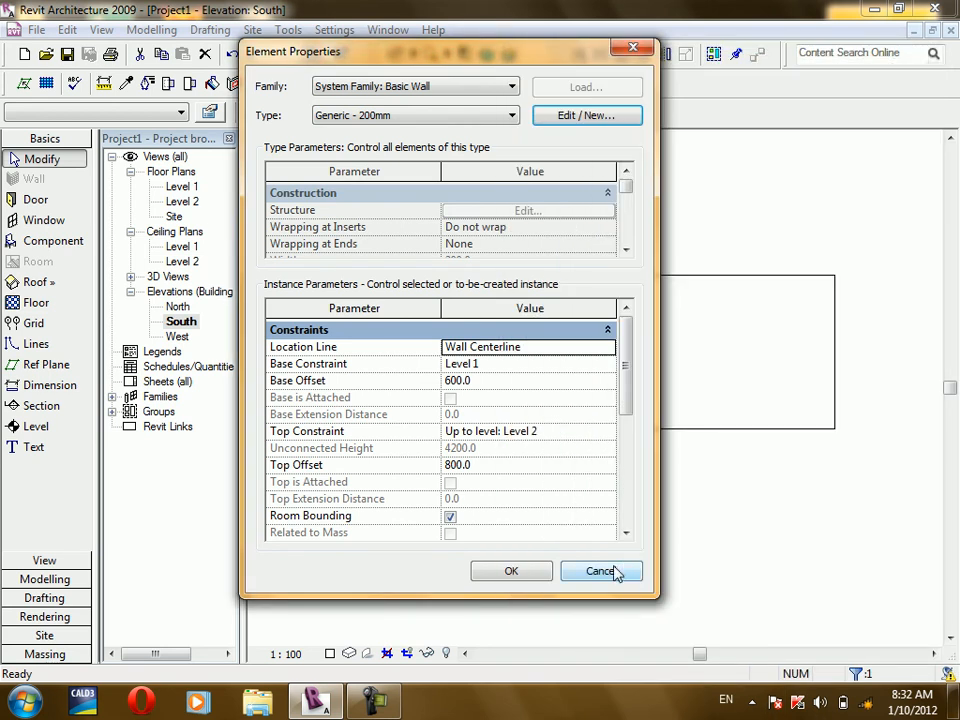
{"action": "left_click", "coordinate": [604, 570]}
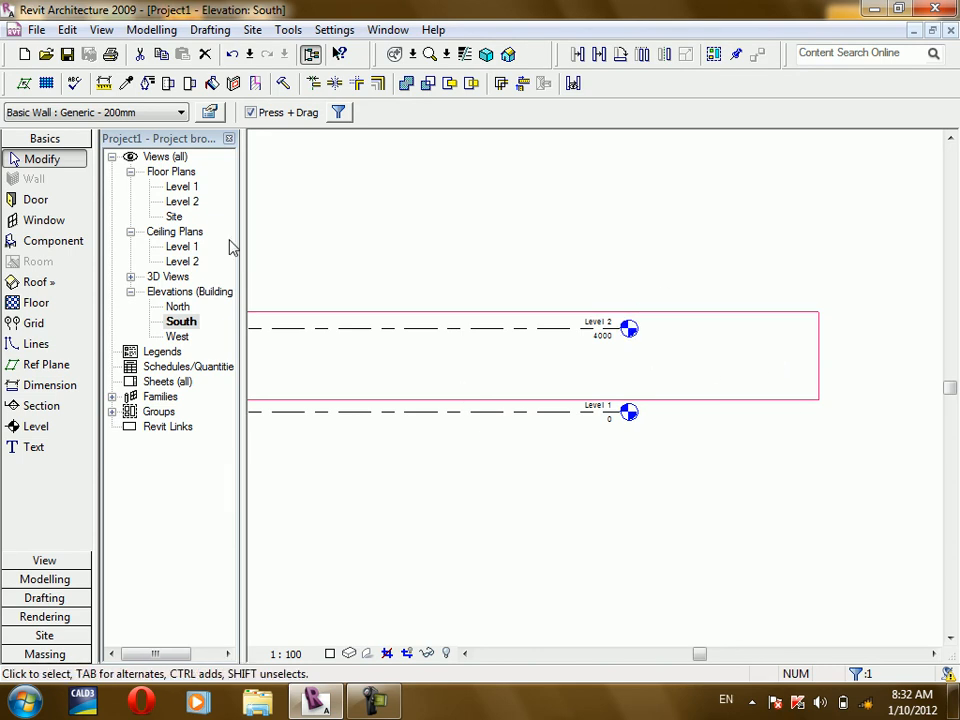
Duplicate the wall's Generic - 200mm type as "ex 350mm" and open its structure for editing.
{"action": "left_click", "coordinate": [210, 113]}
{"action": "left_click", "coordinate": [586, 116]}
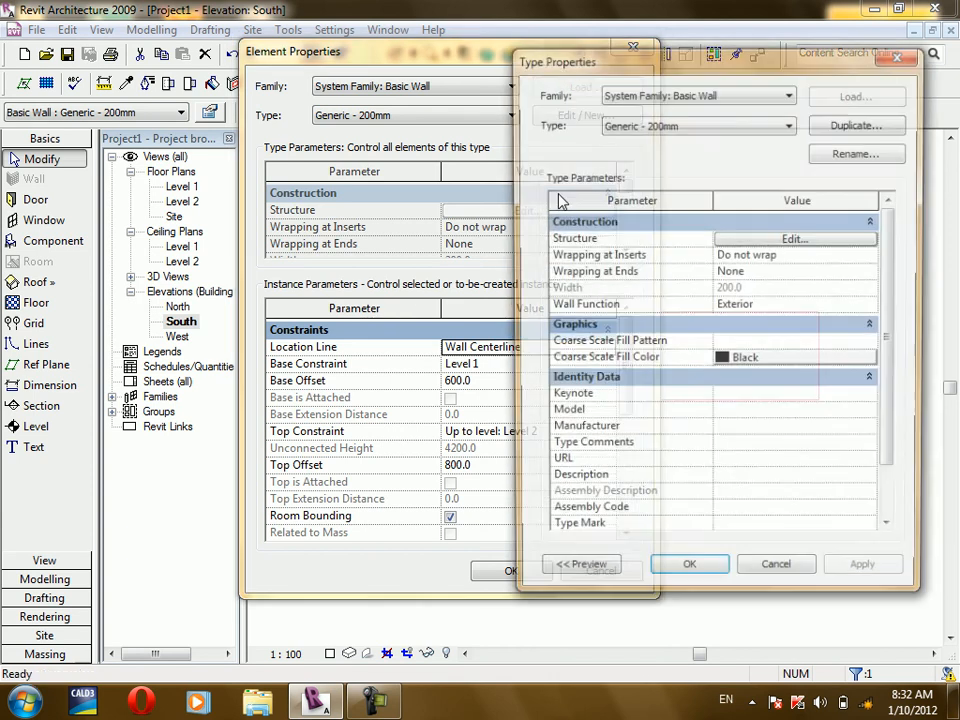
{"action": "left_click", "coordinate": [698, 124]}
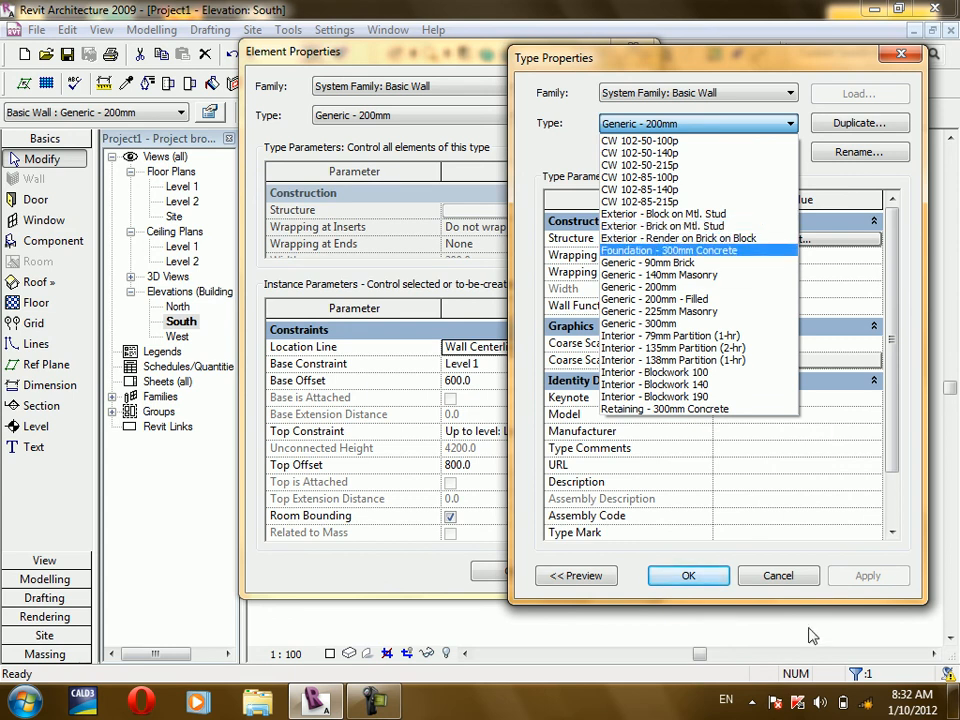
{"action": "left_click", "coordinate": [790, 577]}
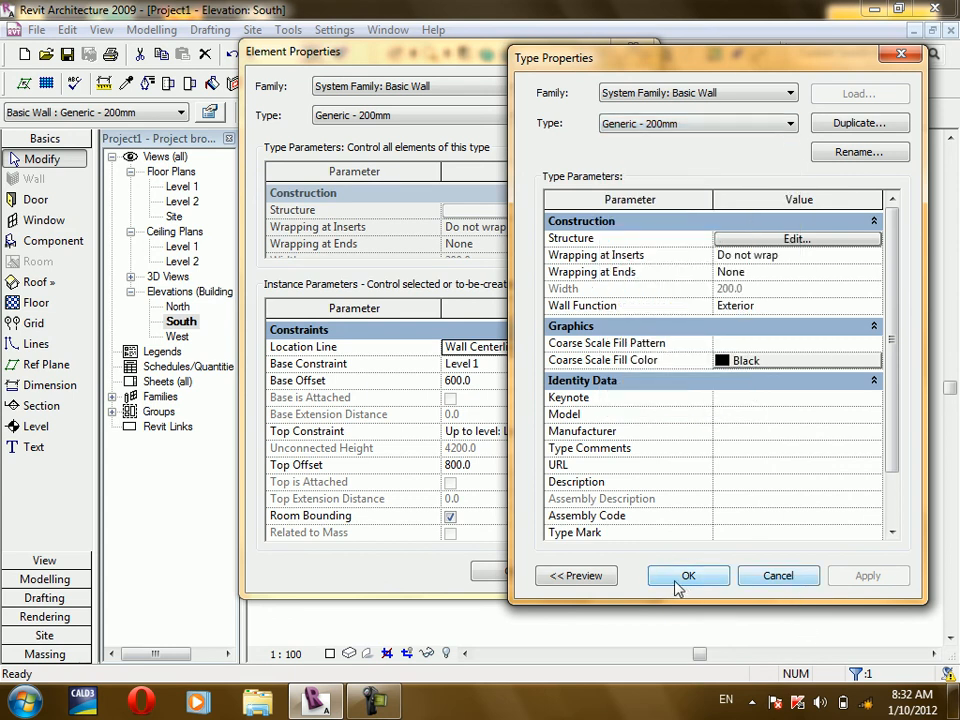
{"action": "left_click", "coordinate": [859, 123]}
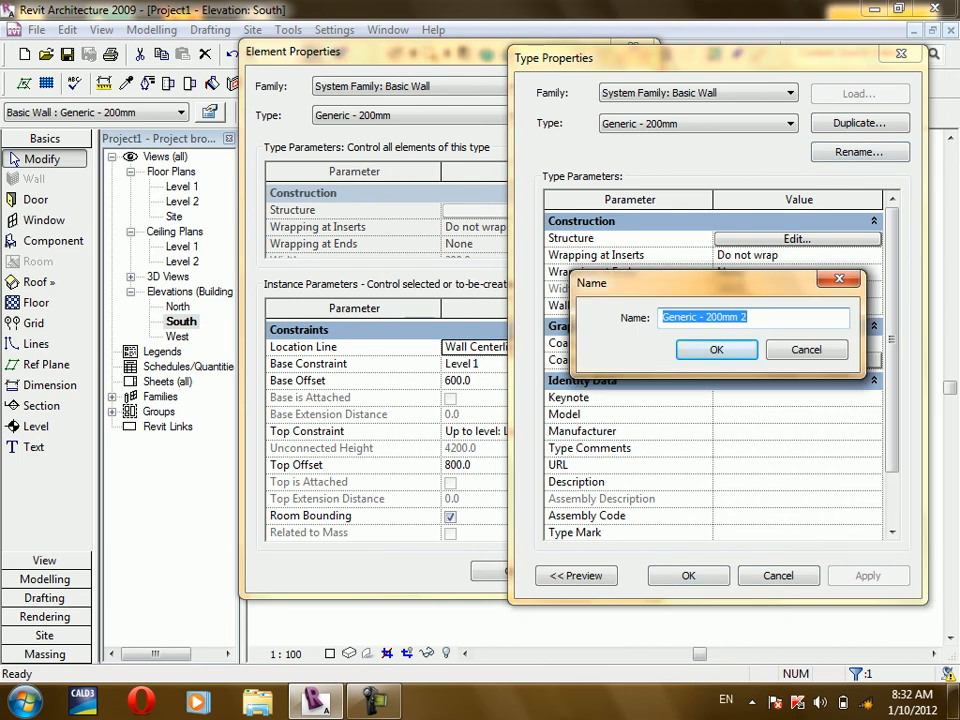
{"action": "type", "text": "ex 350mm"}
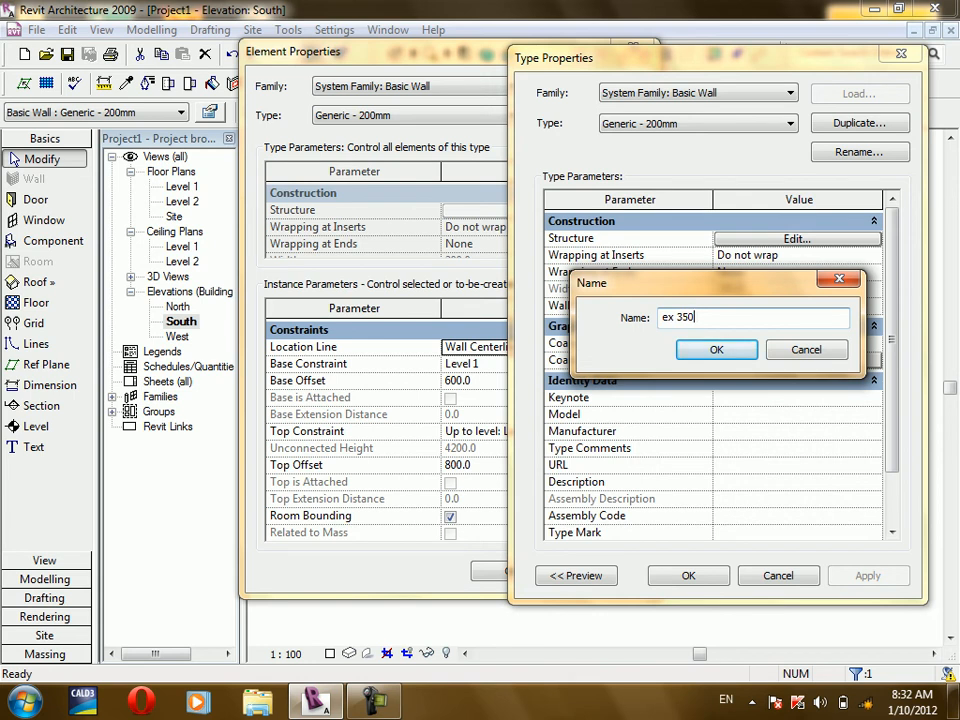
{"action": "left_click", "coordinate": [716, 349]}
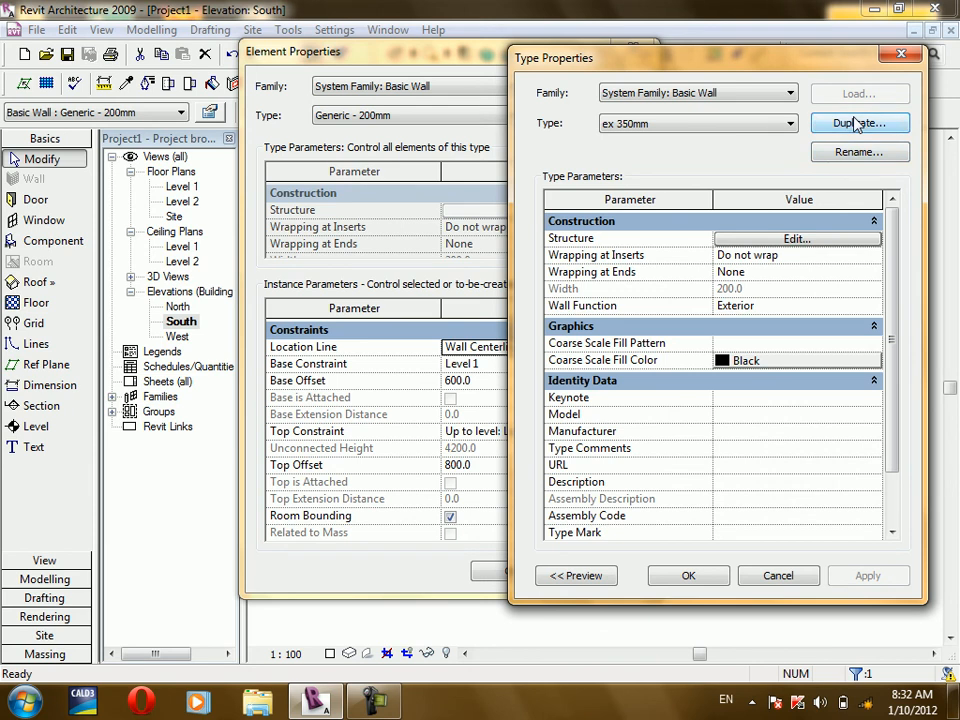
{"action": "left_click", "coordinate": [782, 239]}
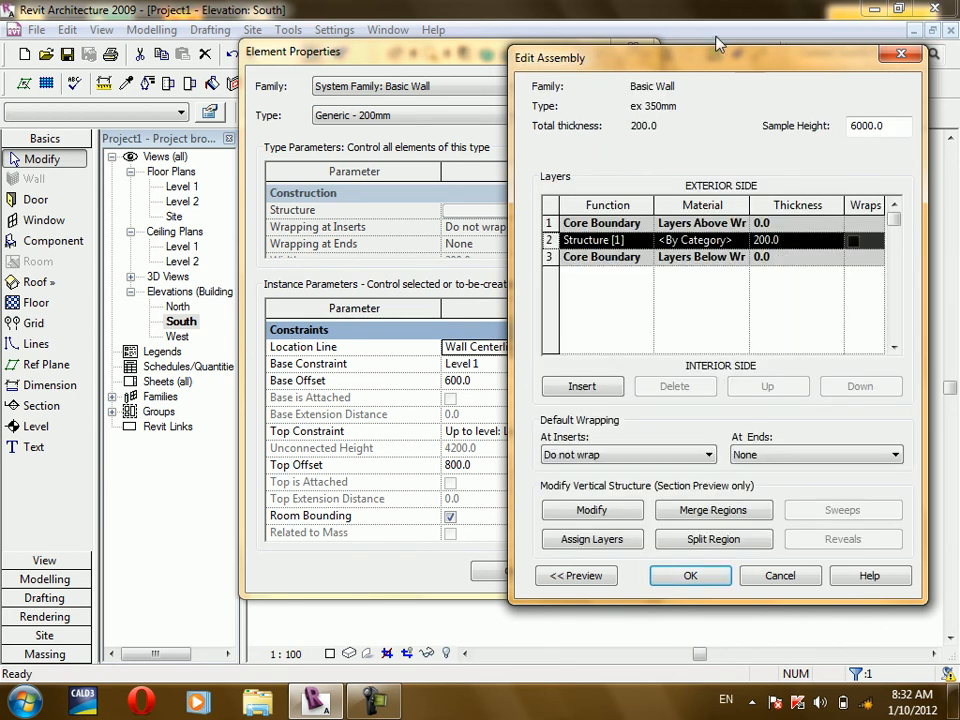
Show the wall assembly preview in the section view and set the sample height to 4000.
{"action": "left_click_drag", "start_coordinate": [699, 65], "coordinate": [484, 72]}
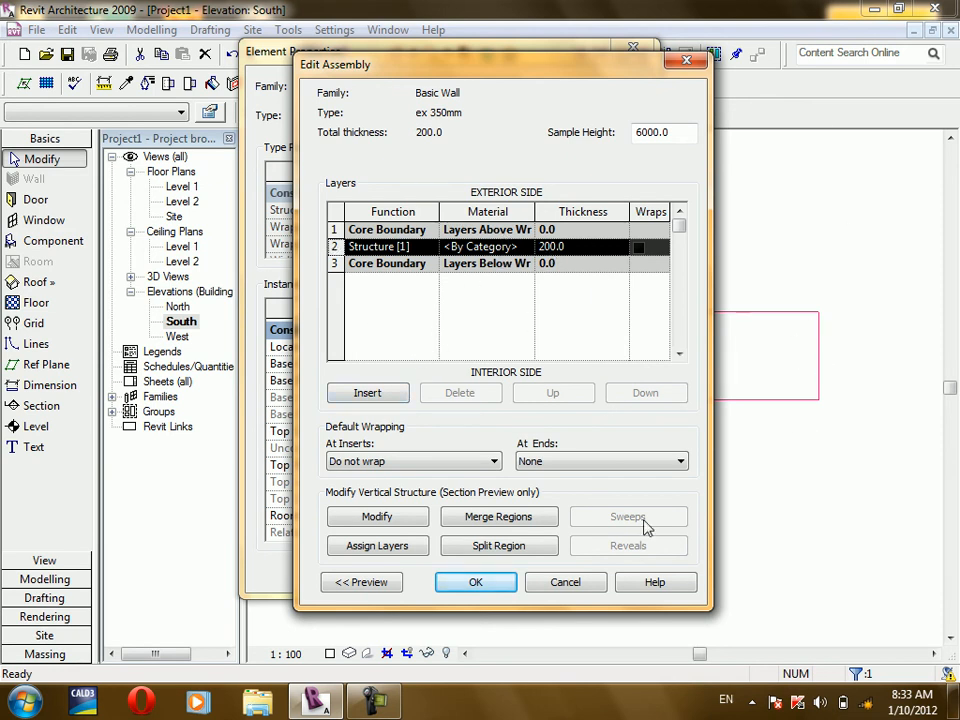
{"action": "left_click", "coordinate": [350, 588]}
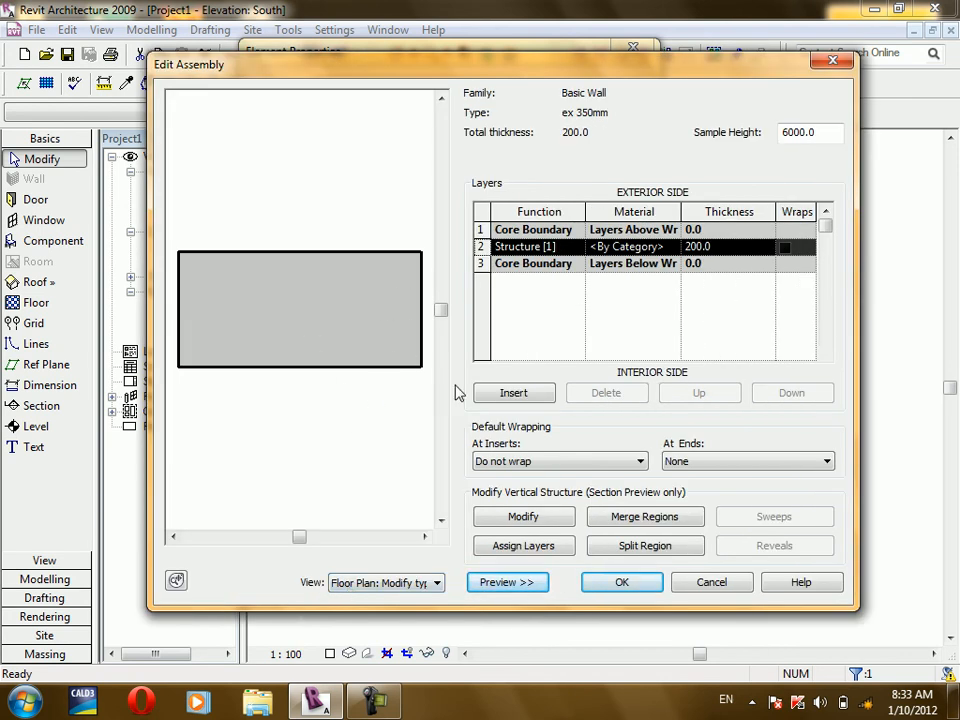
{"action": "left_click", "coordinate": [427, 585]}
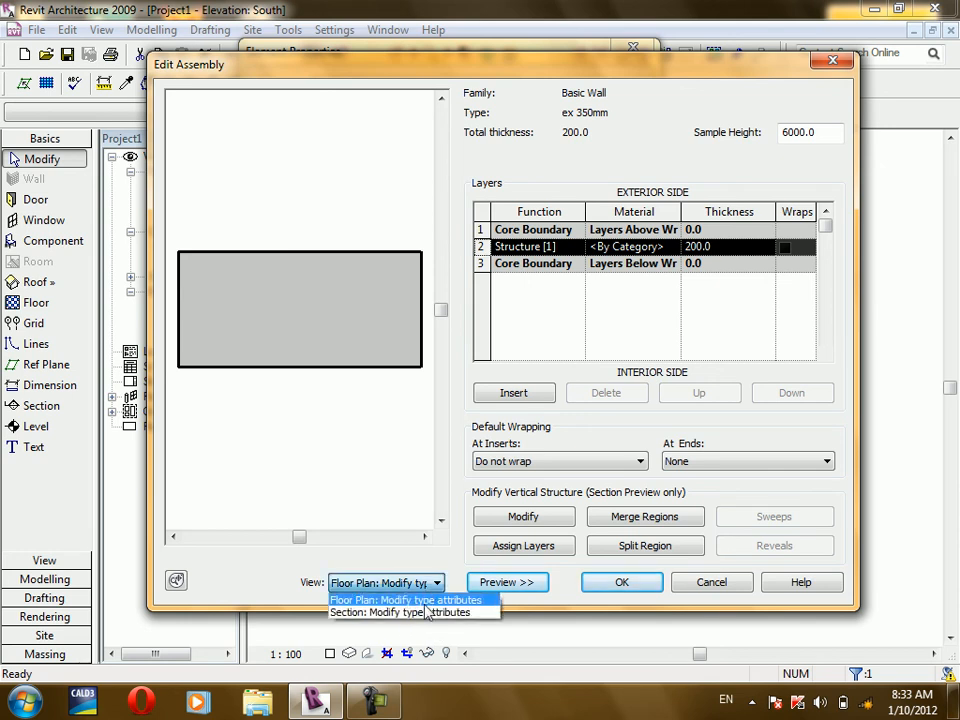
{"action": "left_click", "coordinate": [418, 612]}
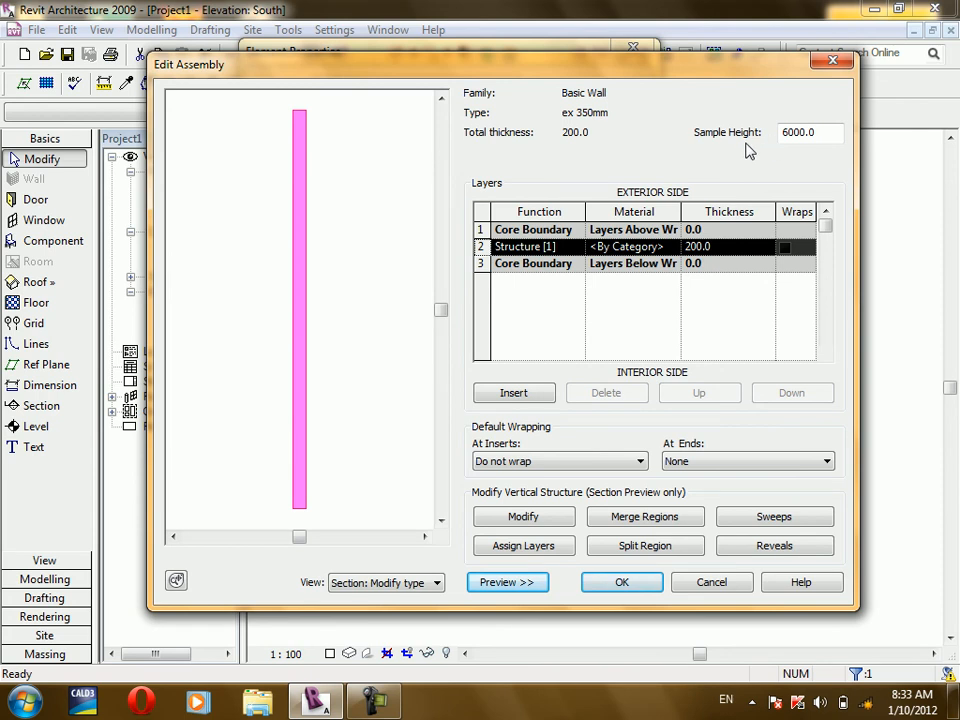
{"action": "left_click_drag", "start_coordinate": [829, 133], "coordinate": [750, 143]}
{"action": "type", "text": "4"}
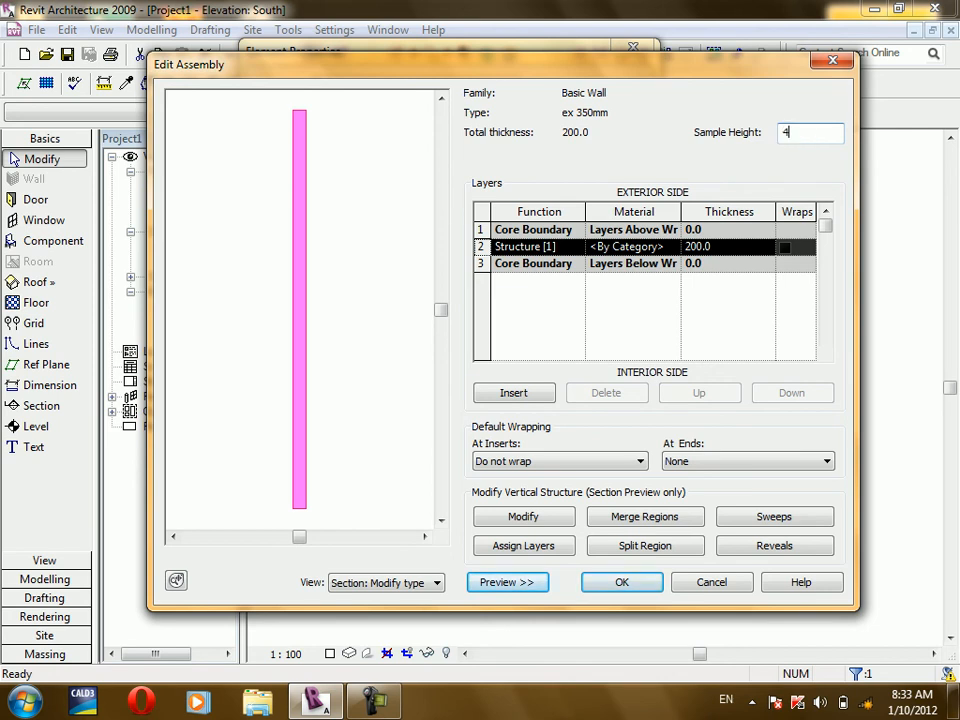
{"action": "left_click", "coordinate": [422, 336]}
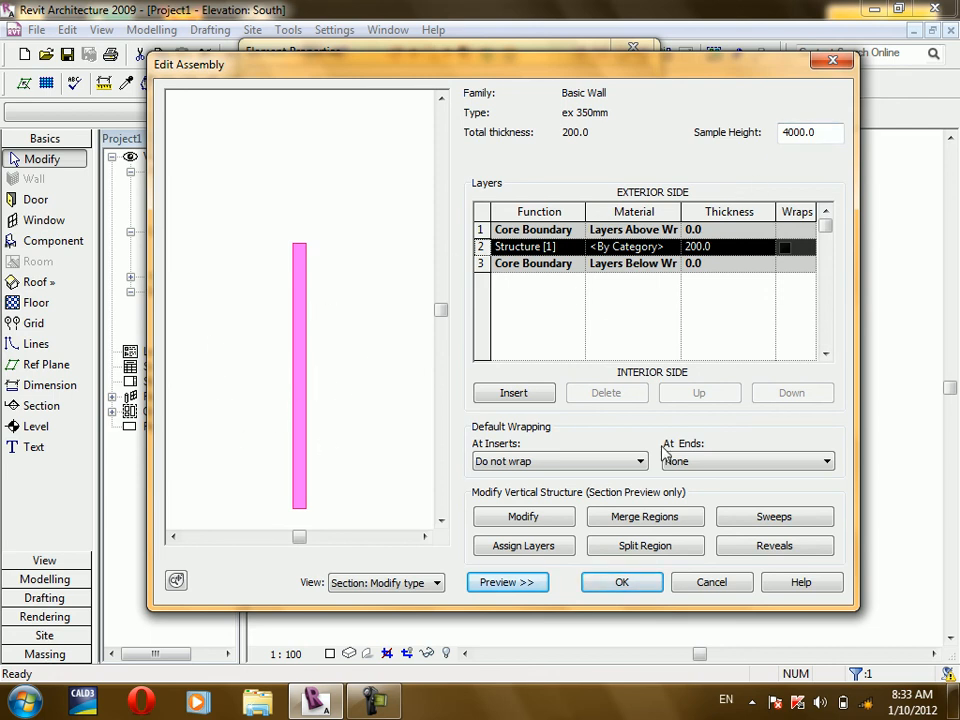
Insert a layer above the exterior core boundary and set its function to Finish 1 [4].
{"action": "left_click_drag", "start_coordinate": [735, 70], "coordinate": [527, 76]}
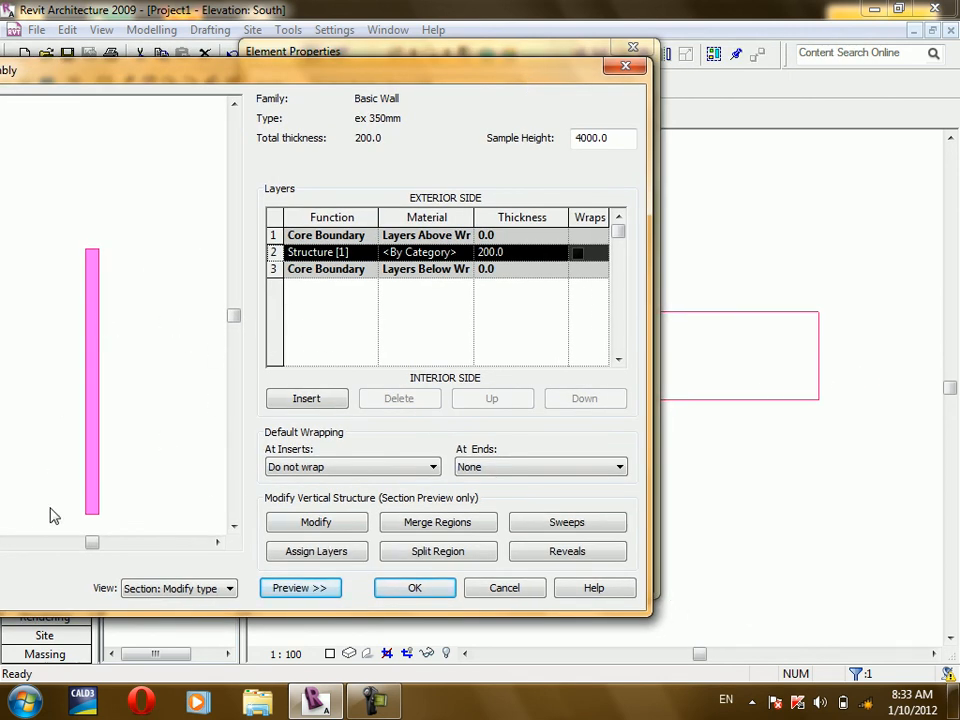
{"action": "scroll", "coordinate": [85, 388], "scroll_direction": "up", "scroll_amount": 5}
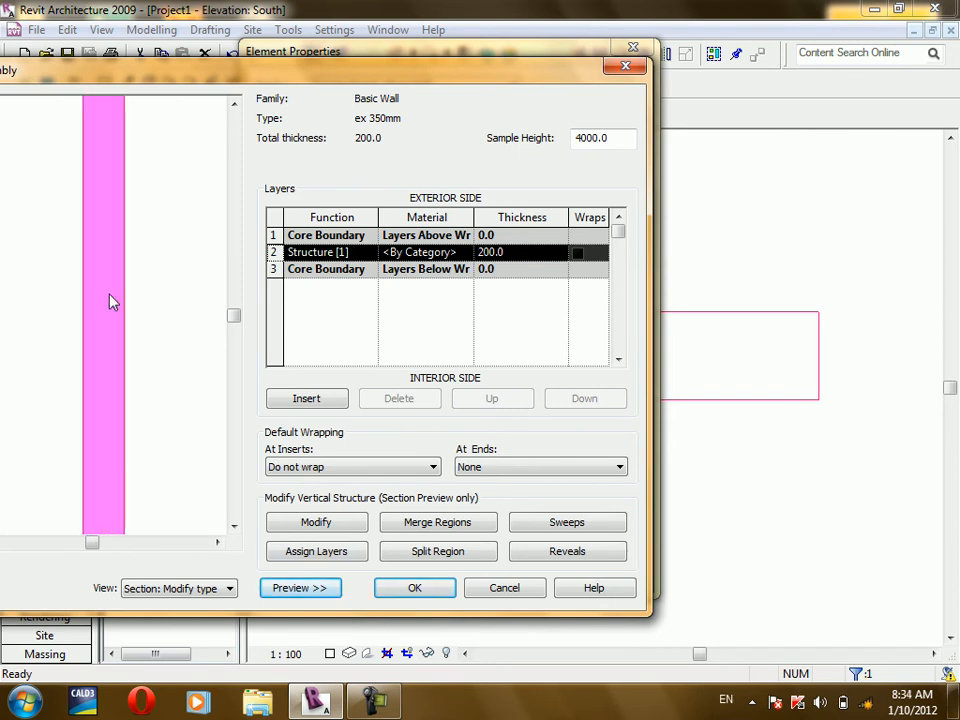
{"action": "scroll", "coordinate": [82, 338], "scroll_direction": "down", "scroll_amount": 3}
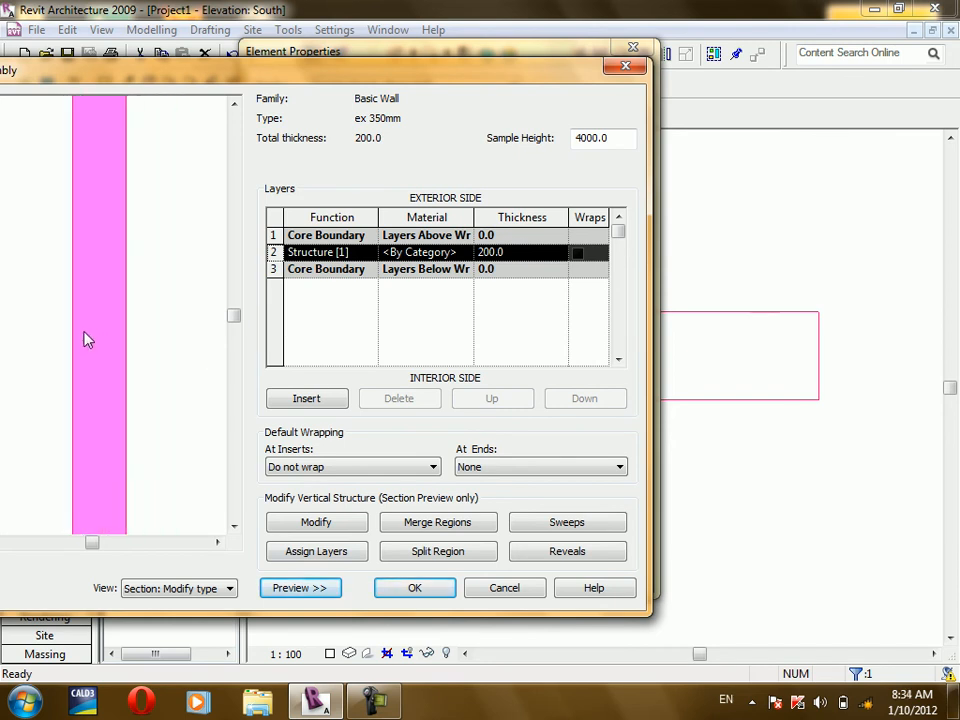
{"action": "scroll", "coordinate": [97, 331], "scroll_direction": "down", "scroll_amount": 1}
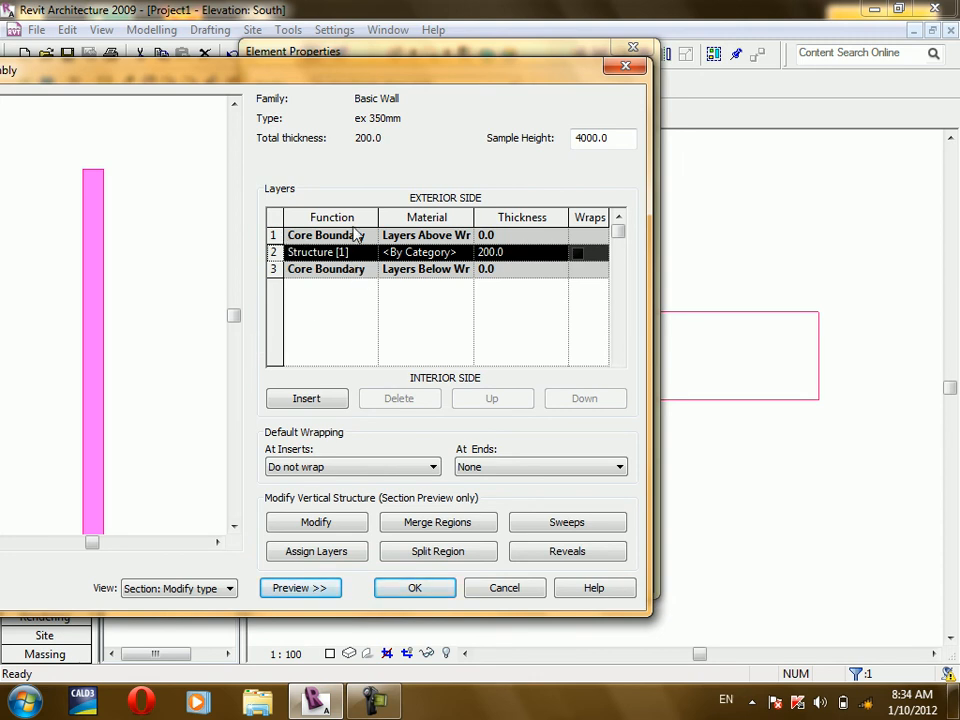
{"action": "left_click", "coordinate": [274, 237]}
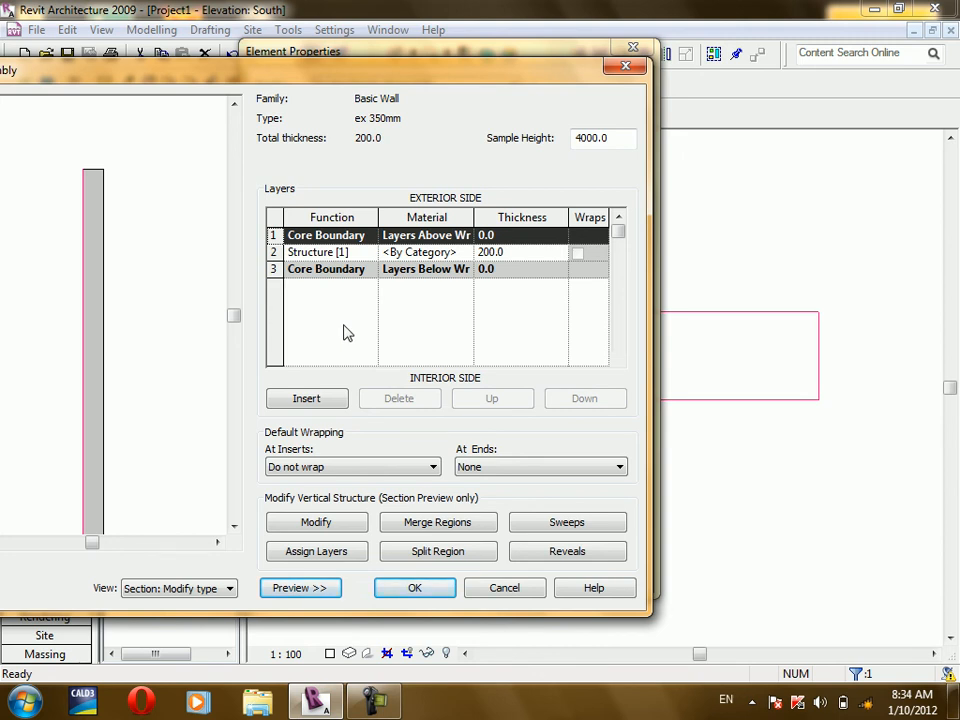
{"action": "left_click", "coordinate": [272, 269]}
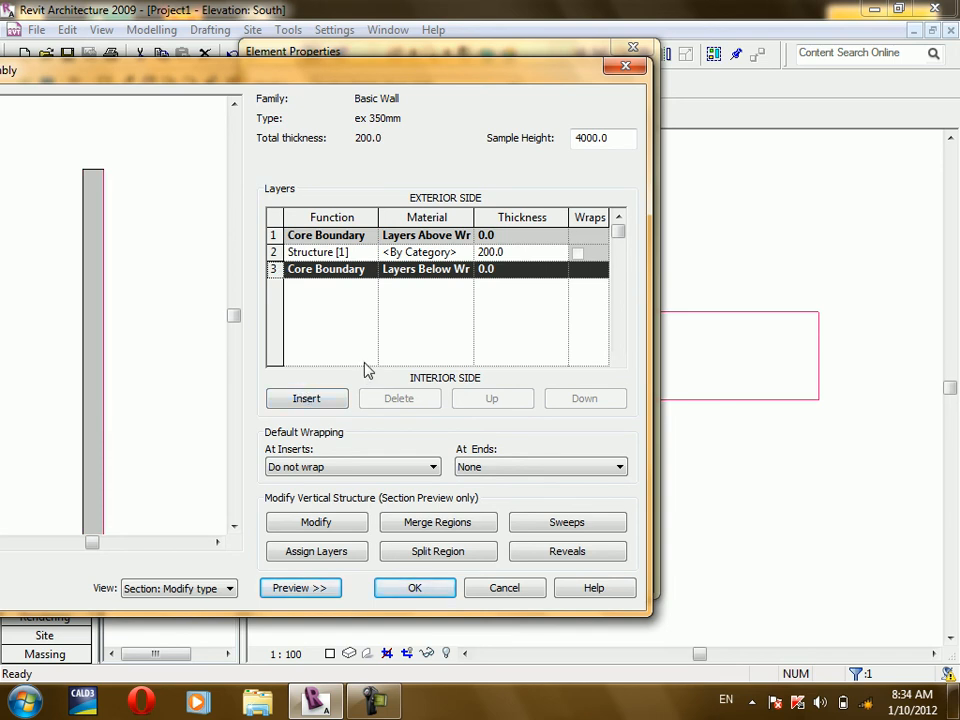
{"action": "left_click", "coordinate": [285, 235]}
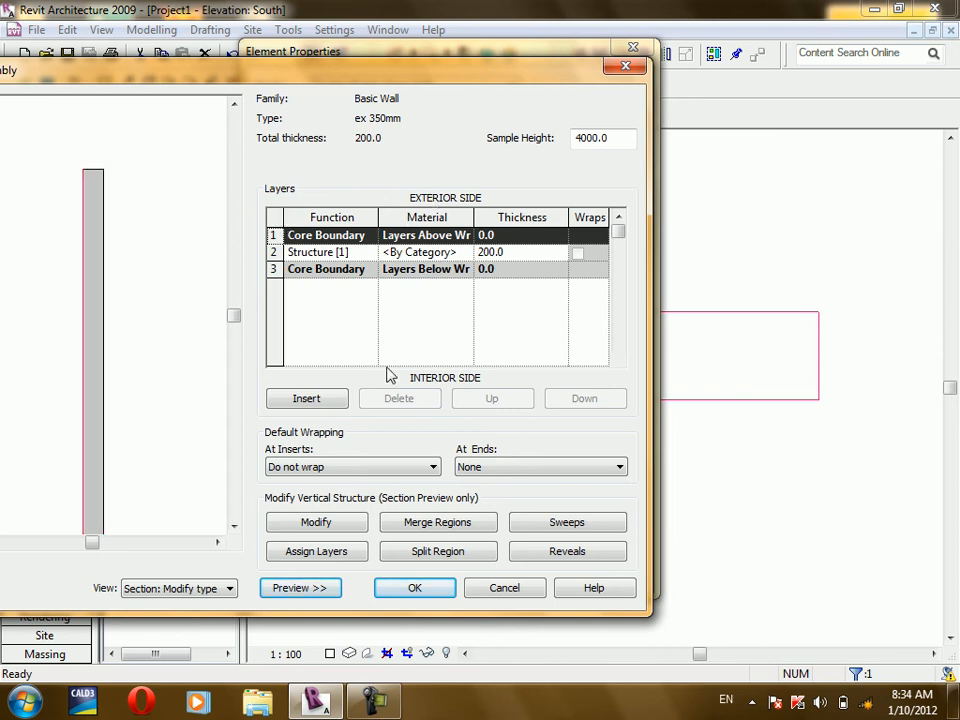
{"action": "left_click", "coordinate": [311, 400]}
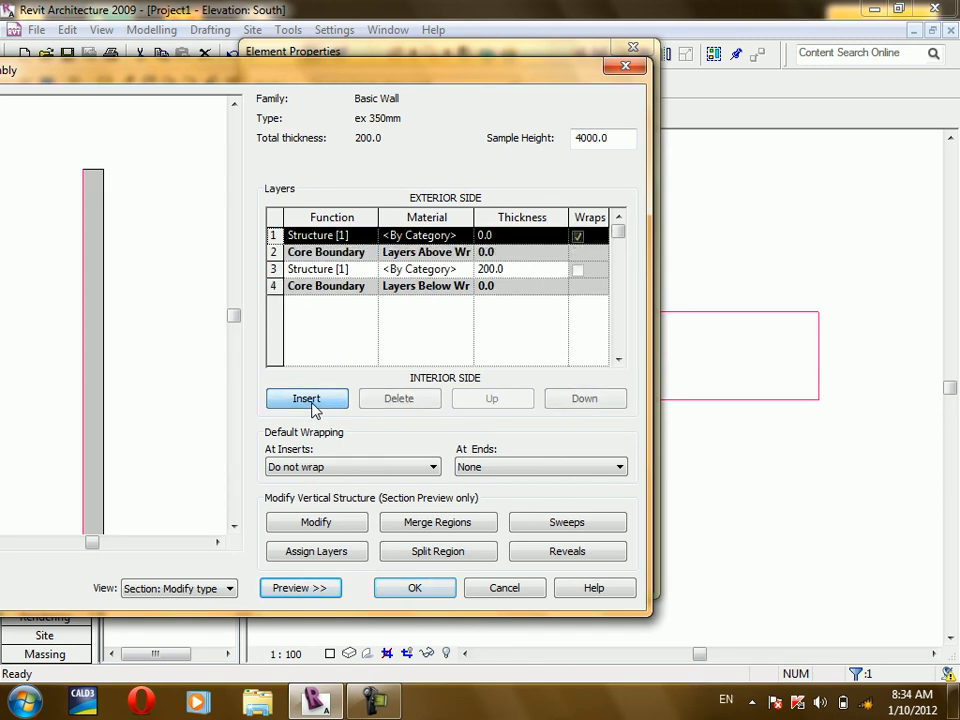
{"action": "left_click", "coordinate": [345, 236]}
{"action": "left_click", "coordinate": [368, 236]}
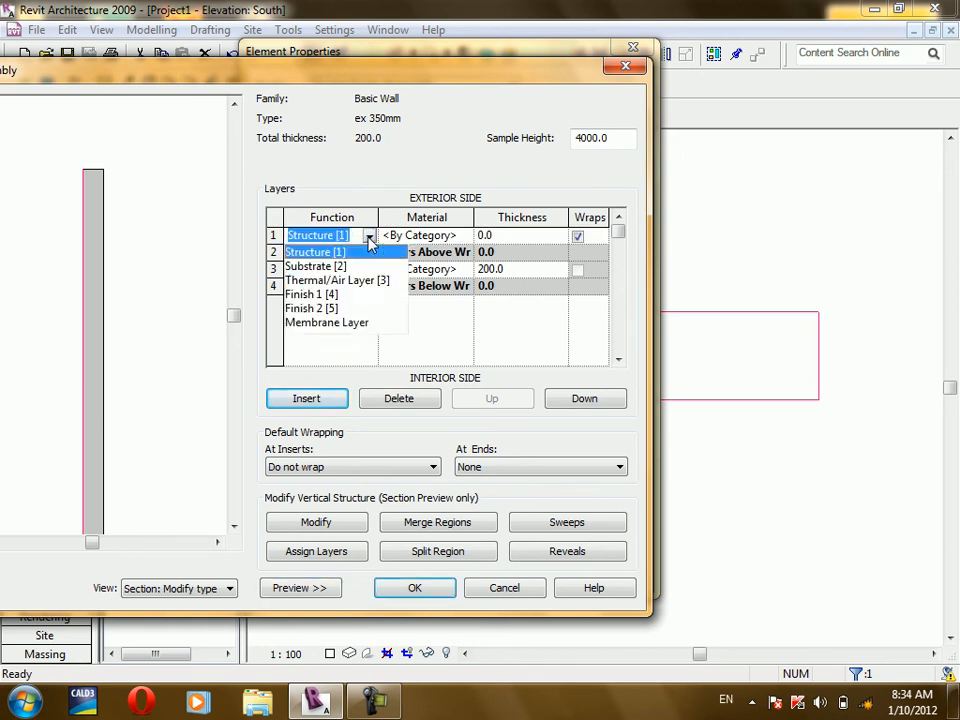
{"action": "left_click", "coordinate": [312, 294]}
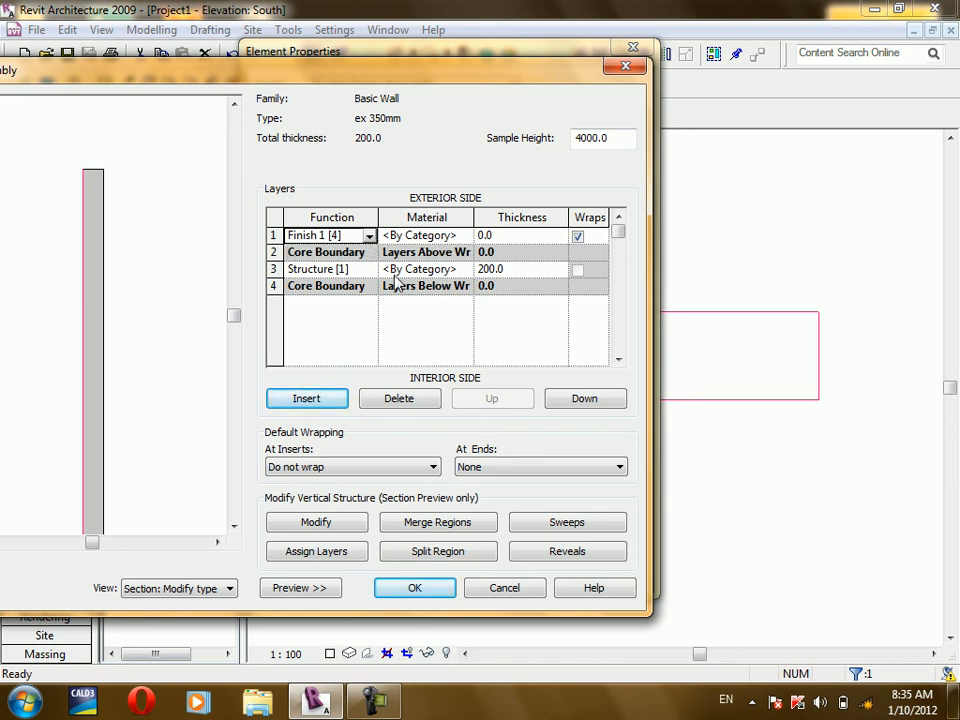
Open the material choices for the Finish 1 [4] layer and select Plasterboard.
{"action": "left_click", "coordinate": [455, 235]}
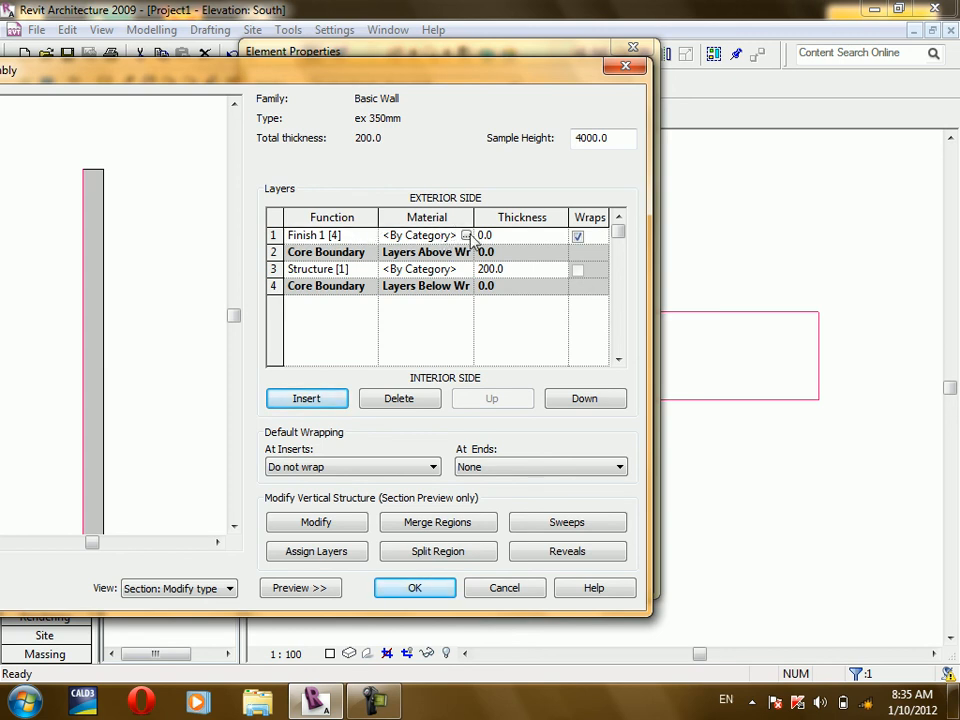
{"action": "left_click", "coordinate": [466, 235]}
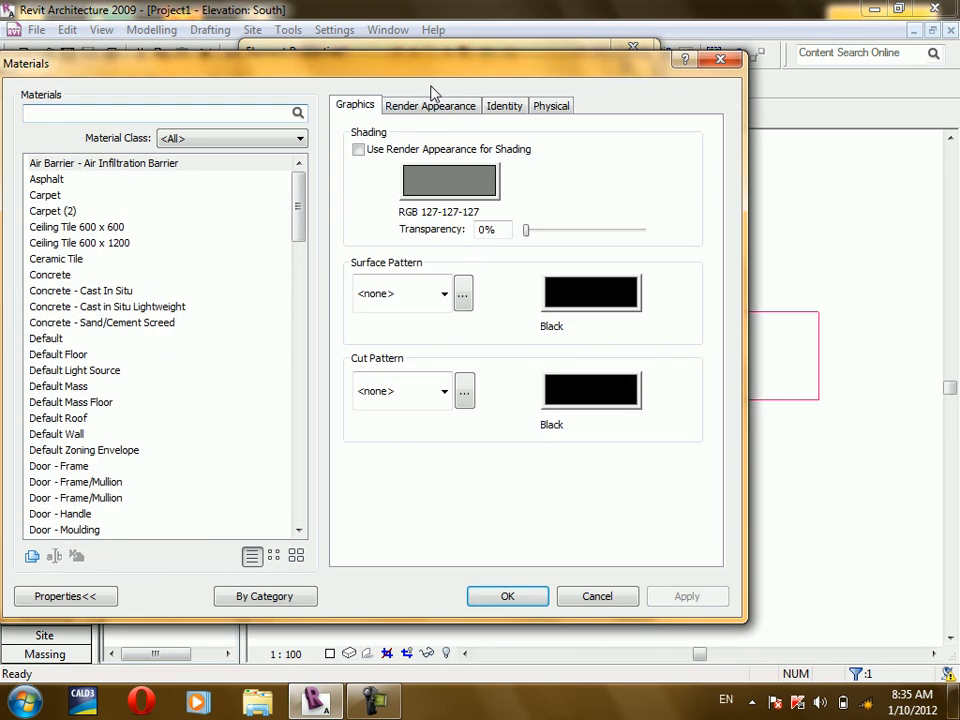
{"action": "left_click_drag", "start_coordinate": [436, 71], "coordinate": [503, 54]}
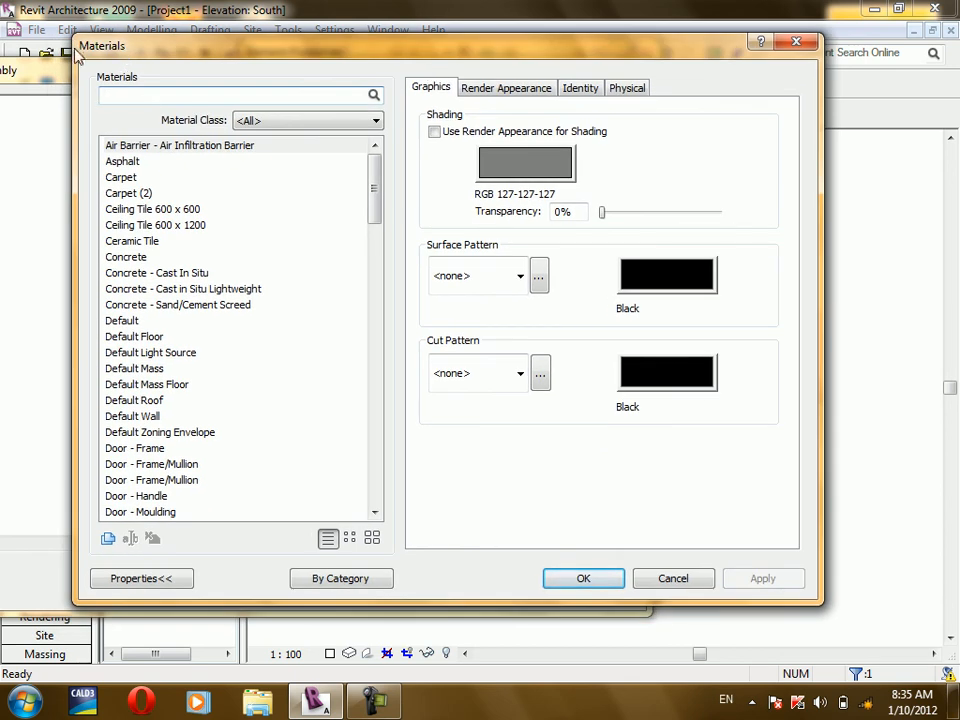
{"action": "mouse_move", "coordinate": [373, 193]}
{"action": "left_mouse_down"}
{"action": "mouse_move", "coordinate": [373, 234]}
{"action": "mouse_move", "coordinate": [366, 189]}
{"action": "left_mouse_up"}
{"action": "left_click", "coordinate": [160, 511]}
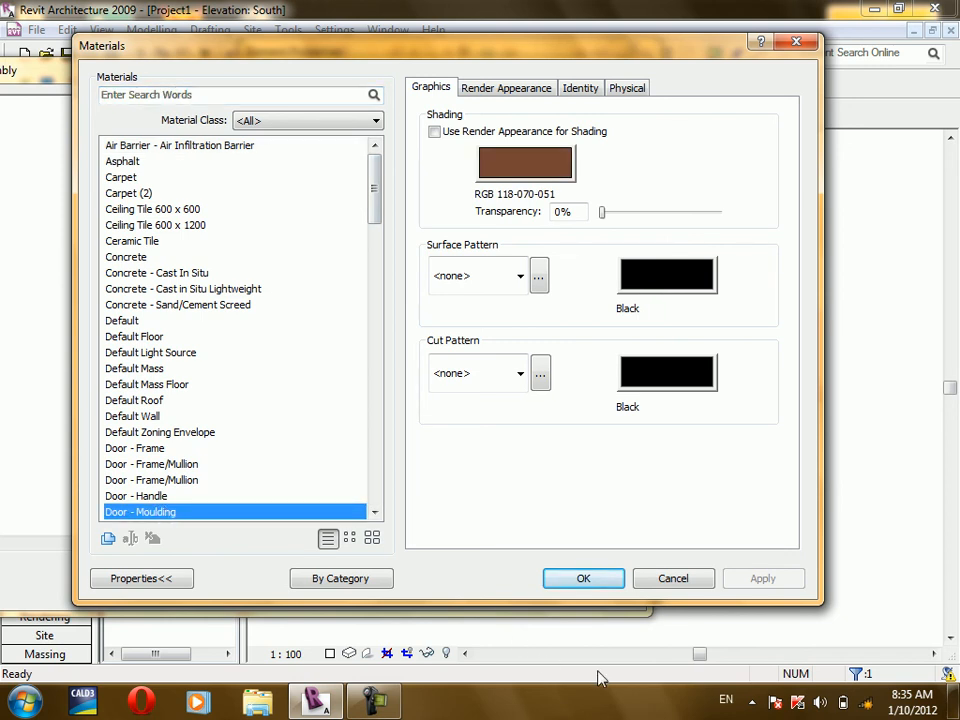
{"action": "key", "text": "p"}
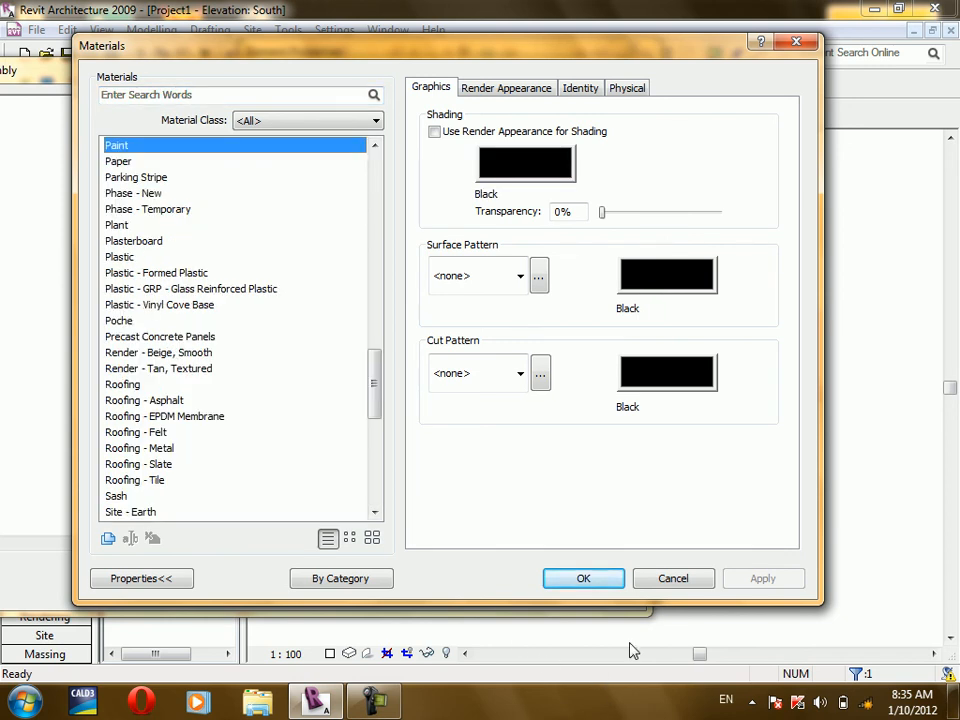
{"action": "left_click", "coordinate": [165, 241]}
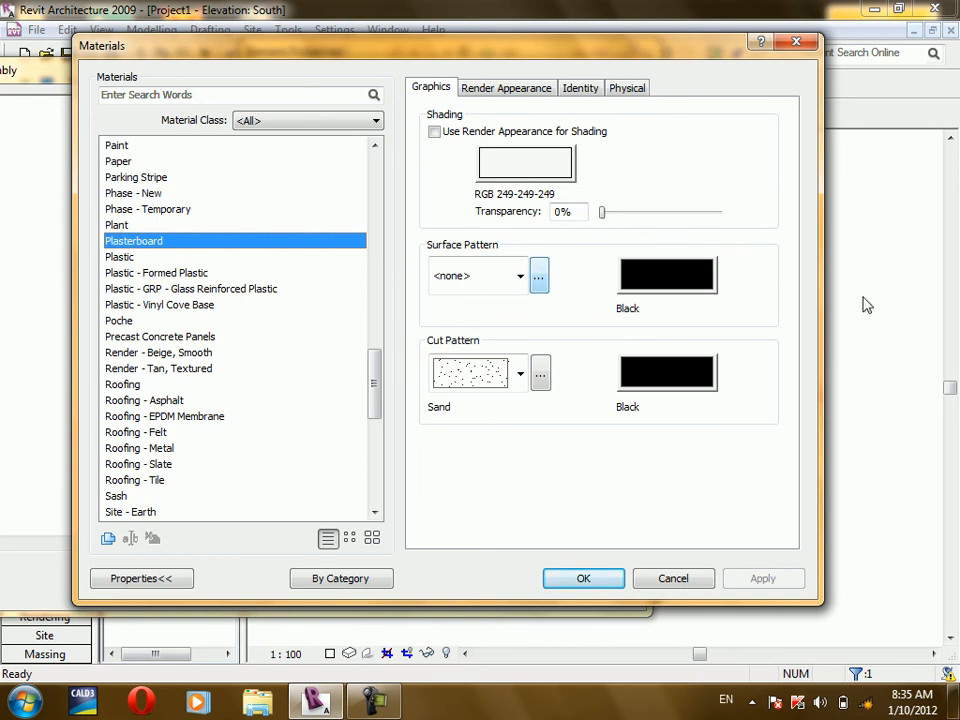
Set Plasterboard's shading colour to orange RGB 255-128-000, accept the material, and set the Finish 1 [4] layer's thickness to 20.
{"action": "left_click", "coordinate": [553, 172]}
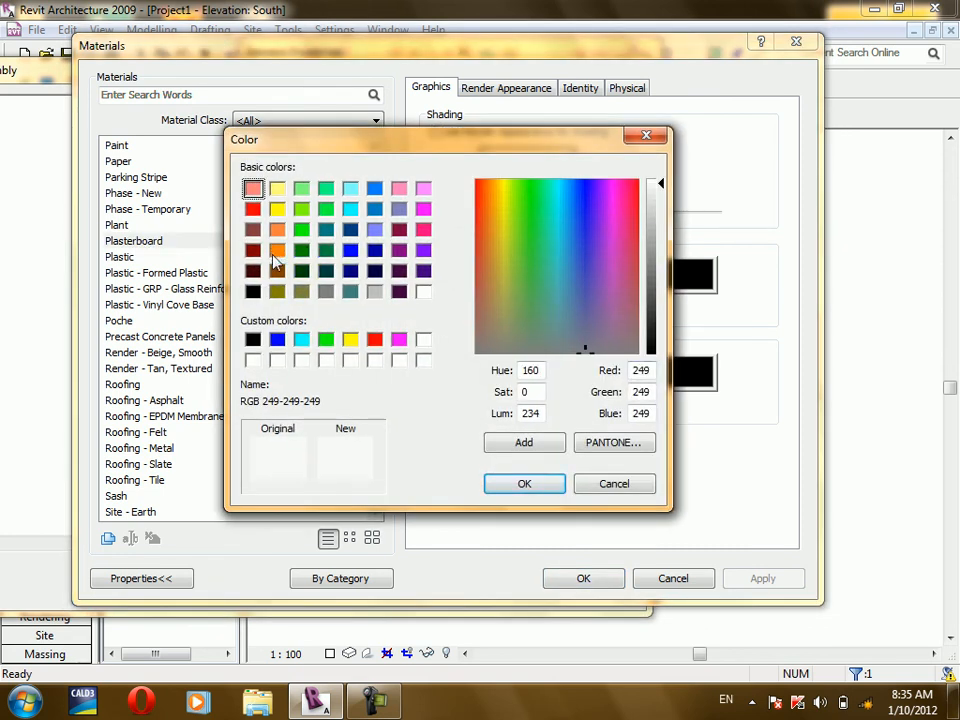
{"action": "left_click", "coordinate": [277, 251]}
{"action": "left_click", "coordinate": [503, 484]}
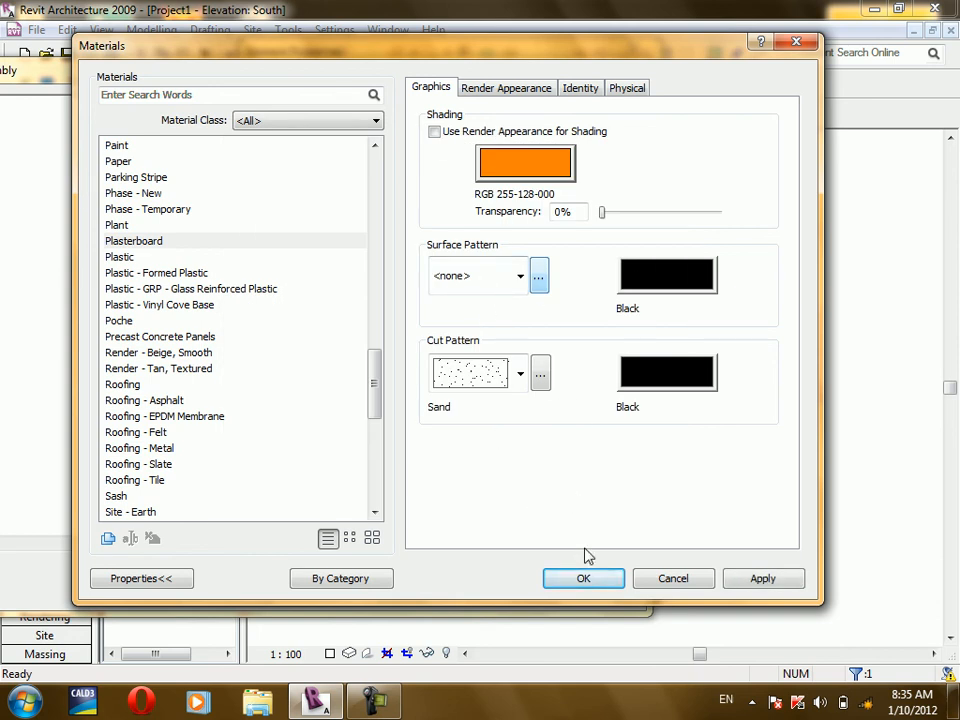
{"action": "left_click", "coordinate": [560, 586]}
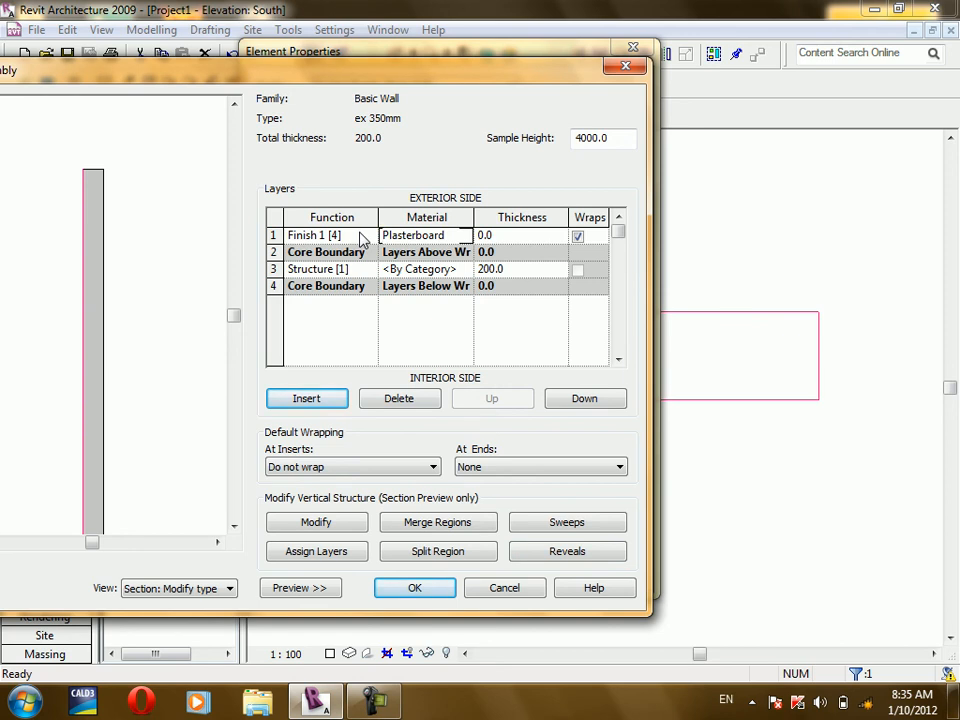
{"action": "left_click", "coordinate": [514, 235]}
{"action": "type", "text": "20"}
Assign the Concrete - Cast In Situ material to the Structure [1] layer and set its thickness to 300.
{"action": "left_click", "coordinate": [318, 268]}
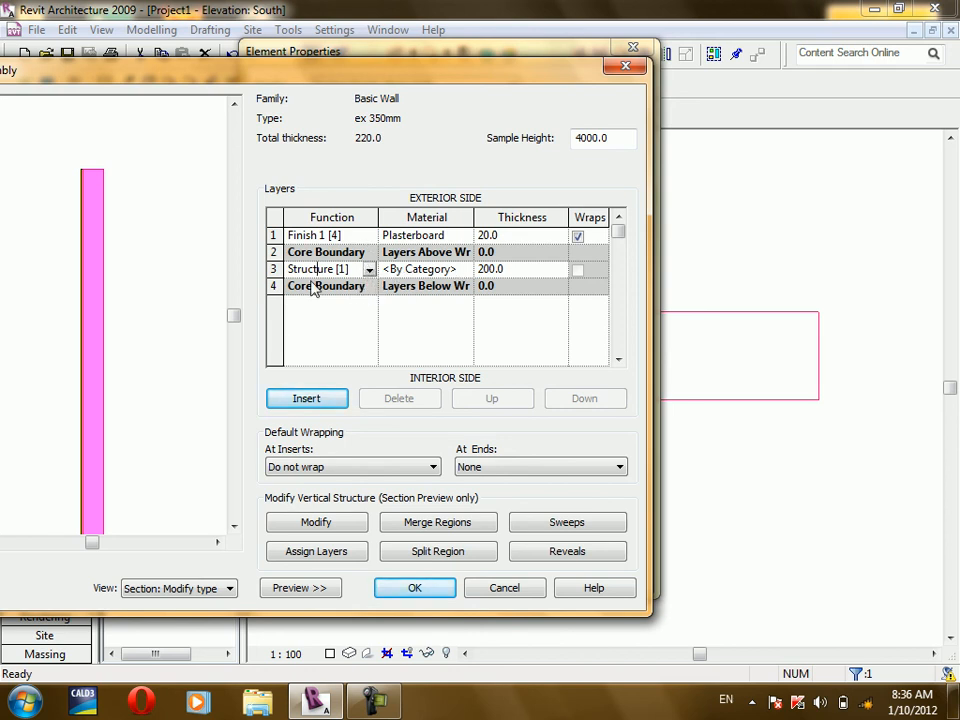
{"action": "left_click", "coordinate": [369, 270]}
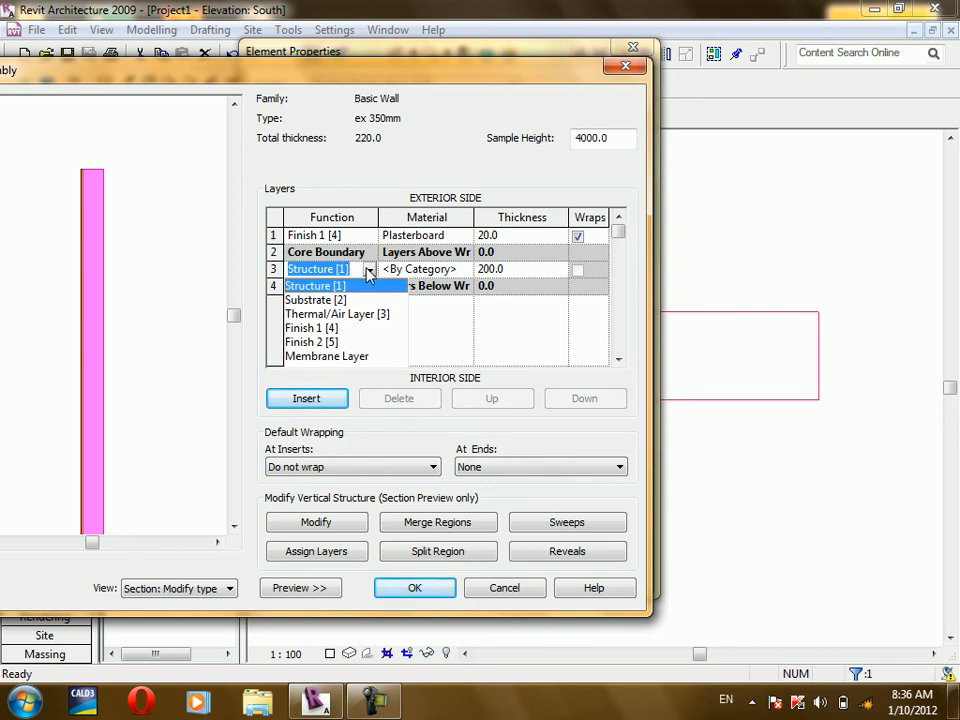
{"action": "left_click", "coordinate": [369, 270]}
{"action": "left_click", "coordinate": [425, 270]}
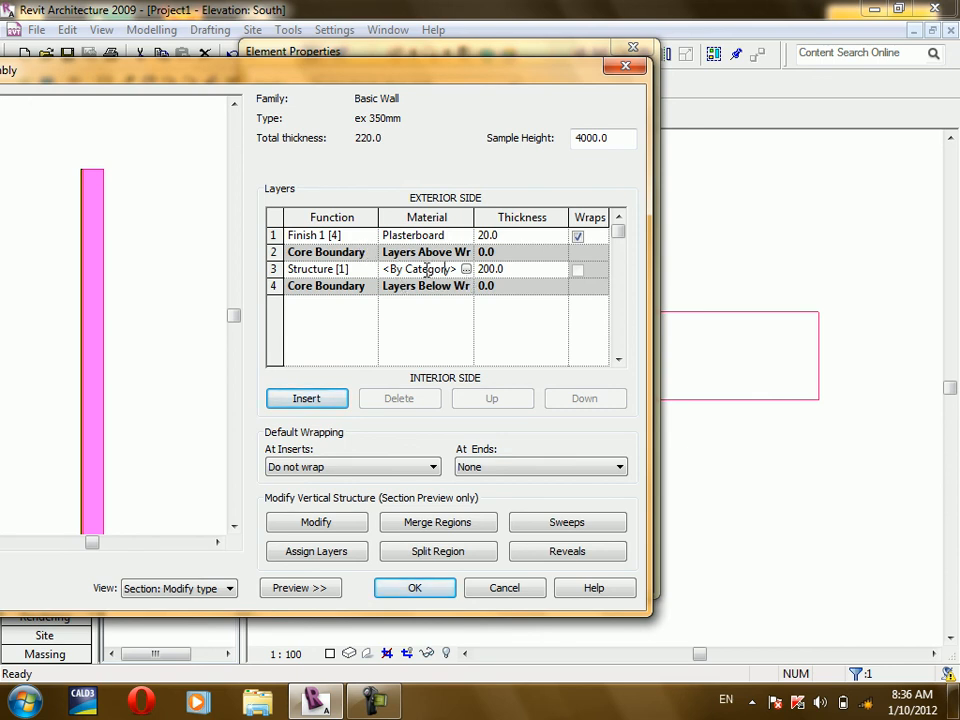
{"action": "left_click", "coordinate": [466, 269]}
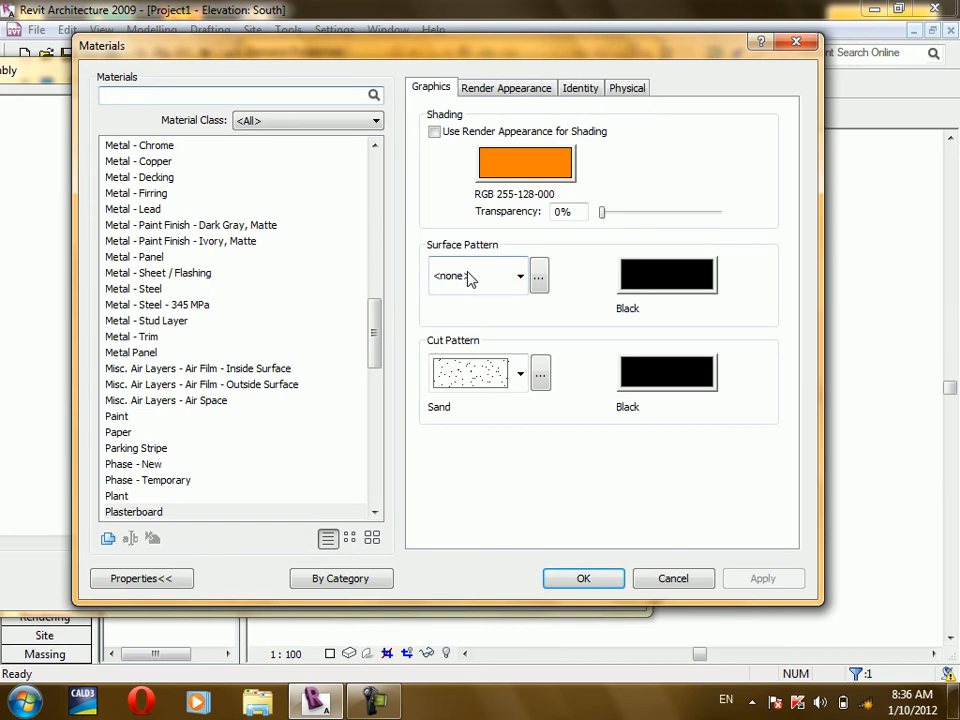
{"action": "left_click", "coordinate": [240, 257]}
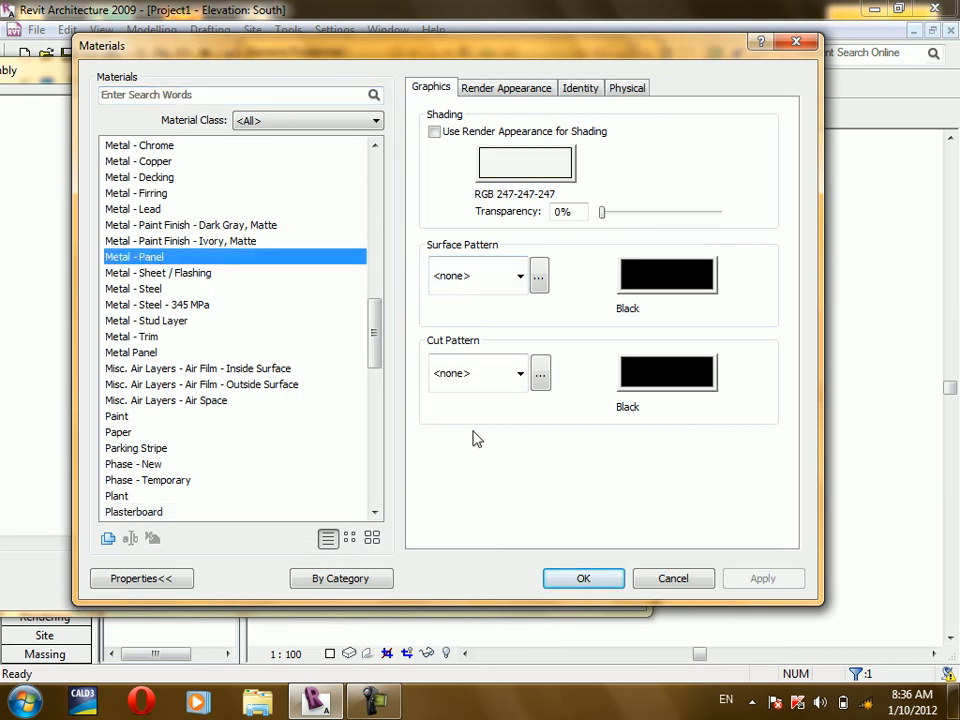
{"action": "key", "text": "c"}
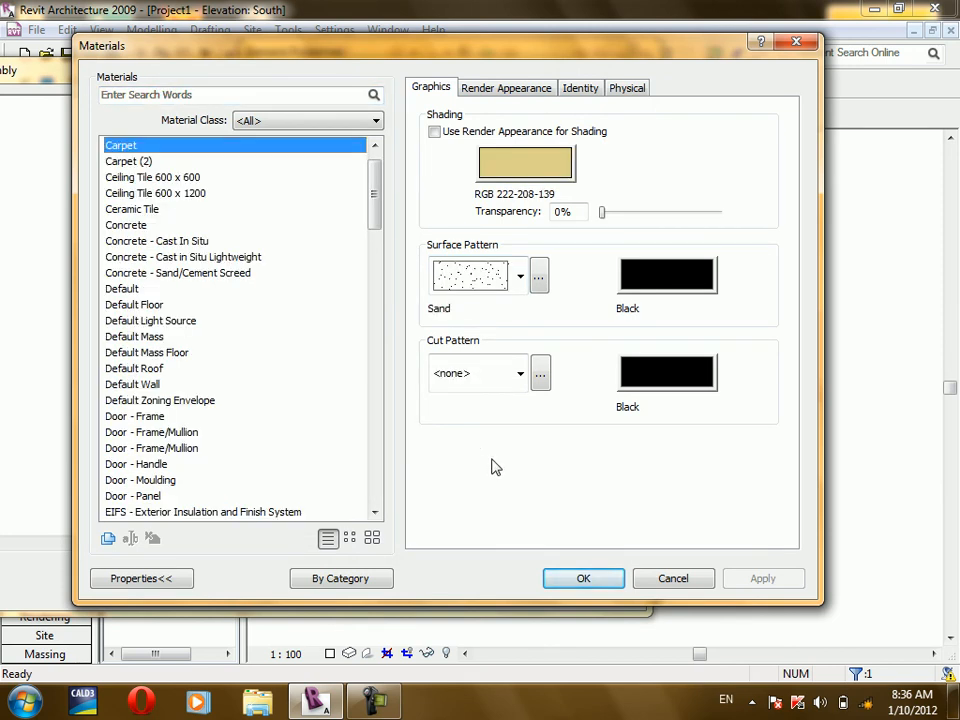
{"action": "left_click", "coordinate": [141, 240]}
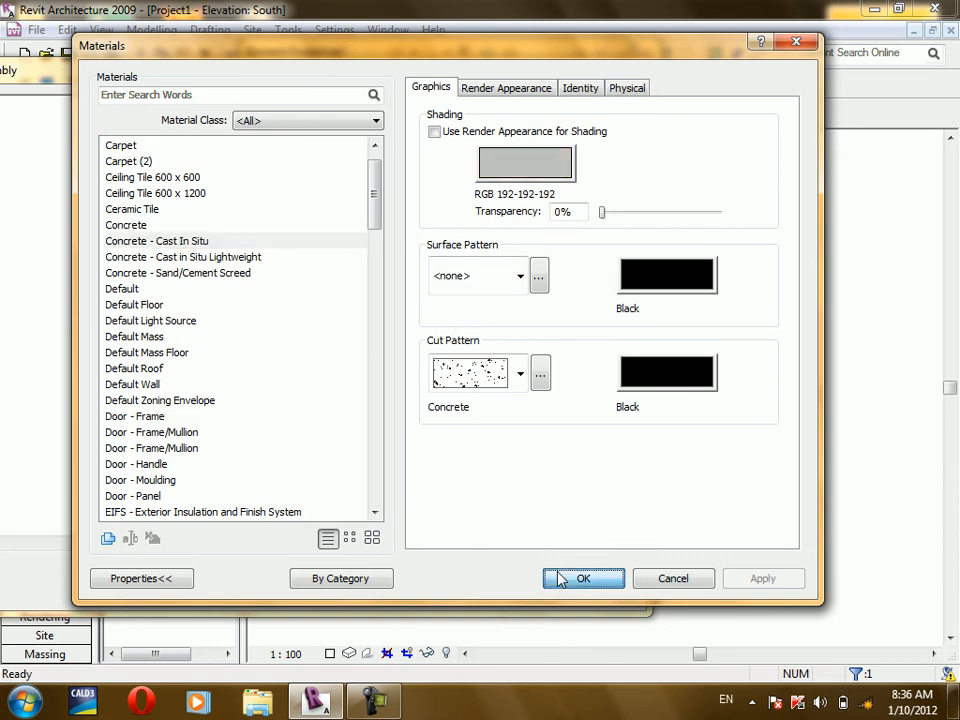
{"action": "left_click", "coordinate": [555, 577]}
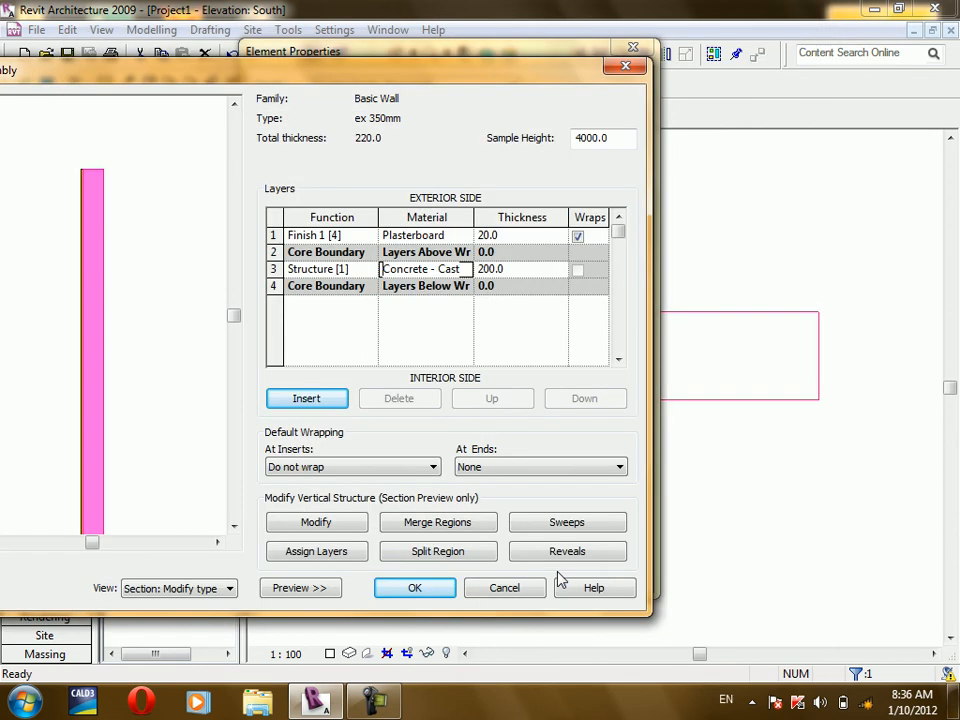
{"action": "left_click", "coordinate": [493, 269]}
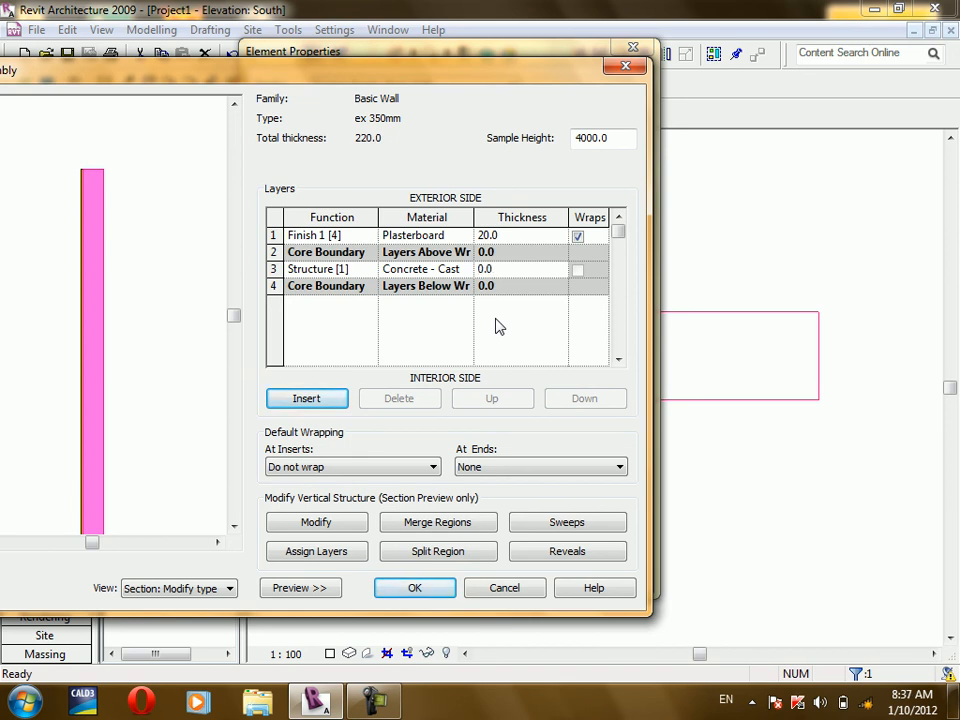
{"action": "left_click", "coordinate": [327, 328]}
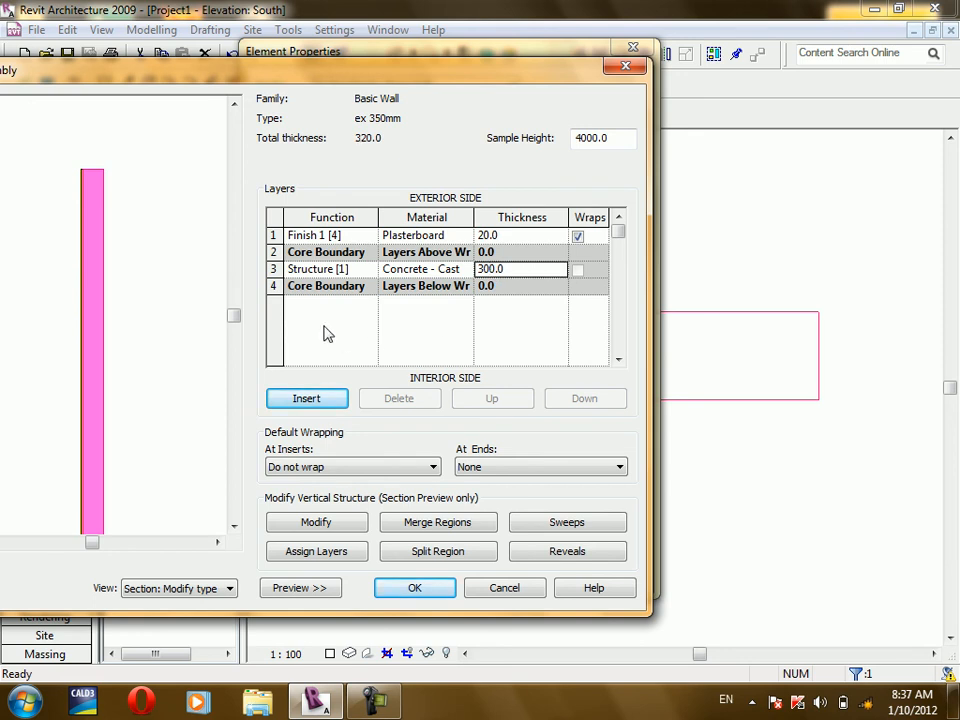
Insert a new Structure [1] layer and move it below the interior core boundary.
{"action": "left_click", "coordinate": [281, 286]}
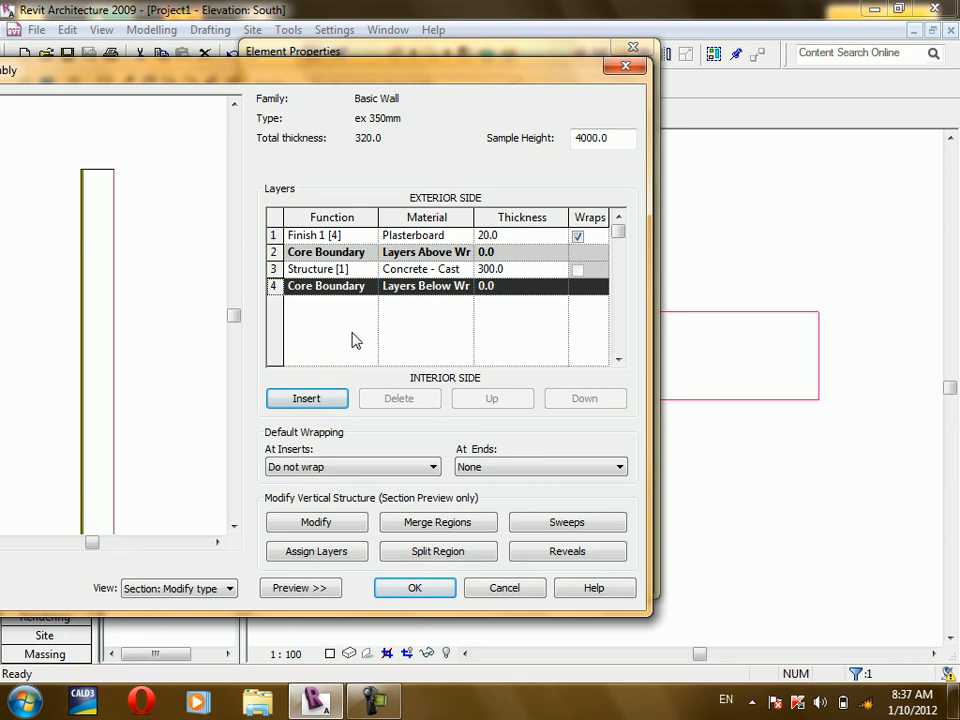
{"action": "left_click", "coordinate": [306, 399]}
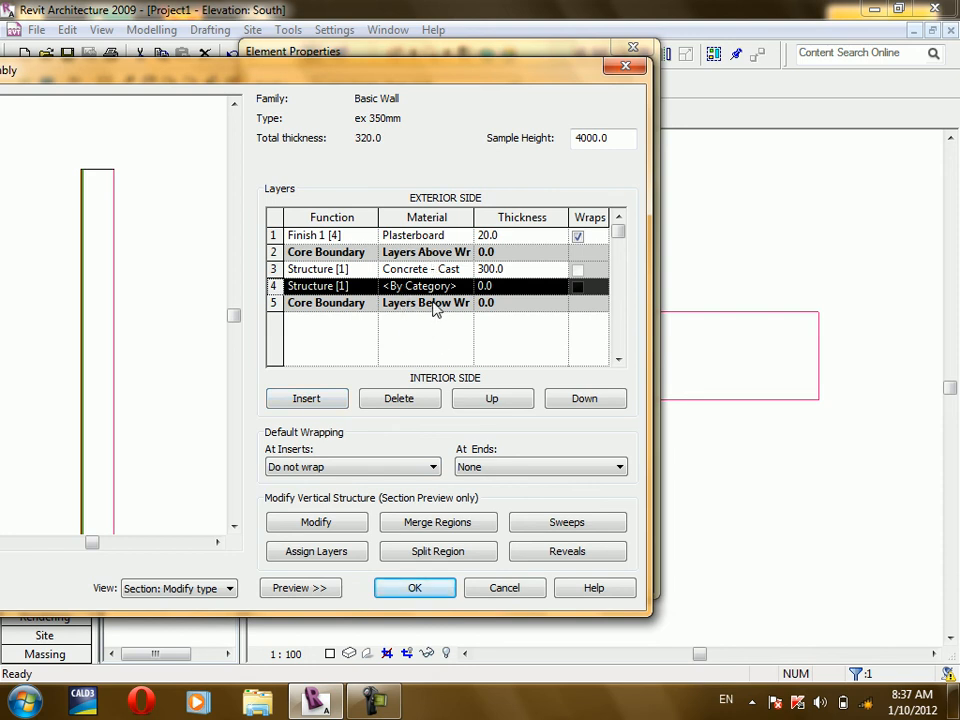
{"action": "left_click", "coordinate": [493, 556]}
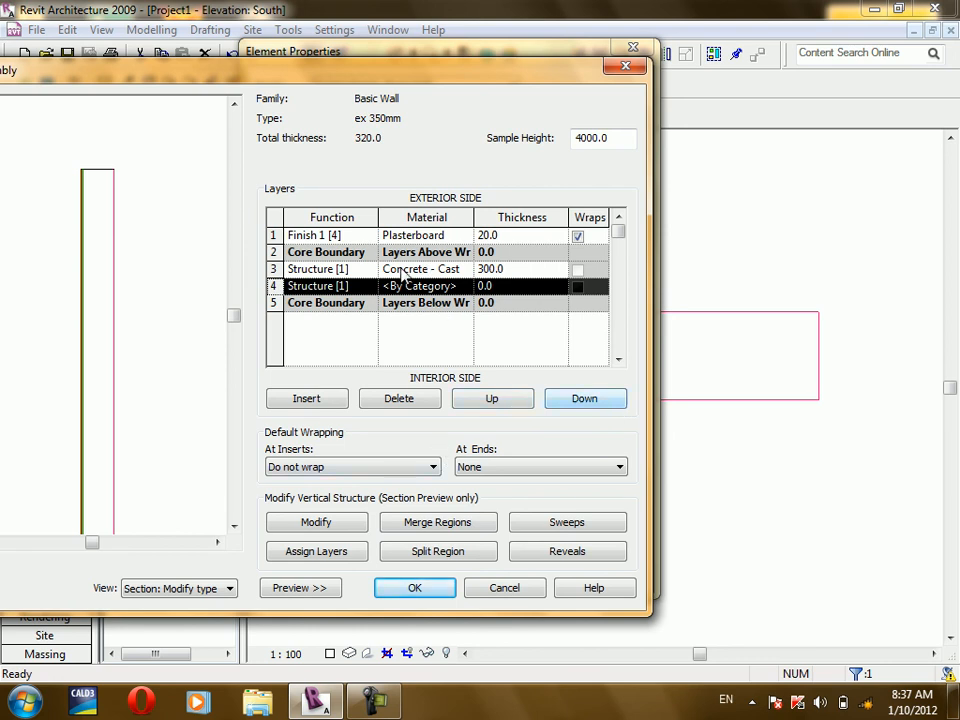
{"action": "left_click", "coordinate": [583, 399]}
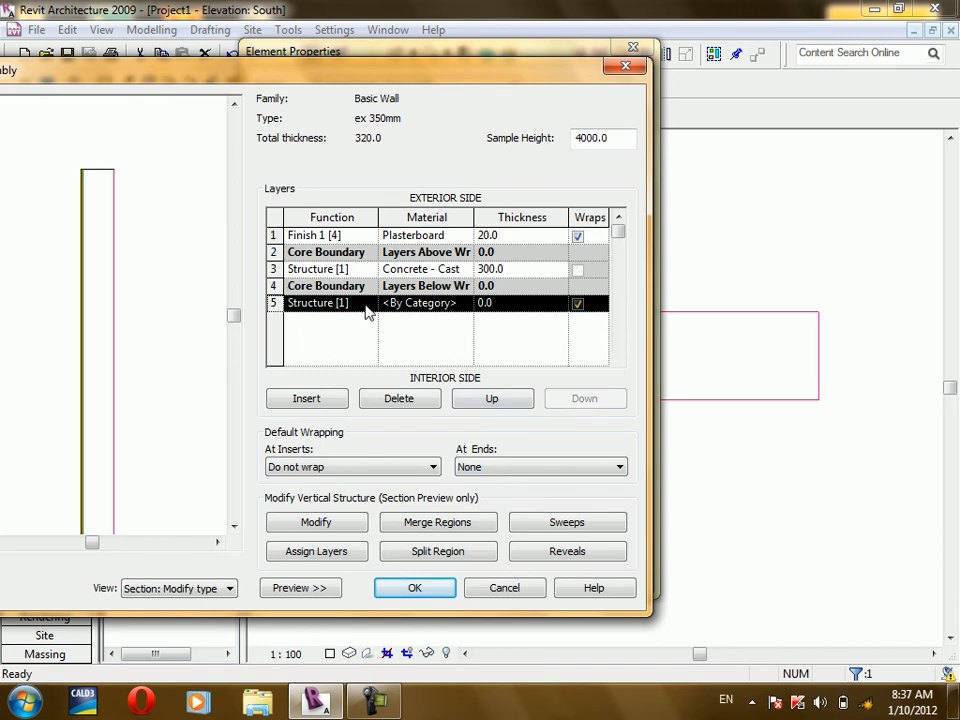
Assign the Plasterboard material to the new layer on the interior side.
{"action": "left_click", "coordinate": [452, 305]}
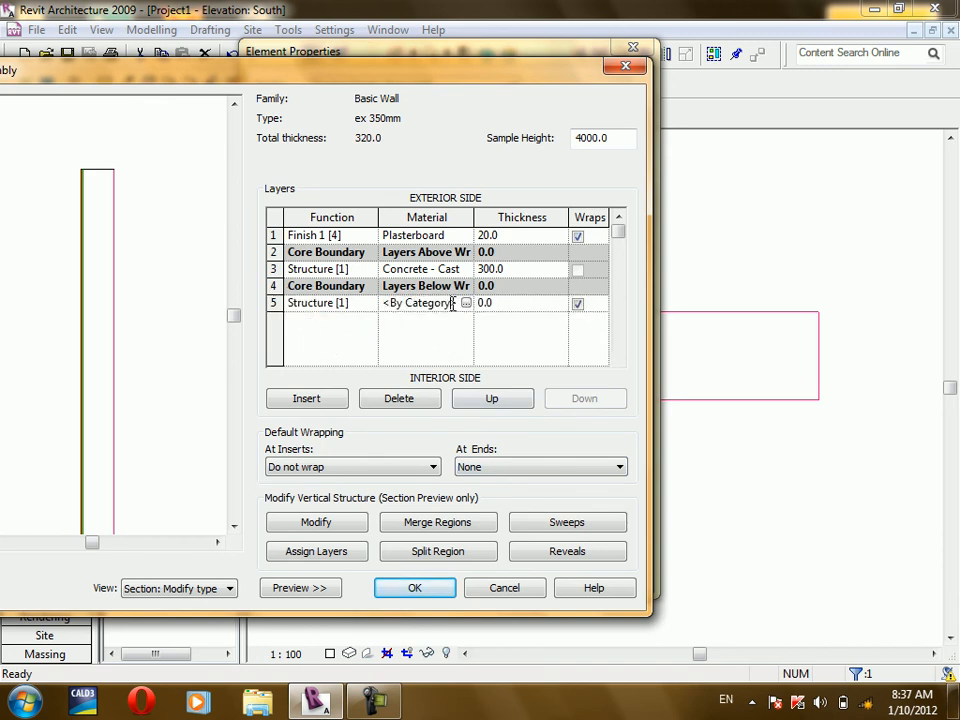
{"action": "left_click", "coordinate": [465, 303]}
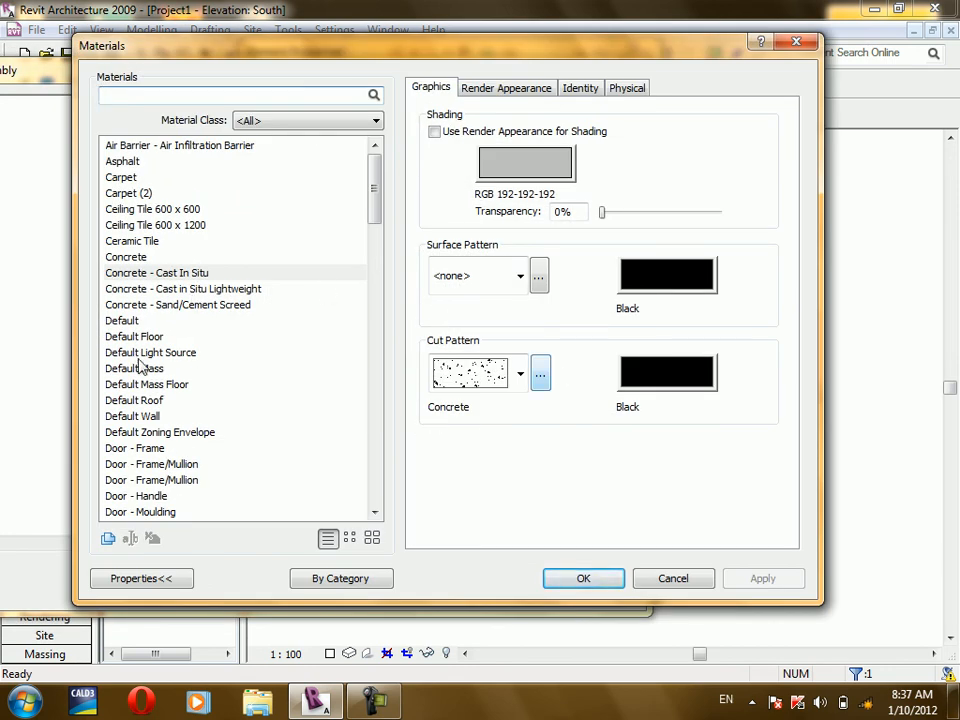
{"action": "left_click", "coordinate": [141, 210]}
{"action": "left_click", "coordinate": [140, 512]}
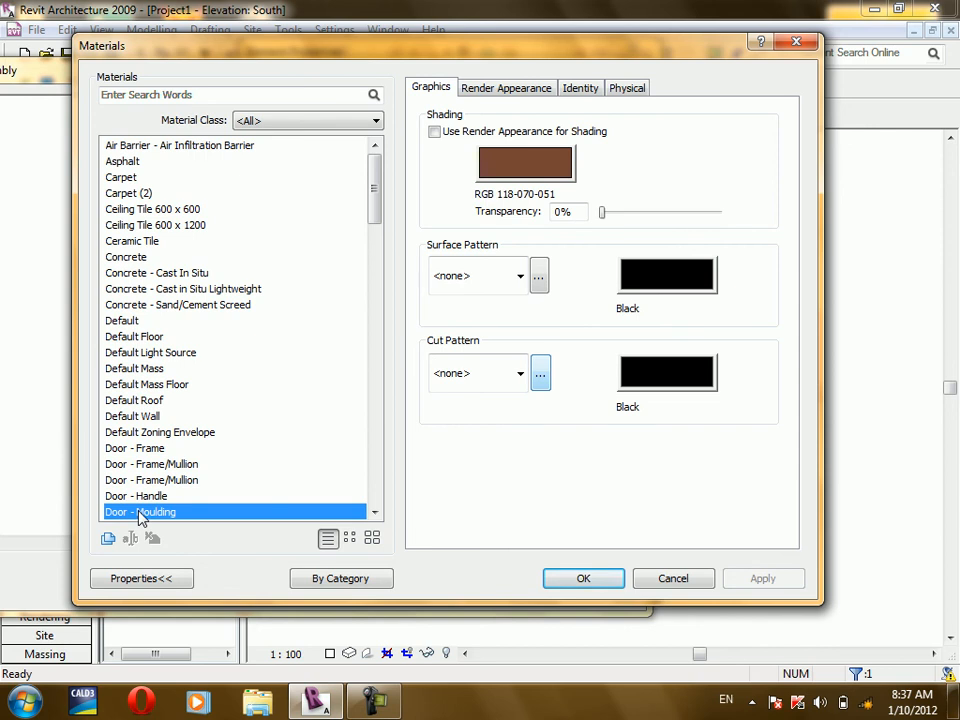
{"action": "key", "text": "p"}
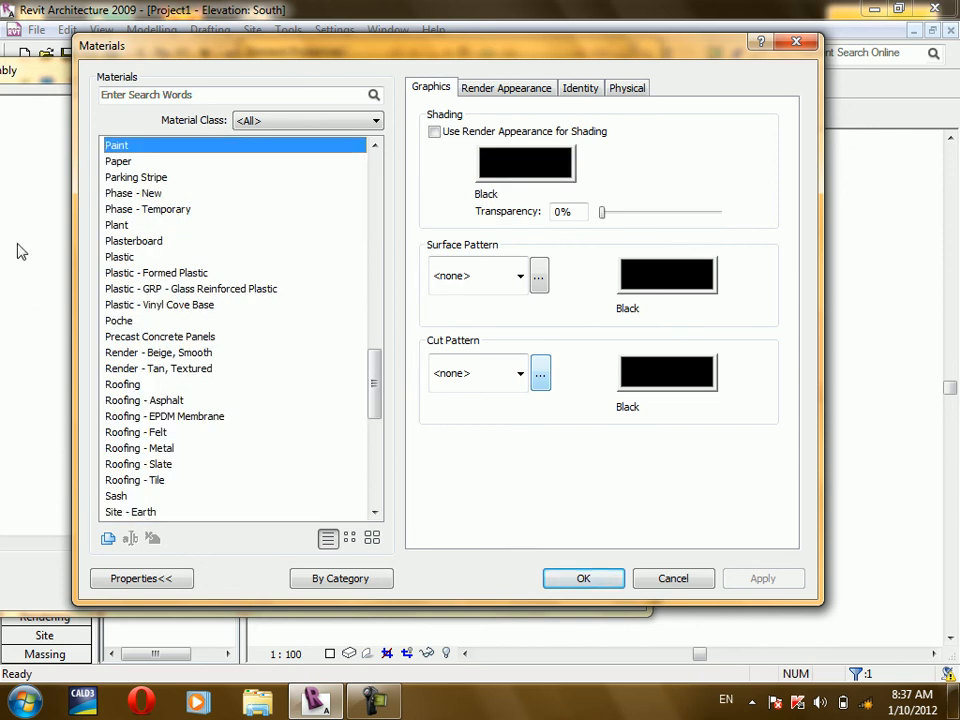
{"action": "left_click", "coordinate": [119, 244]}
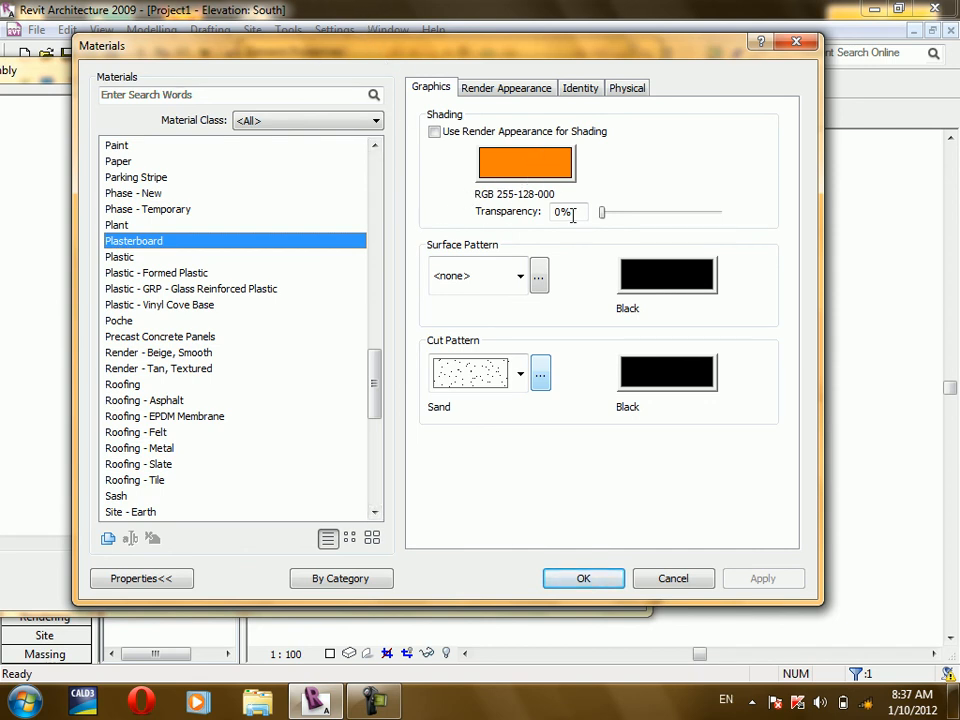
{"action": "left_click", "coordinate": [593, 580]}
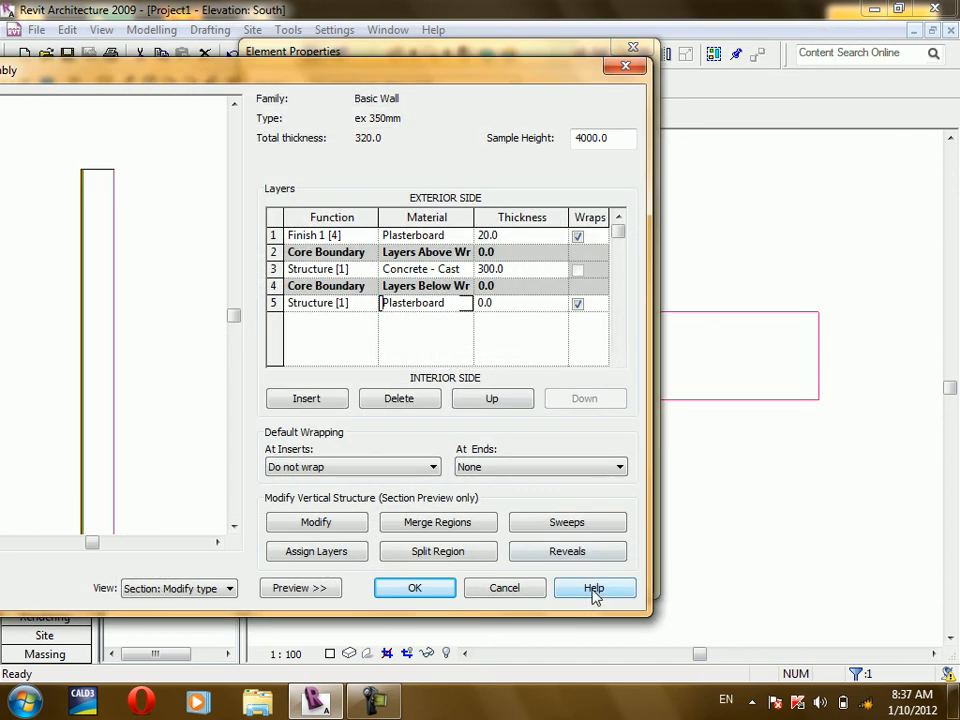
Set the interior Plasterboard layer's thickness to 20 and accept the ex 350mm type for the selected wall.
{"action": "left_click", "coordinate": [483, 303]}
{"action": "double_click", "coordinate": [483, 303]}
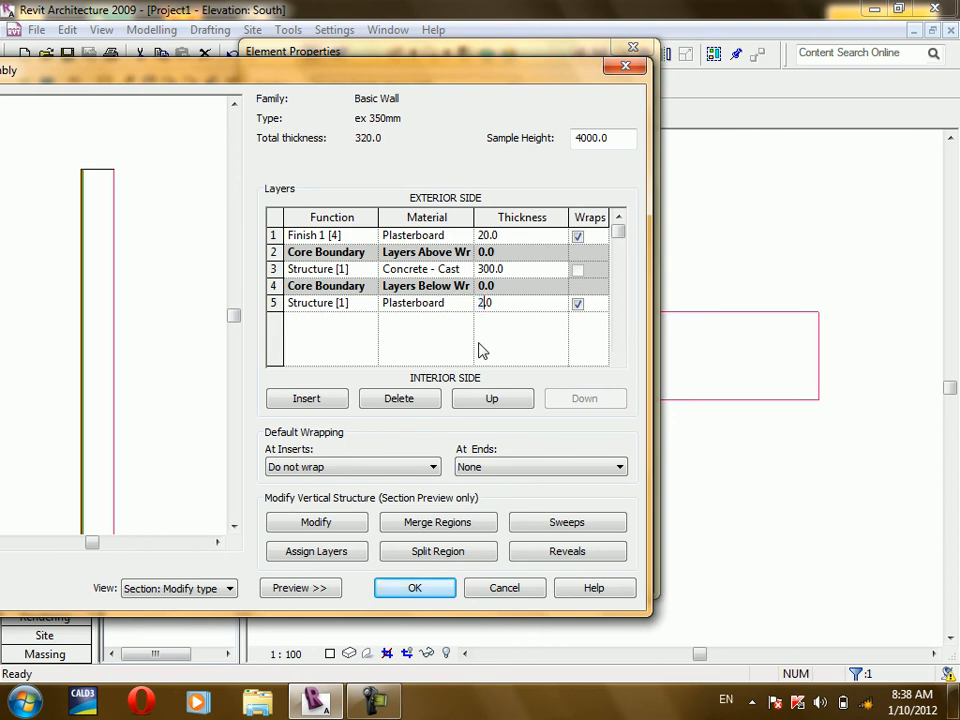
{"action": "type", "text": "20"}
{"action": "left_click", "coordinate": [418, 588]}
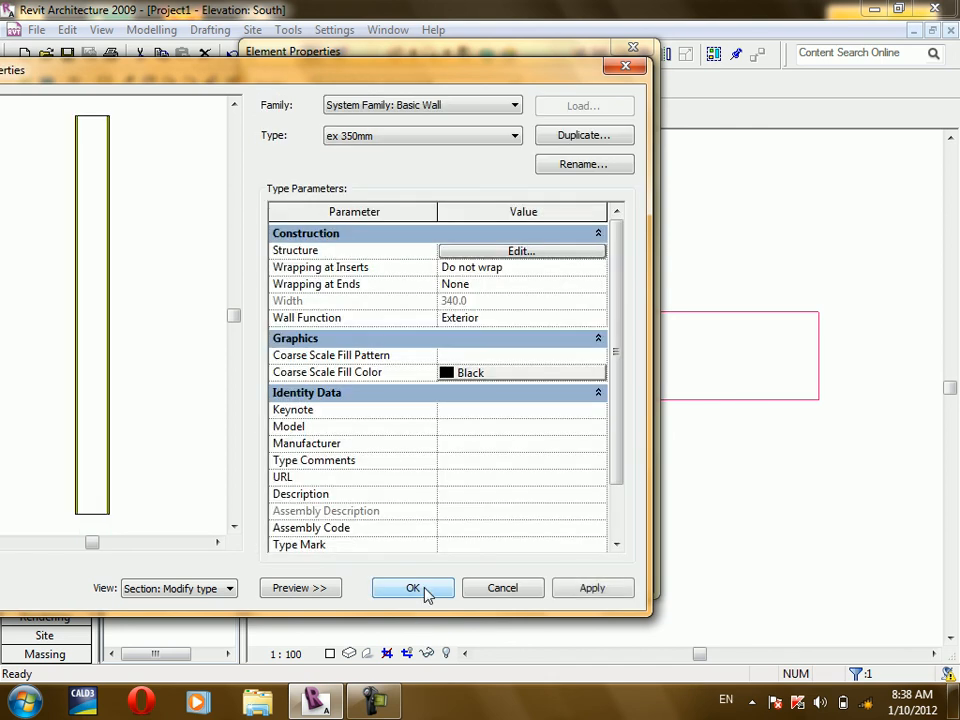
{"action": "left_click", "coordinate": [418, 590]}
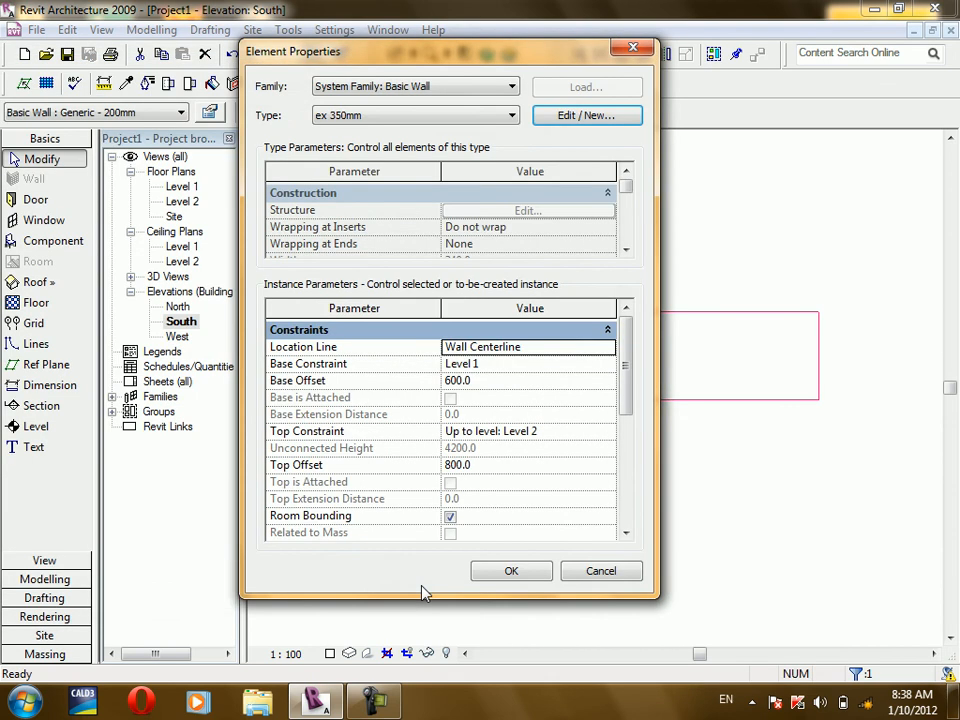
{"action": "left_click", "coordinate": [512, 573]}
{"action": "left_click", "coordinate": [640, 553]}
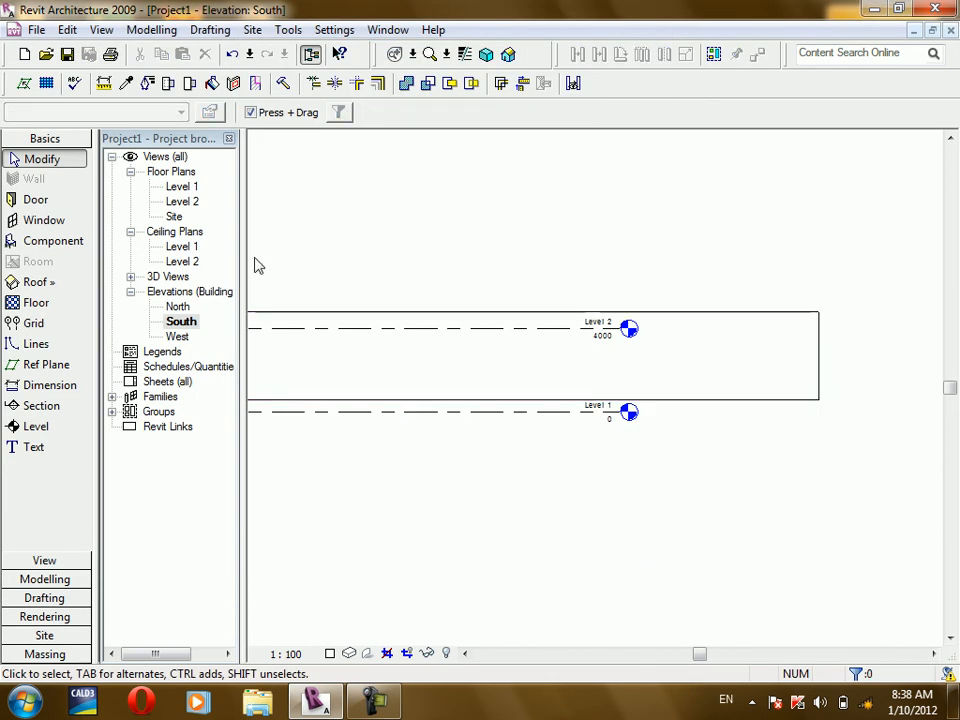
Open the Level 1 floor plan and set its detail level to Fine.
{"action": "double_click", "coordinate": [185, 187]}
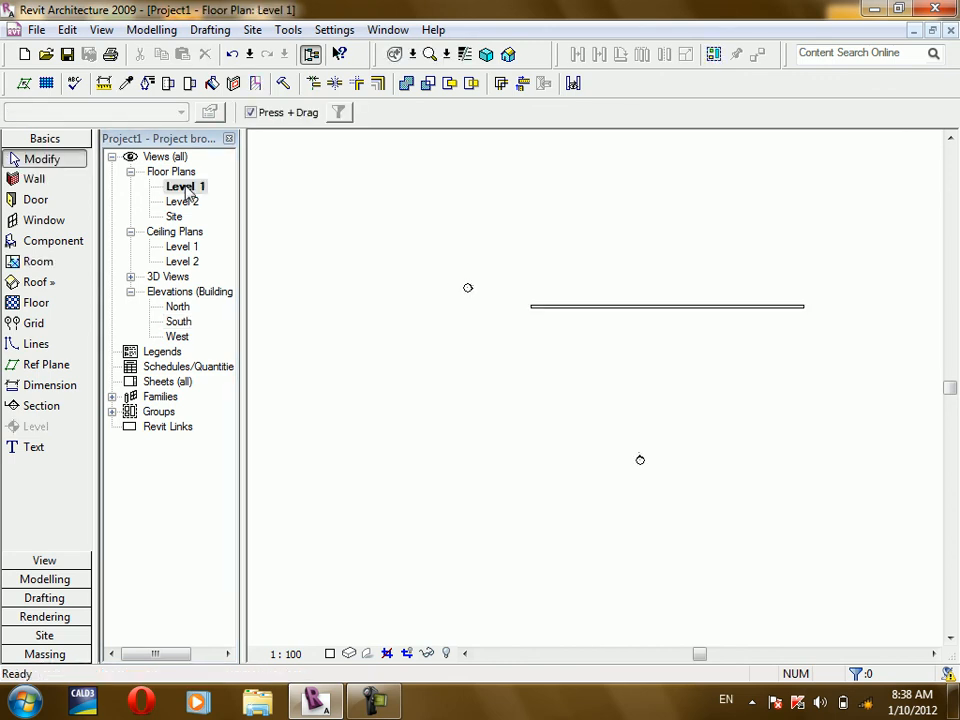
{"action": "scroll", "coordinate": [750, 320], "scroll_direction": "up", "scroll_amount": 3}
{"action": "scroll", "coordinate": [775, 295], "scroll_direction": "up", "scroll_amount": 3}
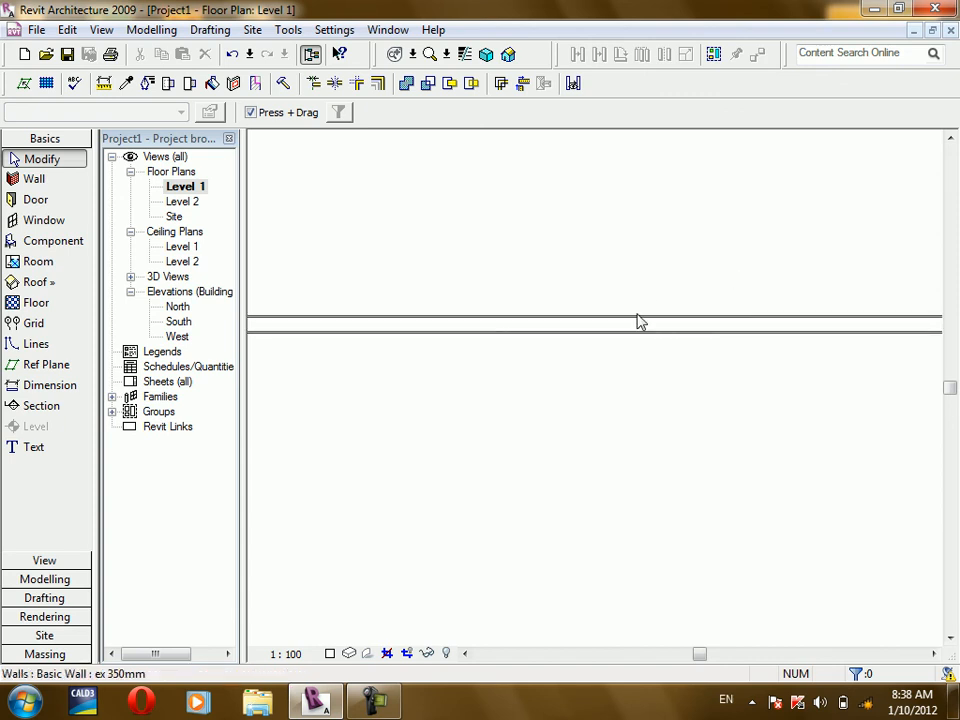
{"action": "left_click", "coordinate": [331, 654]}
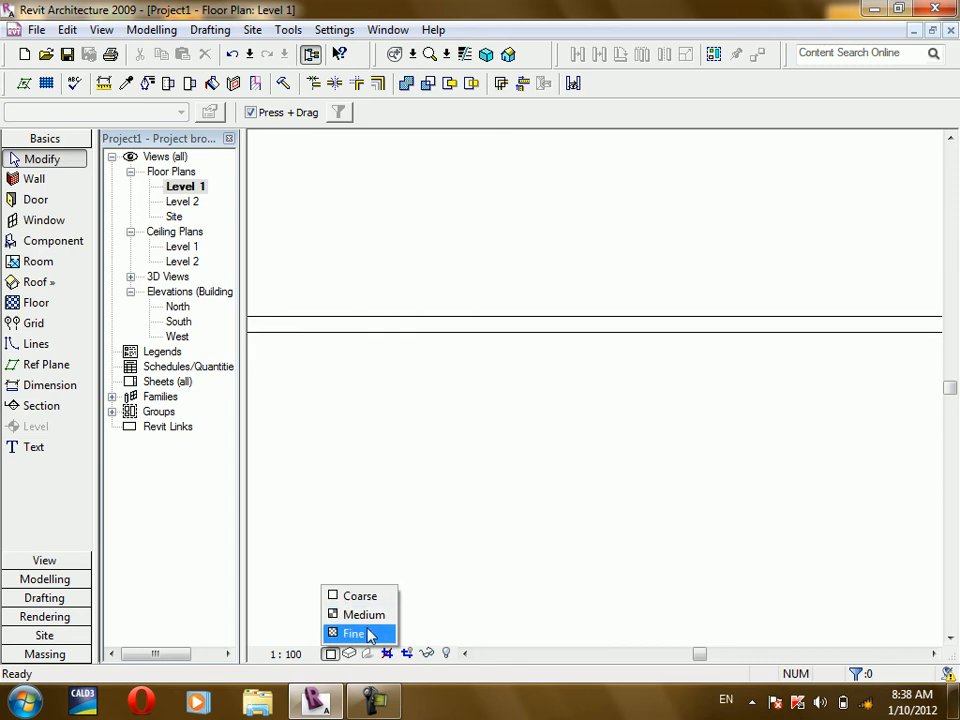
{"action": "left_click", "coordinate": [355, 633]}
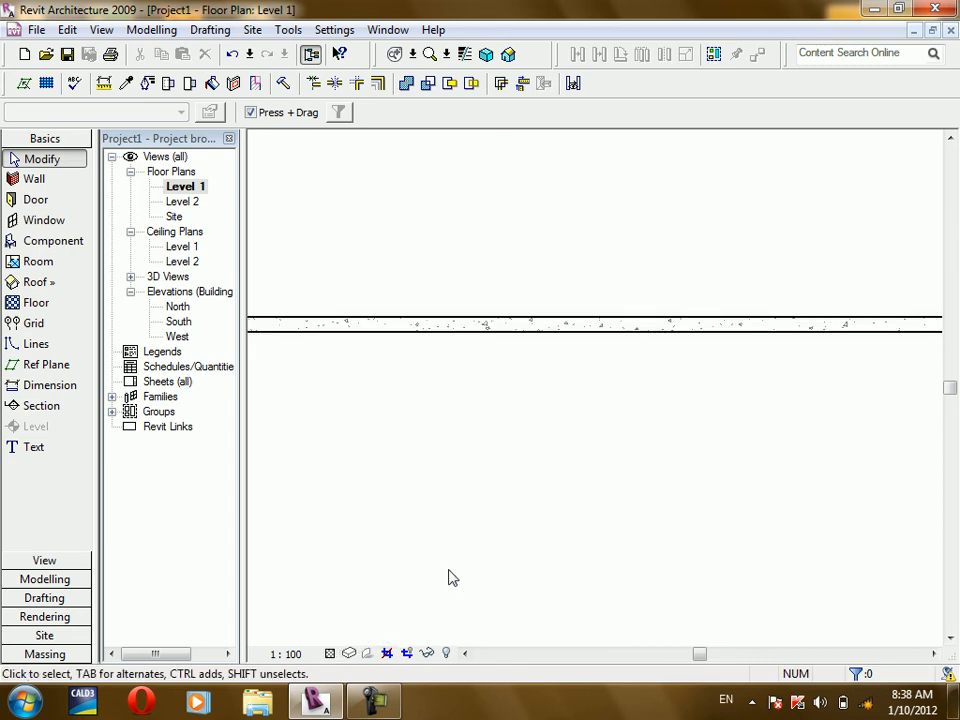
{"action": "scroll", "coordinate": [750, 320], "scroll_direction": "up", "scroll_amount": 5}
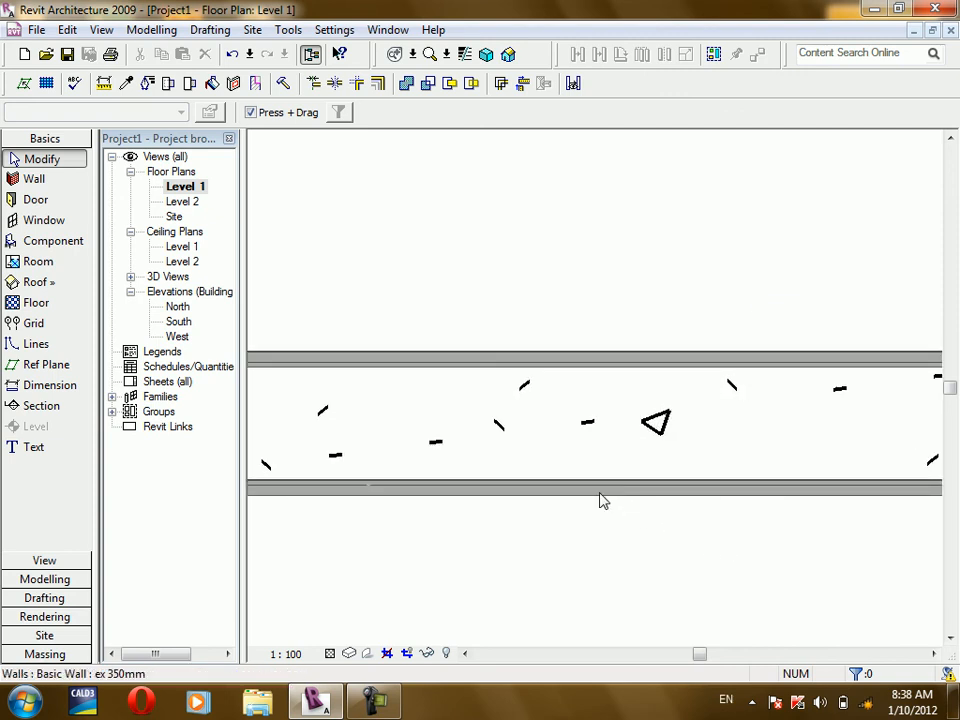
Turn on Thin Lines so the wall's layers are drawn with thin lines in plan.
{"action": "left_click", "coordinate": [624, 360]}
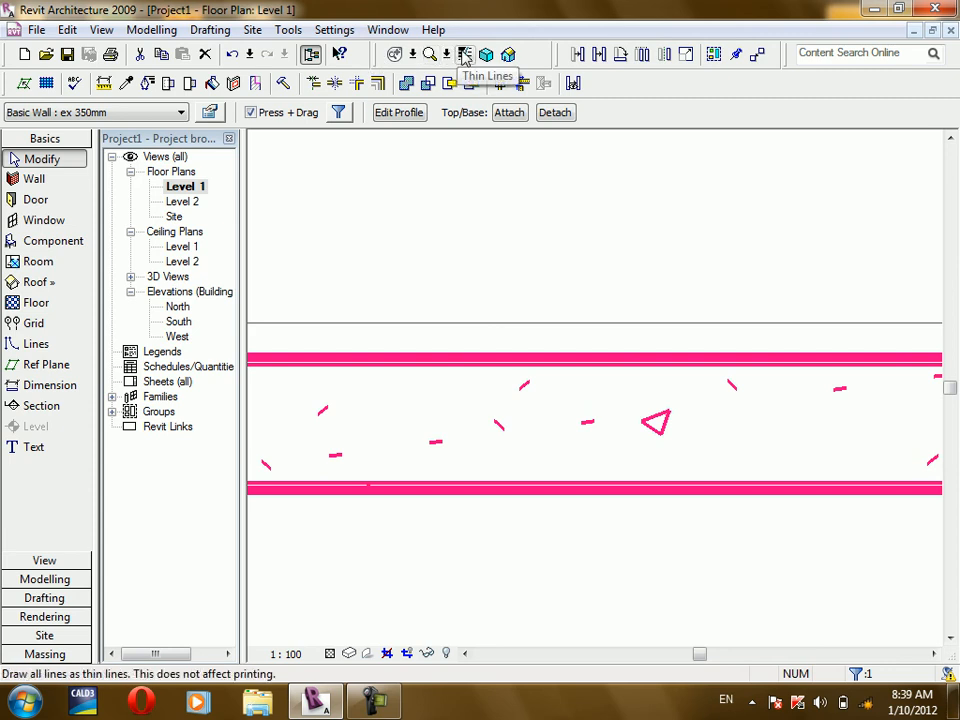
{"action": "left_click", "coordinate": [464, 56]}
{"action": "left_click", "coordinate": [587, 529]}
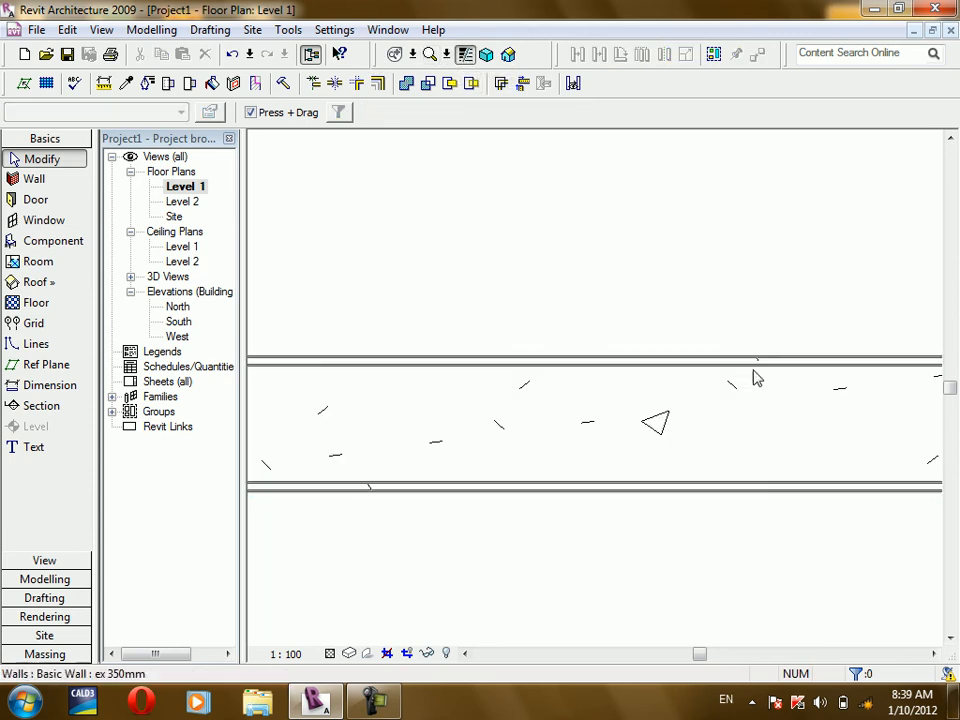
{"action": "scroll", "coordinate": [625, 187], "scroll_direction": "down", "scroll_amount": 2}
{"action": "scroll", "coordinate": [729, 411], "scroll_direction": "down", "scroll_amount": 1}
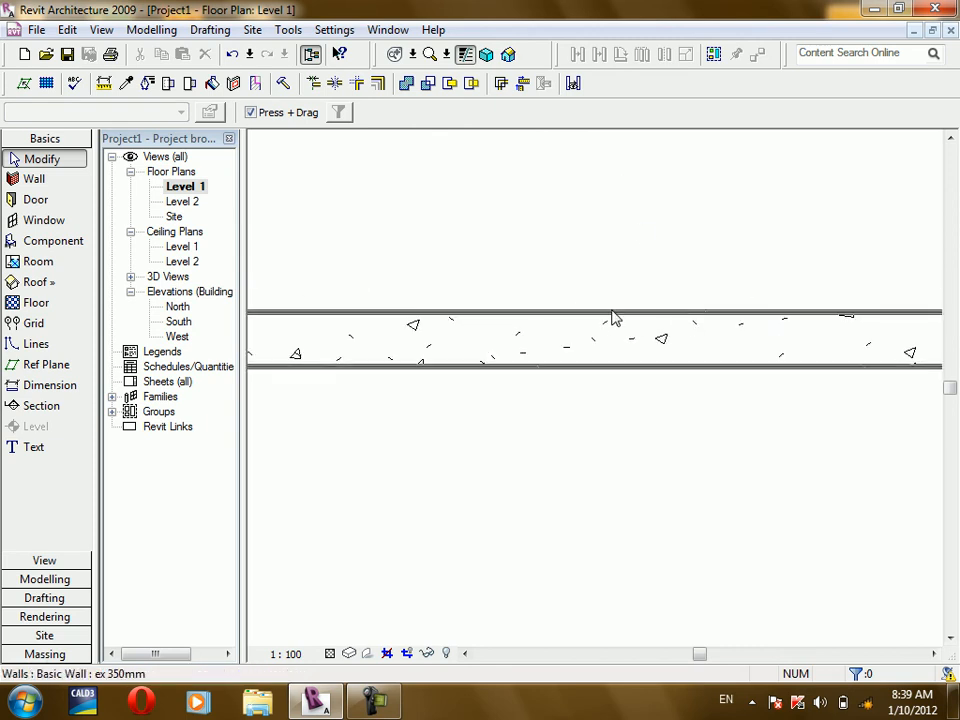
Open the default 3D view and set its display style to Shading.
{"action": "left_click", "coordinate": [506, 56]}
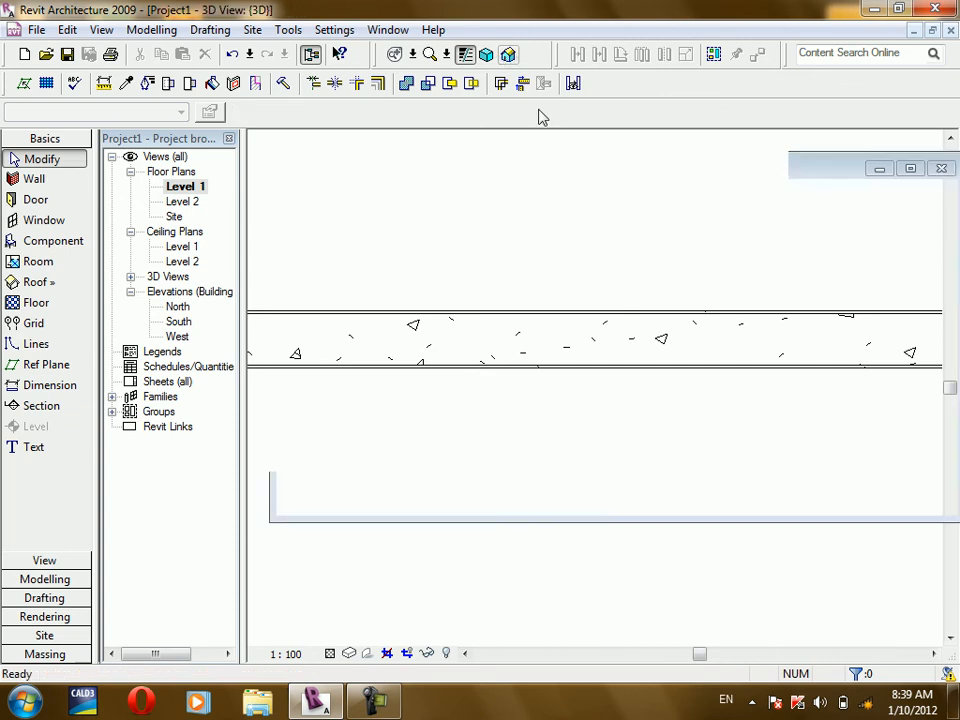
{"action": "scroll", "coordinate": [312, 402], "scroll_direction": "down", "scroll_amount": 3}
{"action": "scroll", "coordinate": [432, 381], "scroll_direction": "down", "scroll_amount": 2}
{"action": "scroll", "coordinate": [220, 372], "scroll_direction": "up", "scroll_amount": 1}
{"action": "scroll", "coordinate": [274, 388], "scroll_direction": "up", "scroll_amount": 5}
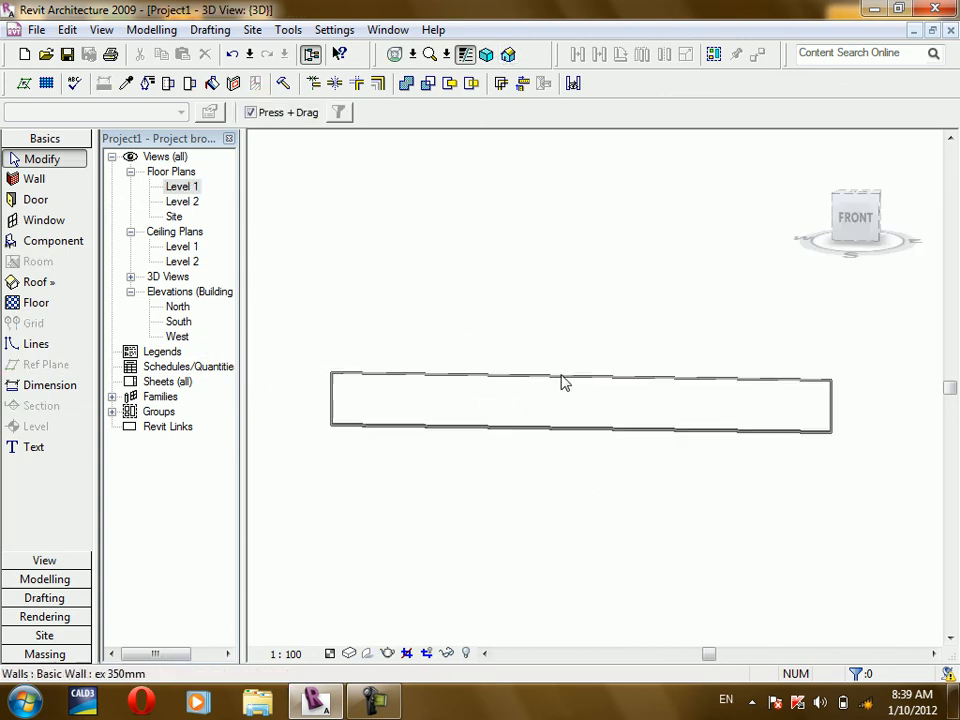
{"action": "left_click", "coordinate": [349, 654]}
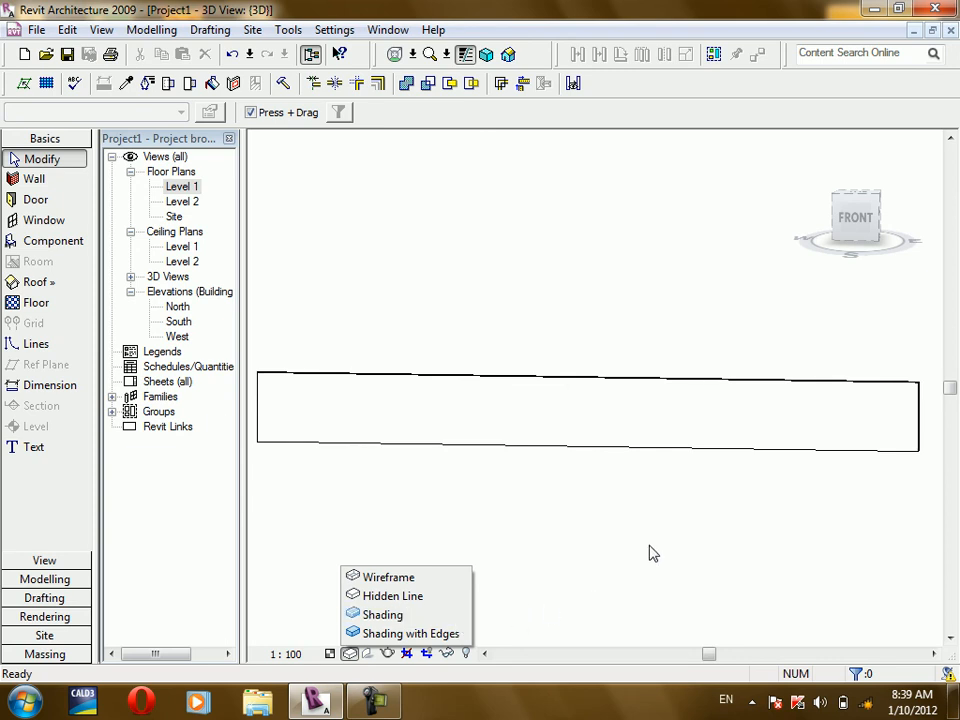
{"action": "left_click", "coordinate": [375, 615]}
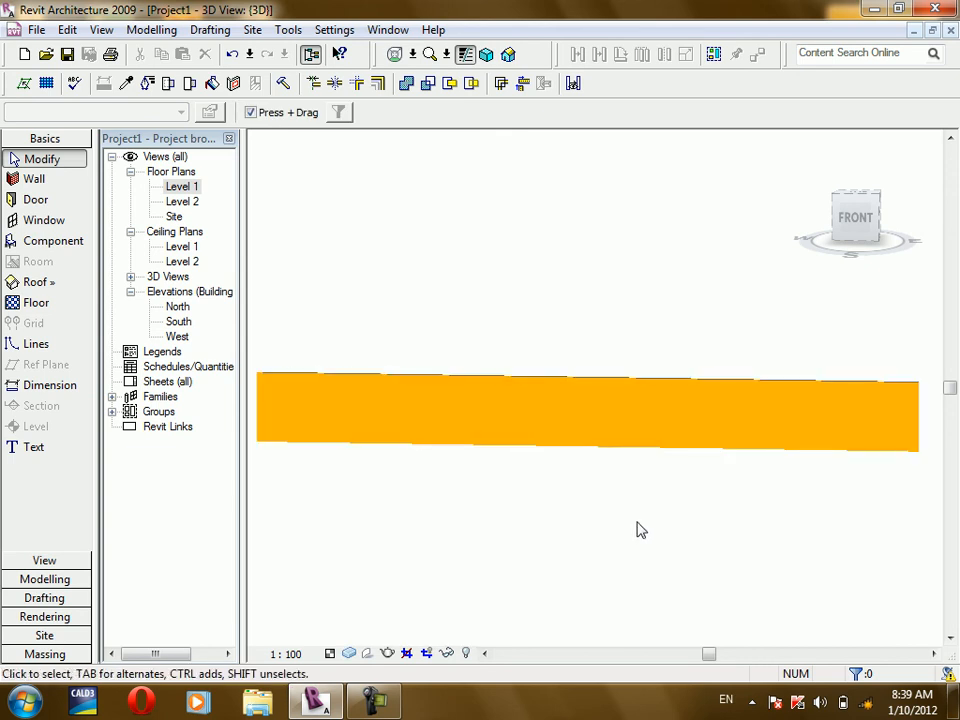
Examine the shaded wall's end and faces from other angles, and reopen the Level 1 floor plan.
{"action": "middle_click_drag", "start_coordinate": [622, 548], "coordinate": [514, 555], "text": "shift"}
{"action": "scroll", "coordinate": [576, 500], "scroll_direction": "up", "scroll_amount": 4}
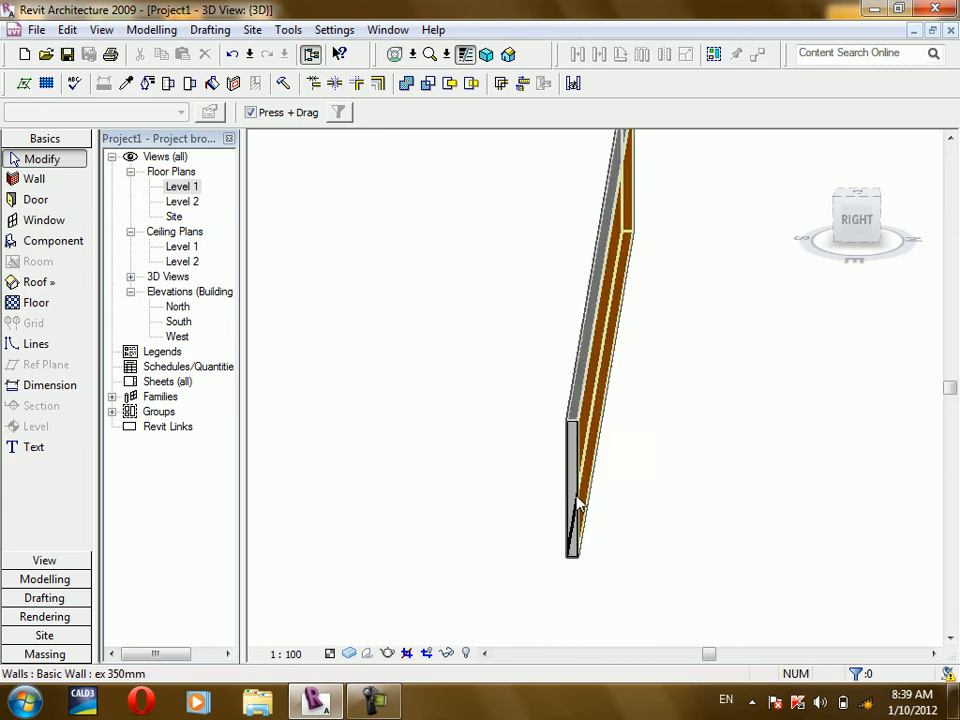
{"action": "middle_click_drag", "start_coordinate": [641, 614], "coordinate": [594, 617], "text": "shift"}
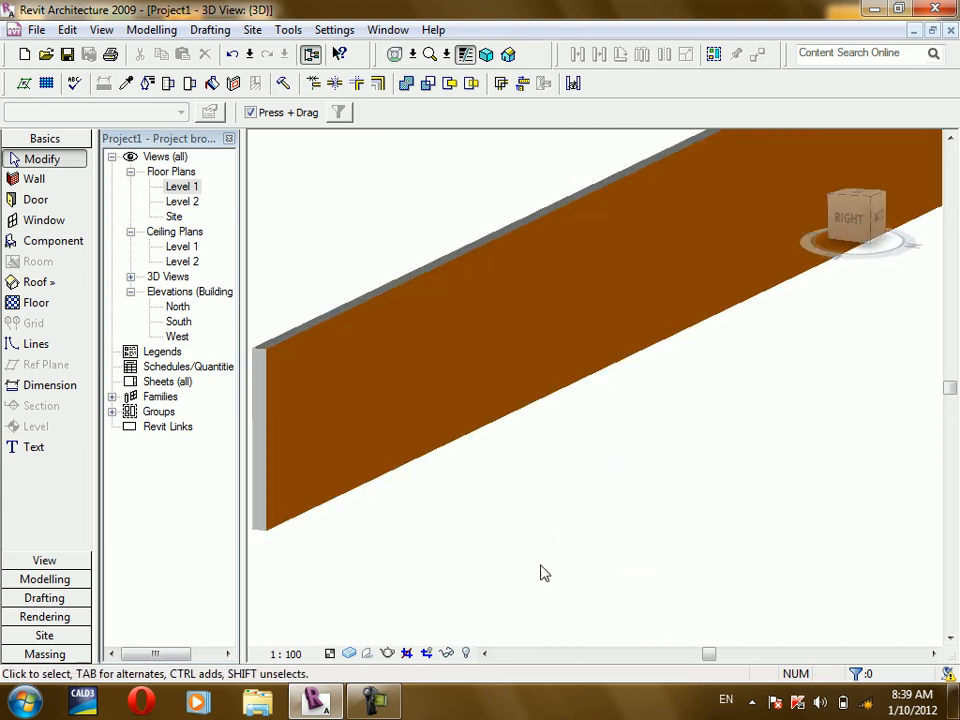
{"action": "left_click", "coordinate": [349, 320]}
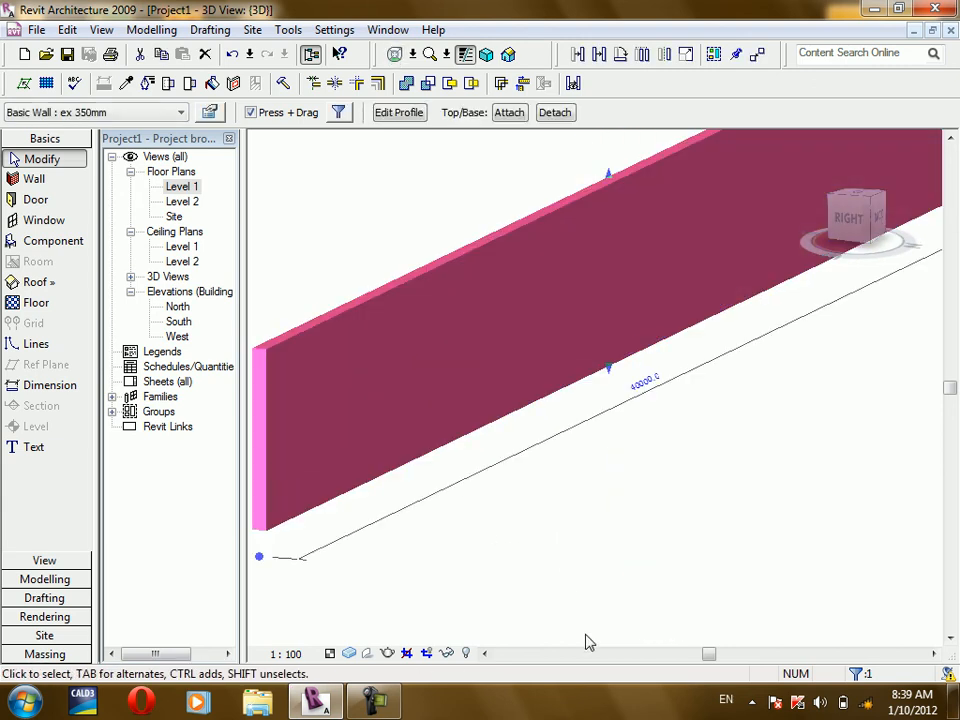
{"action": "left_click", "coordinate": [651, 570]}
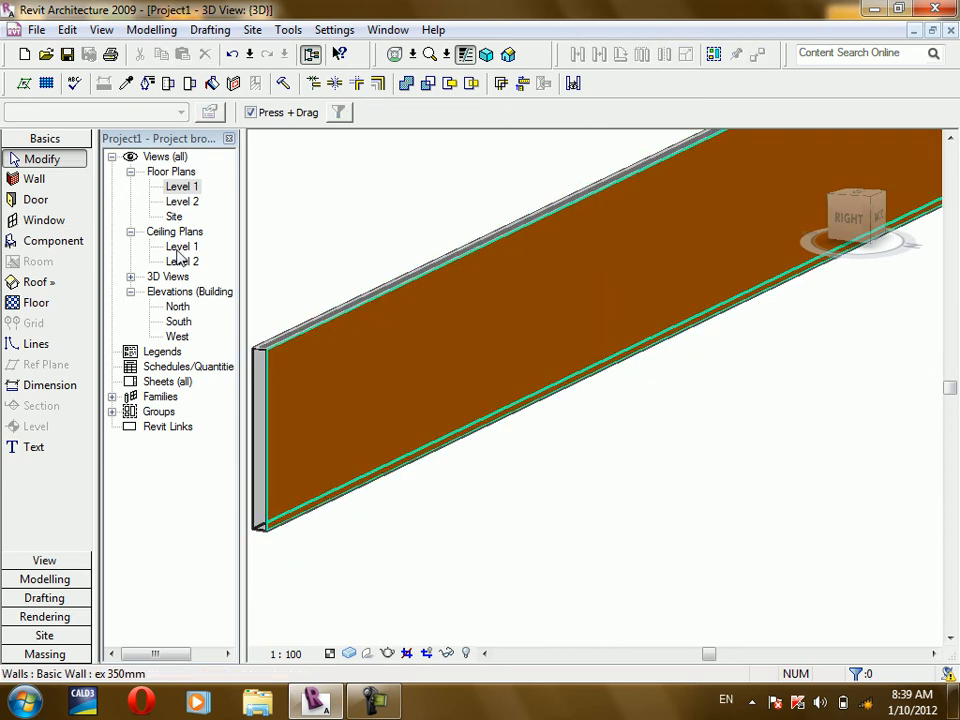
{"action": "double_click", "coordinate": [184, 187]}
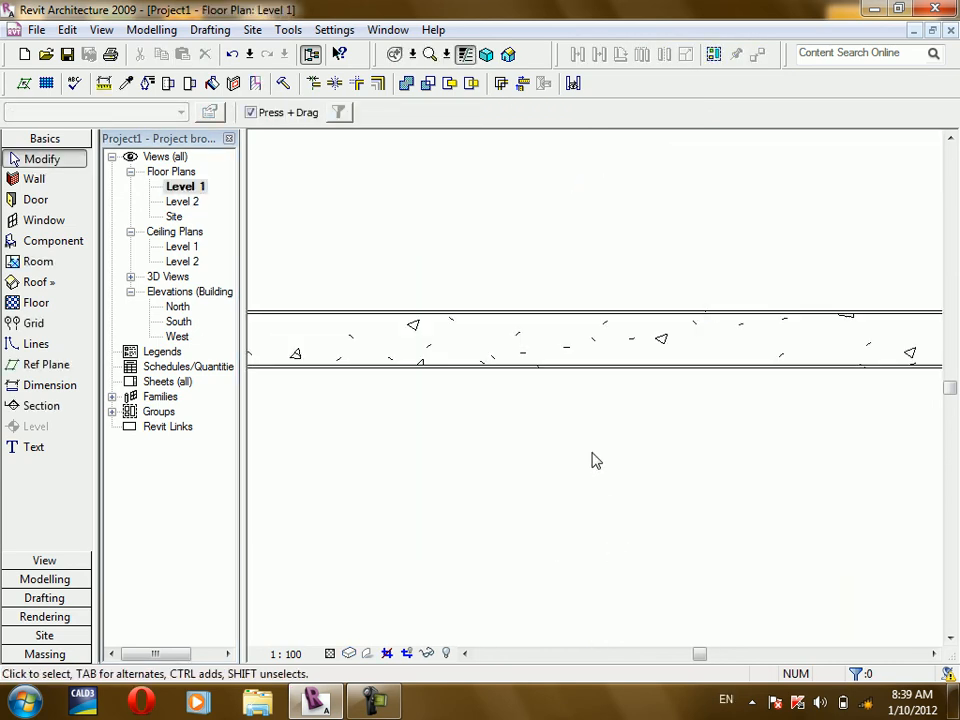
{"action": "scroll", "coordinate": [611, 364], "scroll_direction": "down", "scroll_amount": 4}
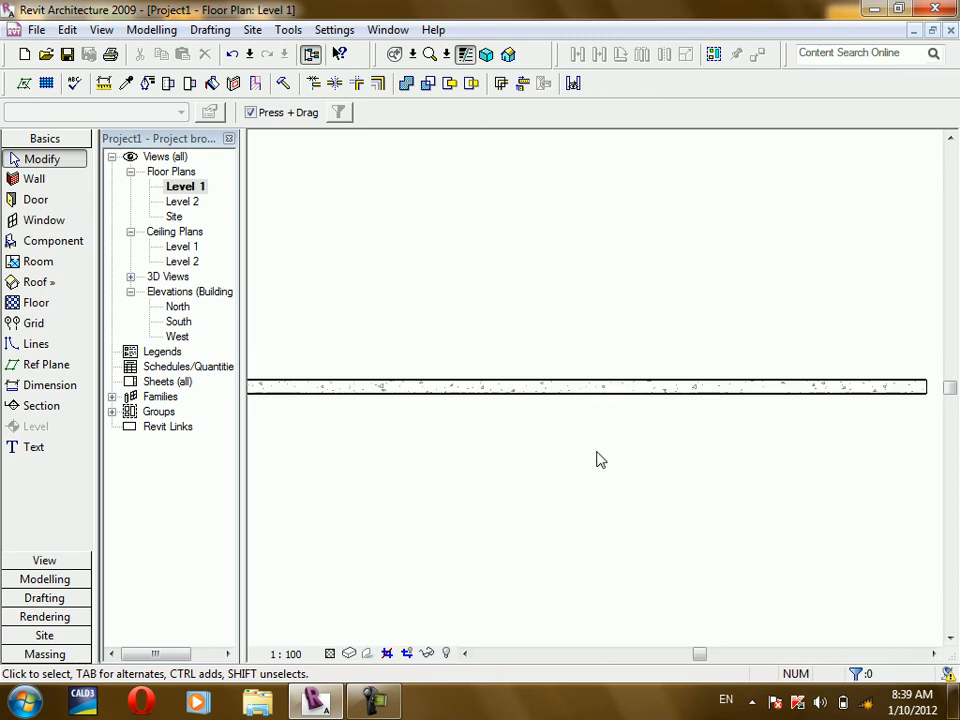